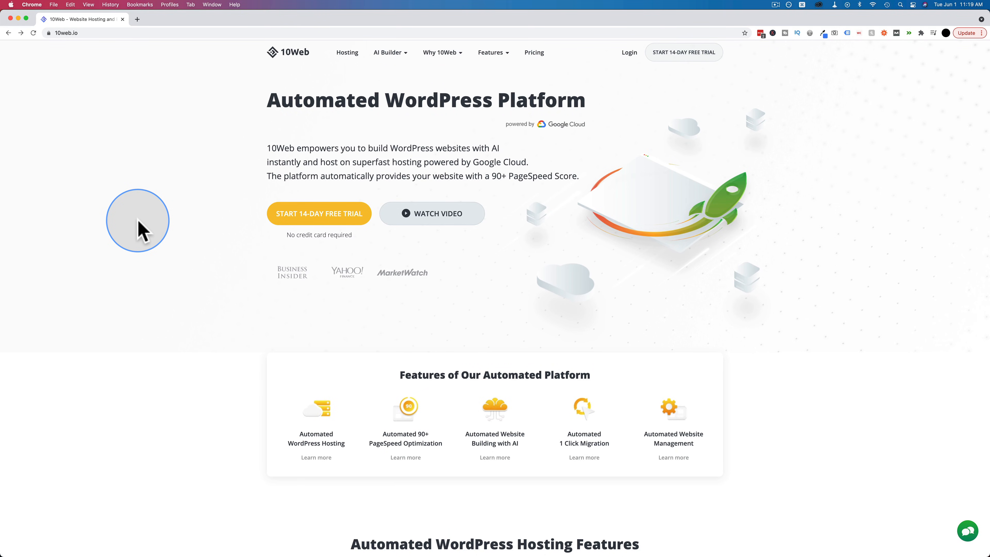
Review the automated platform features and the WordPress hosting features on the 10Web home page.
scroll(139, 226, down, 3)
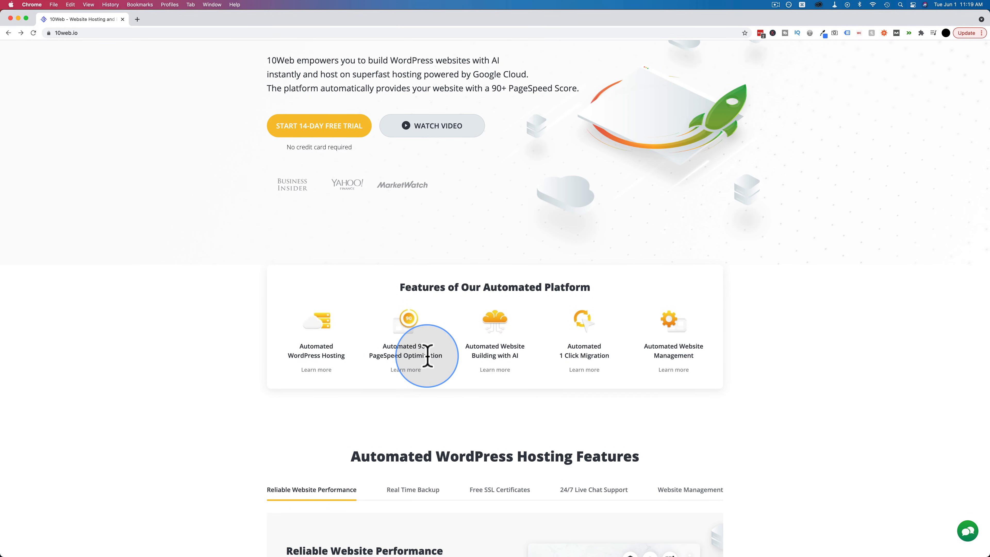
triple_click(411, 349)
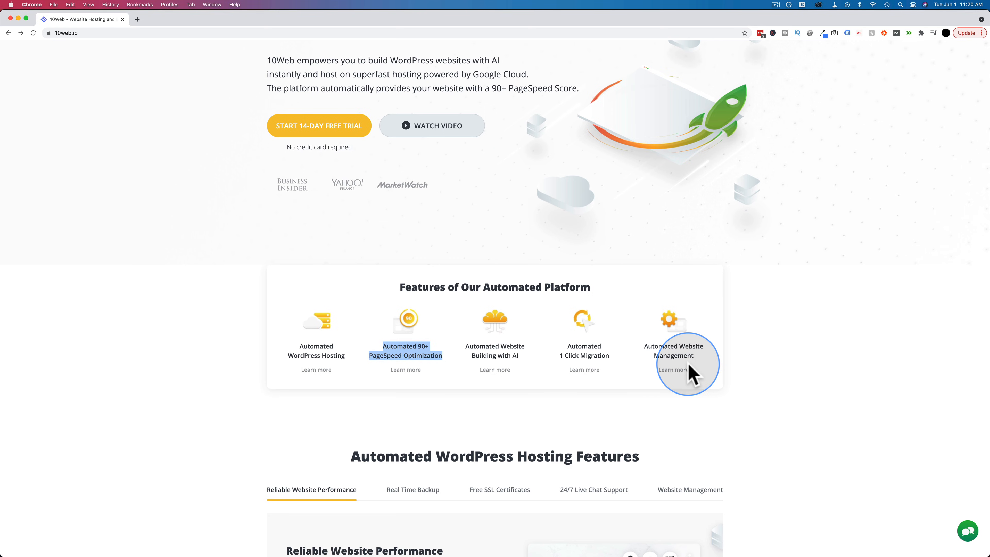
scroll(689, 374, down, 7)
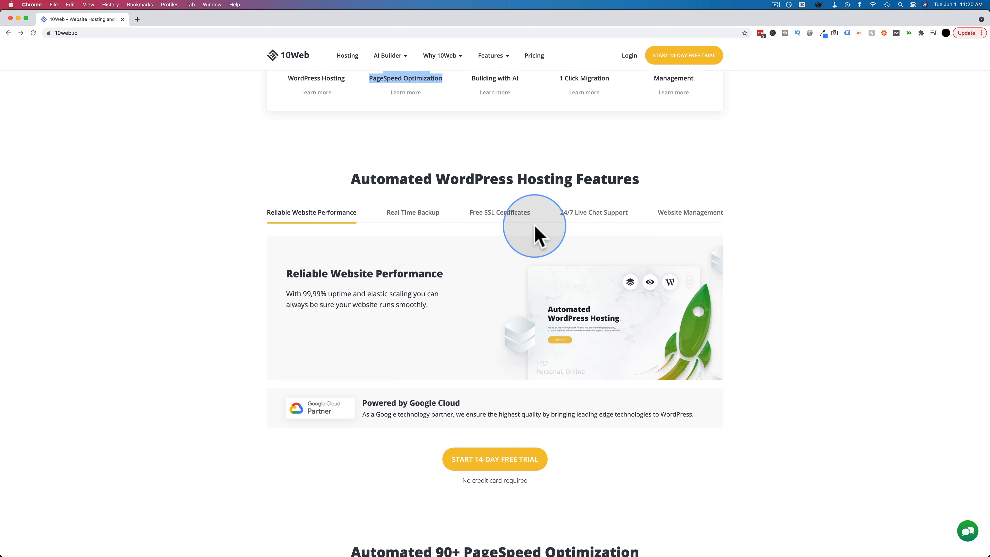
Open the 10Web pricing page and compare the features included in the Personal, Premium and Agency plans.
click(532, 59)
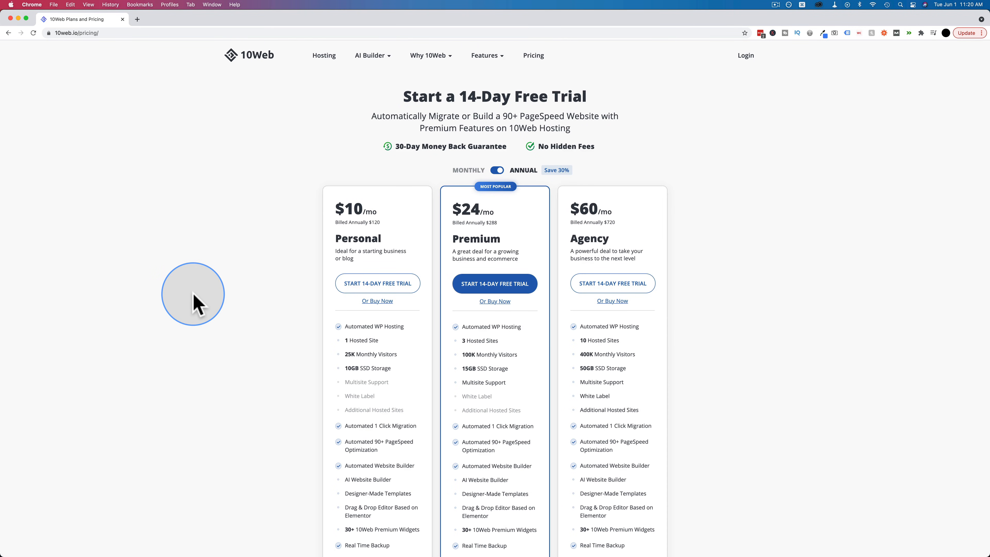
scroll(193, 297, down, 5)
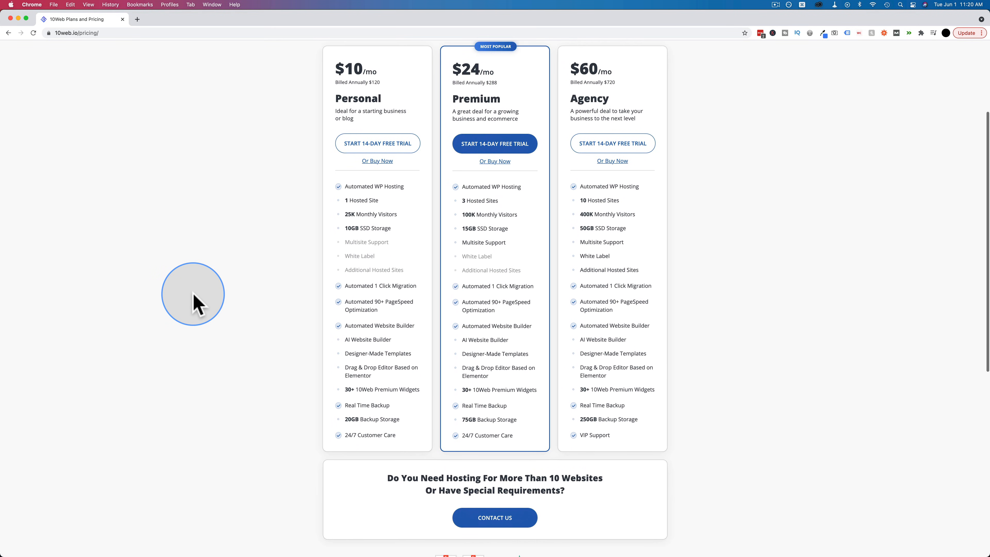
drag(345, 384, 421, 383)
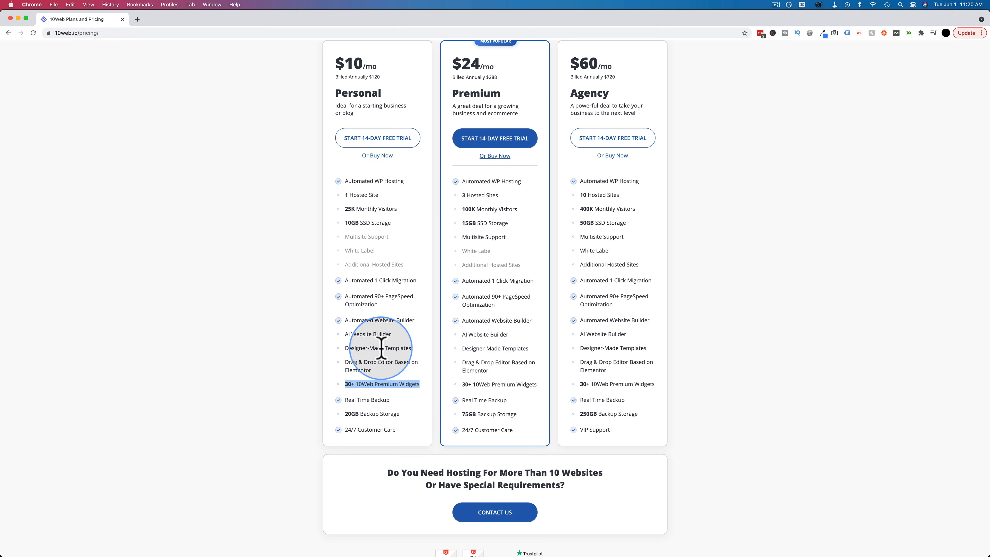
mouse_move(348, 297)
drag(348, 297, 418, 305)
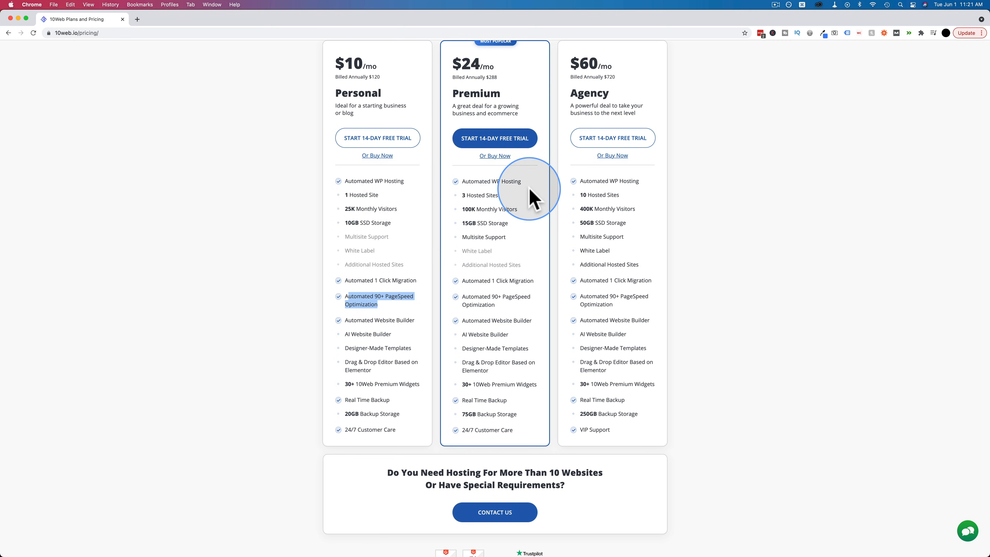
mouse_move(522, 197)
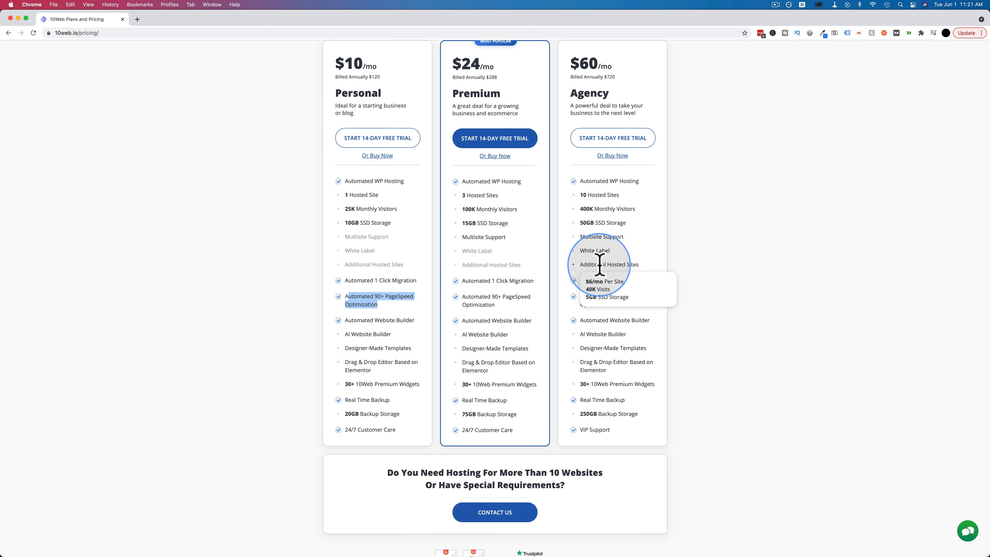
mouse_move(593, 264)
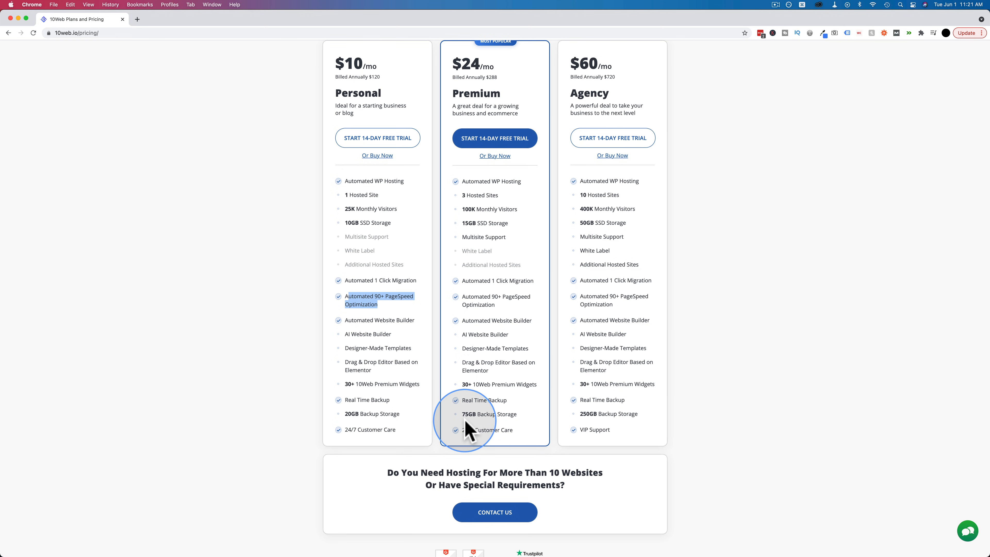
mouse_move(592, 414)
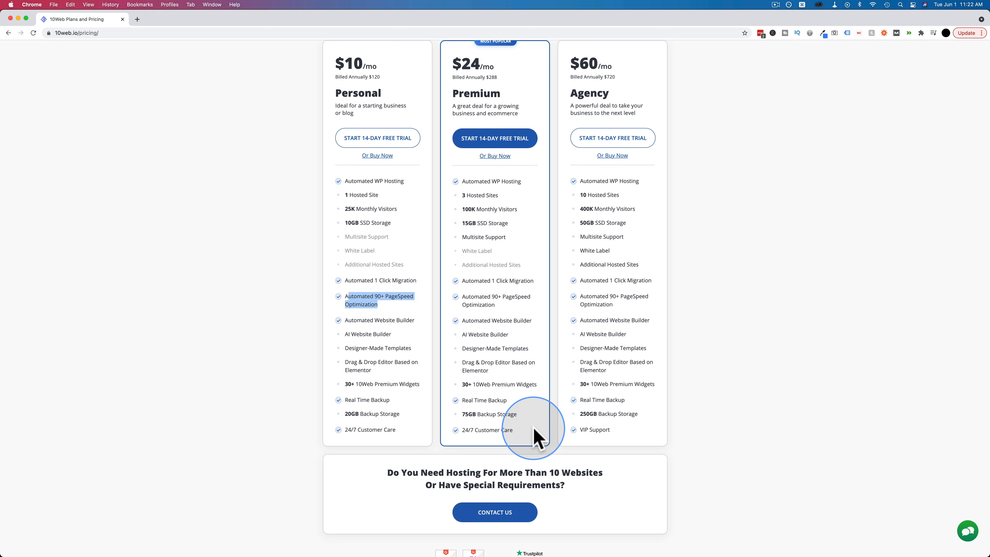
drag(345, 384, 420, 397)
Open the AI Builder's Premium Widgets page and look through the premium widgets and the plugins offered as widgets.
scroll(420, 390, up, 4)
mouse_move(380, 64)
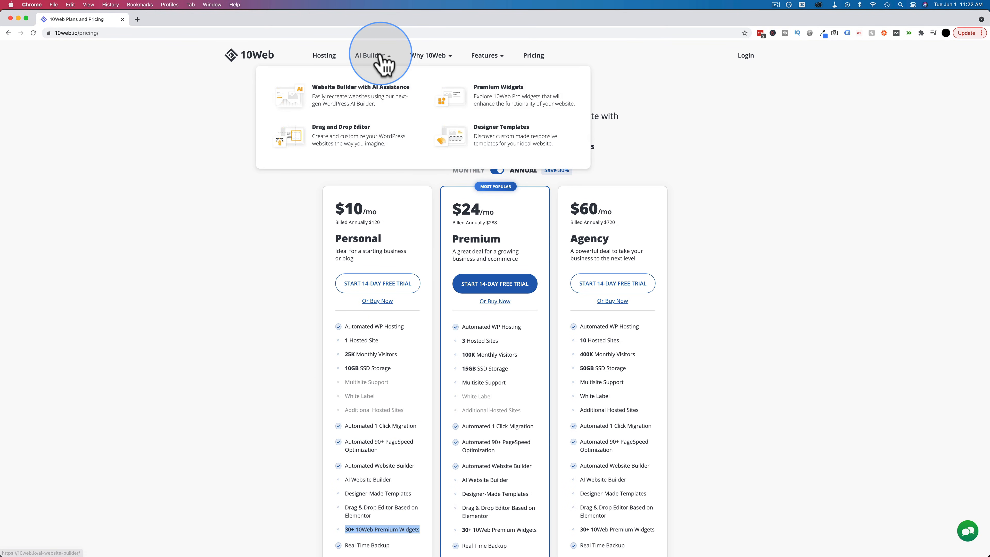
click(507, 96)
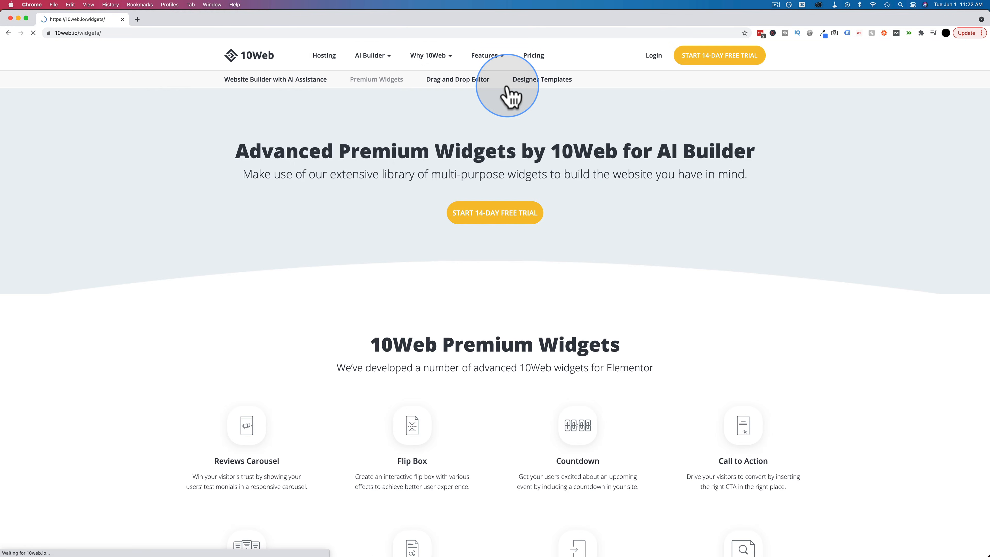
scroll(174, 246, down, 6)
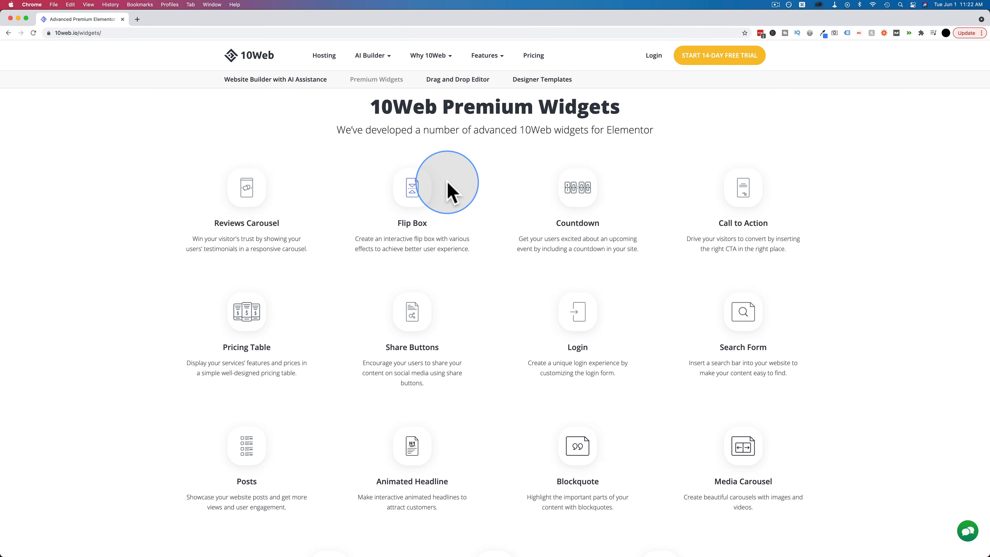
scroll(451, 248, down, 1)
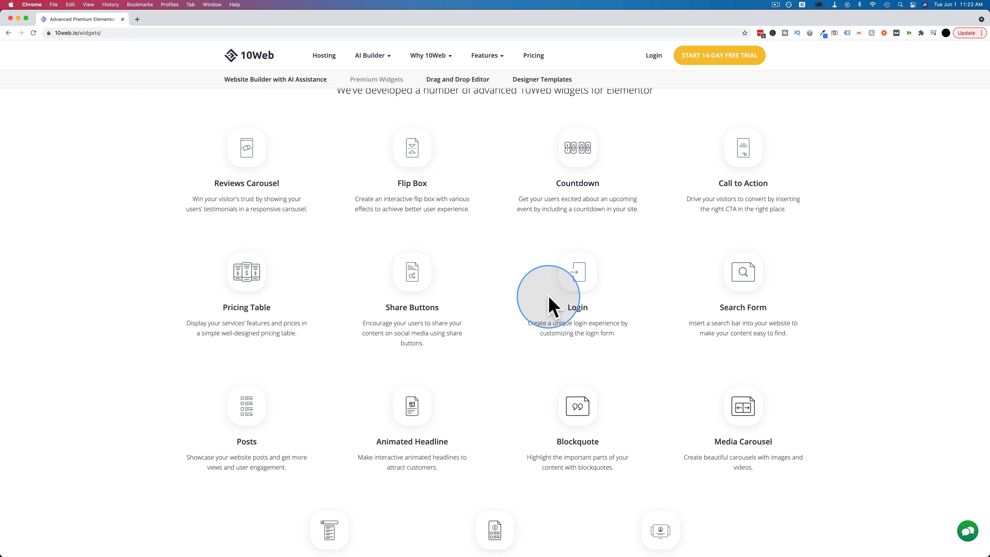
scroll(488, 317, down, 12)
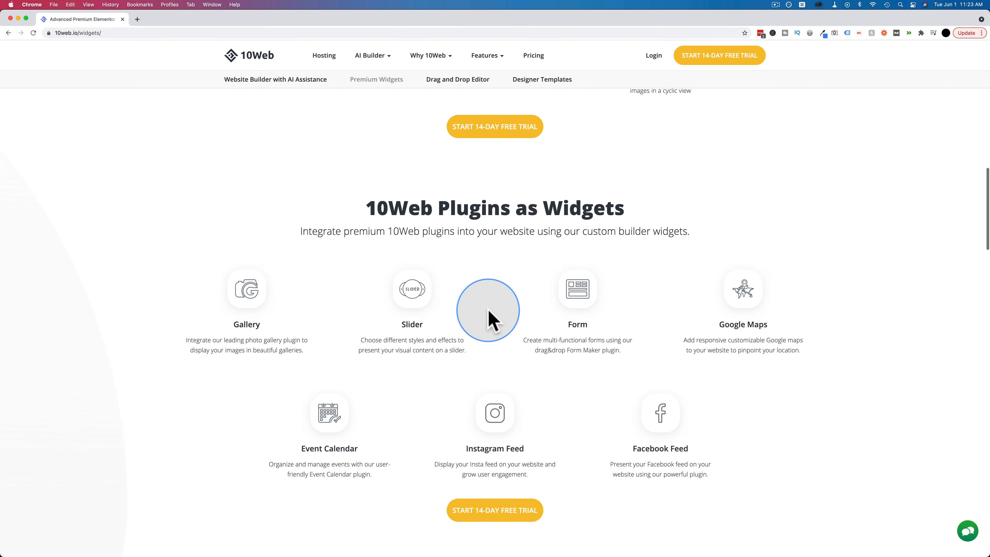
scroll(488, 317, down, 1)
scroll(466, 317, down, 2)
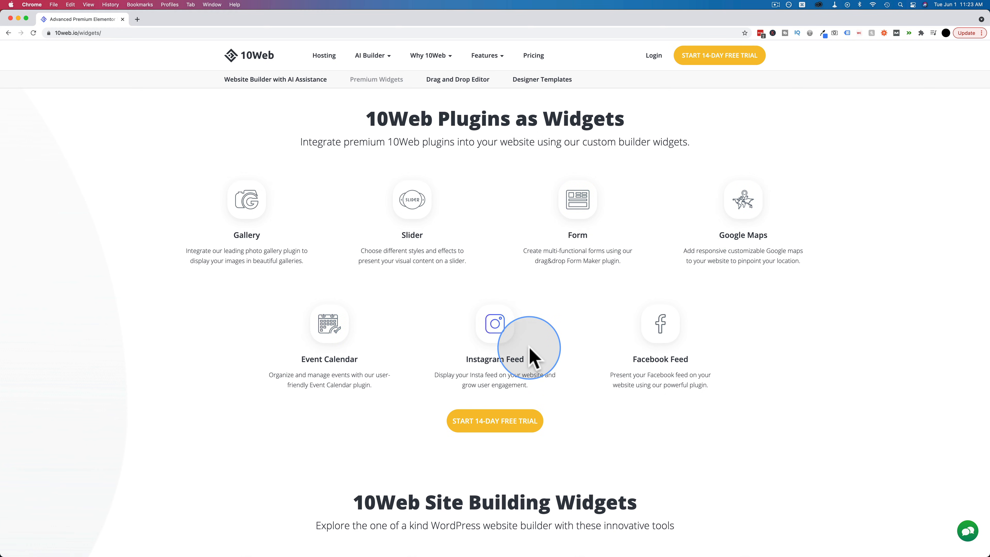
Look through the site building widgets and the WooCommerce widgets on the rest of the Premium Widgets page.
scroll(544, 332, down, 6)
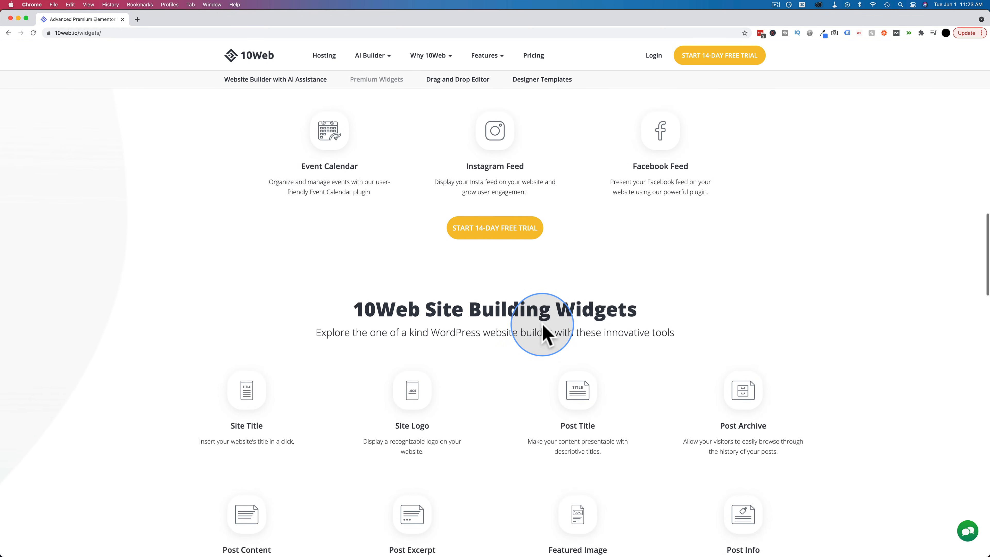
scroll(544, 331, down, 6)
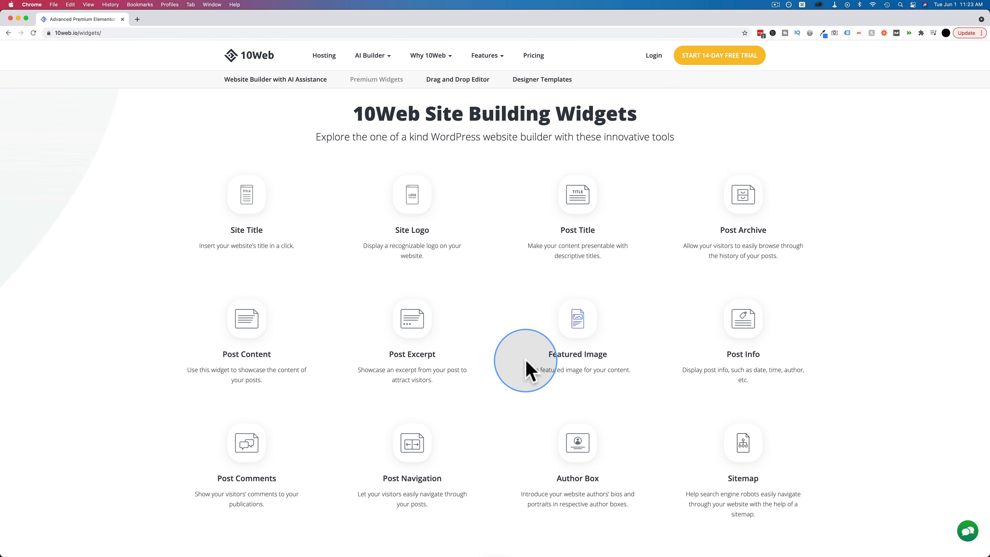
scroll(526, 371, down, 3)
scroll(479, 390, down, 4)
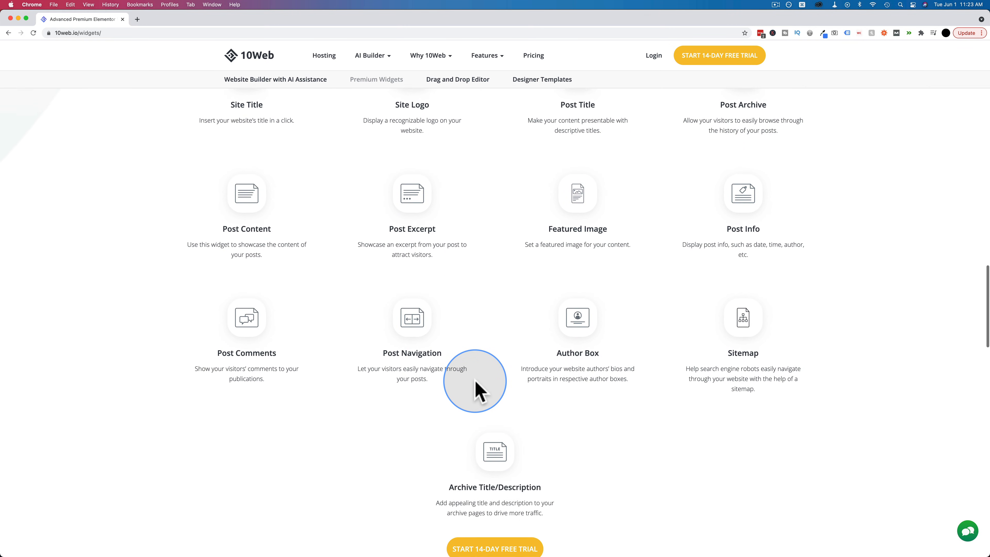
scroll(479, 391, down, 12)
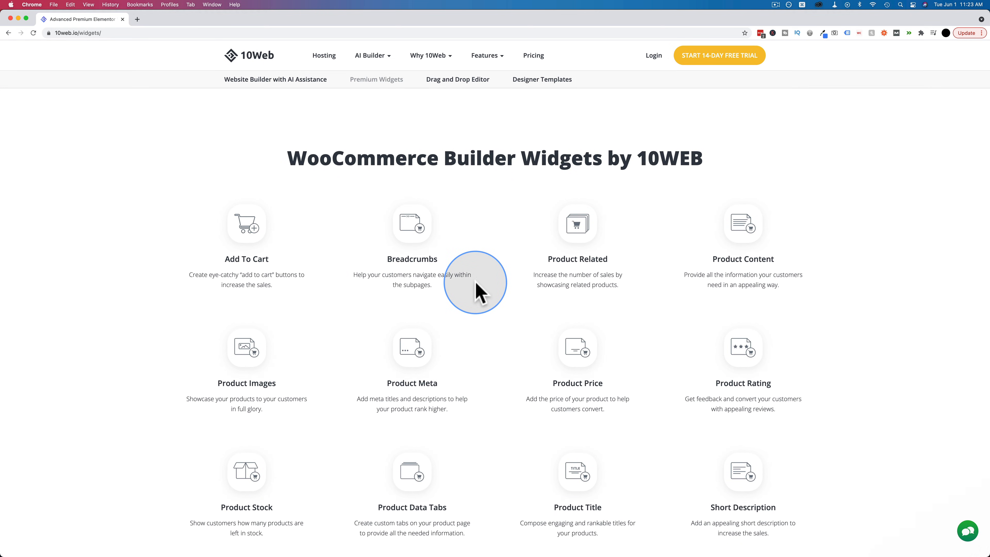
scroll(475, 285, down, 8)
scroll(478, 287, down, 9)
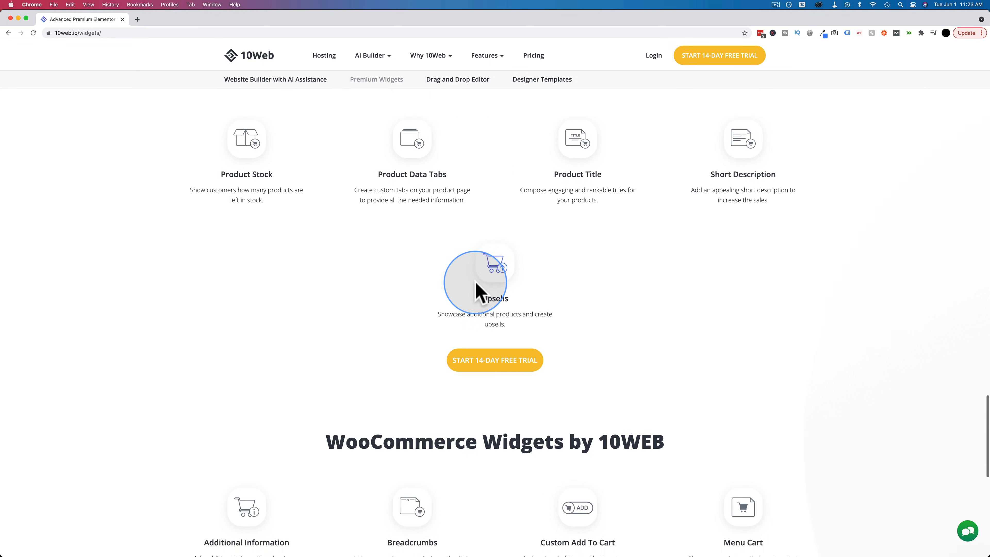
scroll(434, 420, down, 8)
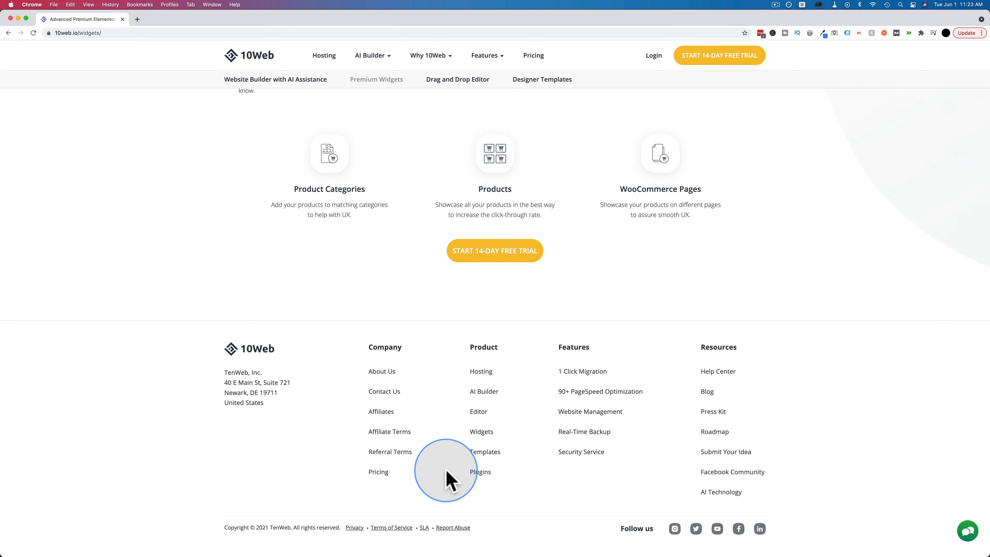
Start the 14-day free trial sign-up from the WooCommerce builder widgets section.
scroll(446, 479, up, 10)
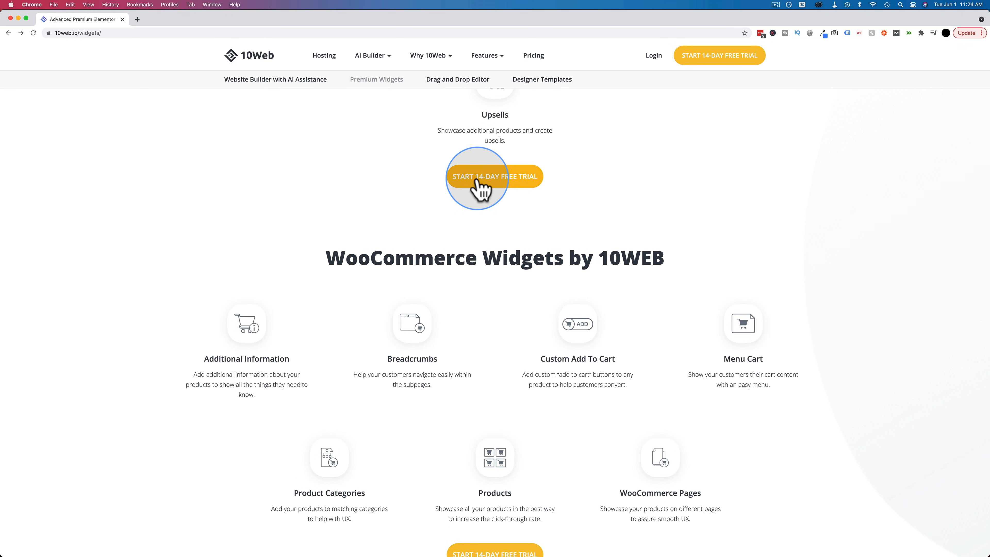
click(502, 187)
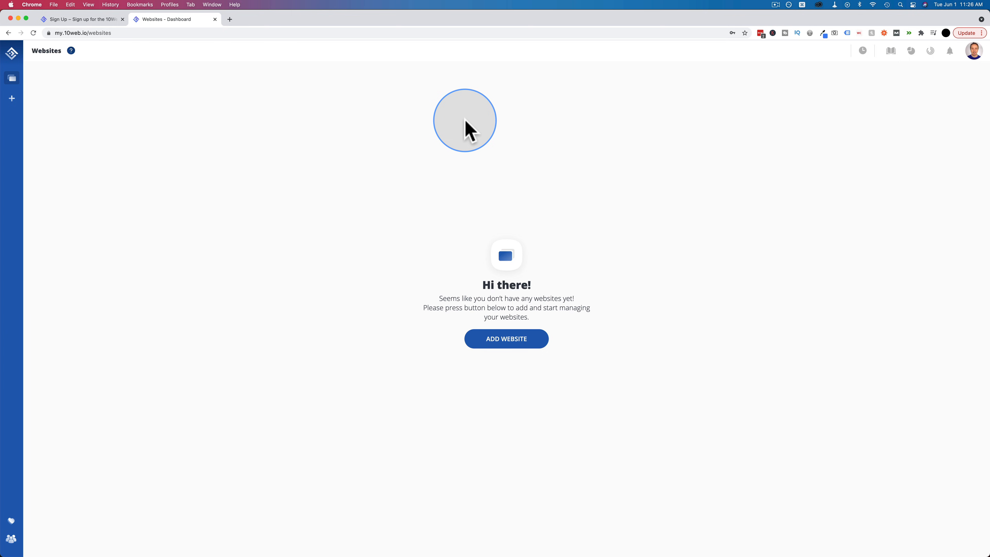
Add a website in the dashboard, choosing to create a brand new WordPress website, and proceed to its installation settings.
click(506, 340)
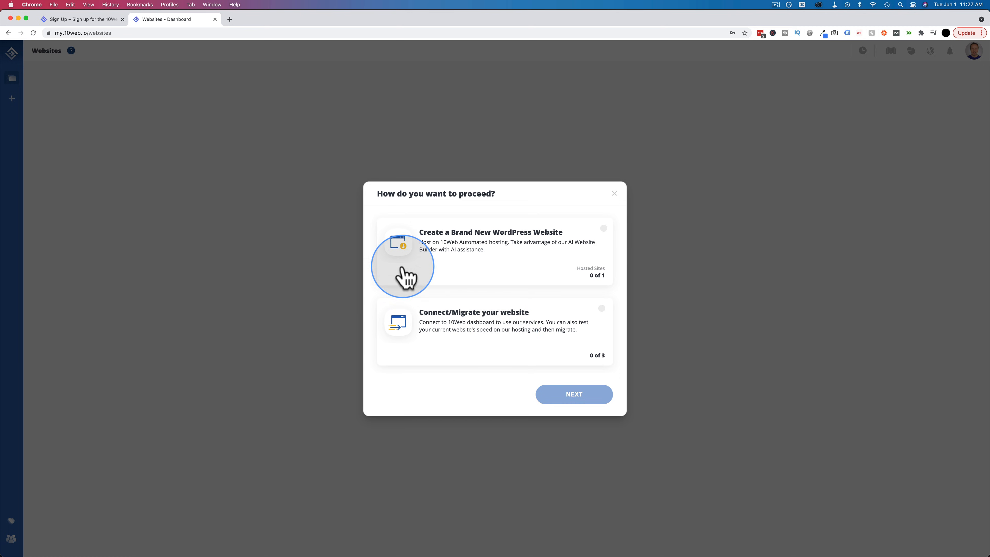
click(503, 261)
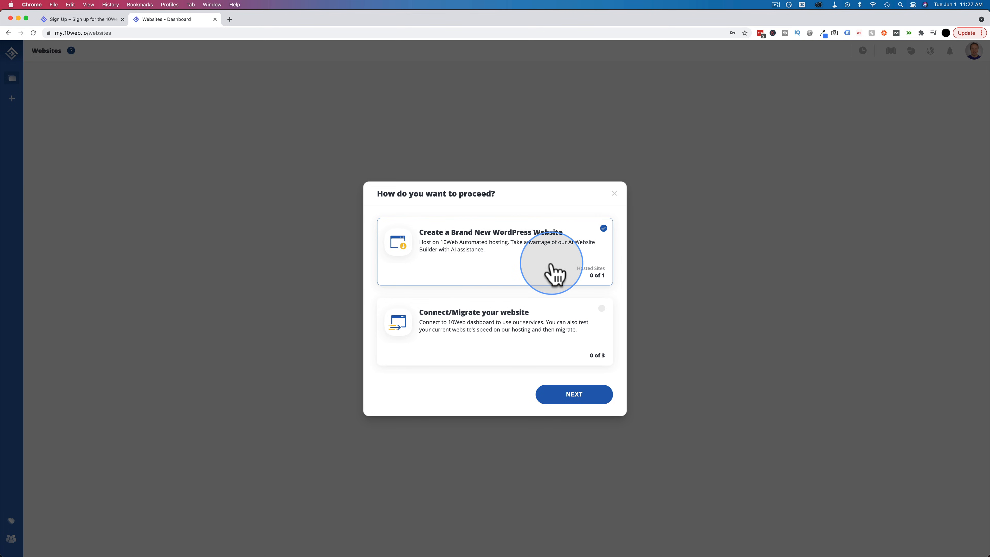
click(576, 398)
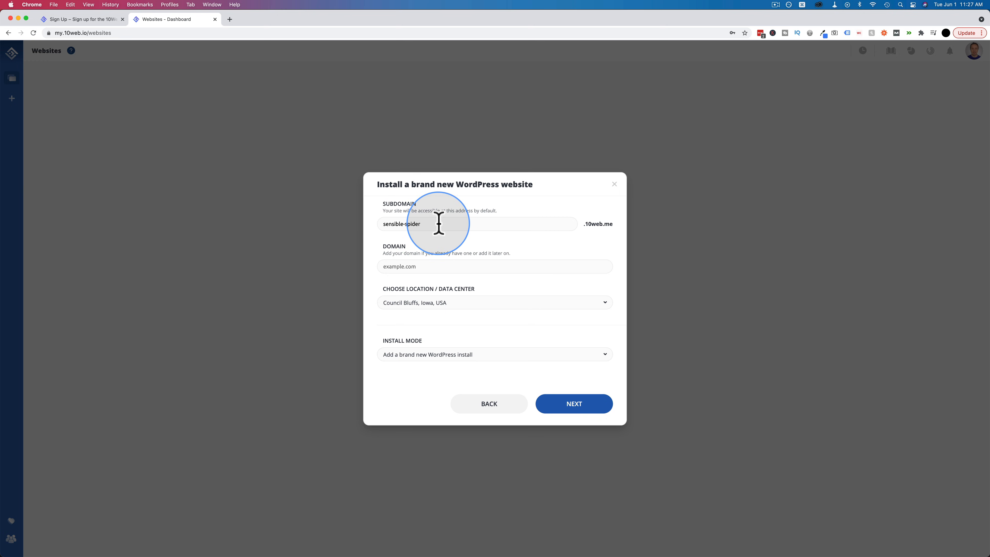
Set the new website's subdomain to wplearninglab.
drag(437, 224, 379, 223)
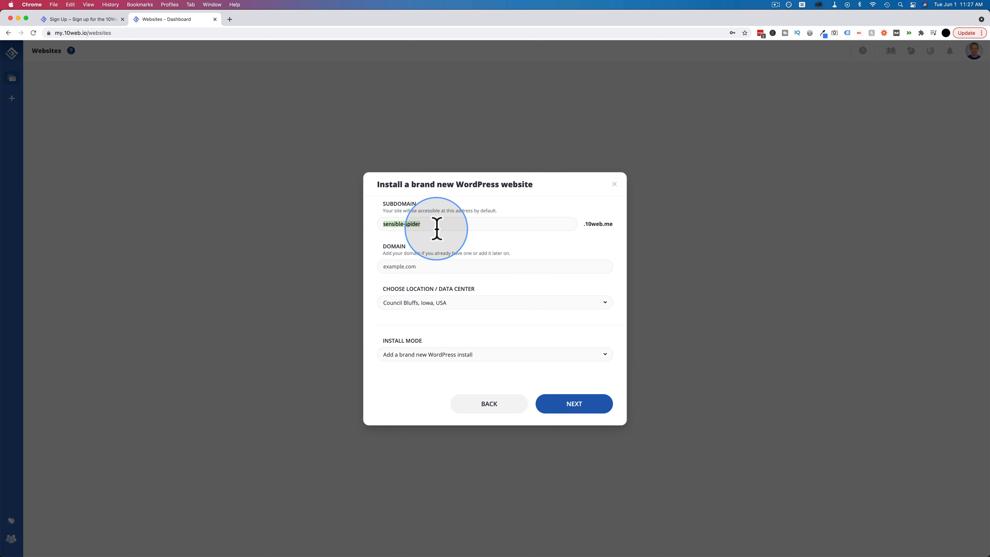
text(wplearninglab)
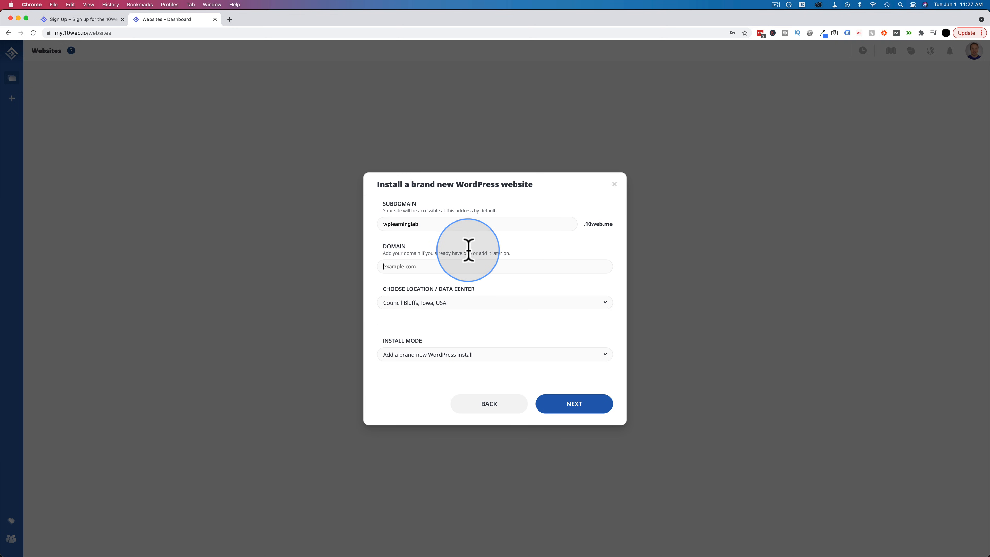
click(475, 265)
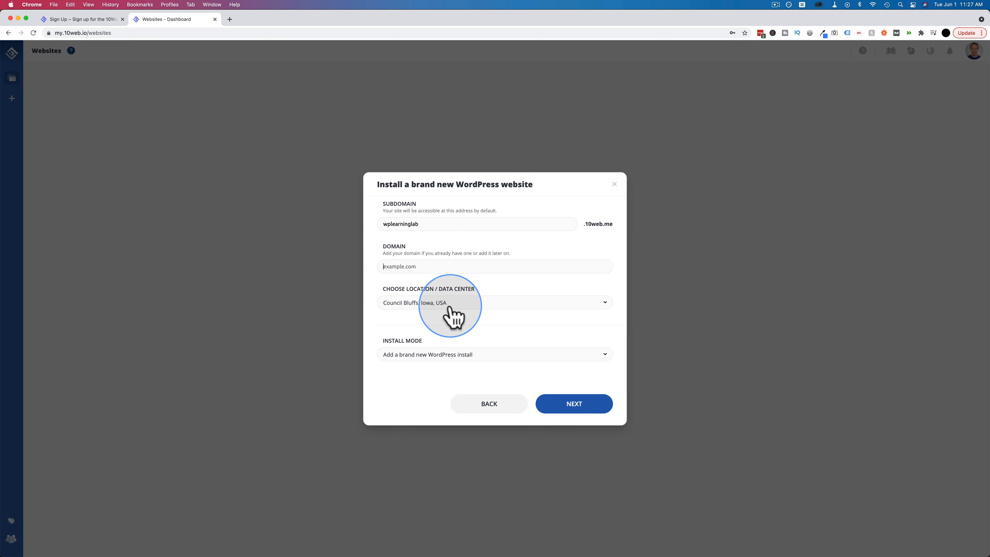
Look through the available data center locations for the new website and close the list without changing the selection.
click(449, 308)
scroll(452, 337, down, 5)
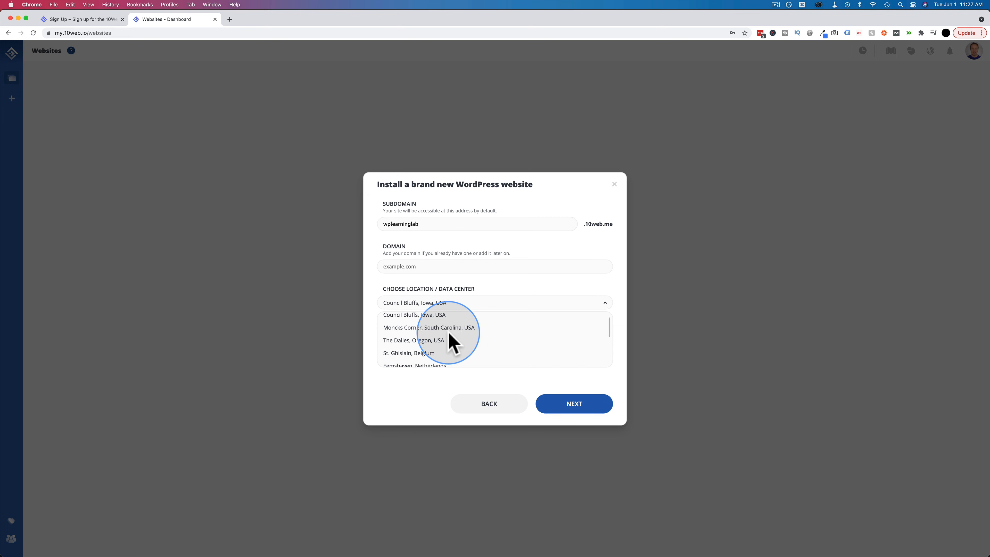
scroll(449, 338, down, 3)
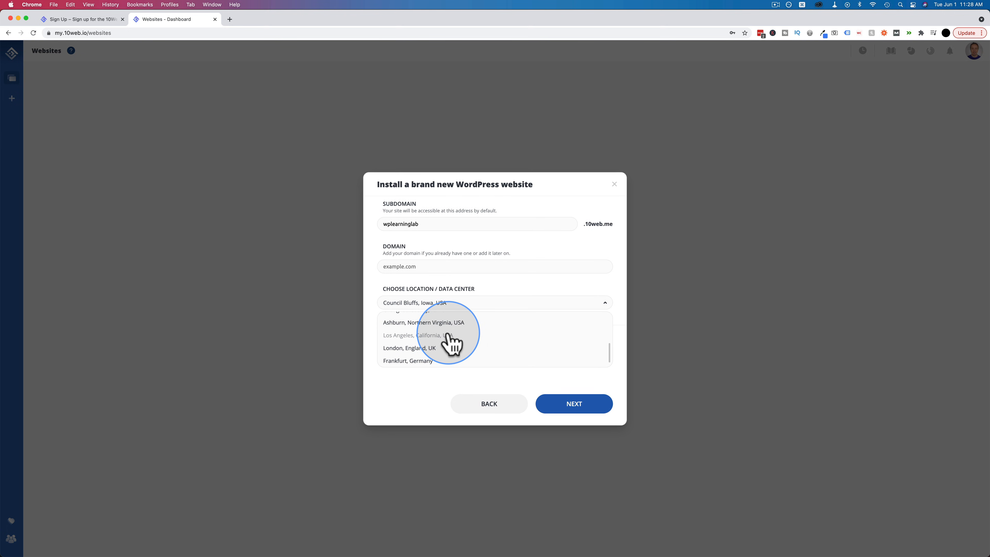
scroll(418, 362, up, 3)
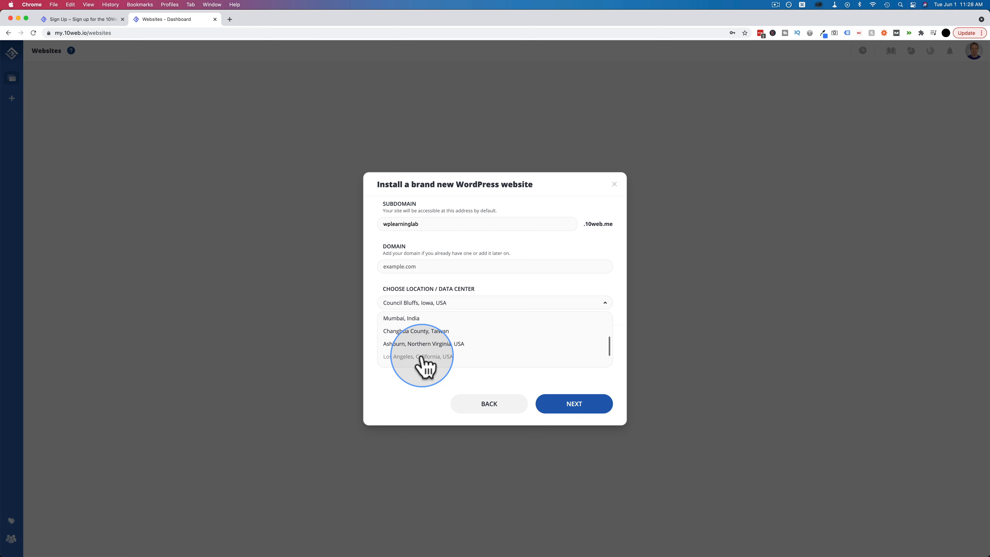
scroll(427, 365, up, 2)
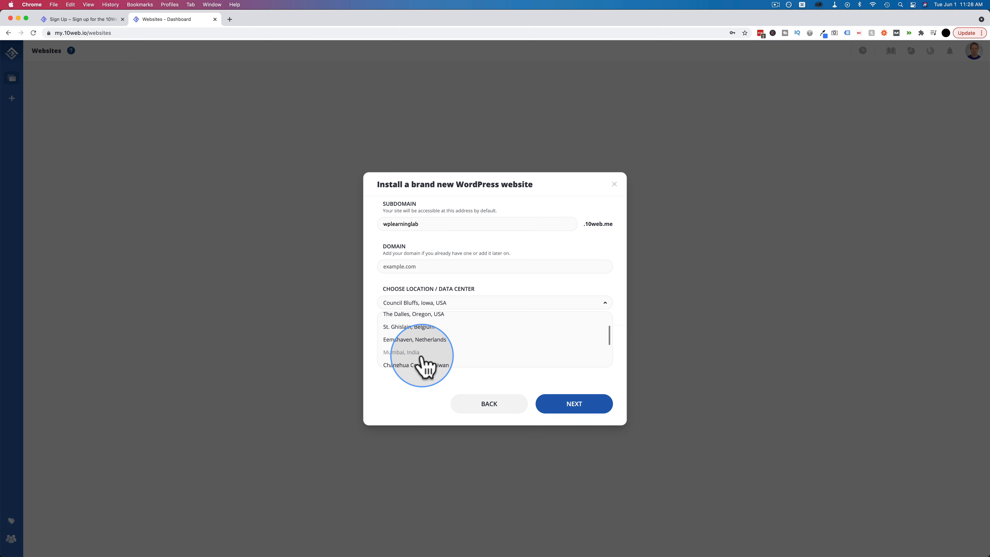
scroll(421, 360, up, 1)
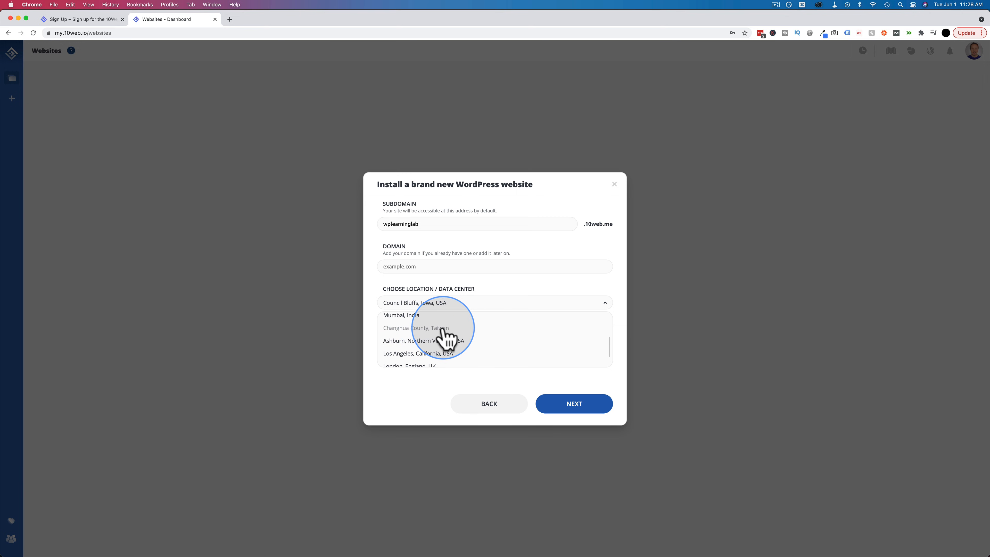
scroll(444, 337, up, 2)
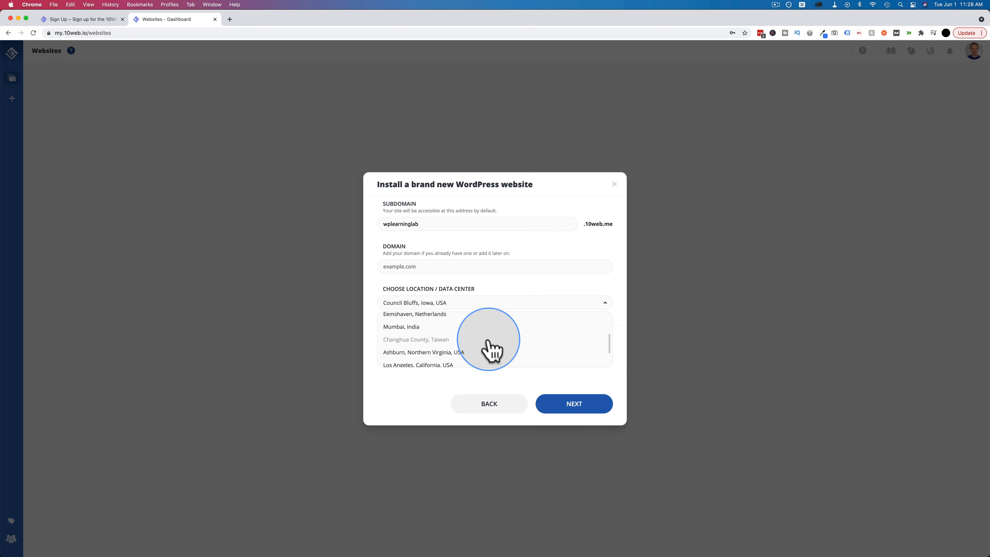
scroll(486, 347, down, 3)
scroll(492, 350, up, 5)
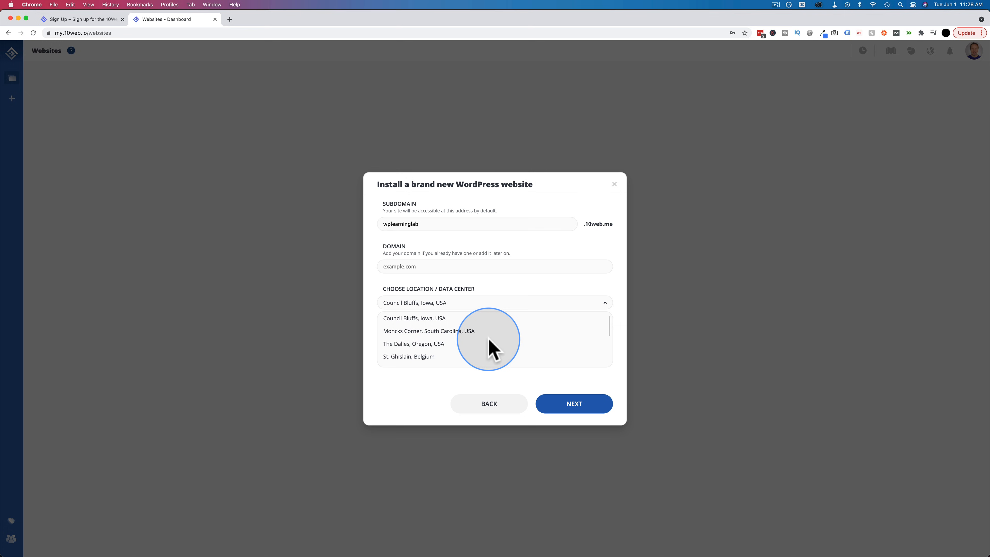
click(436, 380)
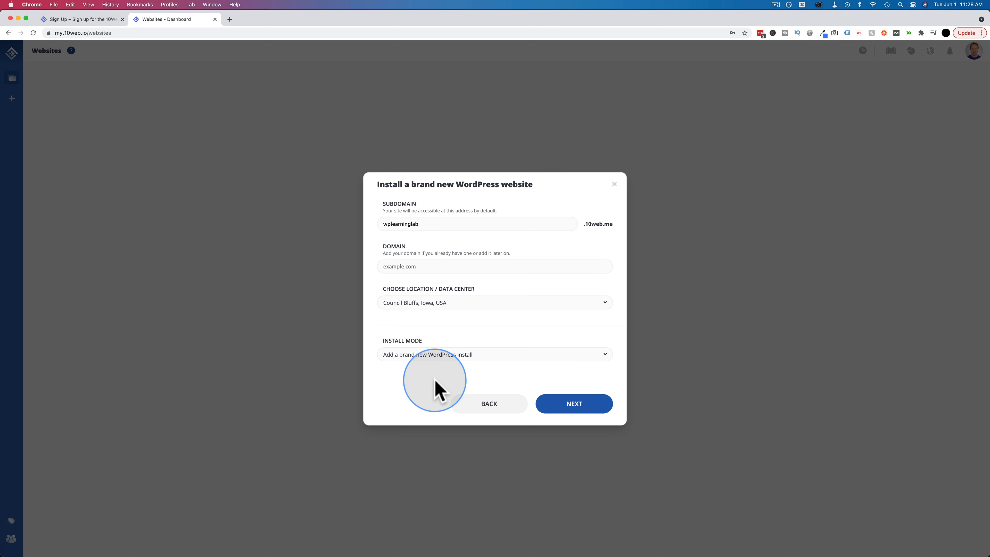
Choose "Add a brand new WordPress install" as the install mode and proceed to the WordPress installation details.
click(440, 357)
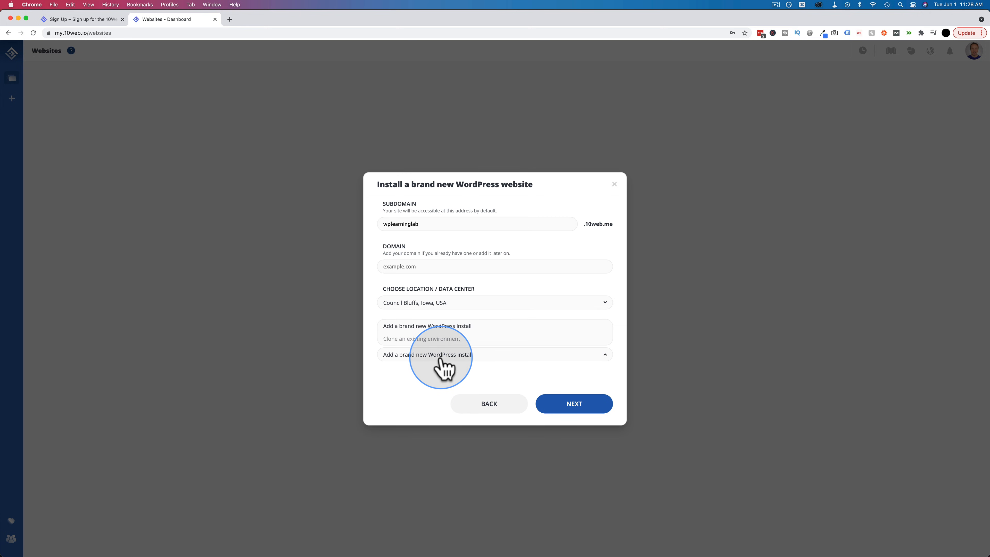
click(461, 328)
click(571, 406)
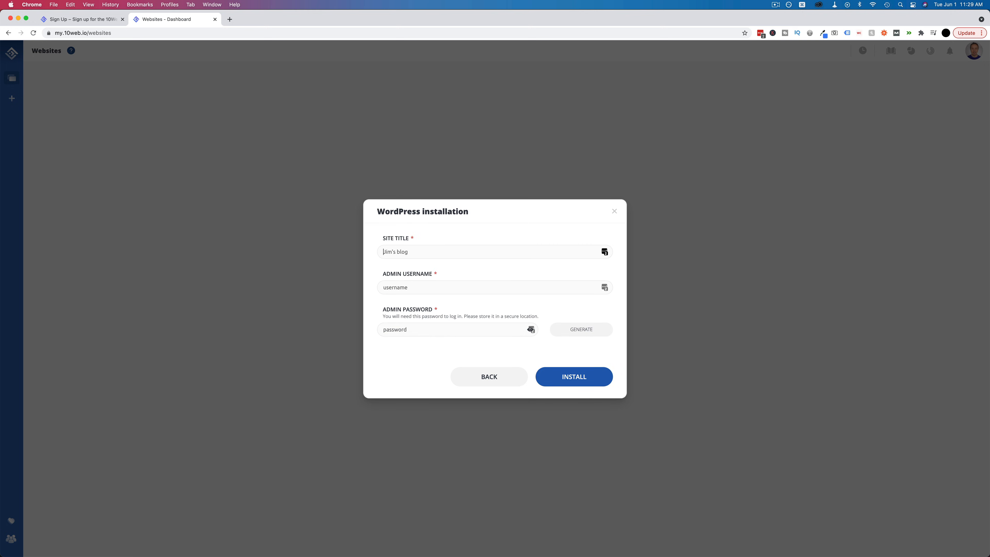
Enter the site title WPLearningLab Demo, the admin username and the admin password, and submit the installation.
click(401, 252)
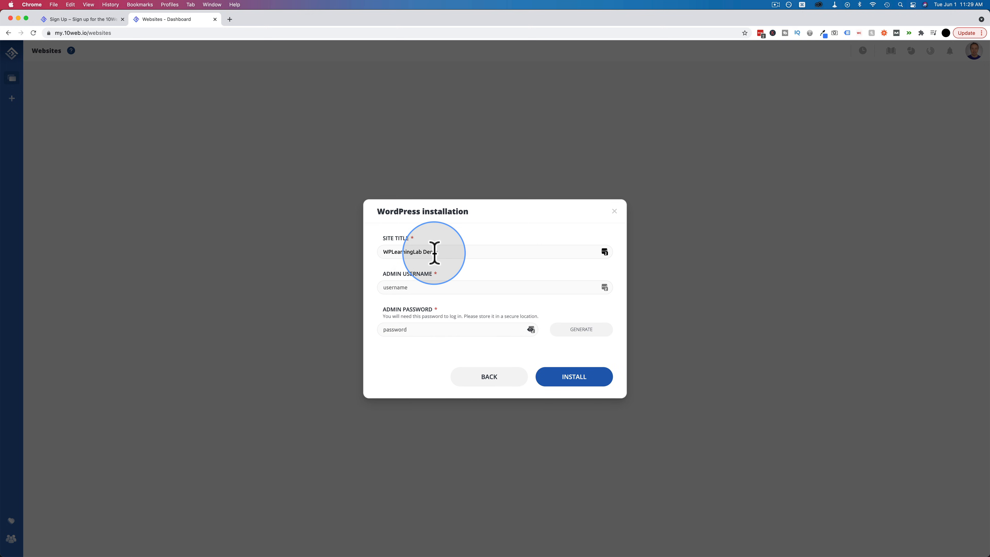
click(419, 287)
text(bjo)
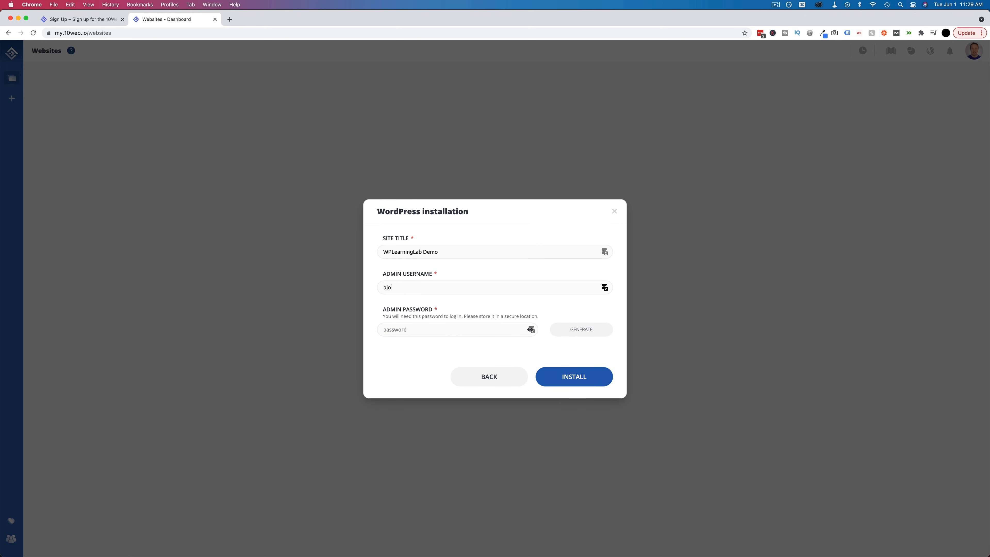
text(••••••••)
click(585, 381)
Replace the admin password with one that meets the stated requirements and start the WordPress installation.
drag(383, 330, 452, 349)
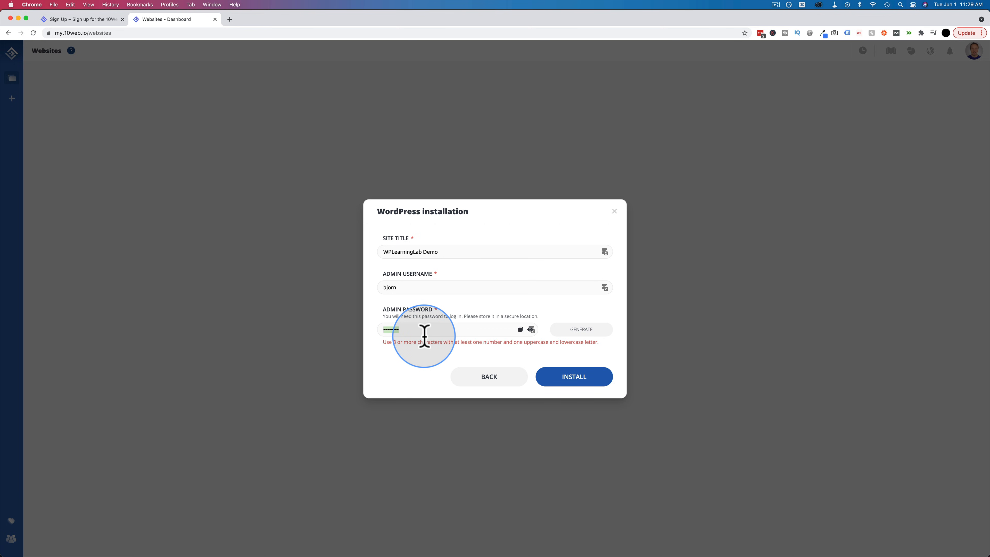
text(•••••••)
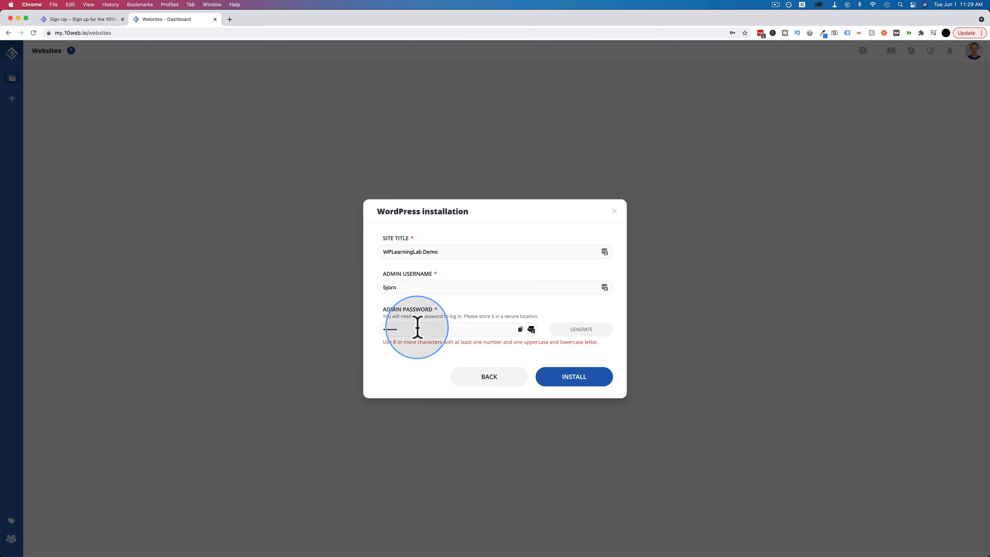
text(•)
click(571, 374)
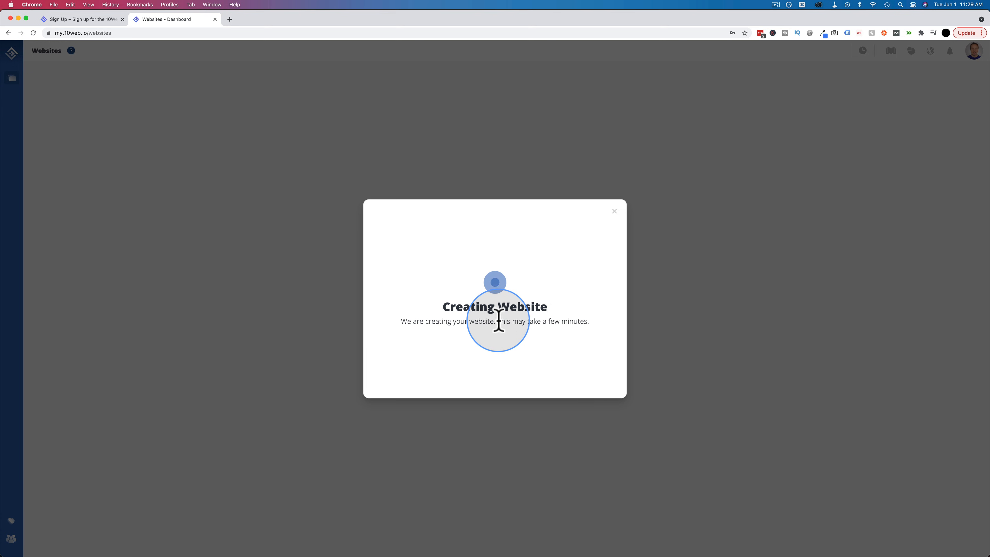
drag(497, 320, 601, 332)
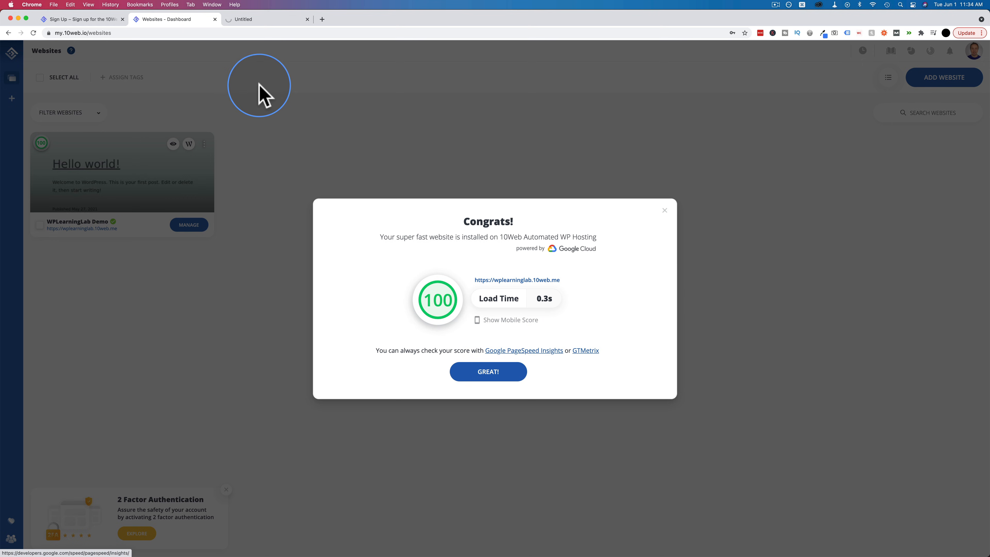
Copy the new site's address from the installation summary and analyze it in Google PageSpeed Insights.
click(275, 21)
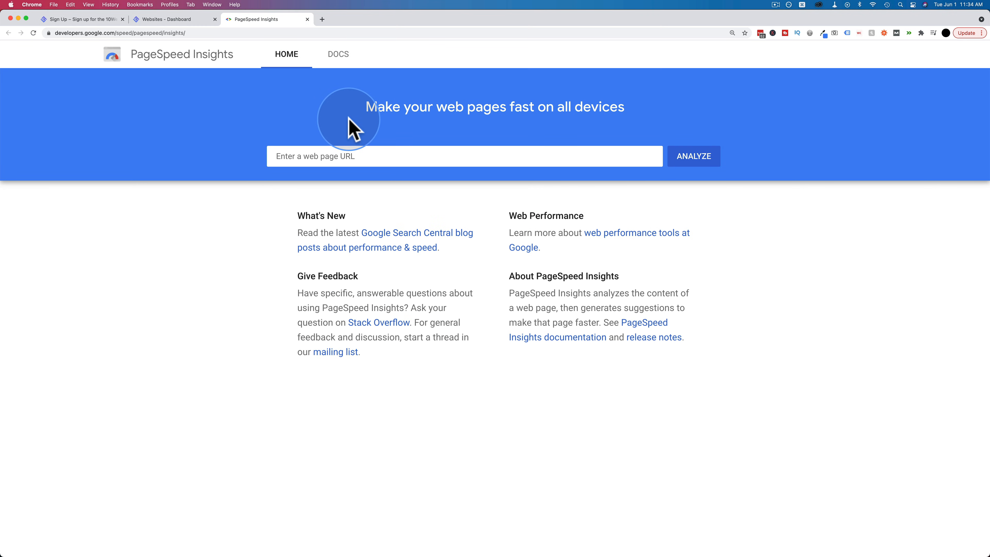
click(168, 19)
drag(561, 280, 473, 280)
key(super+c)
click(251, 21)
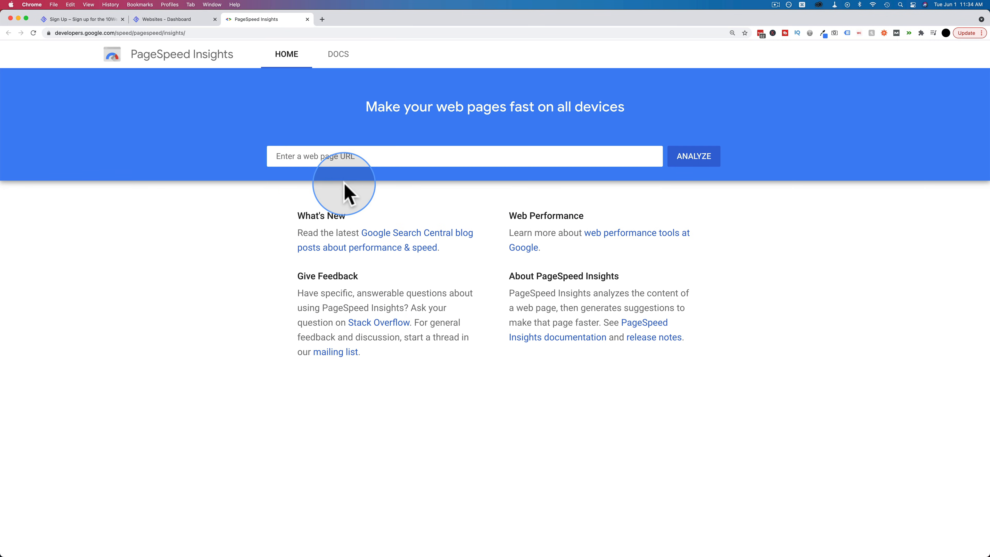
click(418, 157)
key(super+v)
click(721, 154)
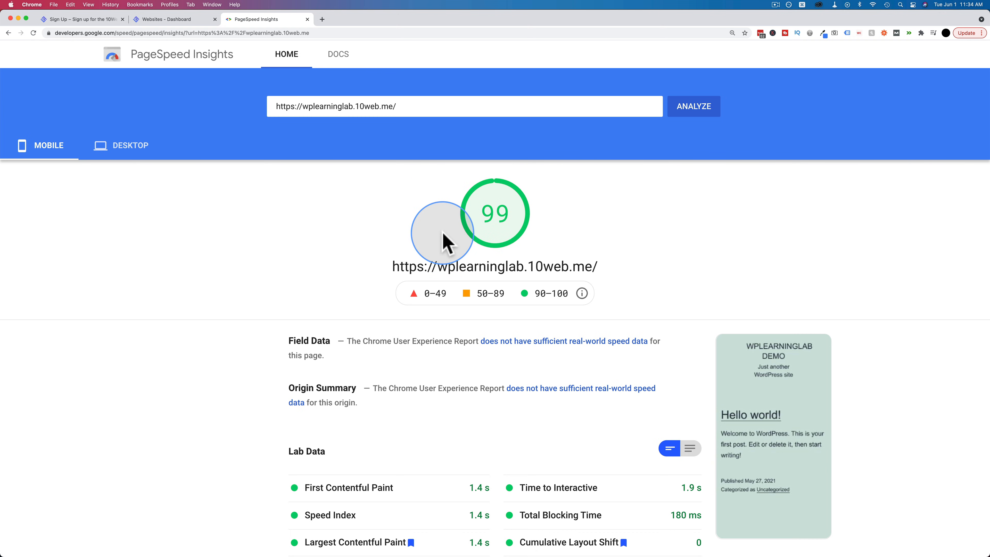
Compare the desktop and mobile PageSpeed results for the new site, and close the report.
click(124, 147)
click(47, 145)
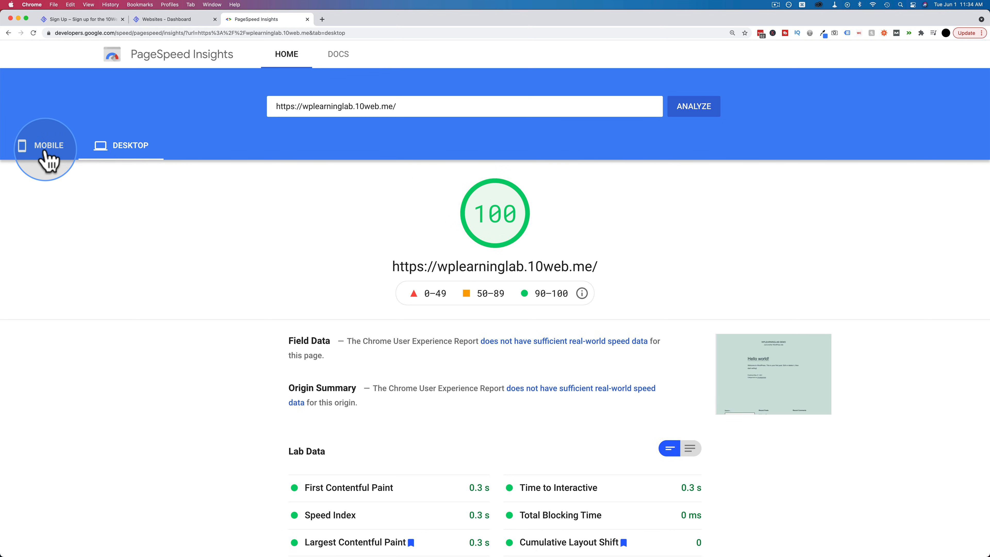
click(128, 154)
click(37, 153)
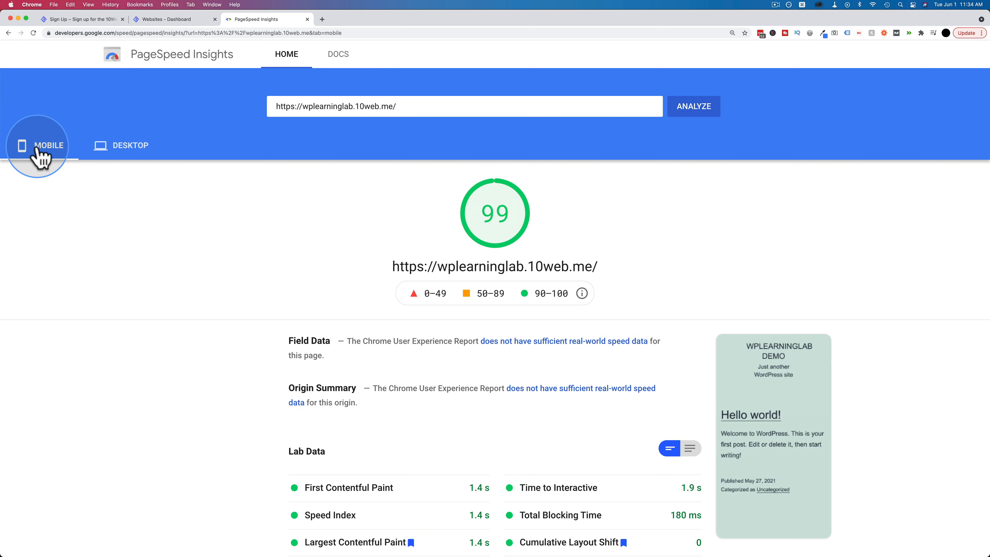
click(307, 19)
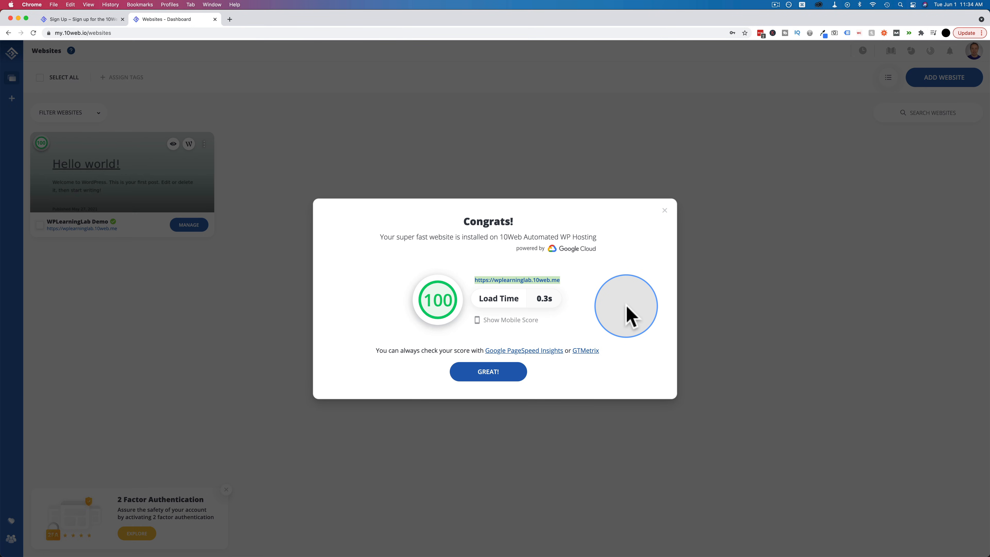
Dismiss the installation summary and check the options for adding another website, without choosing one.
click(486, 372)
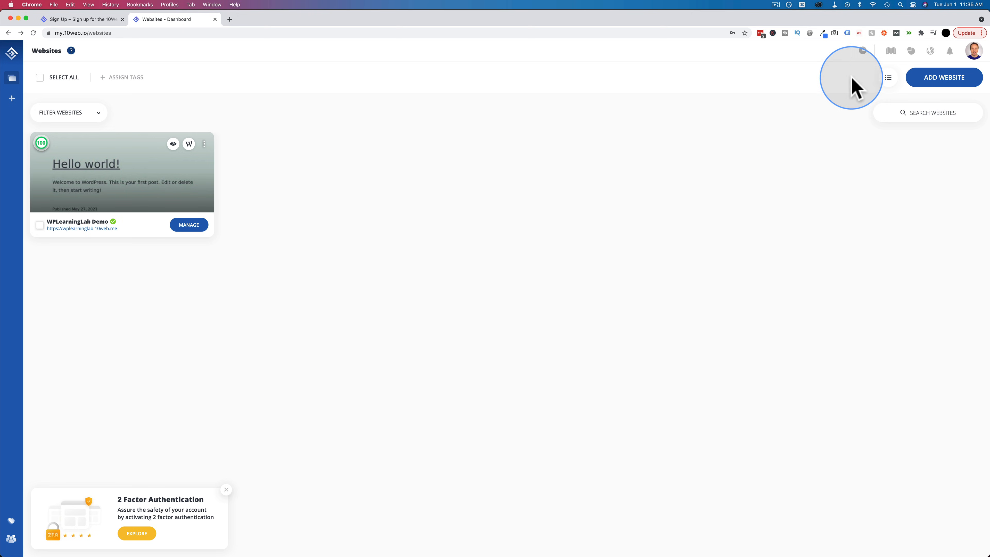
click(945, 87)
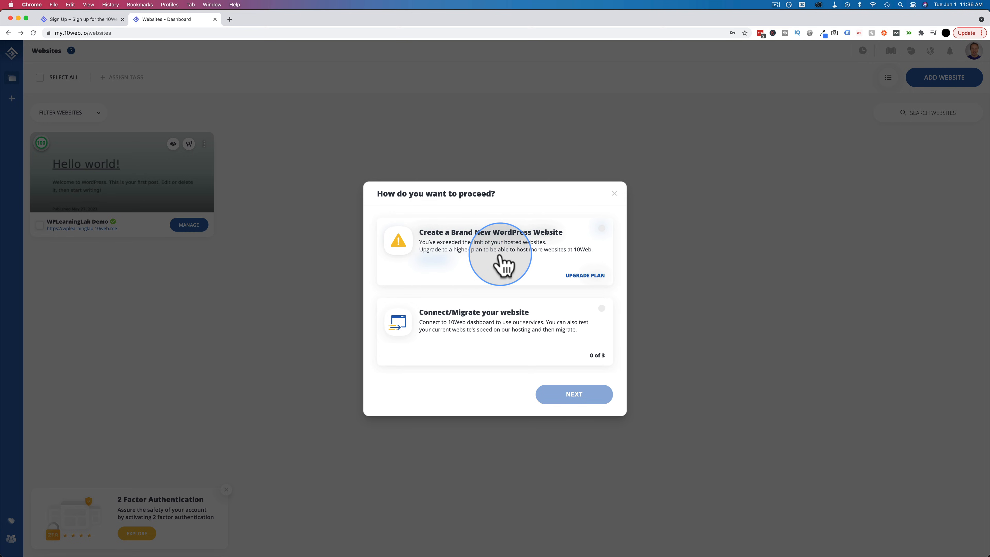
click(615, 193)
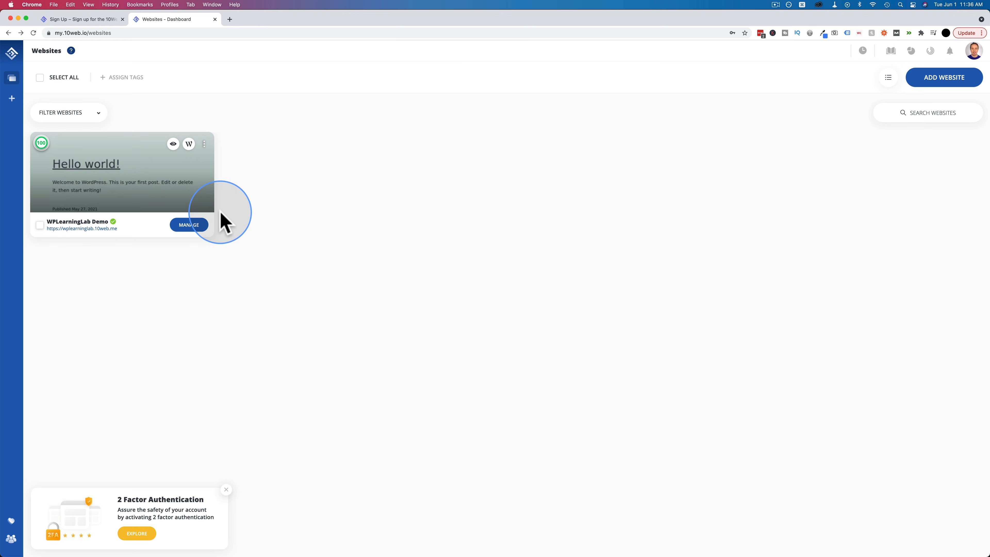
Open the management overview of WPLearningLab Demo and view its live site in a new browser tab.
click(185, 226)
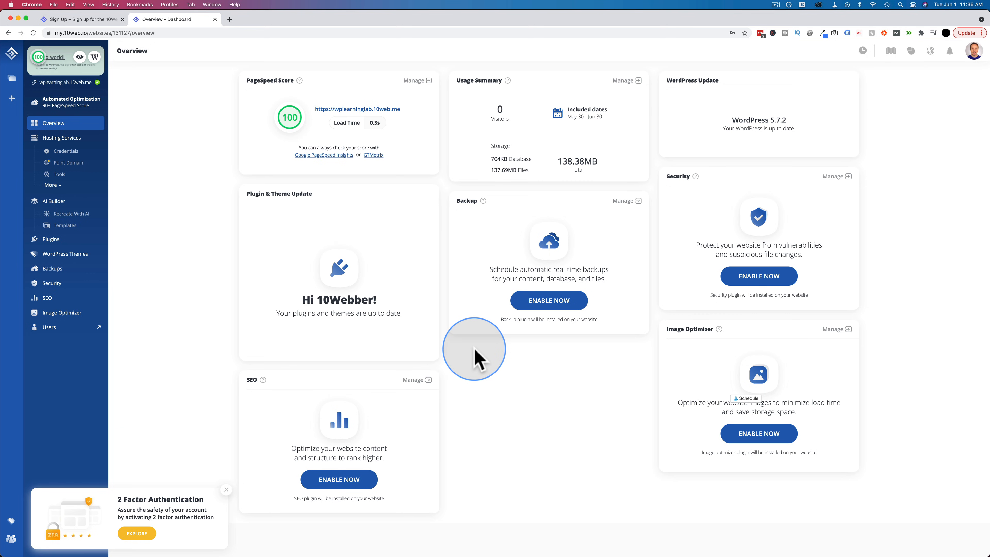
click(230, 19)
key(super+v)
key(Return)
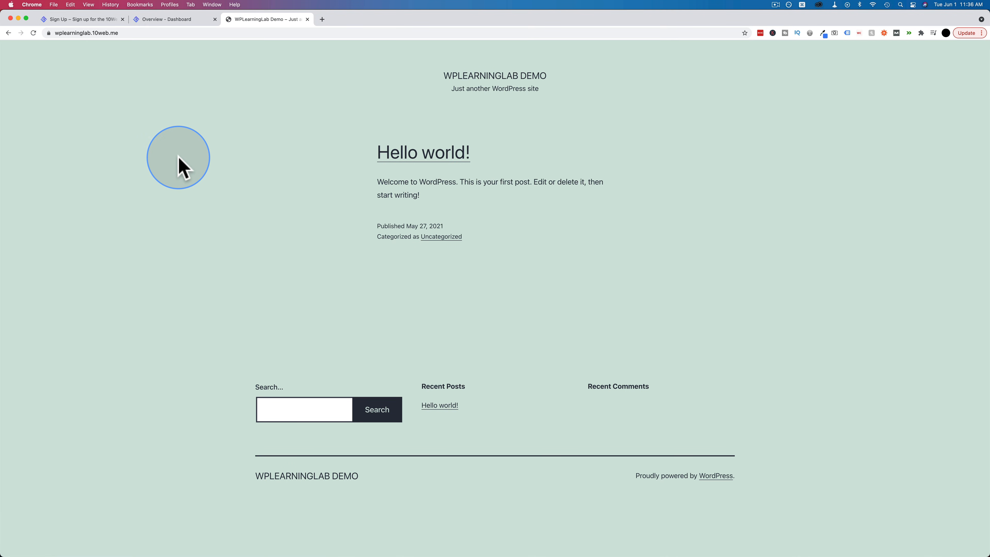
Return to the management area of WPLearningLab Demo and open the AI Builder's Recreate With AI page.
click(177, 20)
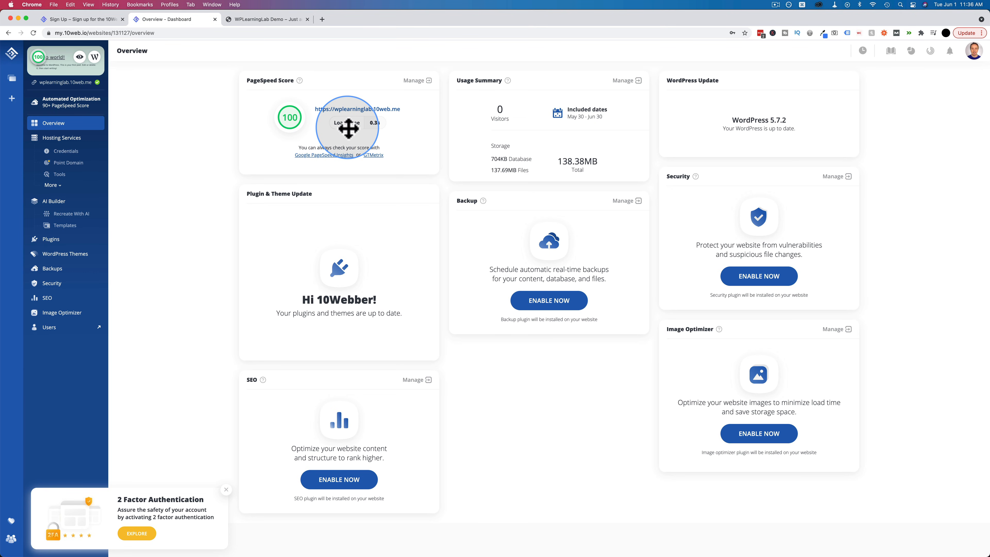
click(8, 34)
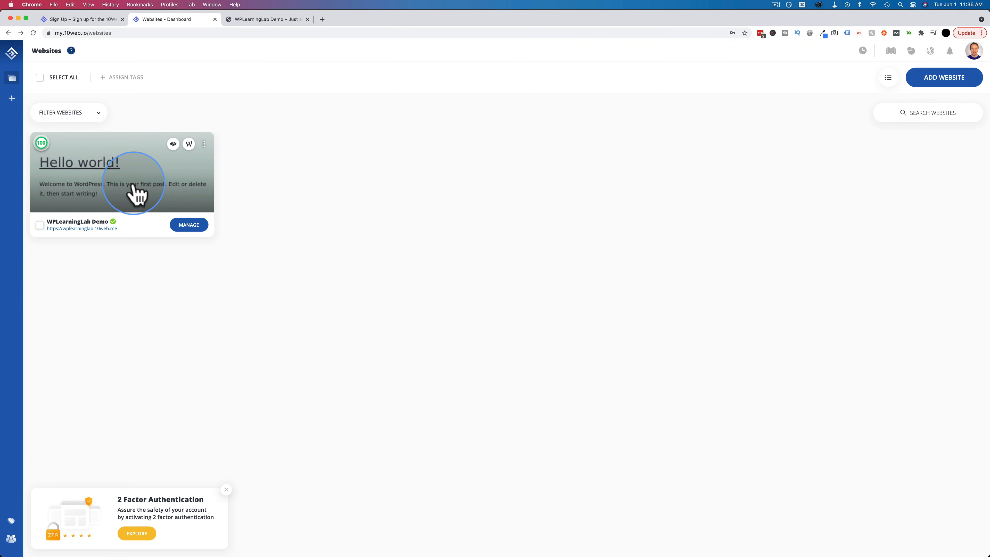
click(194, 225)
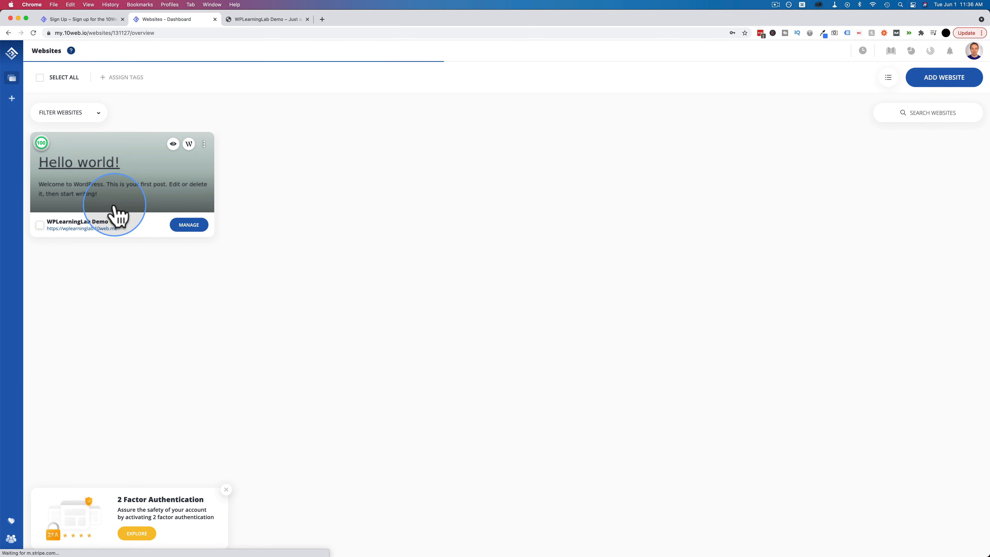
click(54, 201)
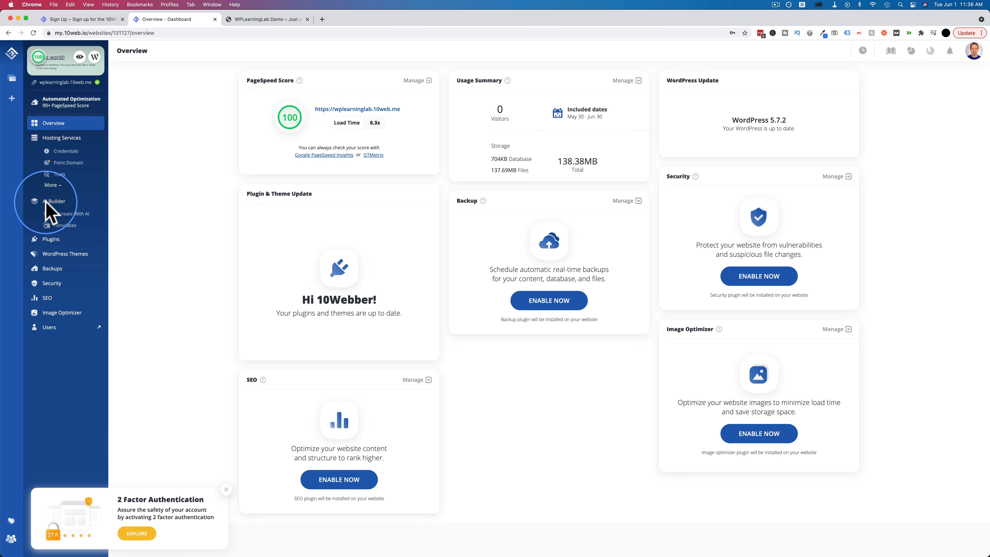
click(86, 215)
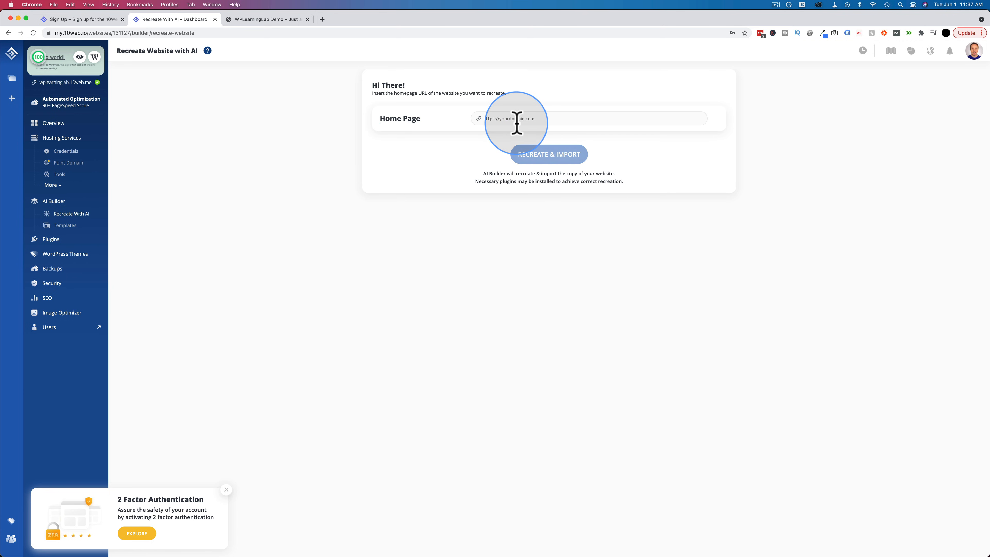
Open wpspeedify.com in a new browser tab and look through its home page down to the footer.
click(322, 19)
text(wpspeedify.com/wp-admin)
key(Return)
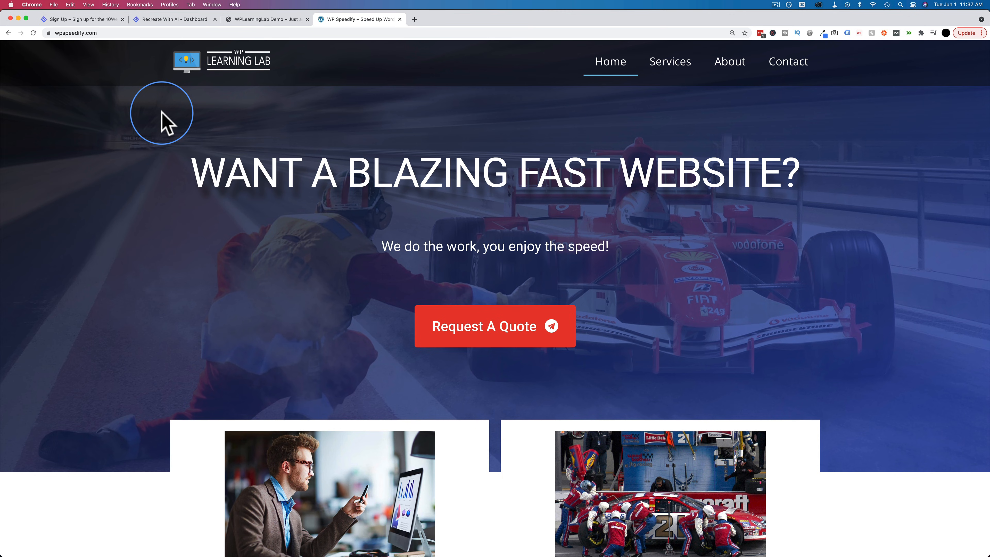
scroll(161, 114, down, 15)
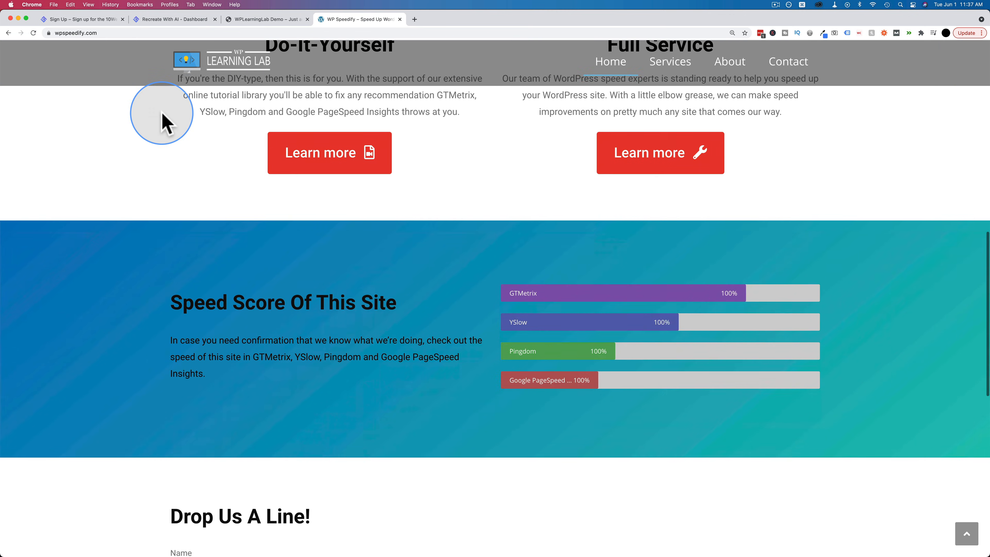
scroll(162, 117, down, 10)
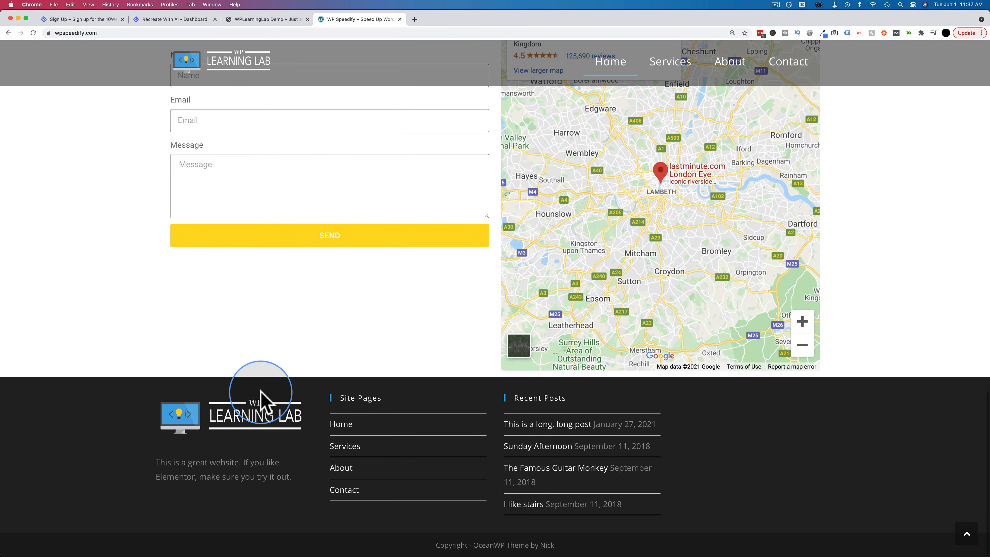
Copy the wpspeedify.com address and enter it as the Home Page of the website to recreate with AI.
scroll(259, 402, up, 3)
scroll(260, 393, up, 15)
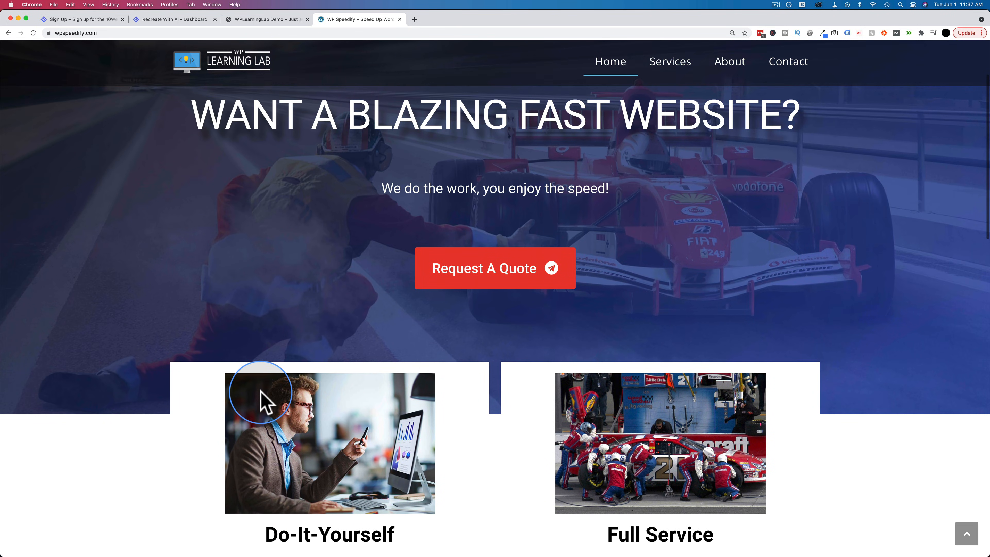
click(80, 33)
key(super+c)
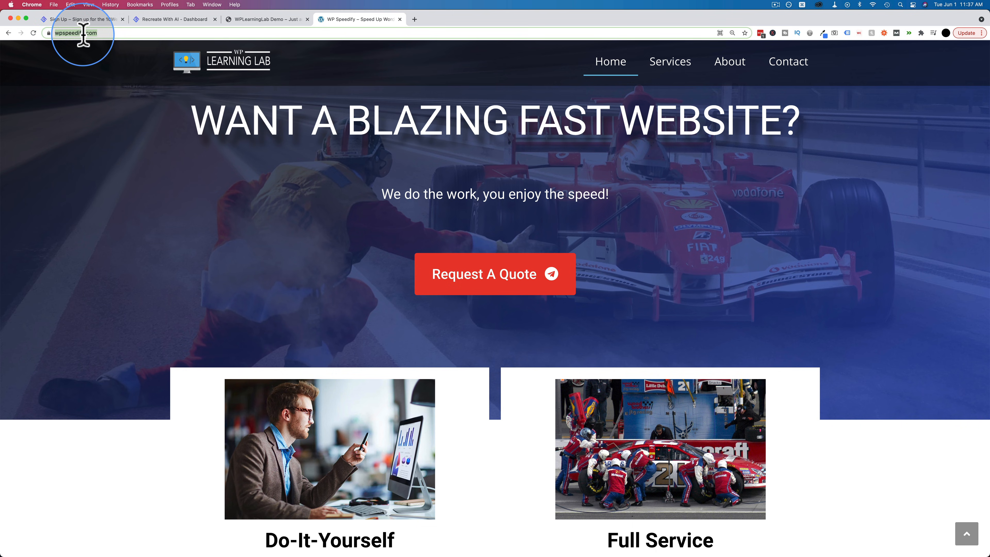
right_click(83, 34)
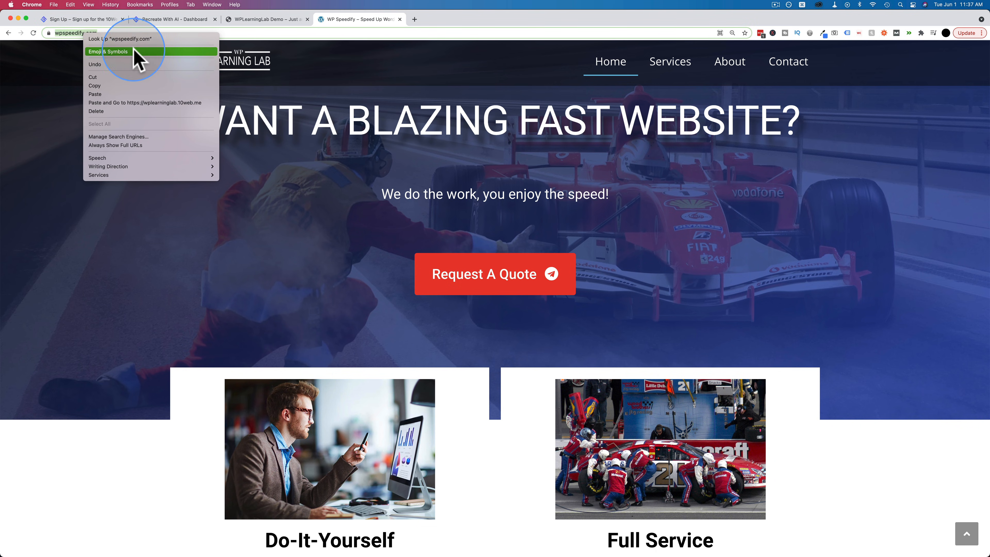
click(100, 83)
click(180, 22)
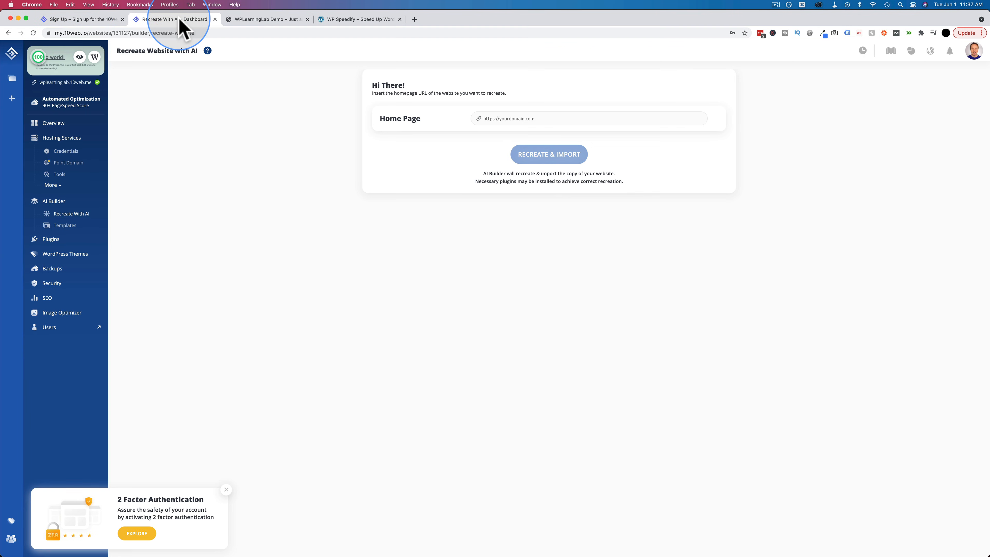
click(511, 119)
right_click(512, 119)
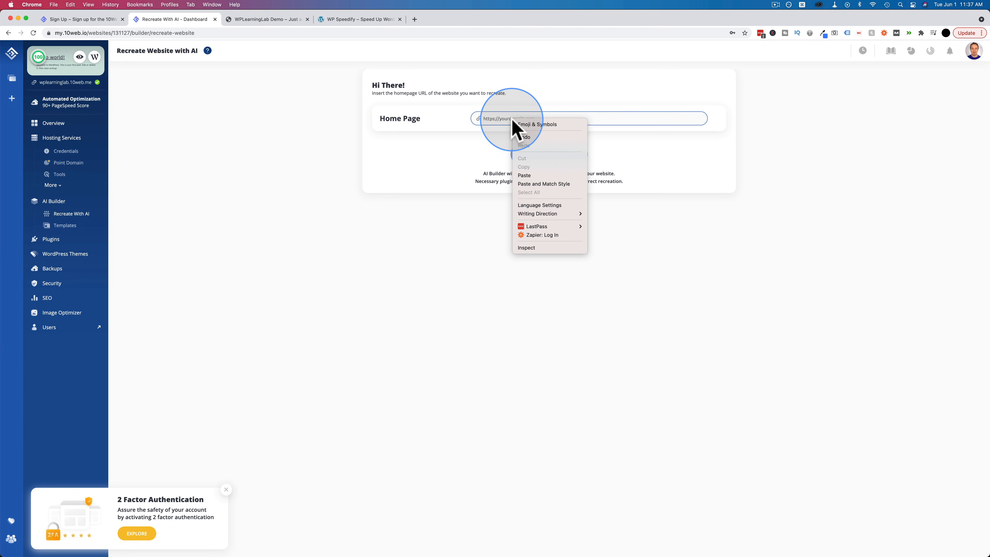
click(530, 173)
Add an extra page entry to the recreation list and open the Services page of wpspeedify.com.
key(super+equal)
key(super+equal)
key(super+equal)
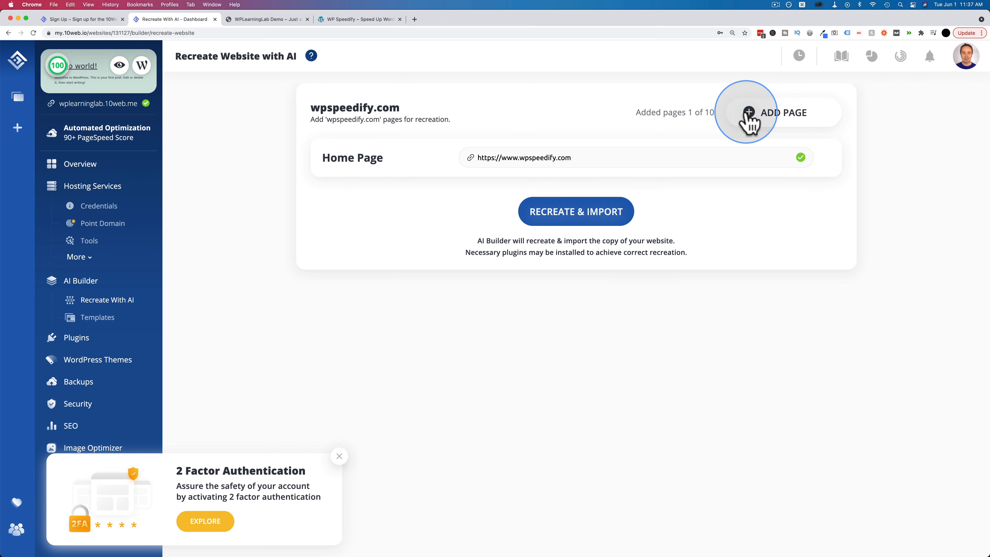
click(748, 120)
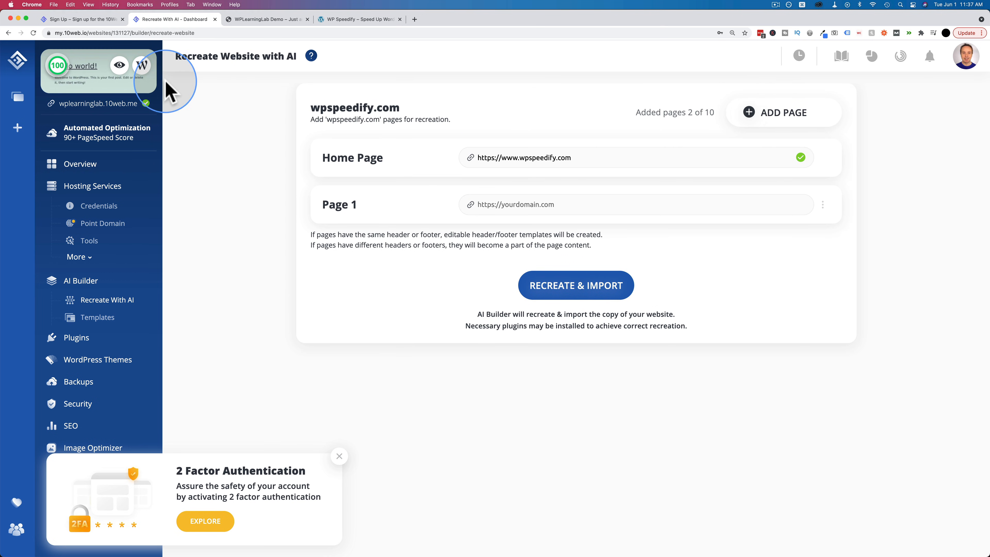
click(359, 21)
right_click(665, 63)
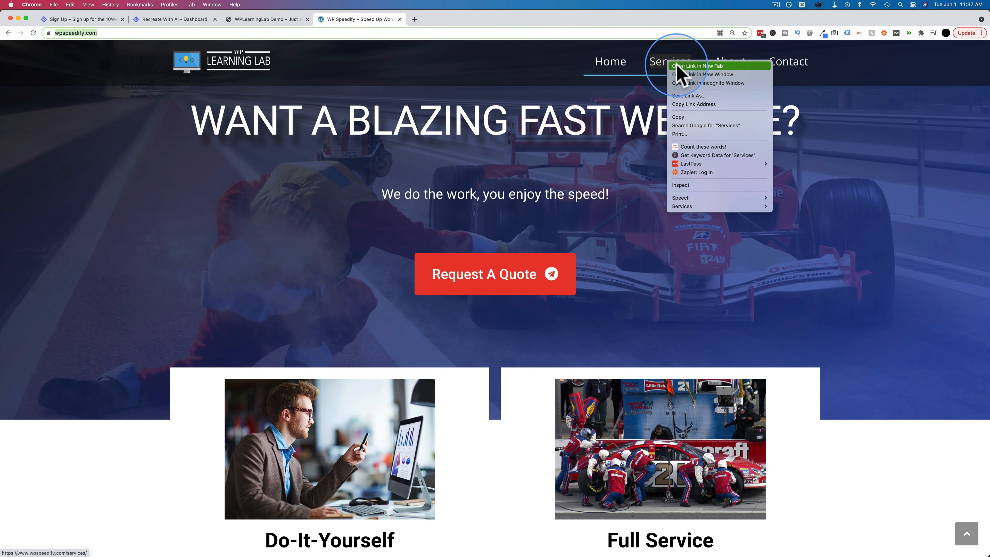
click(665, 76)
click(670, 74)
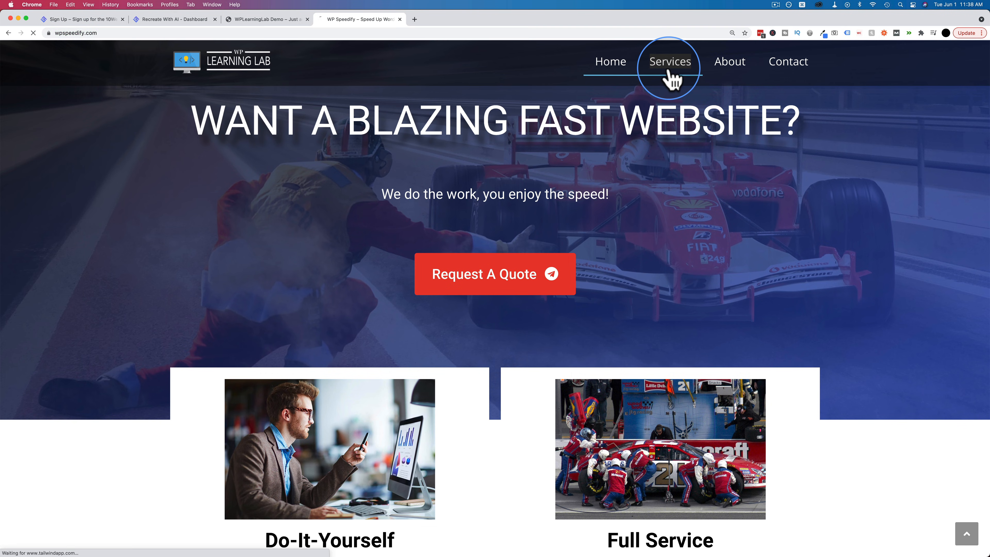
scroll(421, 230, down, 2)
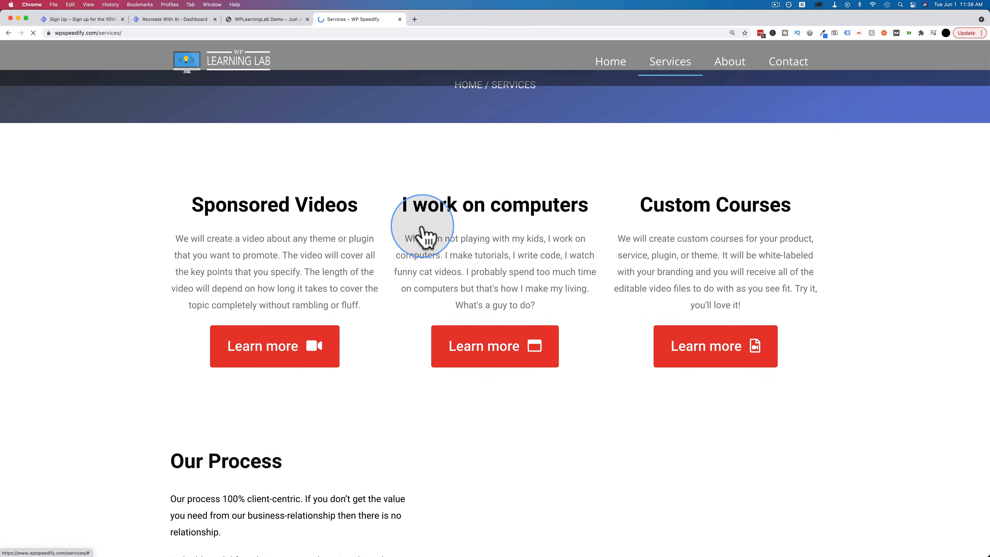
click(253, 33)
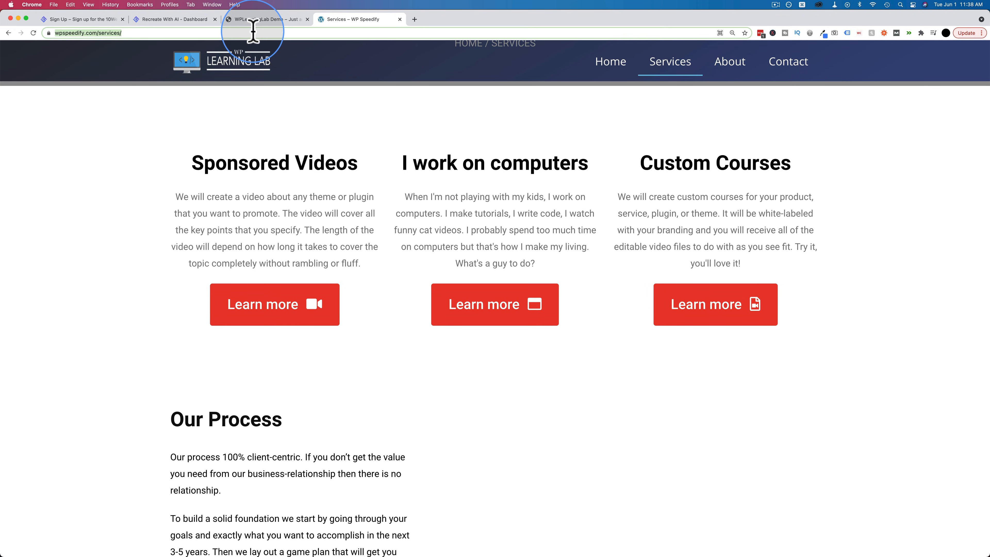
key(super+c)
click(175, 19)
click(585, 205)
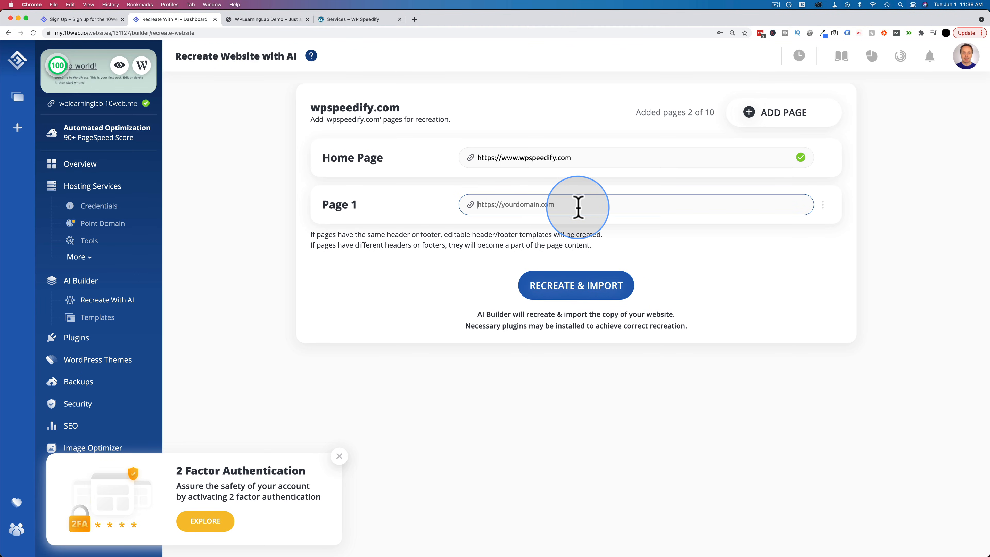
key(super+v)
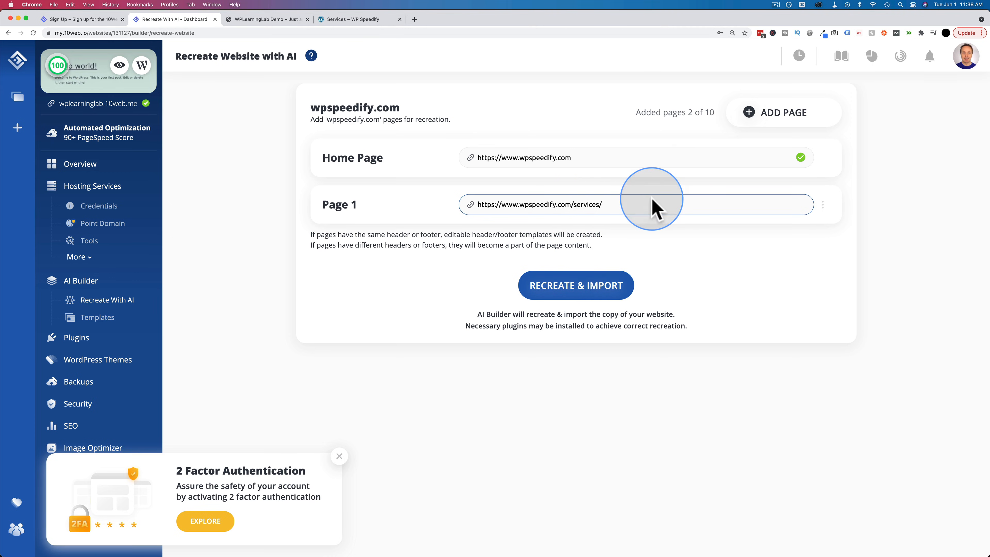
click(764, 117)
click(353, 19)
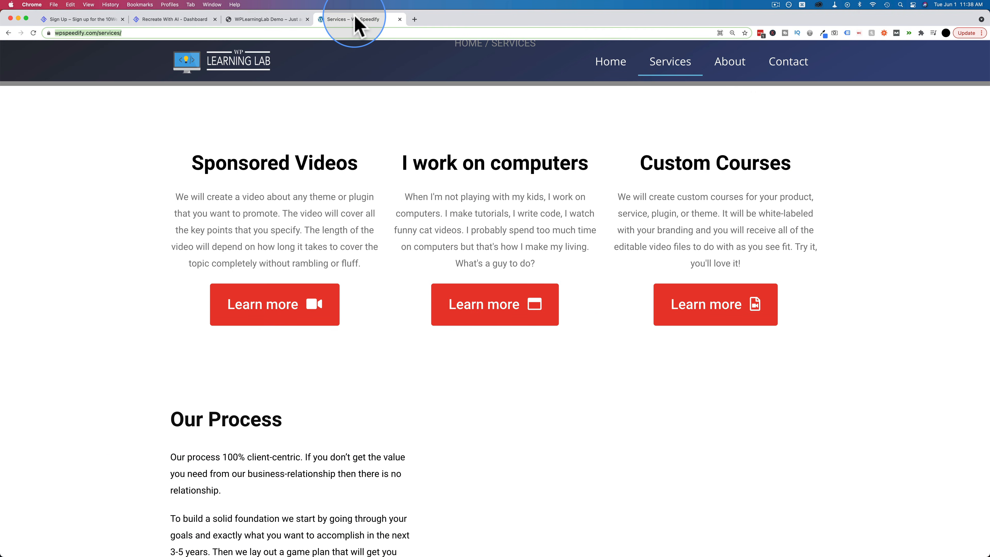
click(730, 61)
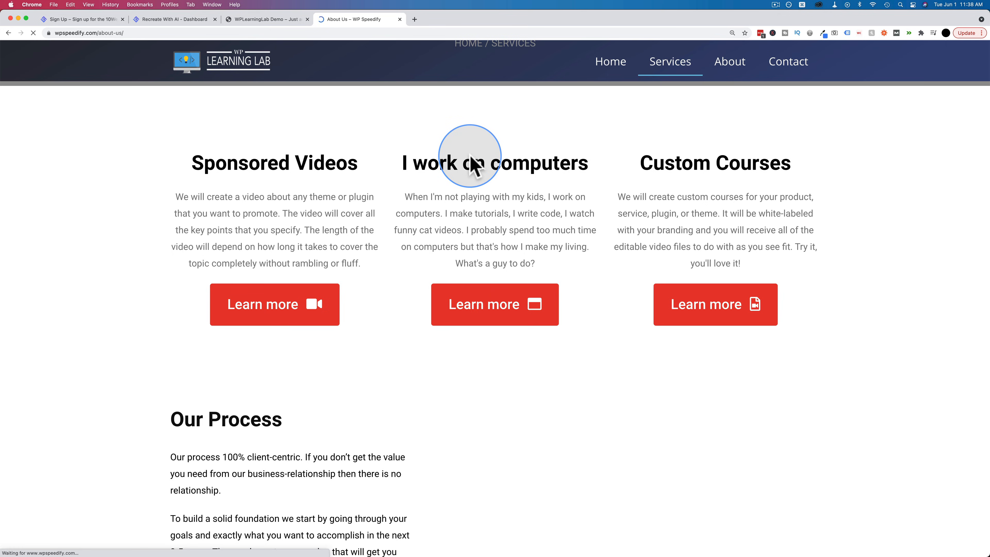
scroll(471, 163, down, 10)
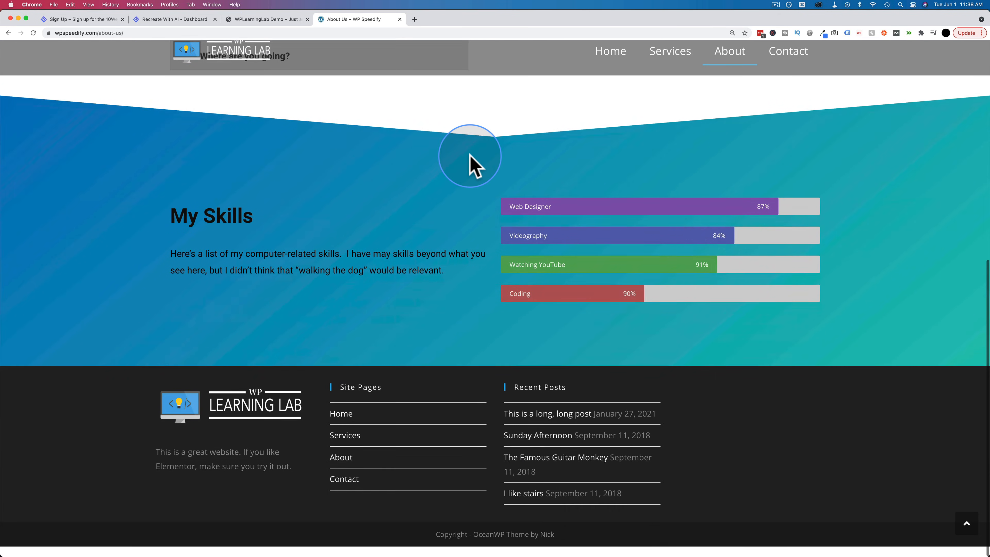
scroll(471, 164, up, 8)
click(194, 32)
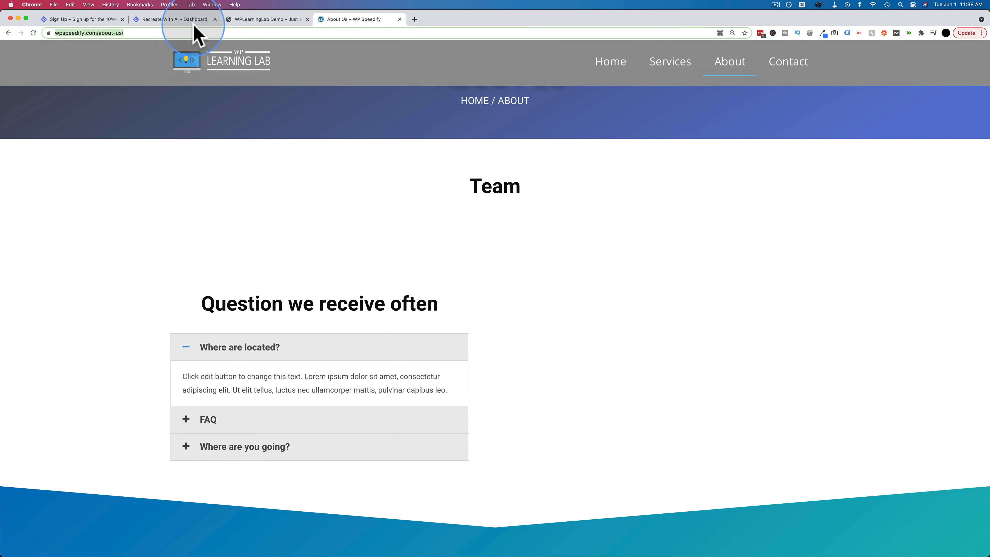
click(178, 19)
click(583, 258)
key(super+v)
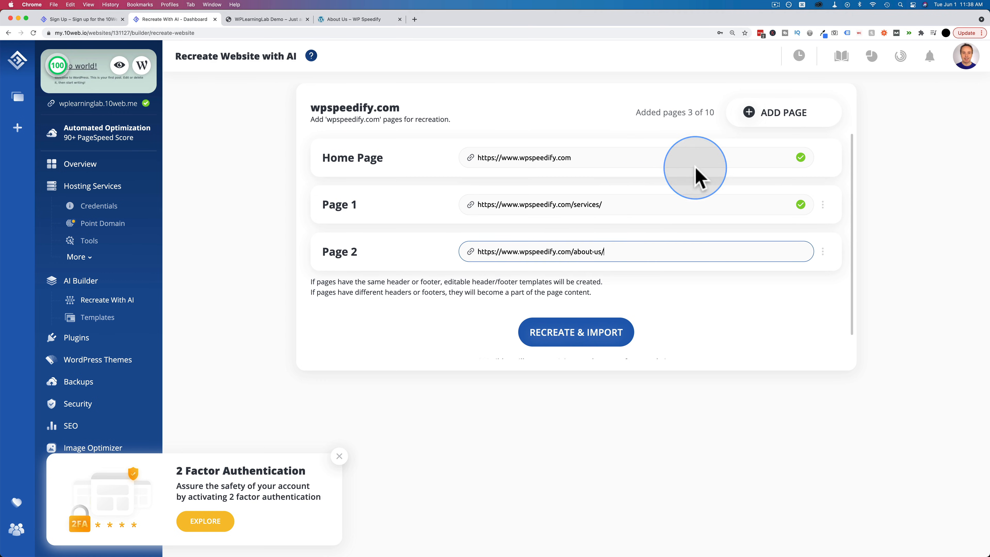
click(769, 119)
click(354, 19)
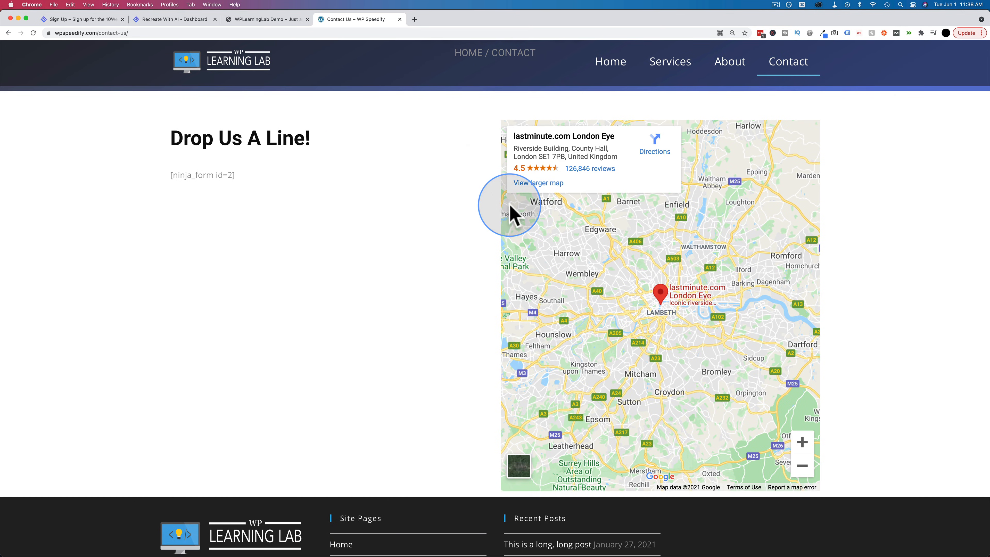
click(183, 19)
click(524, 303)
key(super+v)
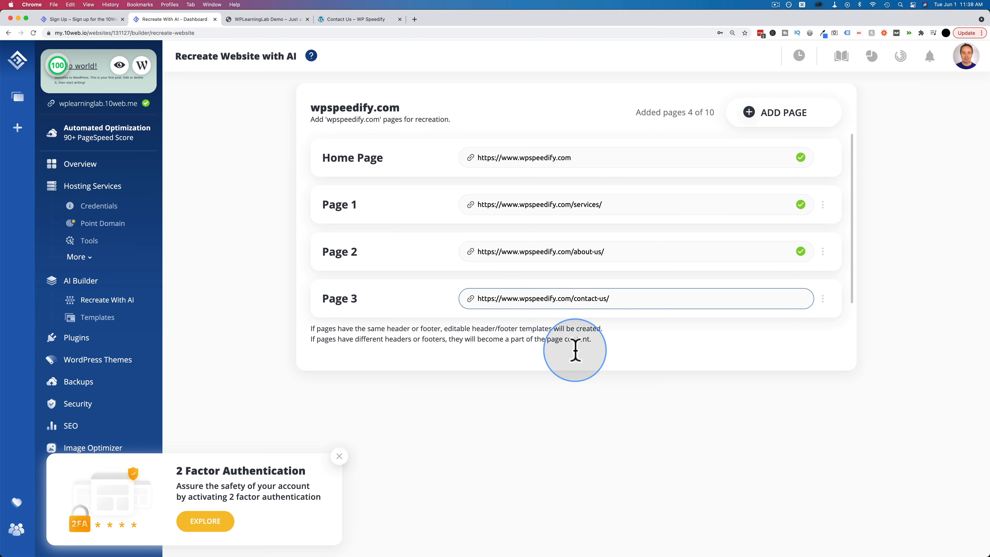
Review the plugin installation note, the original wpspeedify.com home page and the list of pages entered for recreation.
scroll(805, 248, down, 3)
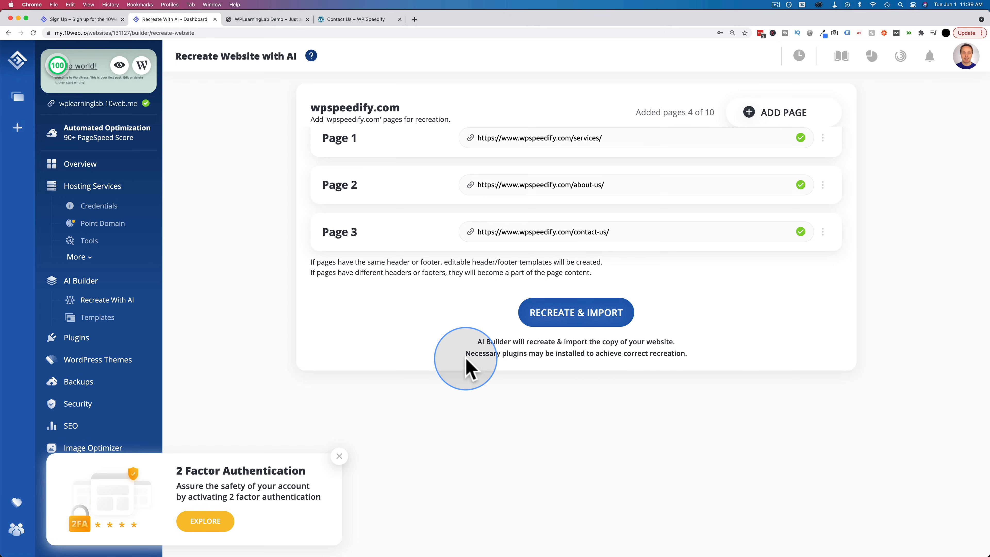
drag(466, 353, 680, 356)
click(678, 324)
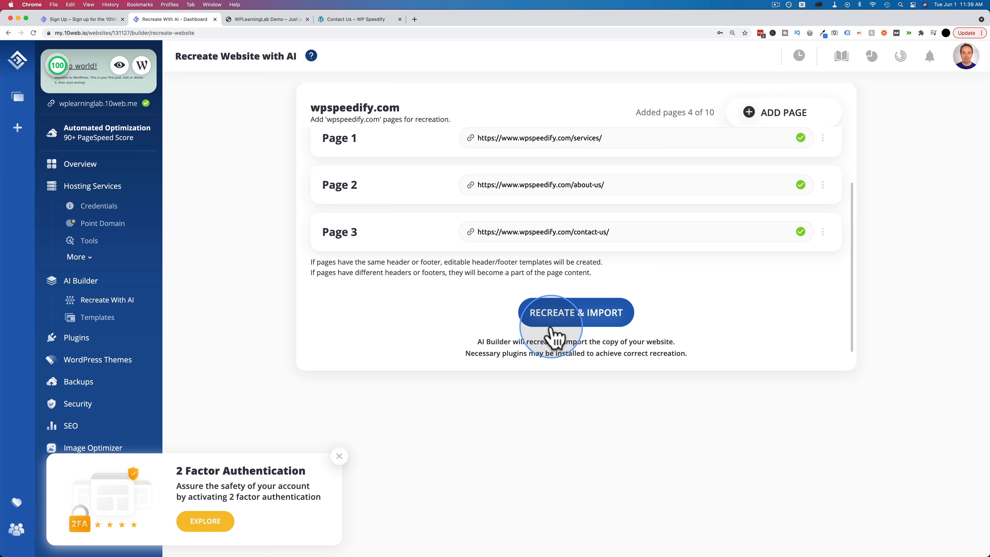
click(345, 20)
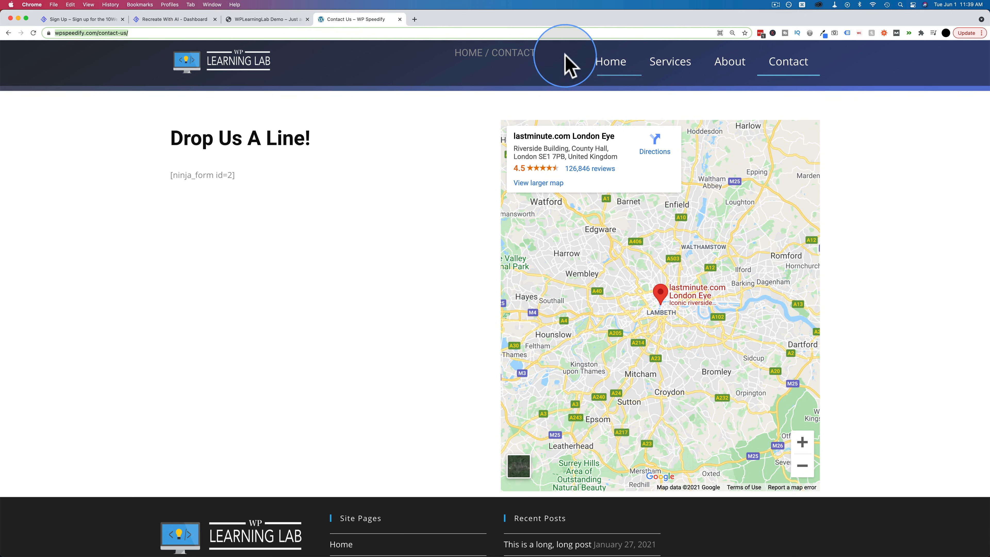
click(610, 63)
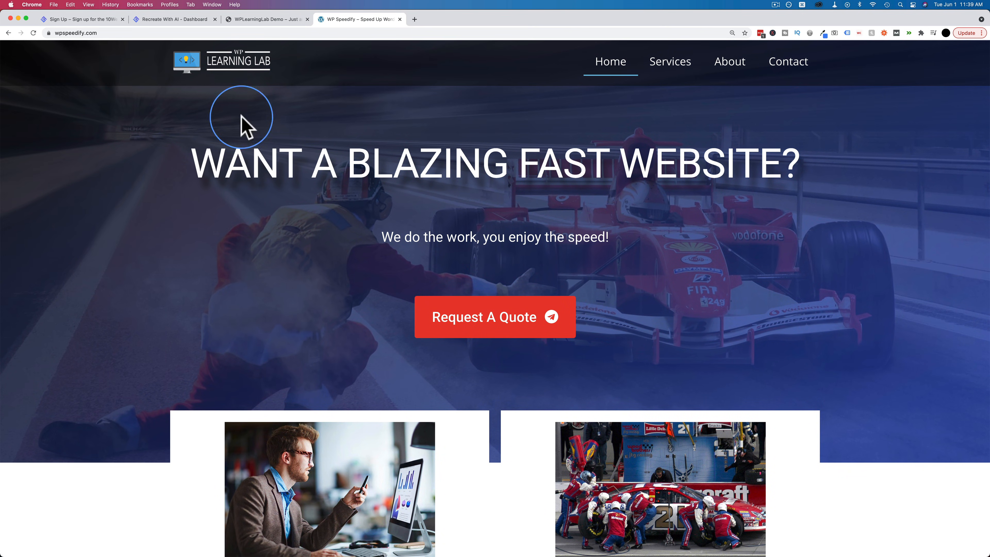
click(189, 19)
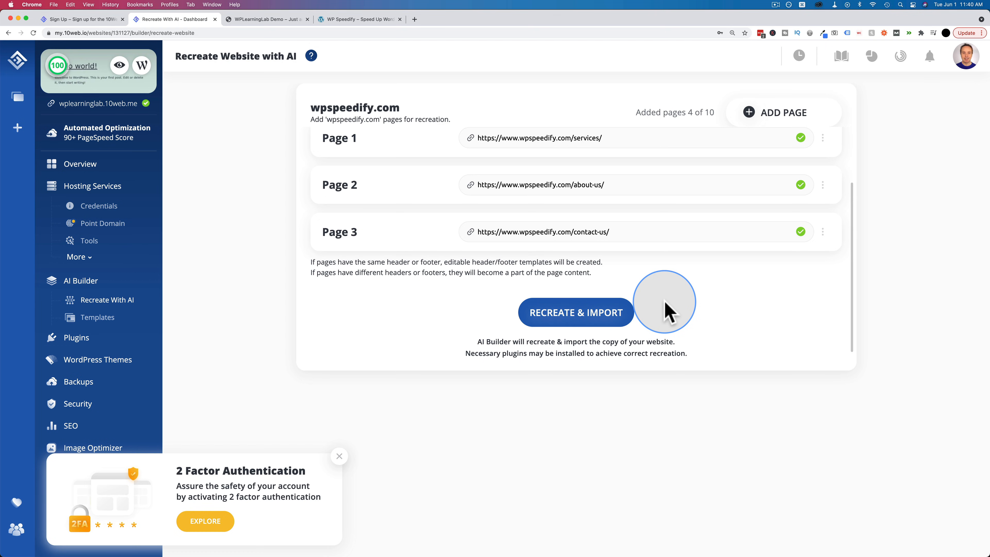
scroll(663, 302, up, 3)
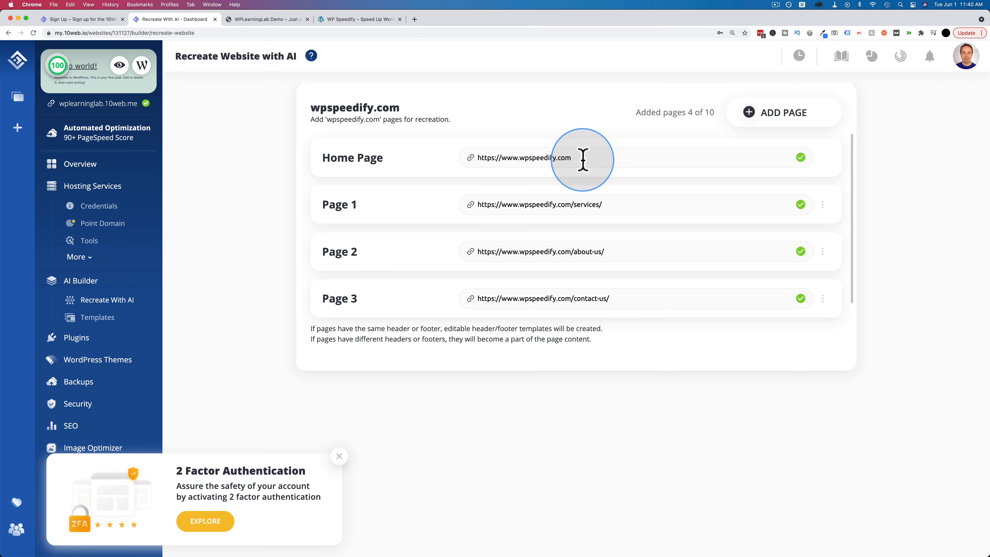
scroll(582, 160, down, 3)
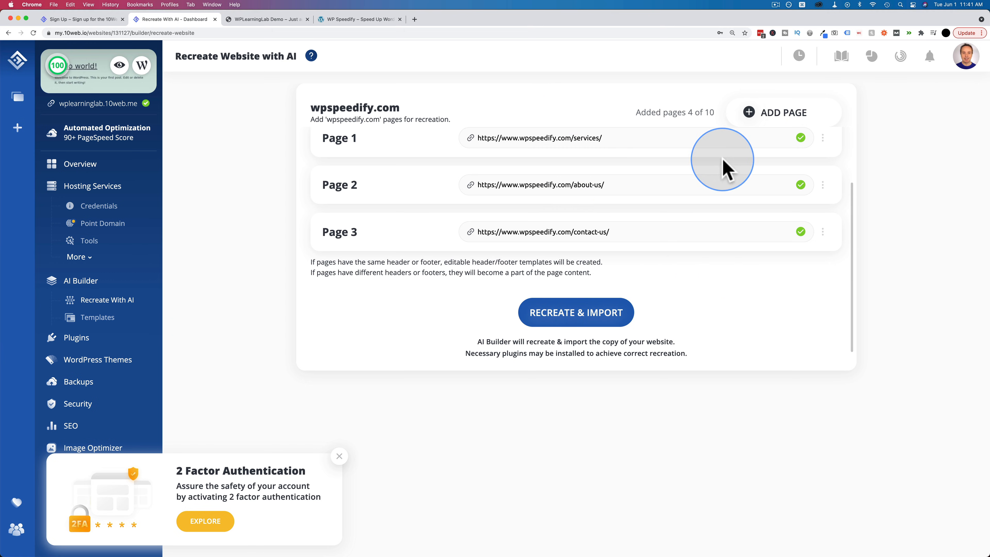
Recreate and import the listed wpspeedify.com pages, and open the recreated website for viewing.
click(579, 322)
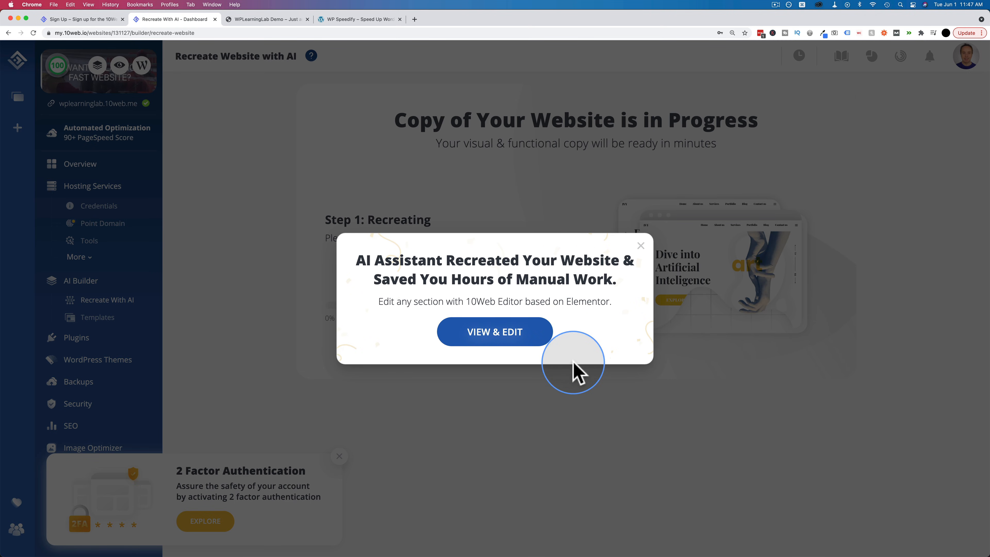
click(484, 336)
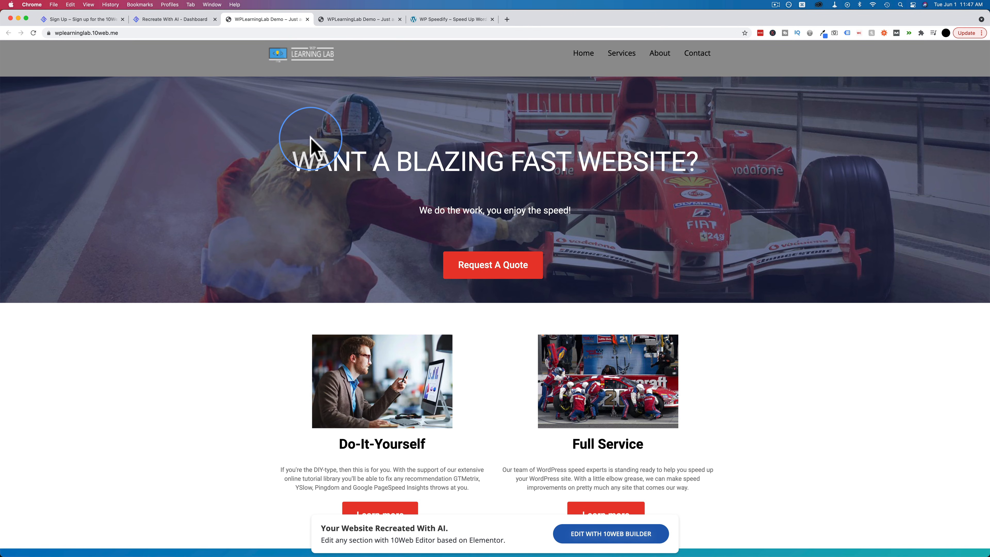
Compare the original wpspeedify.com home page with the recreated one, enlarging the recreated page to a similar display size.
click(449, 20)
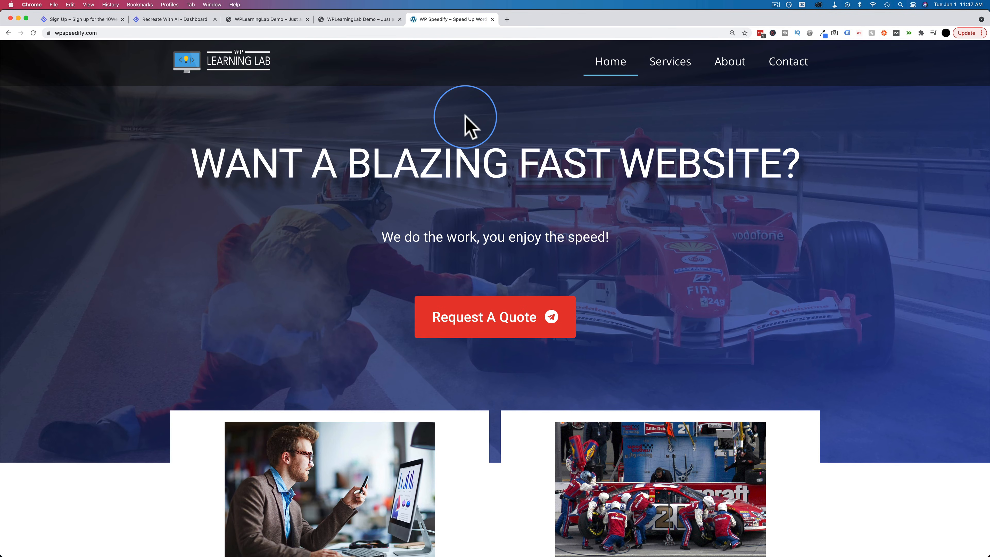
key(super+minus)
key(super+equal)
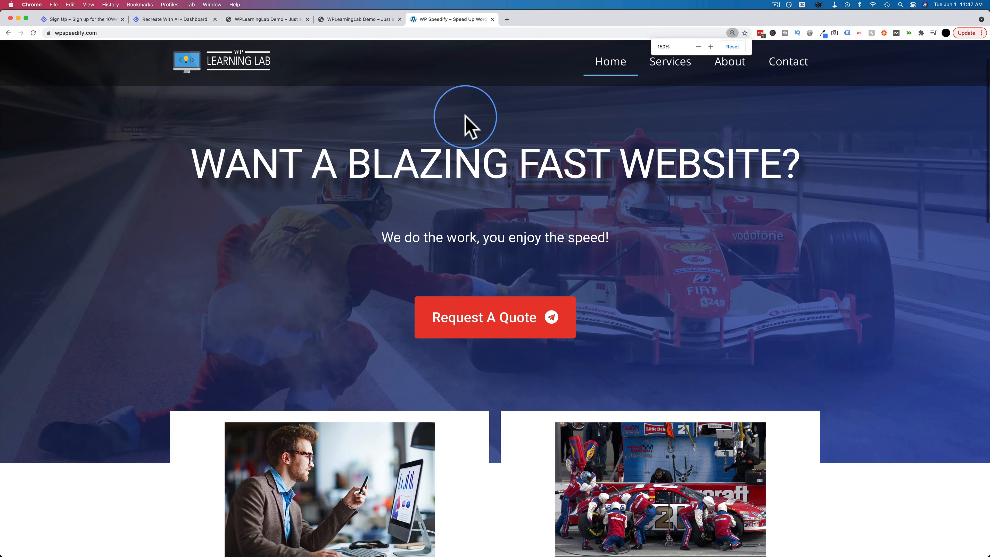
click(284, 20)
key(super+equal)
key(super+equal)
key(super+equal)
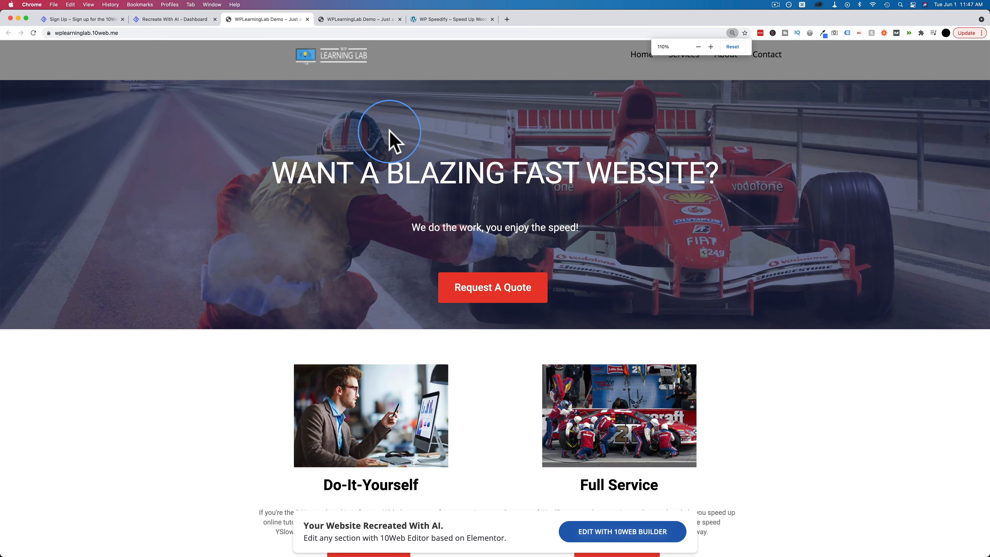
scroll(491, 177, down, 3)
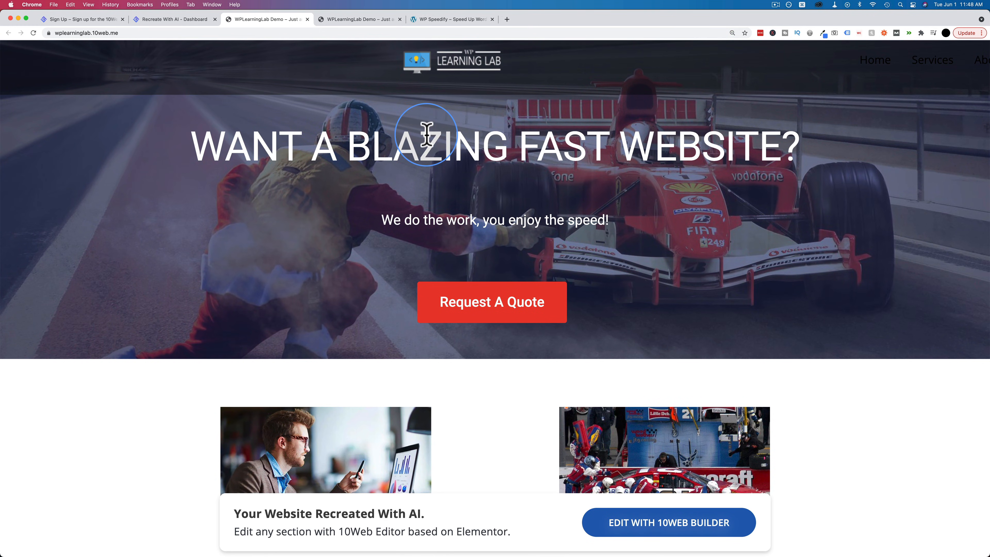
scroll(427, 134, up, 1)
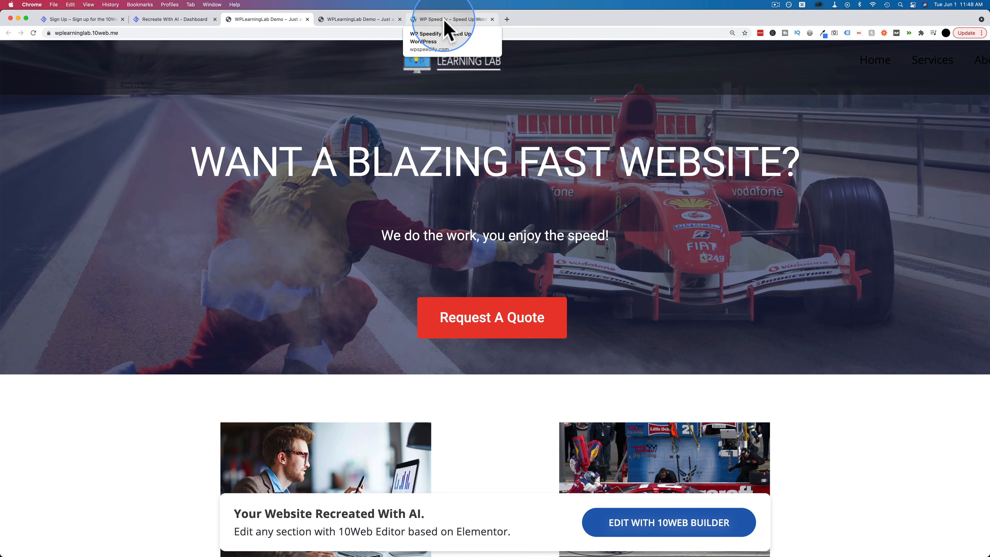
click(456, 20)
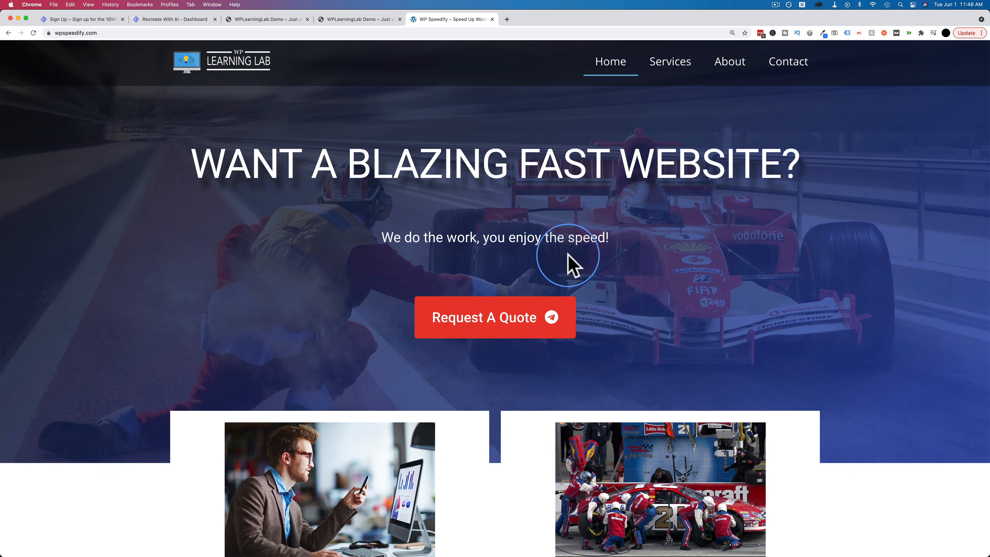
Compare the hero banner and the Do-It-Yourself and Full Service sections on the recreated and original home pages.
click(288, 18)
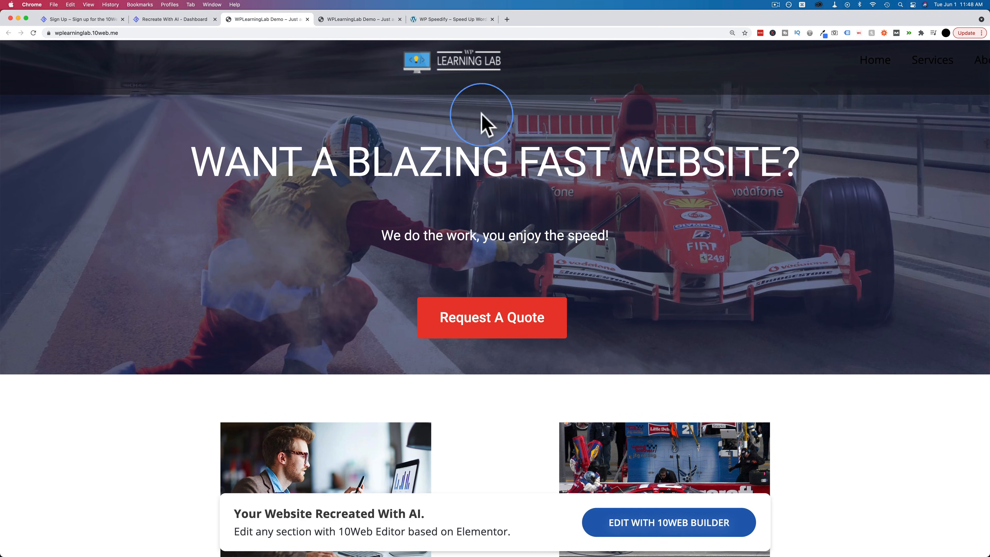
scroll(443, 178, down, 2)
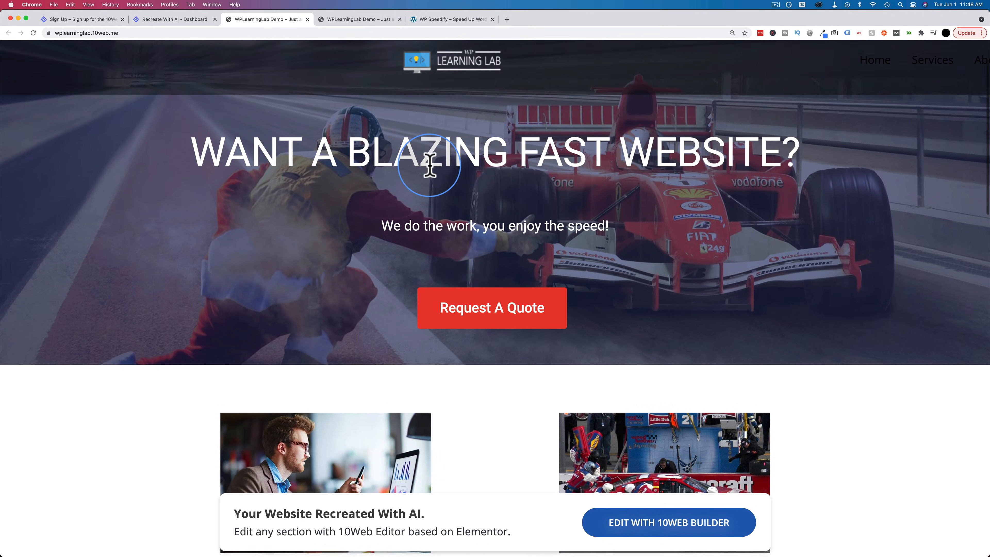
scroll(416, 234, down, 6)
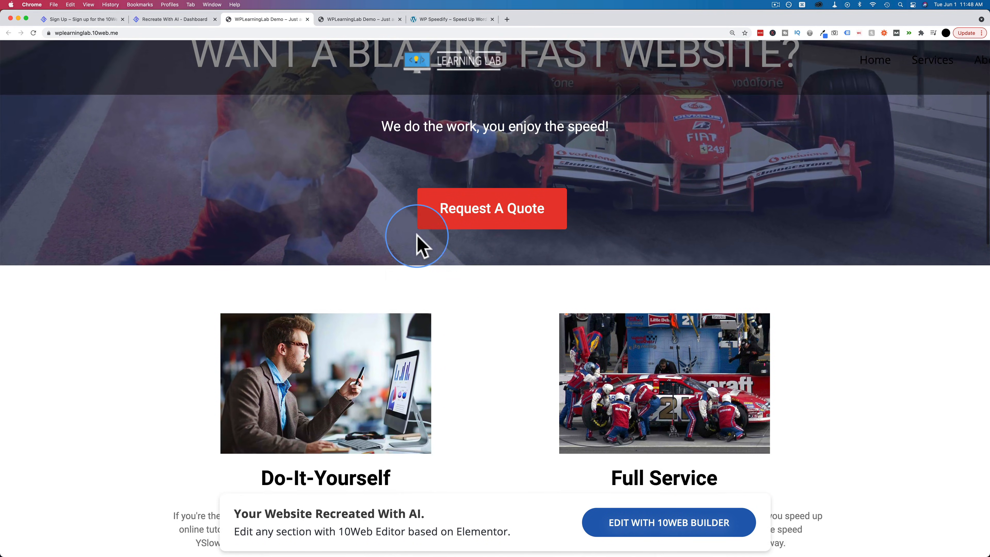
scroll(640, 270, down, 4)
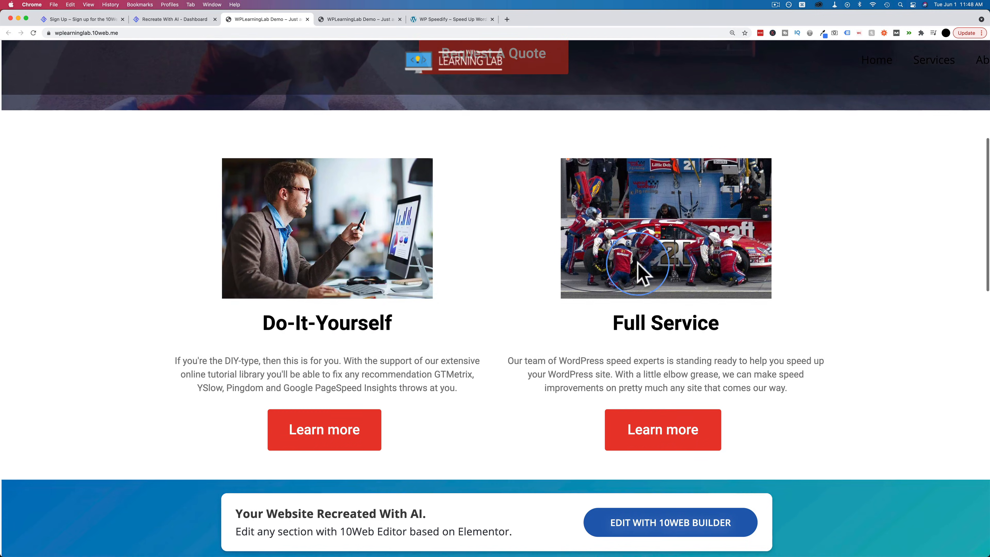
click(453, 19)
scroll(435, 258, down, 2)
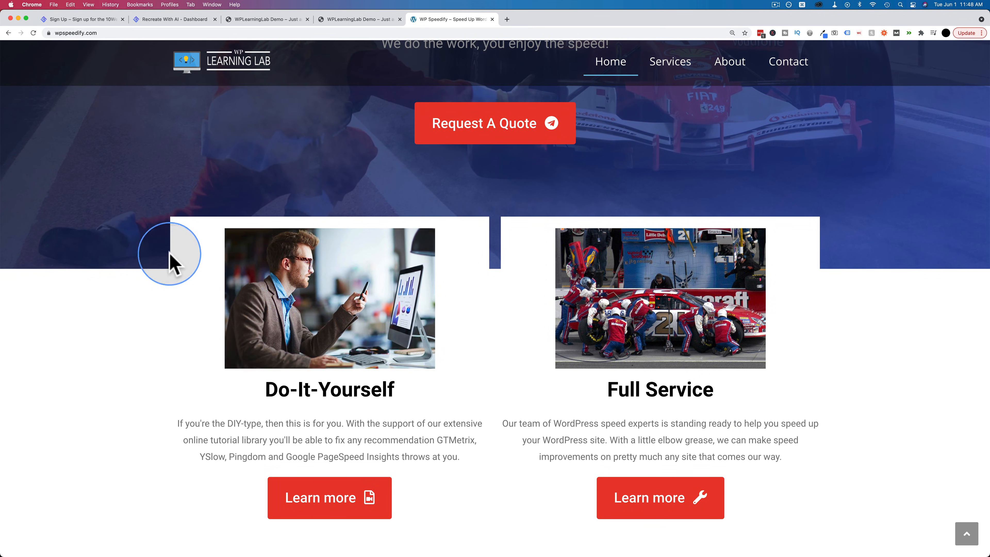
click(268, 23)
scroll(317, 210, up, 10)
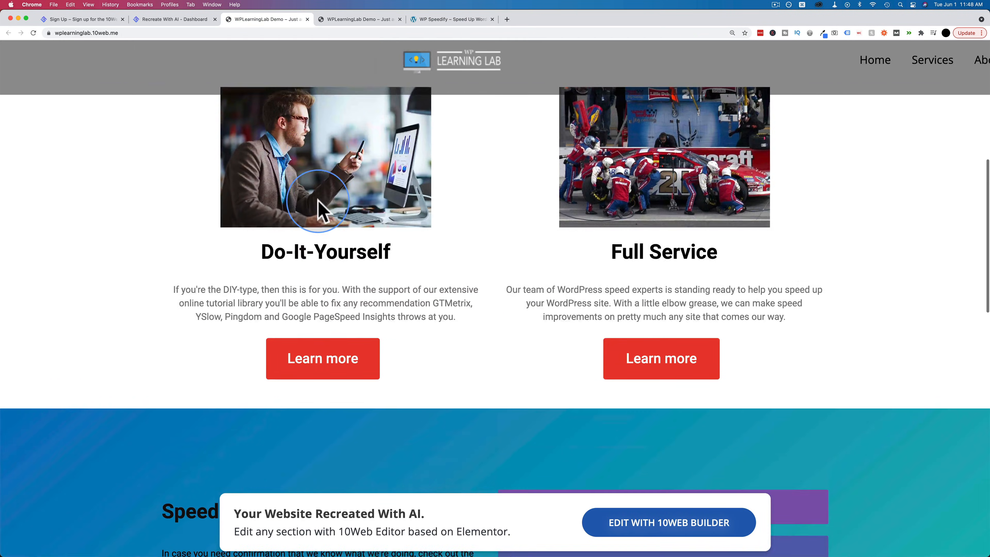
scroll(318, 211, up, 1)
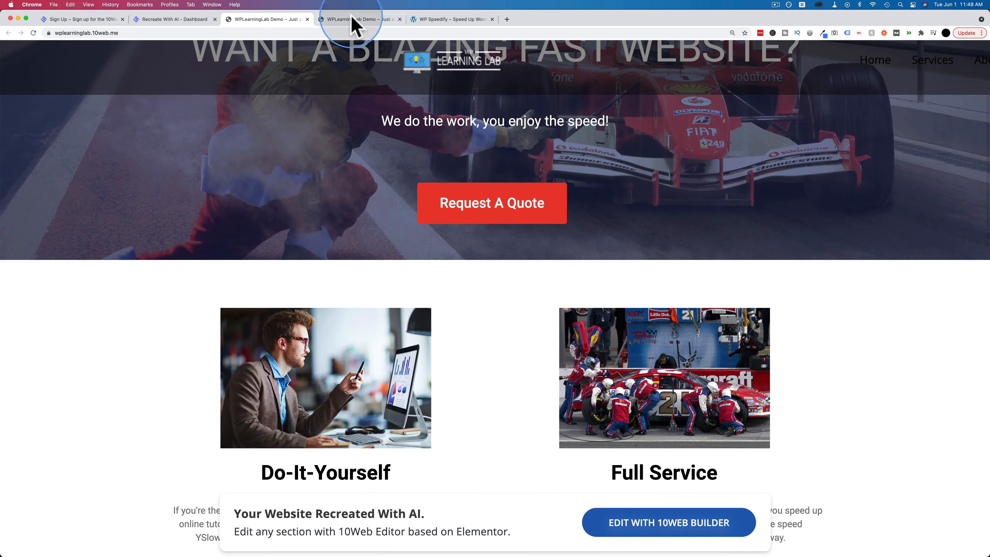
click(444, 20)
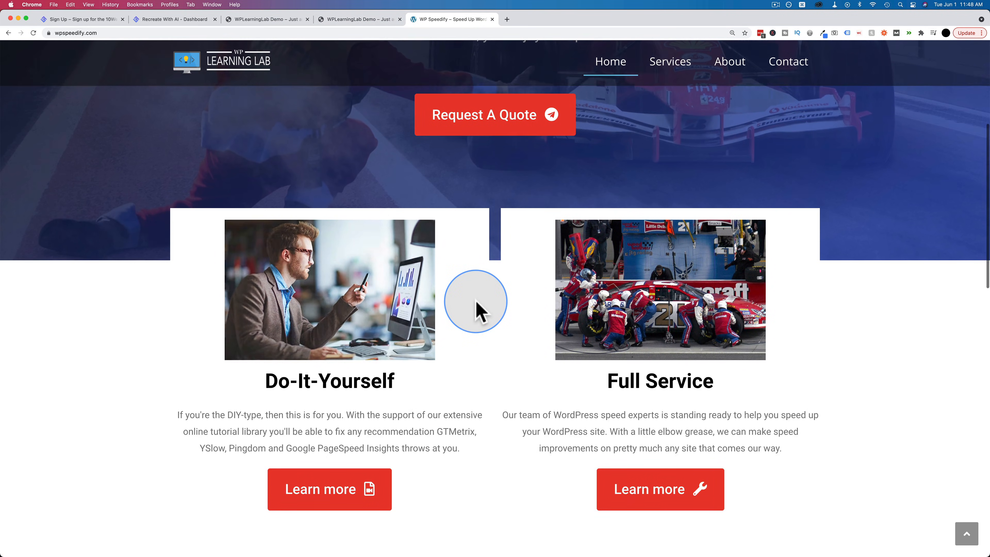
Compare the Speed Score Of This Site section and its score bars on the original and recreated home pages.
scroll(476, 303, down, 9)
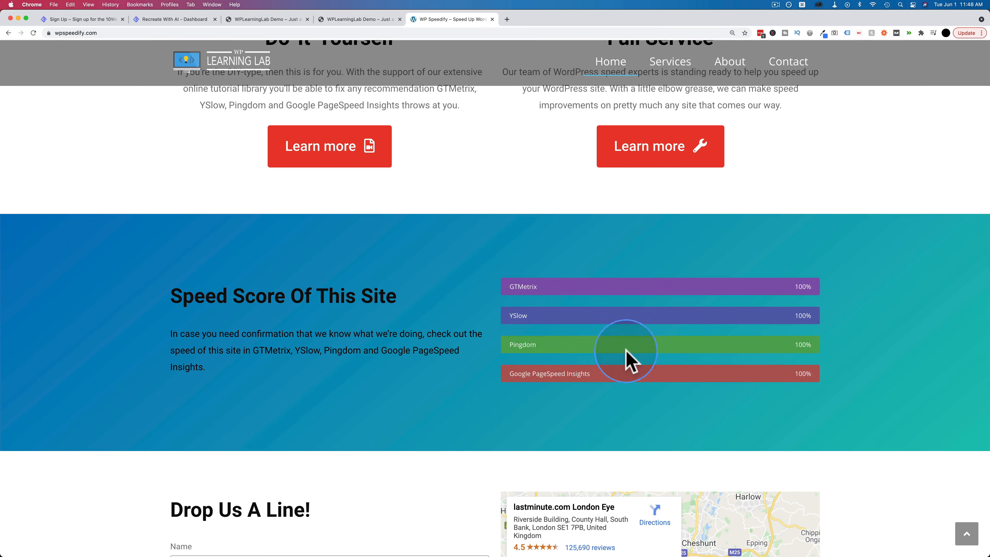
click(272, 20)
scroll(506, 345, down, 10)
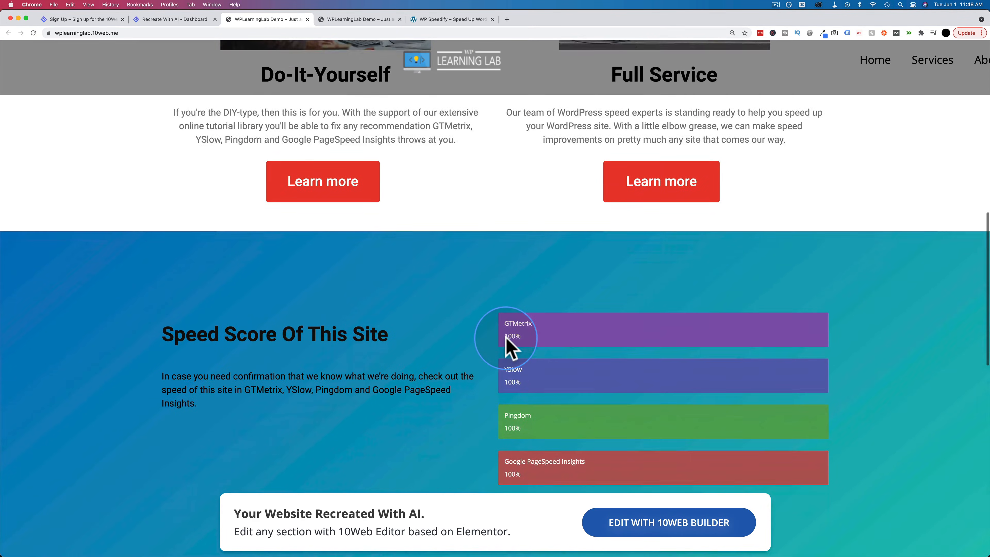
scroll(507, 343, down, 2)
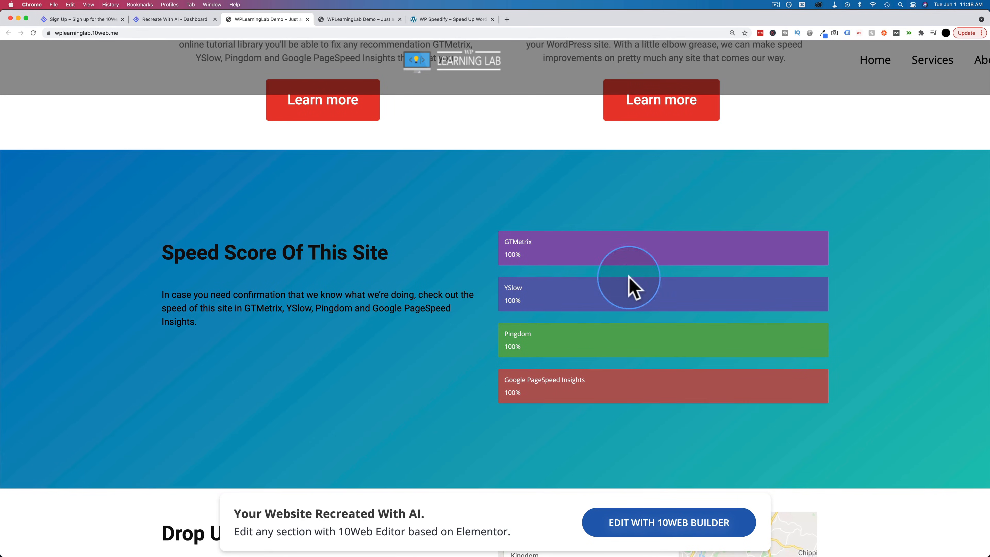
Check the recreated home page's Drop Us A Line form, trying its Name and Email fields, and examine the map and footer.
scroll(472, 296, down, 9)
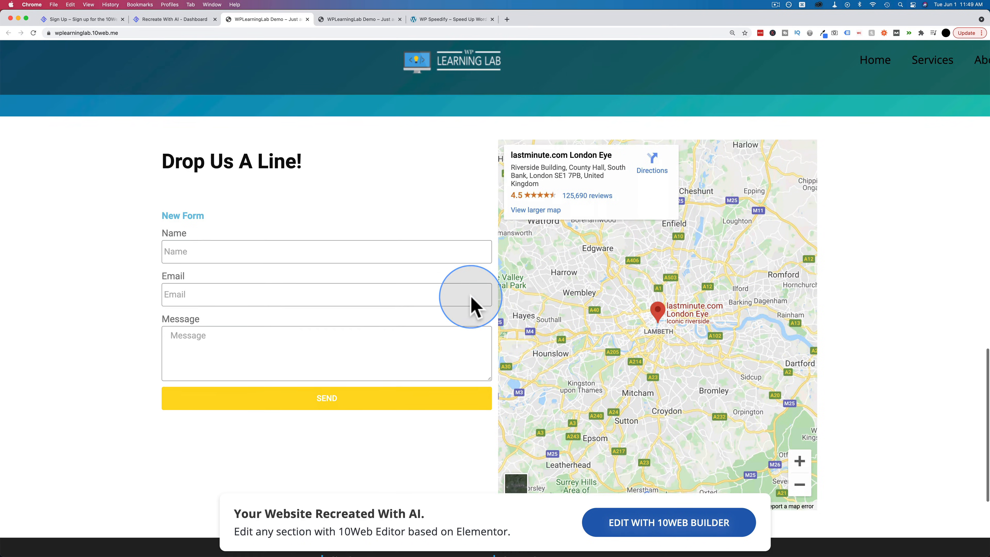
scroll(471, 297, down, 1)
scroll(642, 273, down, 1)
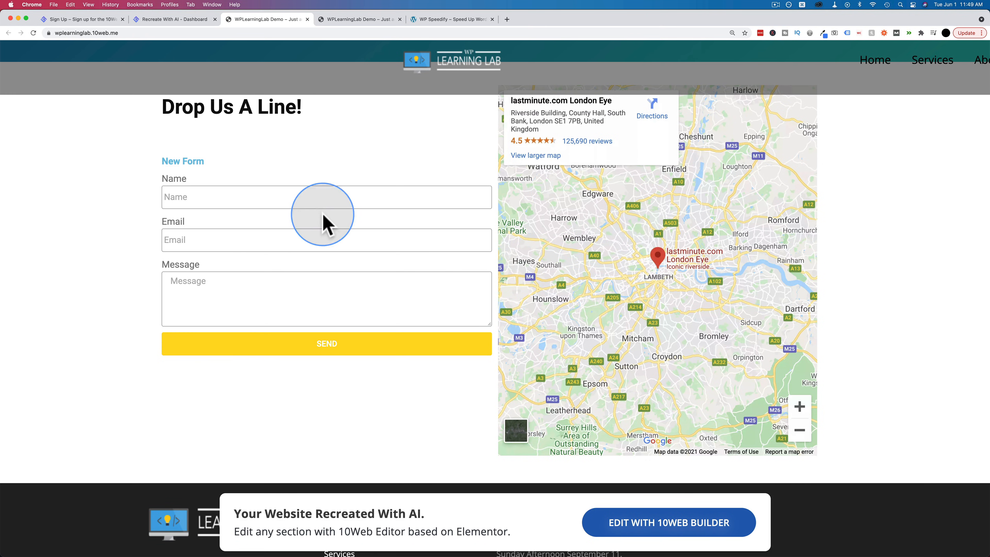
click(245, 196)
click(261, 243)
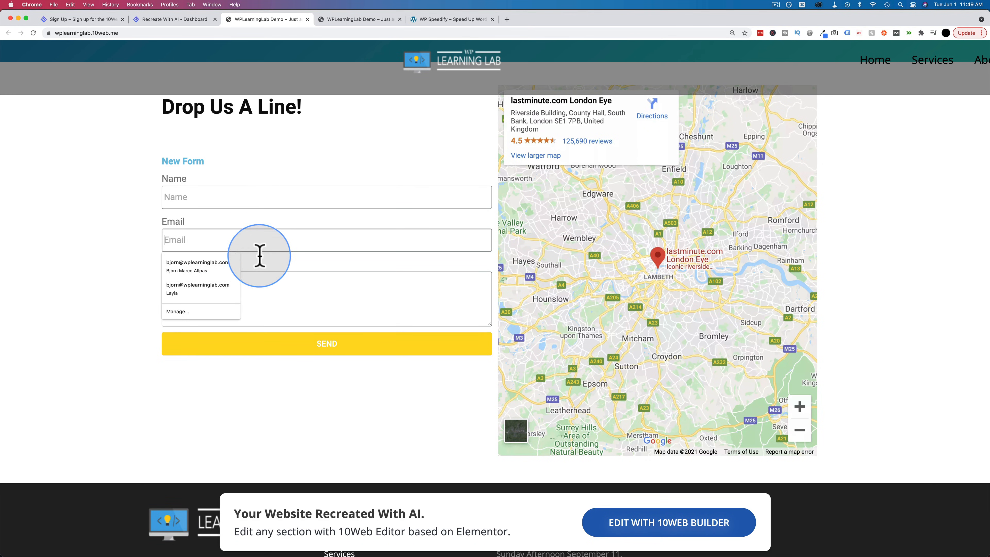
scroll(324, 393, down, 4)
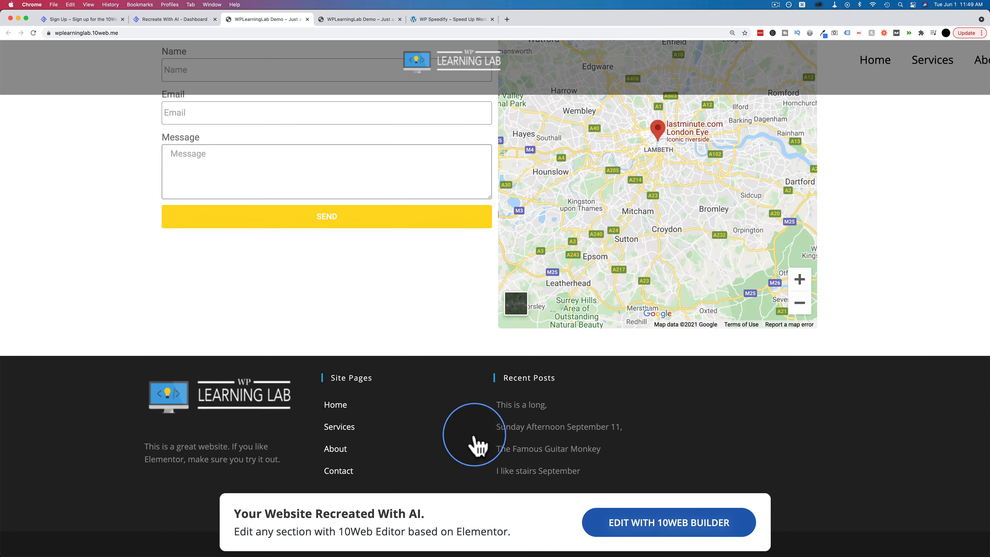
scroll(462, 384, up, 20)
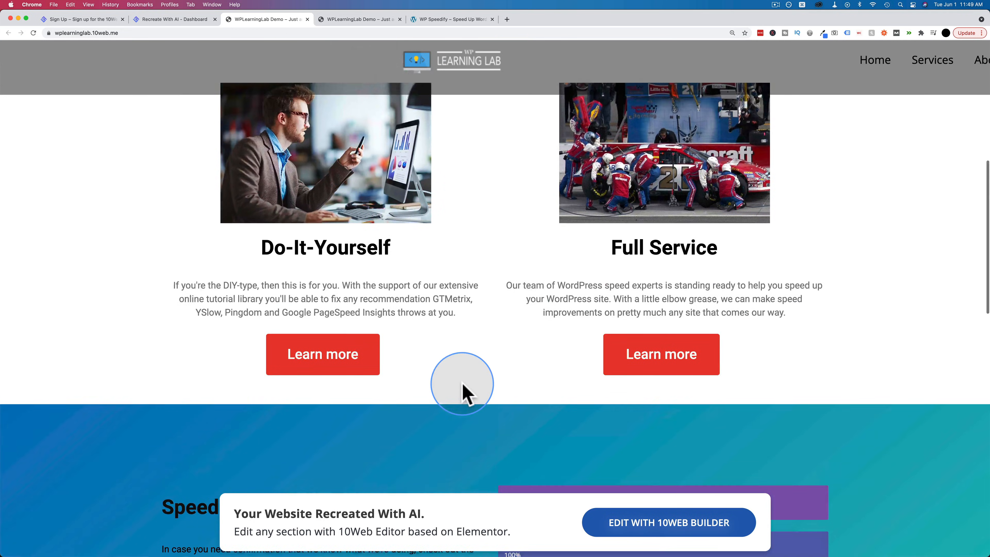
Open the original site's Services page and compare its service offerings and Our Process section with the recreated Services page.
scroll(463, 384, down, 2)
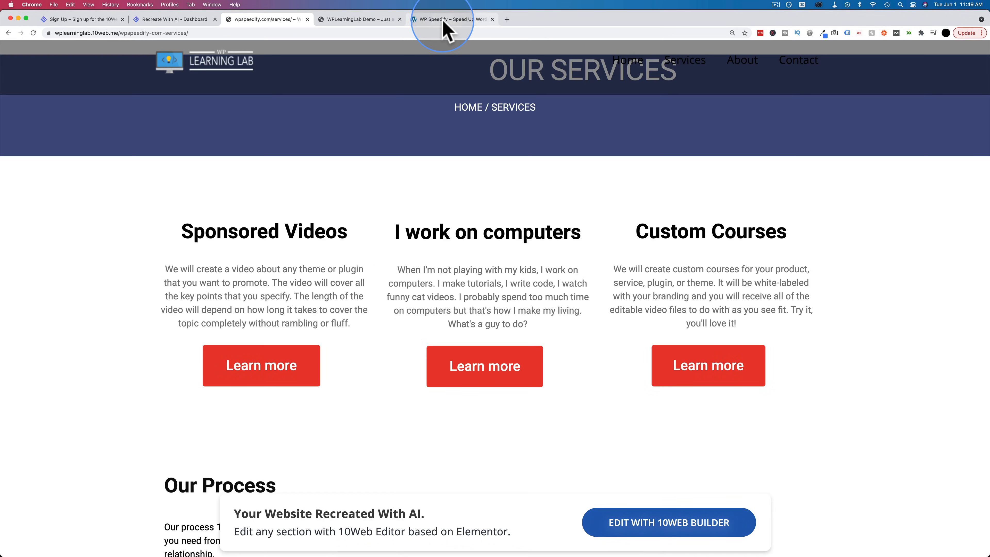
click(440, 21)
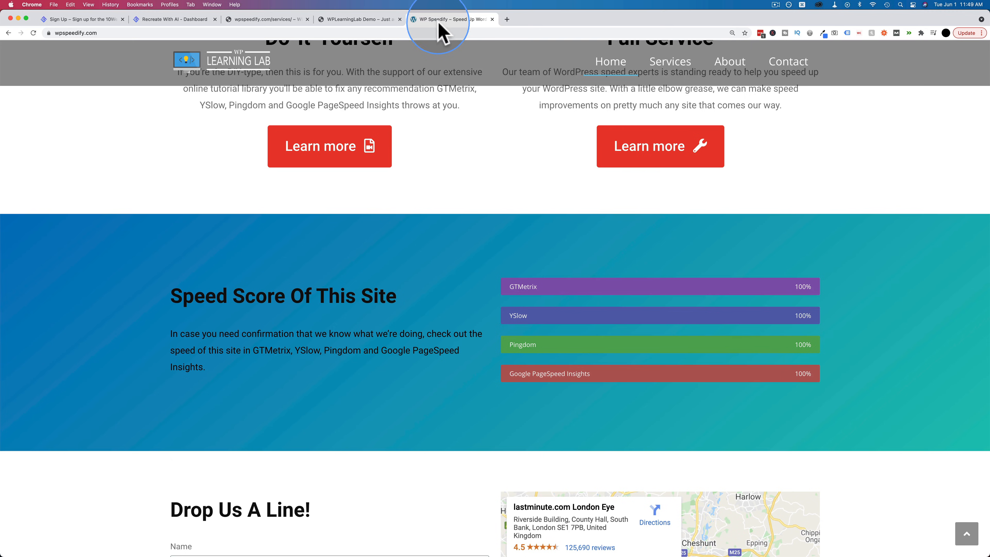
click(670, 61)
scroll(409, 213, down, 2)
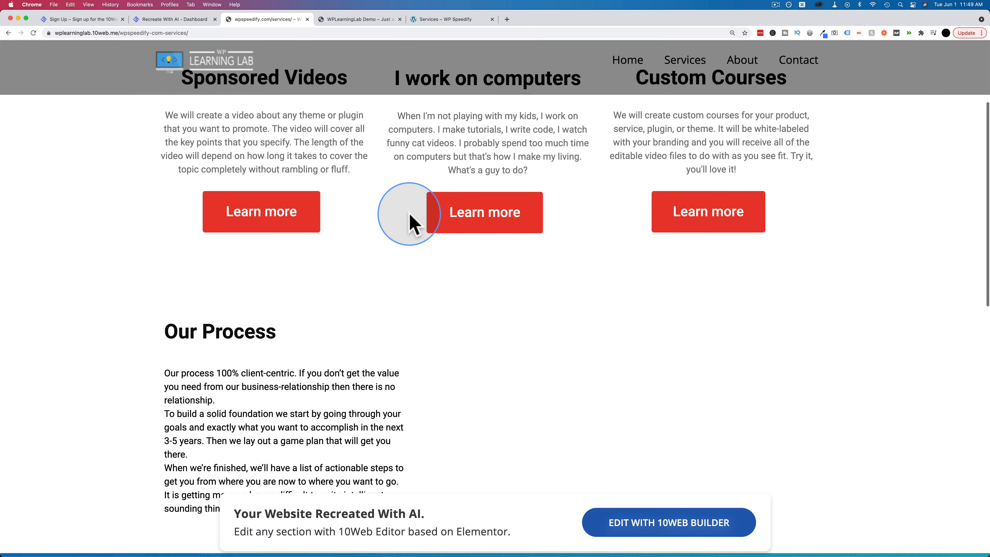
scroll(410, 214, down, 4)
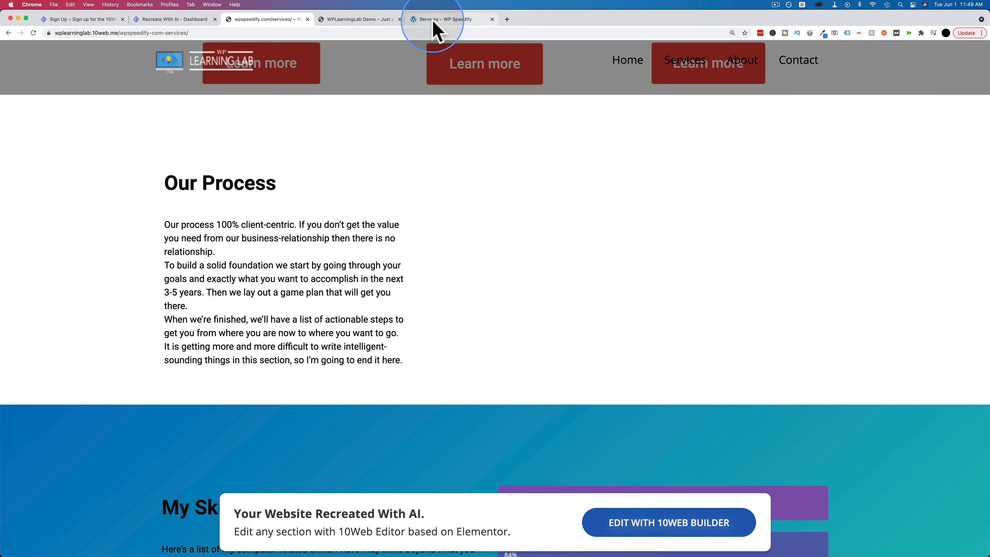
click(434, 23)
scroll(420, 170, down, 8)
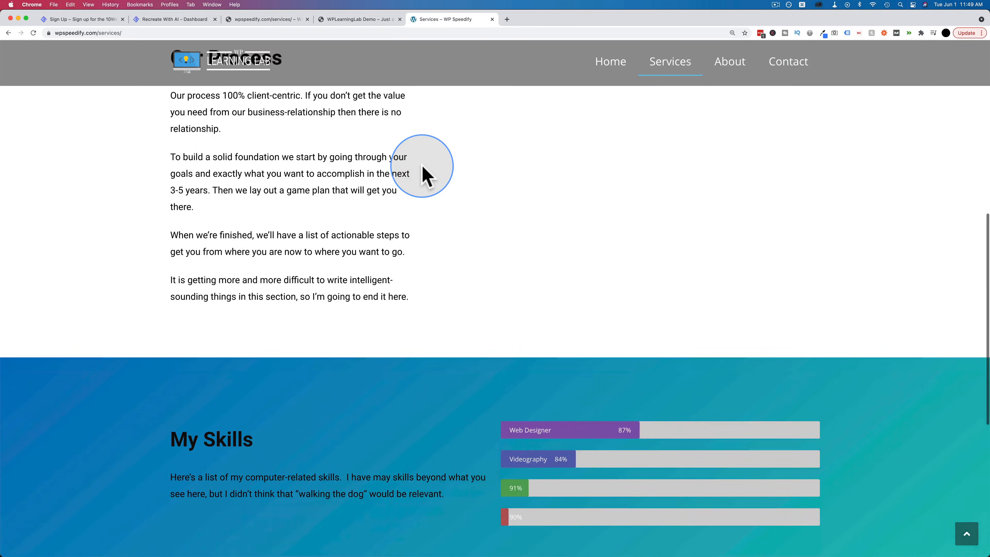
Compare the My Skills bars and Team section on the original and recreated Services pages.
scroll(420, 168, down, 6)
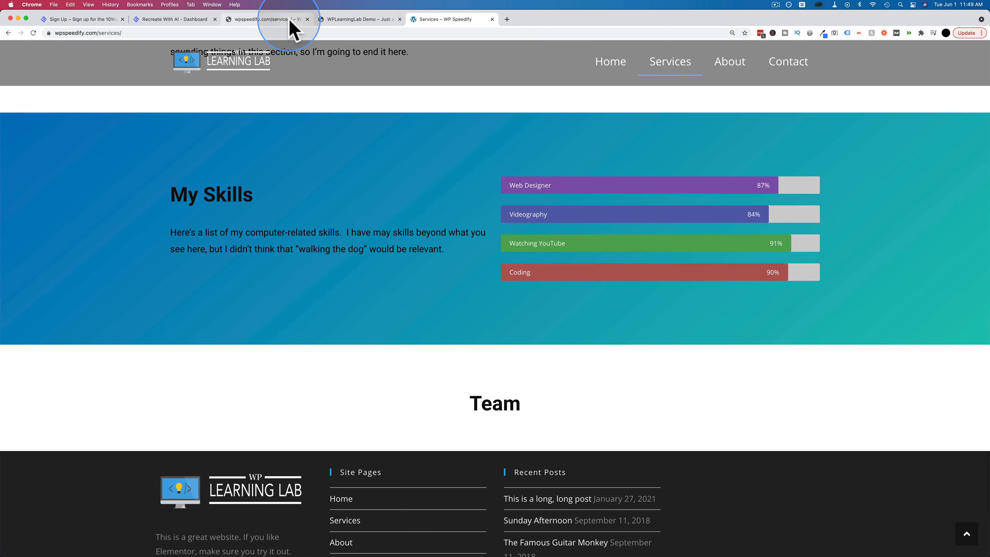
click(292, 20)
scroll(491, 239, down, 8)
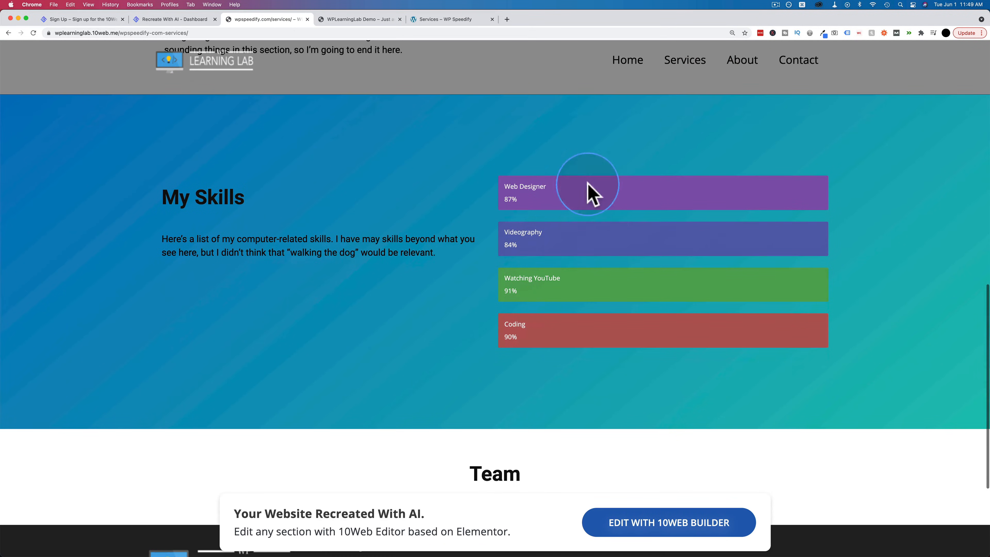
scroll(476, 332, down, 4)
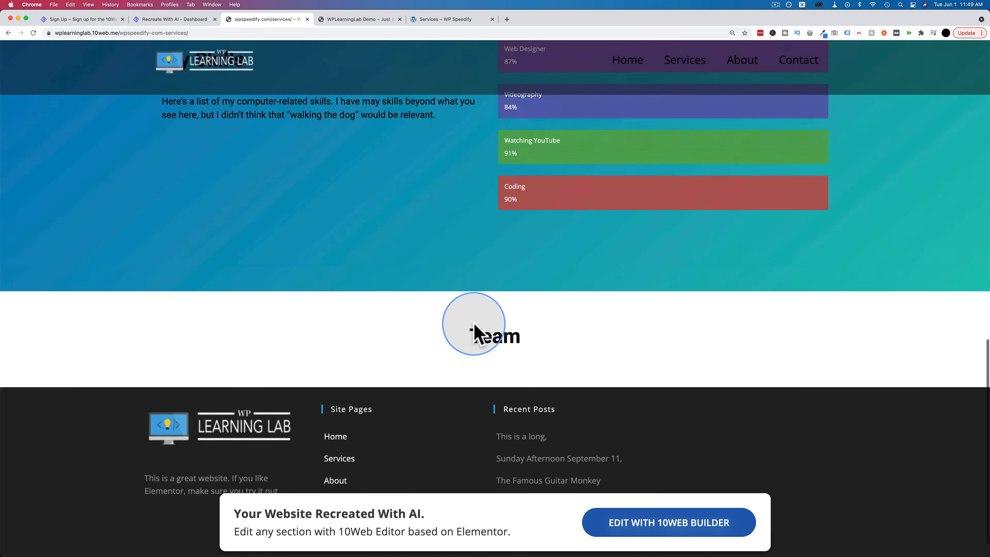
scroll(475, 331, up, 14)
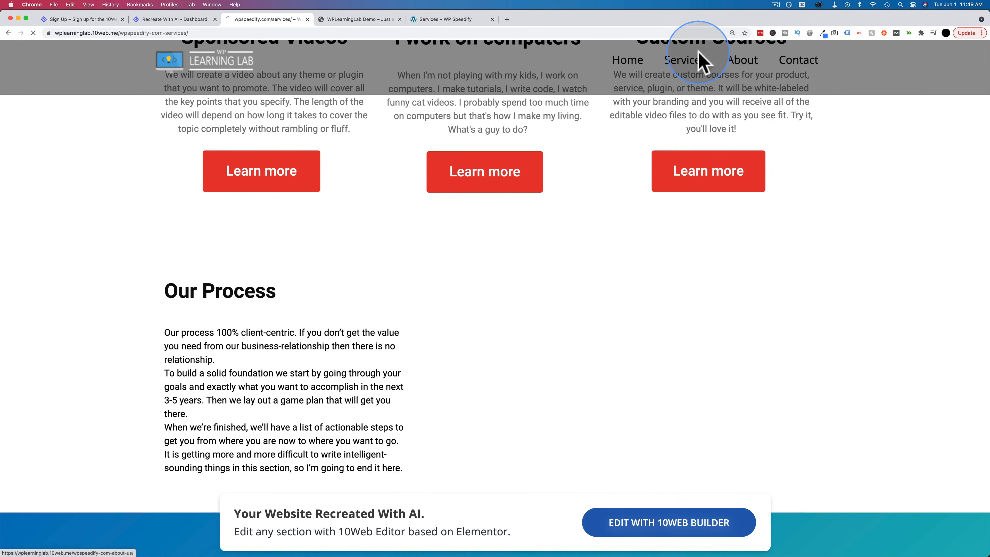
Open the original site's About page and examine the header and Team section of the recreated About Us page.
click(429, 19)
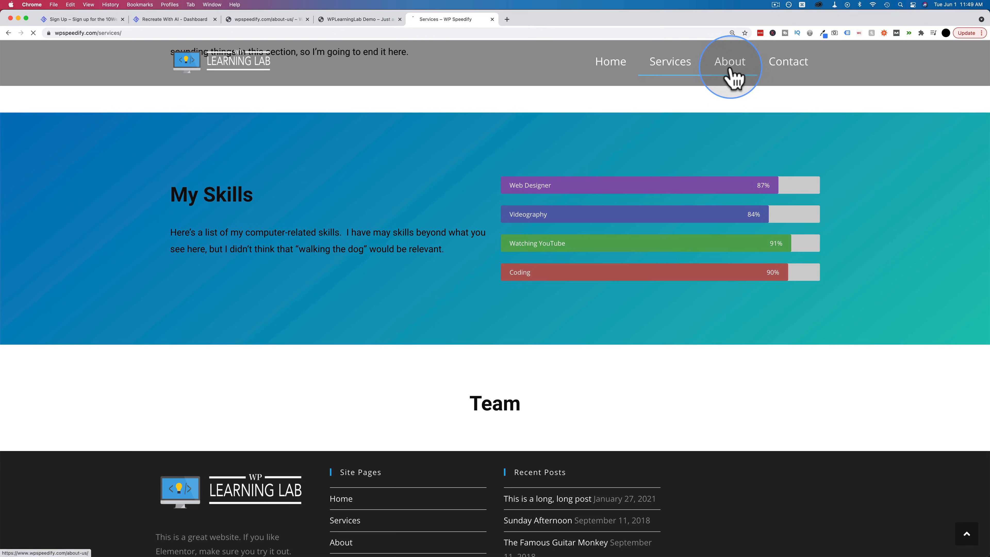
click(279, 21)
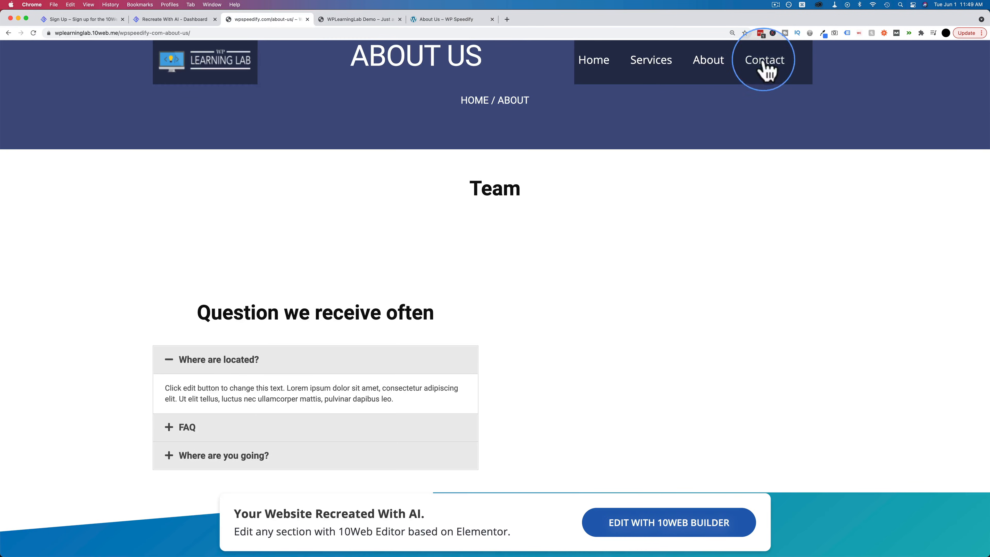
scroll(627, 143, down, 2)
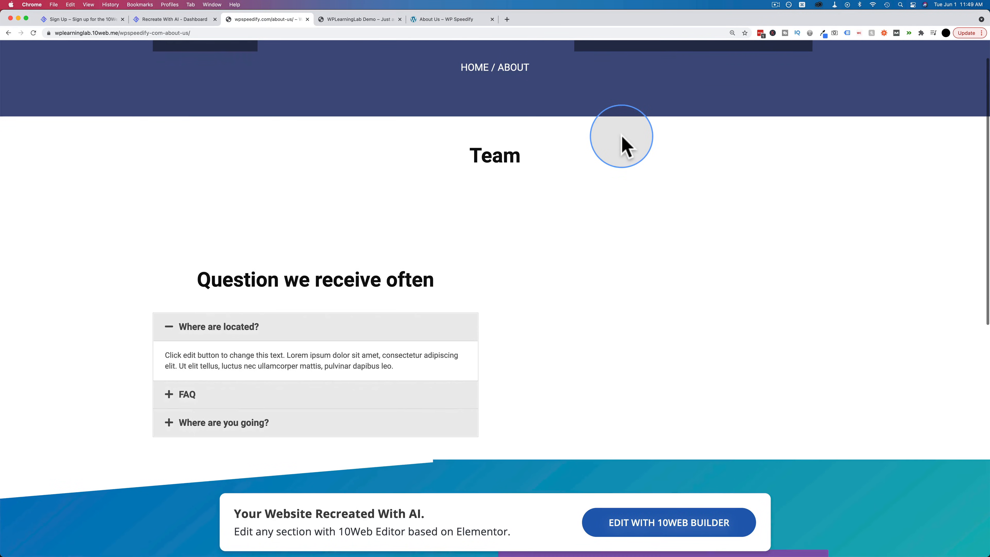
scroll(620, 145, down, 2)
scroll(600, 141, up, 3)
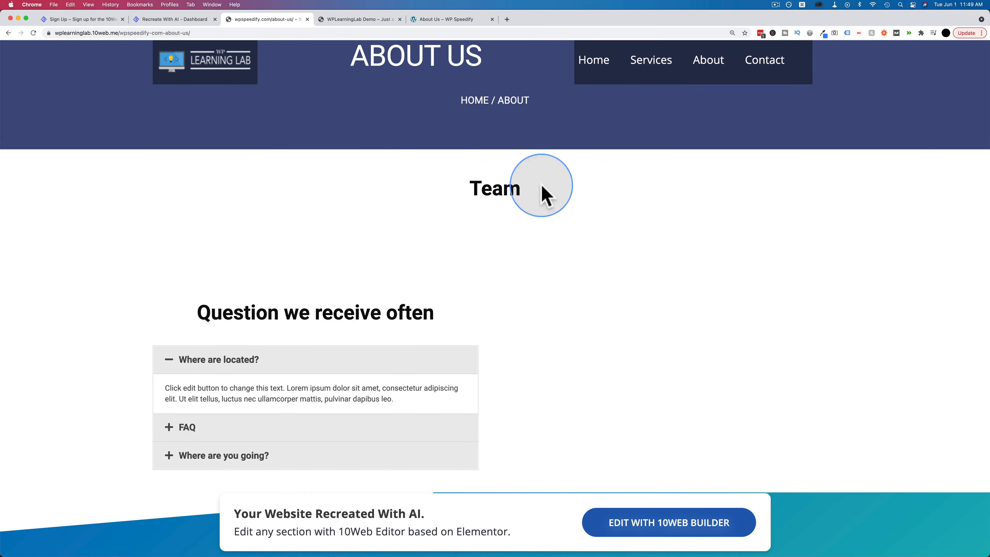
Test the FAQ and Where are you going? accordion items on the recreated About Us page and examine its My Skills section.
scroll(544, 195, down, 5)
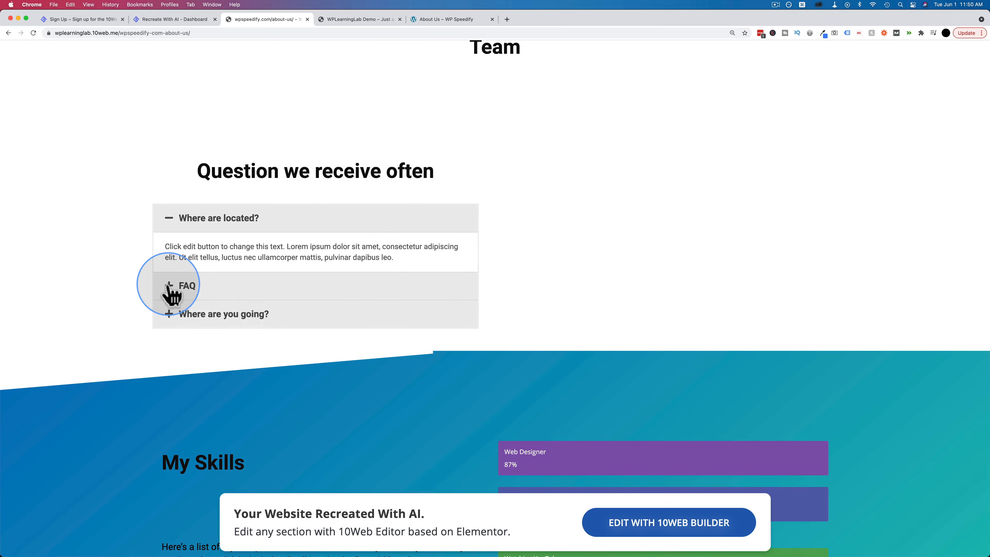
click(172, 290)
click(170, 314)
scroll(449, 336, down, 6)
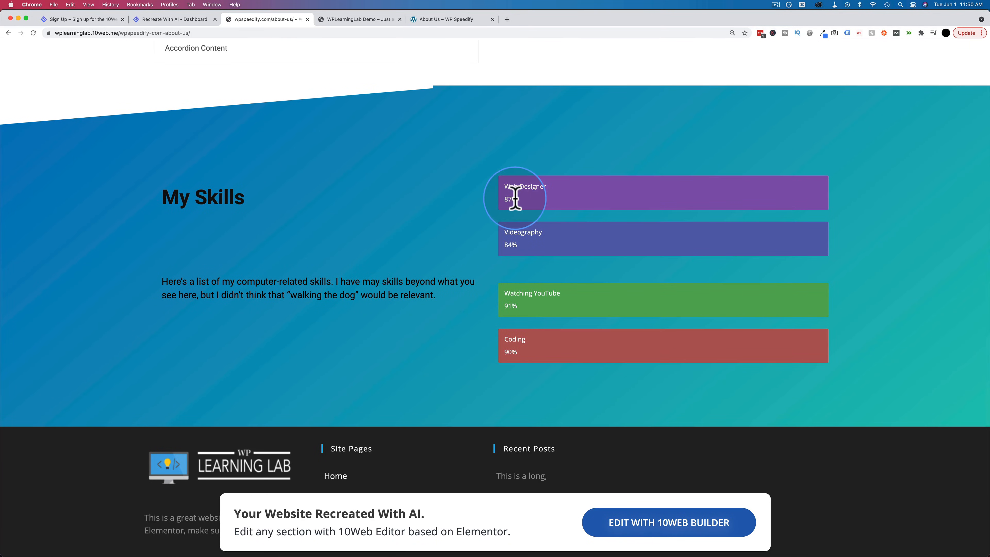
Open the original site's Contact page and examine its Drop Us A Line! form area and the interactive London map.
click(445, 22)
scroll(490, 287, down, 7)
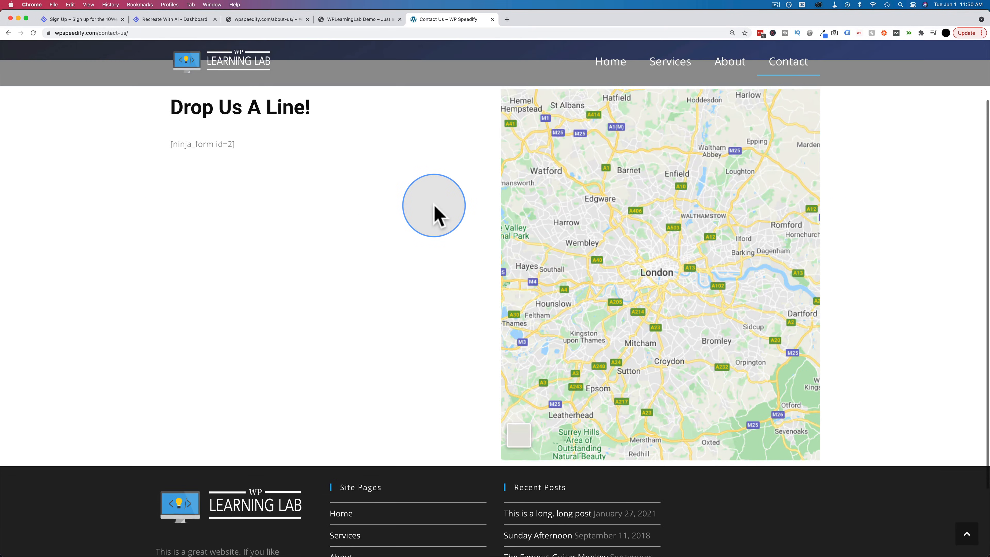
drag(244, 143, 168, 141)
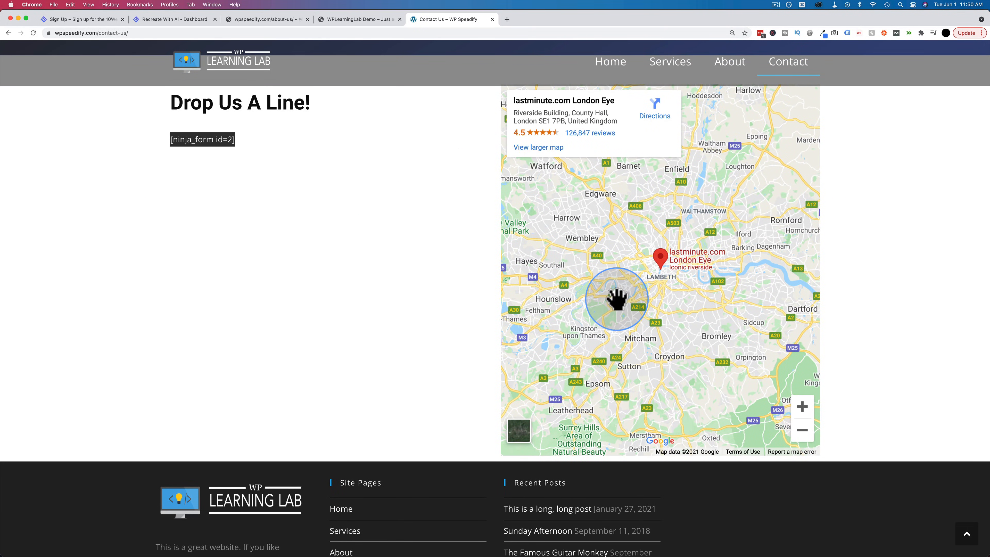
mouse_move(610, 291)
mouse_down()
mouse_move(705, 220)
mouse_move(597, 277)
mouse_move(605, 272)
mouse_up()
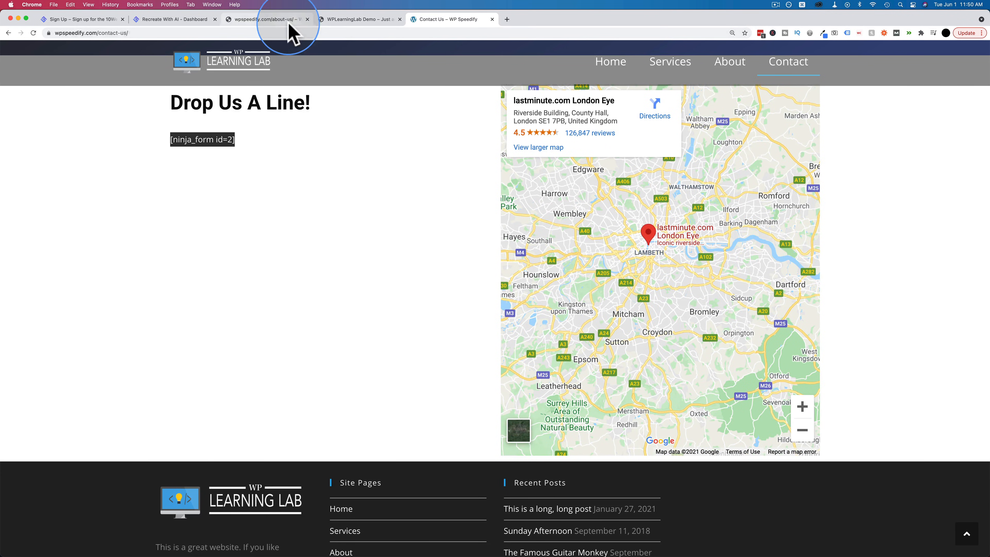
Open the recreated Contact Us page and compare its form area and London map with the original.
click(289, 21)
scroll(692, 122, up, 10)
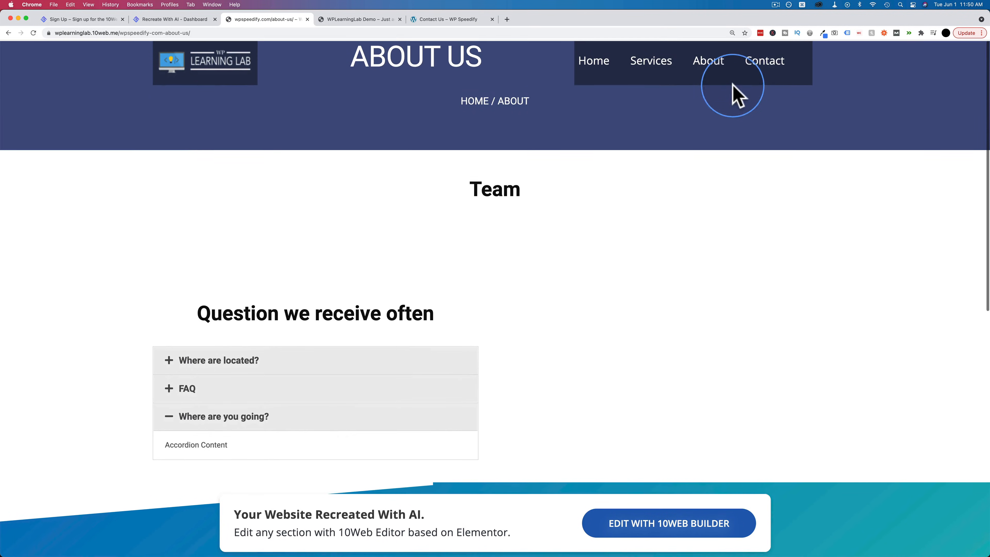
click(767, 60)
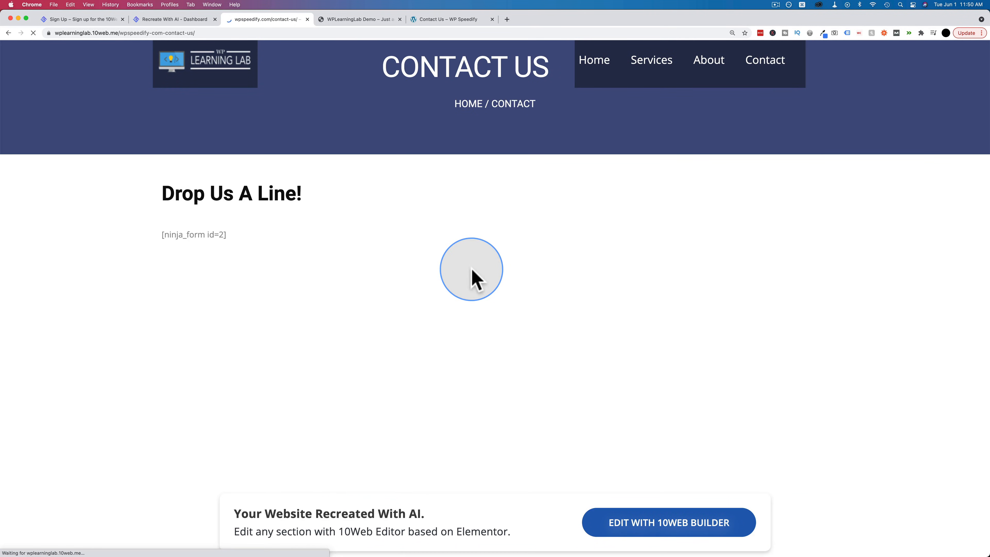
scroll(563, 301, down, 2)
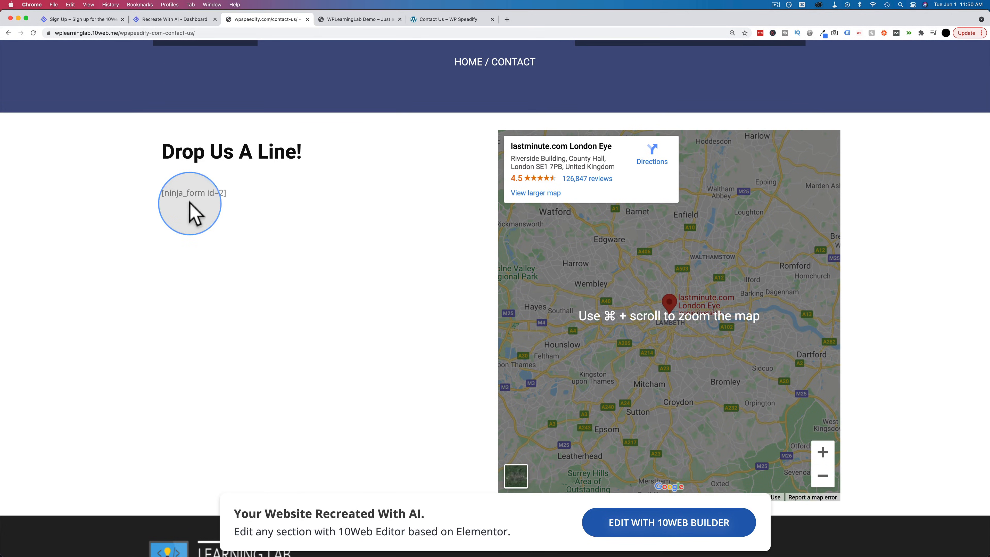
drag(628, 287, 597, 287)
scroll(430, 198, up, 2)
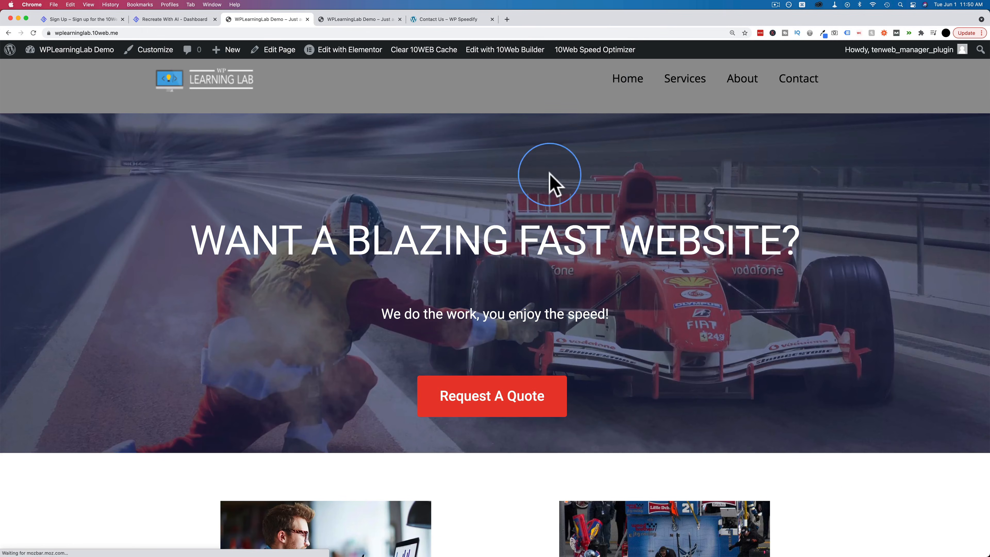
Review the recreated home page from the hero through the service offerings and Speed Score section to the contact form.
scroll(365, 198, down, 5)
scroll(363, 201, down, 20)
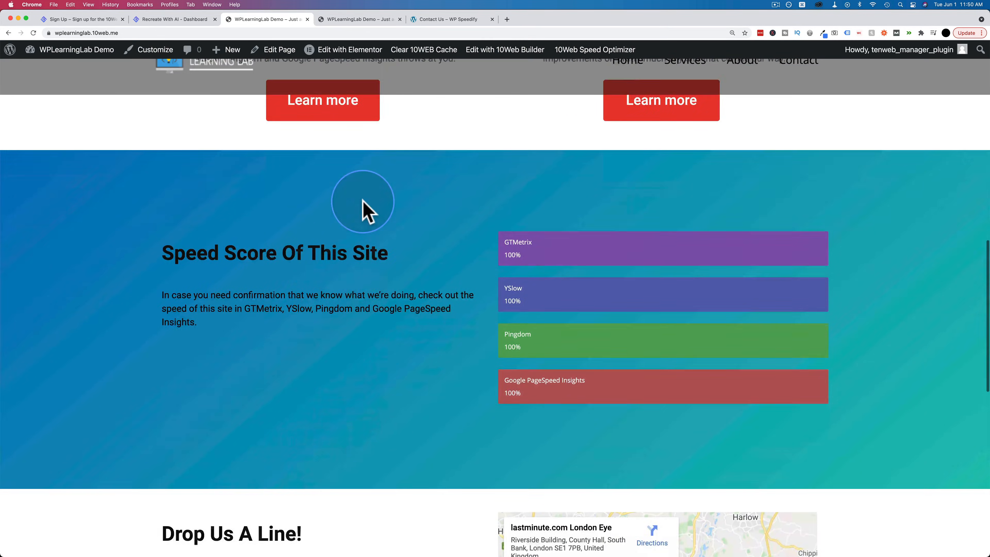
scroll(362, 201, down, 1)
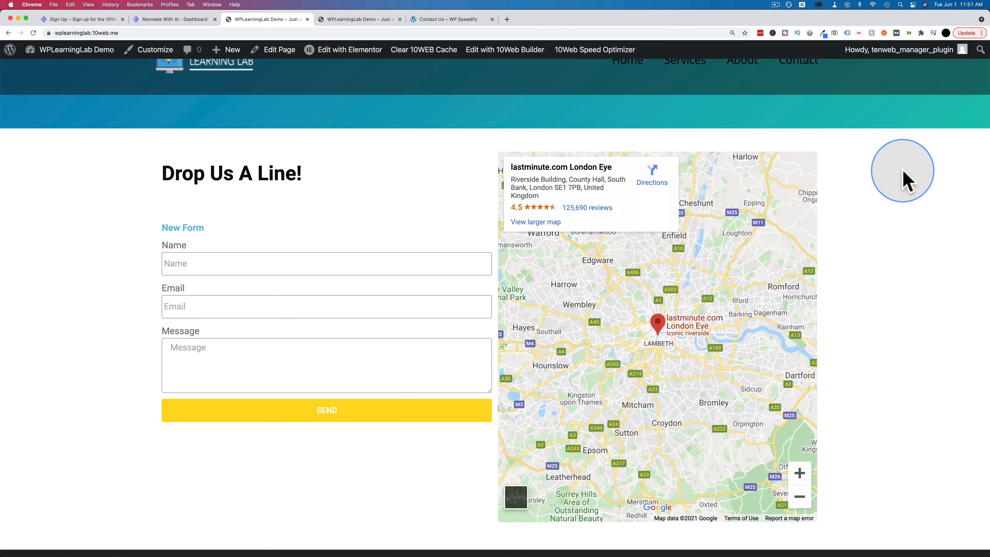
scroll(905, 181, up, 15)
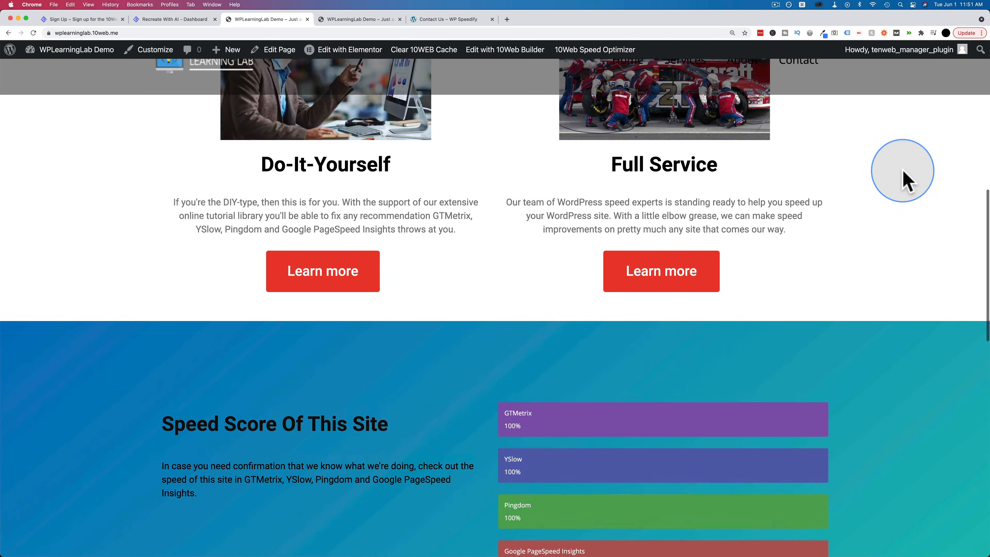
scroll(905, 182, up, 10)
scroll(905, 181, up, 3)
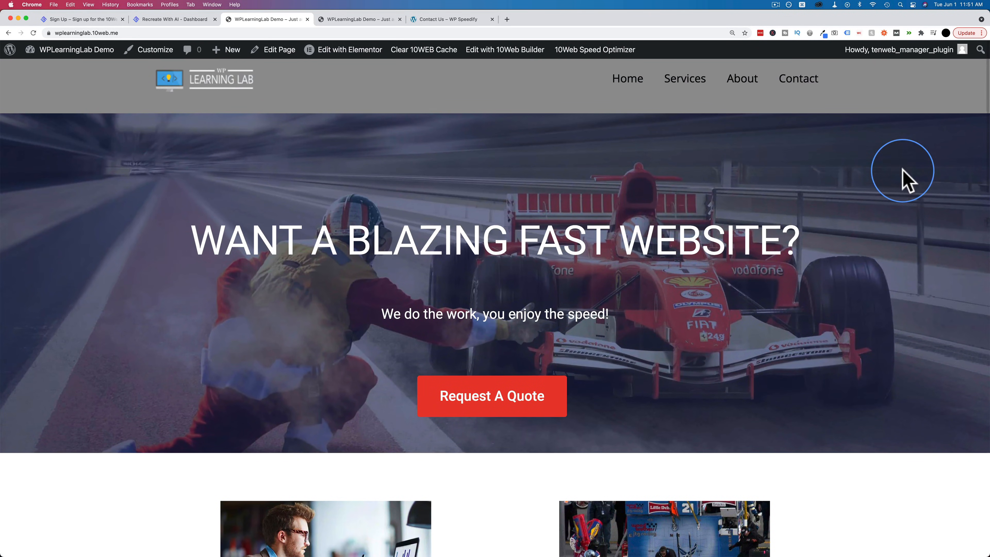
scroll(905, 181, down, 1)
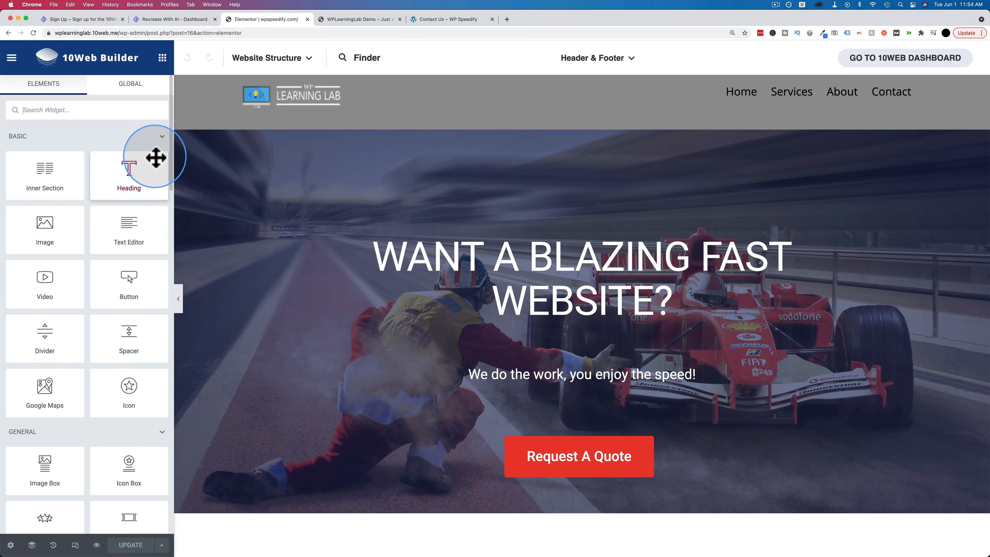
Browse the 10Web Builder's Basic, General, Premium Widgets by 10Web and 10Web Plugins widgets on the home page.
scroll(115, 156, down, 5)
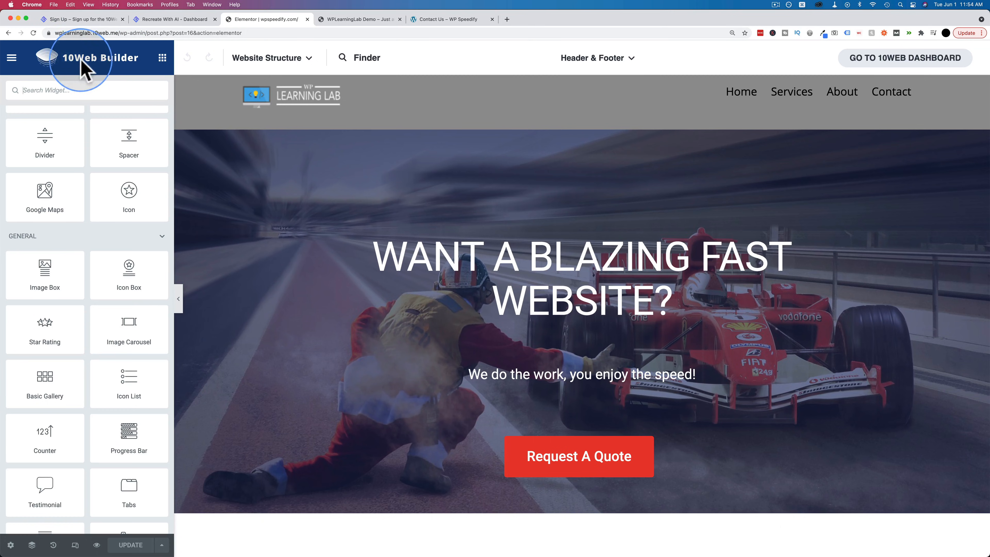
scroll(71, 254, down, 6)
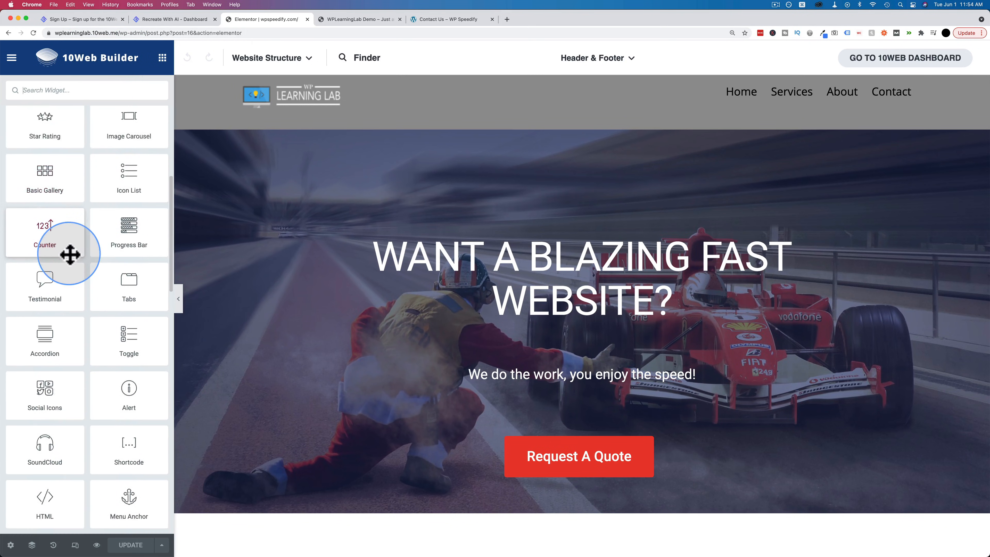
scroll(71, 254, up, 10)
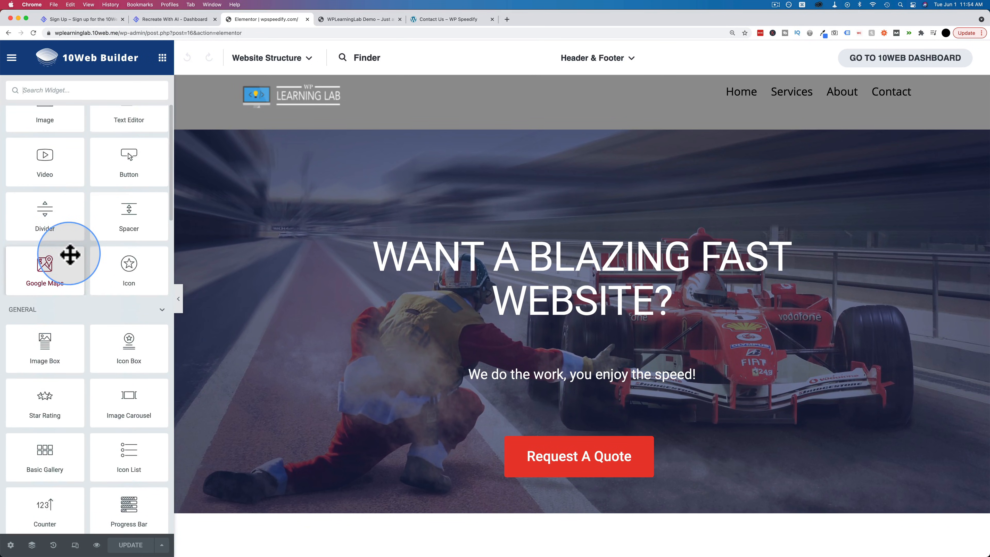
scroll(70, 254, down, 1)
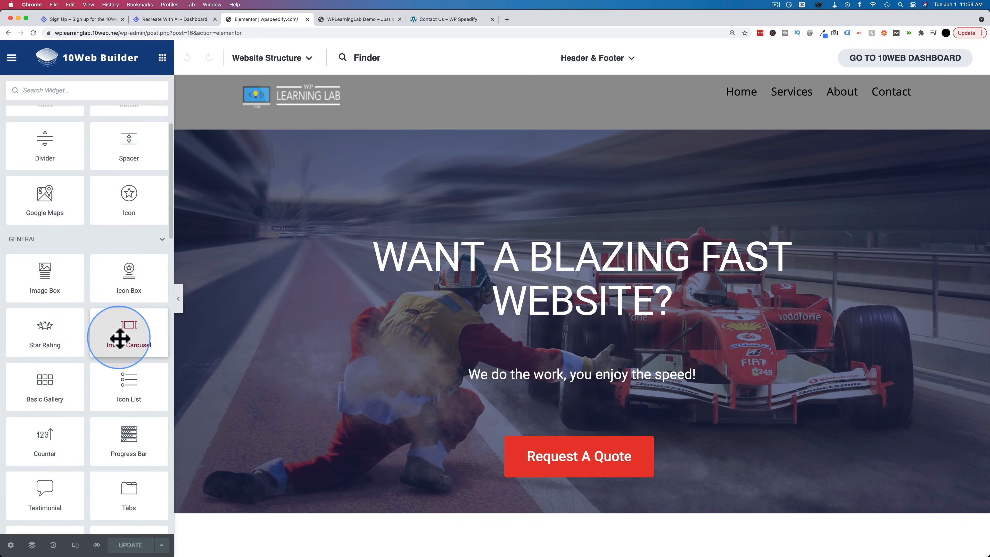
scroll(109, 353, down, 13)
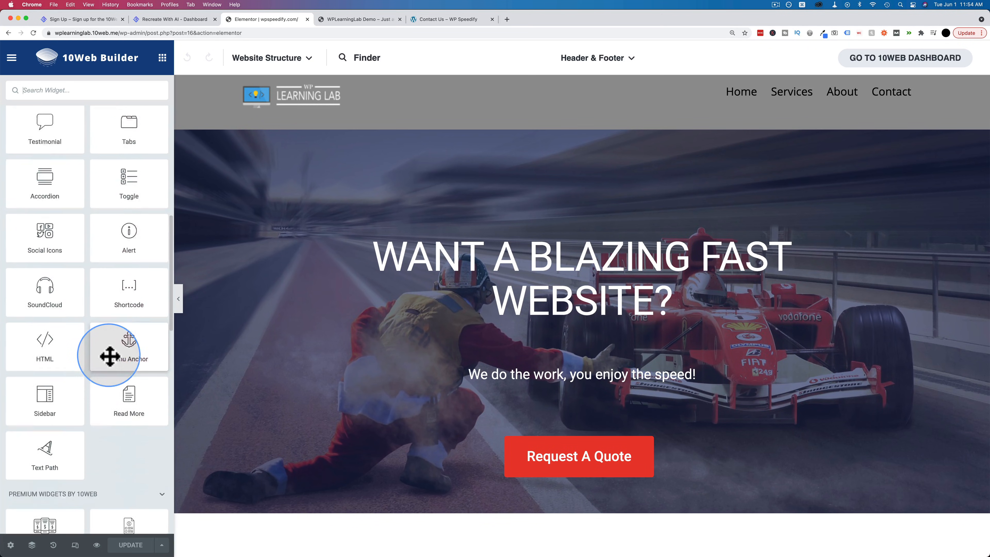
scroll(111, 354, down, 3)
scroll(110, 359, down, 2)
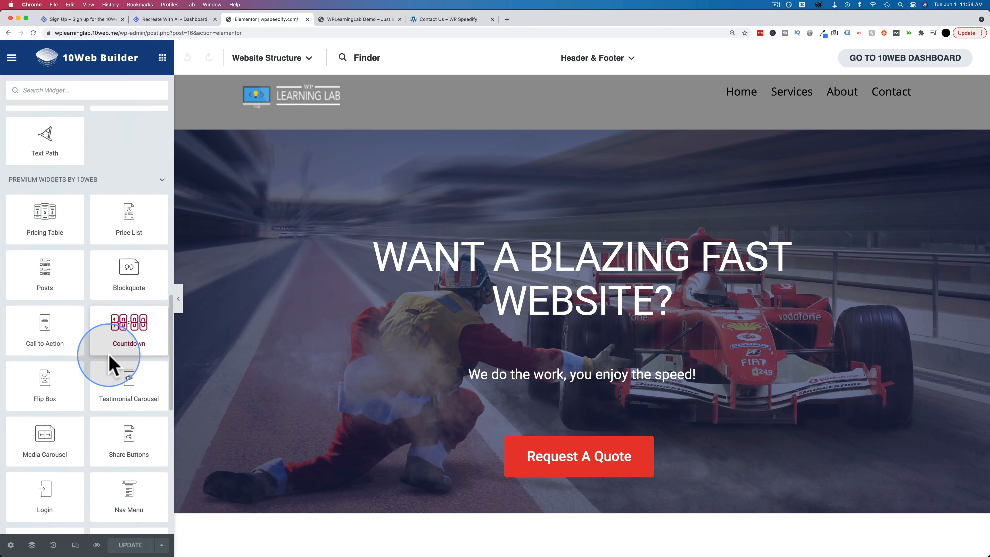
scroll(93, 280, down, 12)
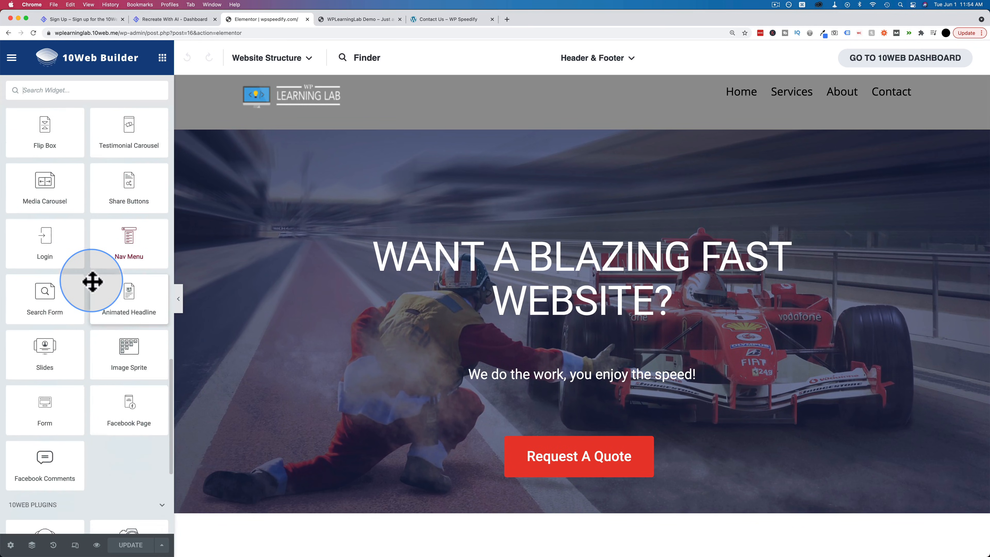
scroll(91, 289, down, 1)
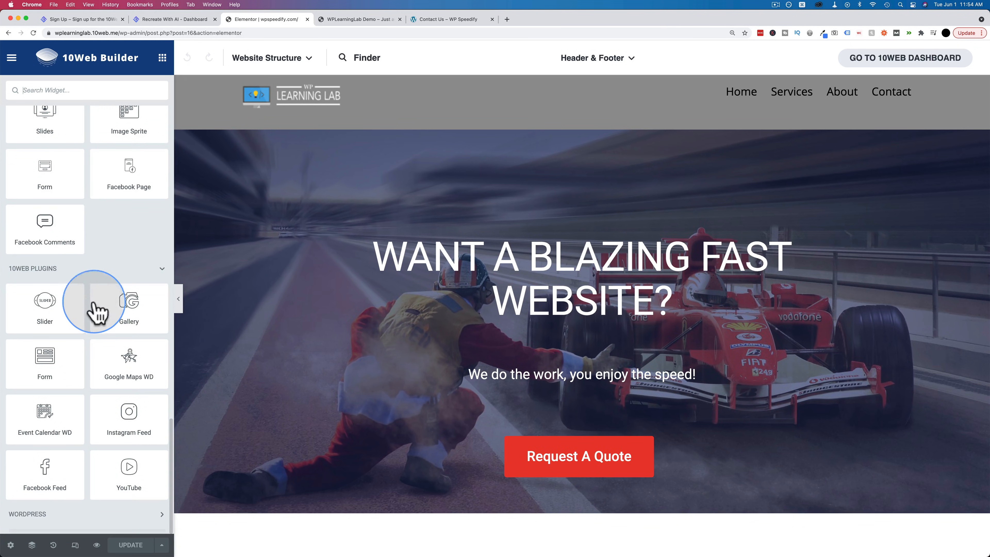
scroll(110, 370, up, 20)
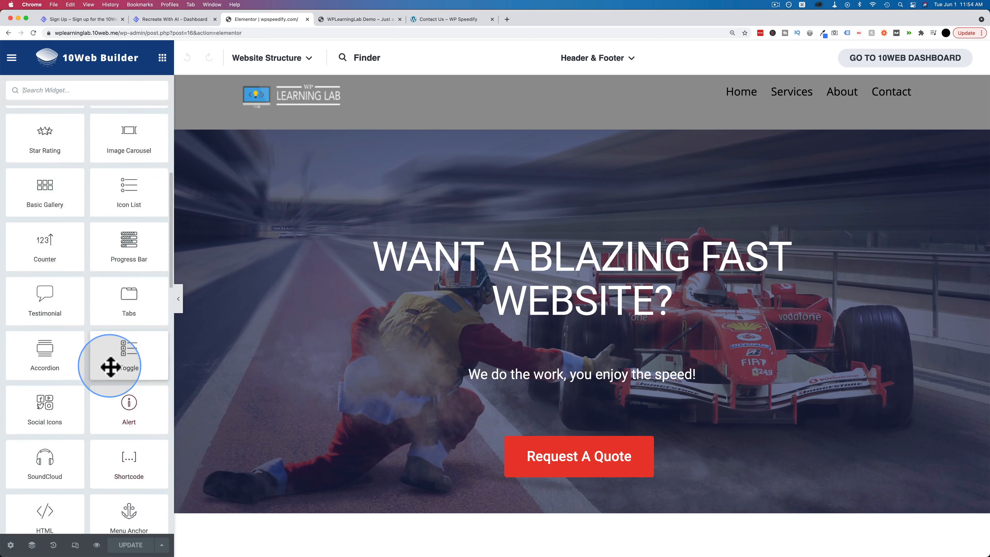
scroll(111, 366, up, 10)
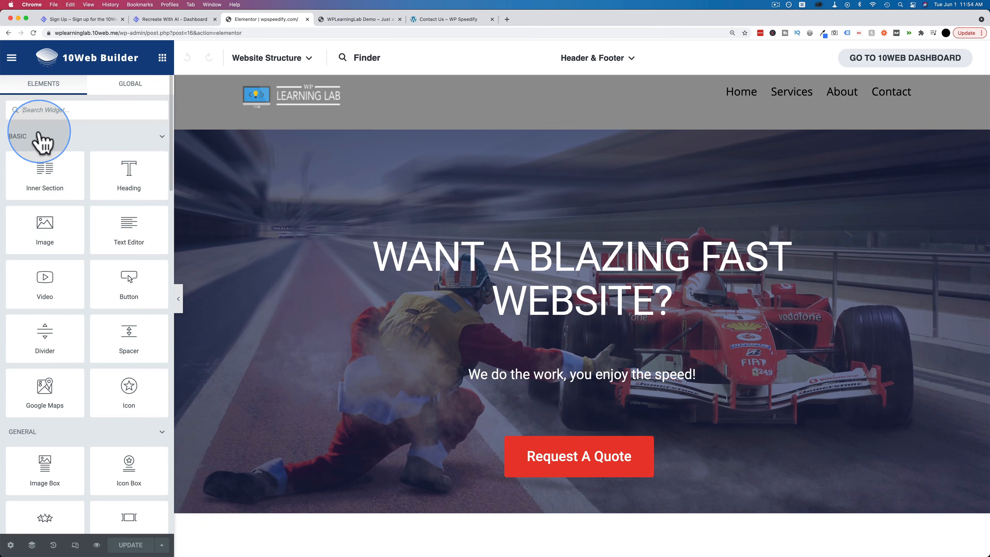
Collapse the Basic, General, Premium Widgets by 10Web and 10Web Plugins widget categories.
click(159, 136)
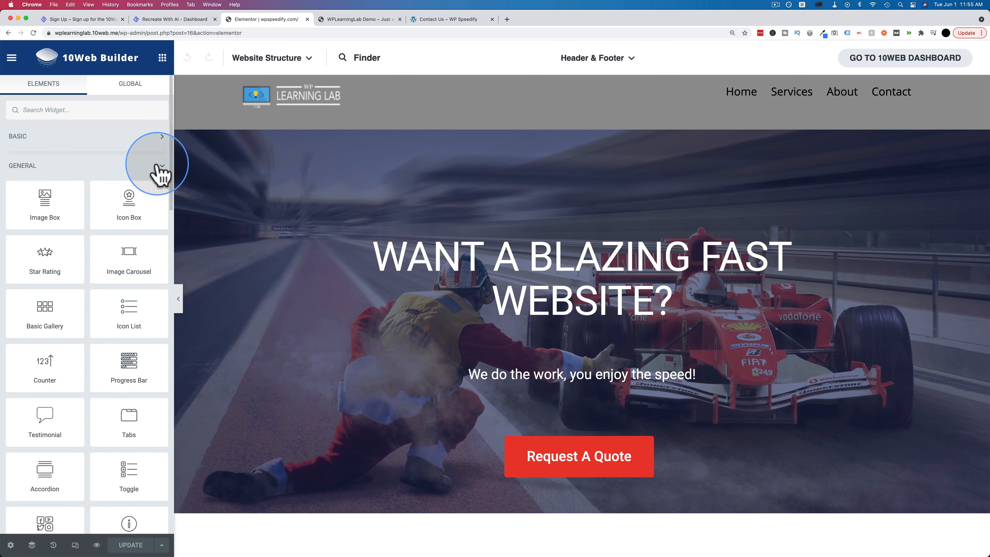
click(161, 168)
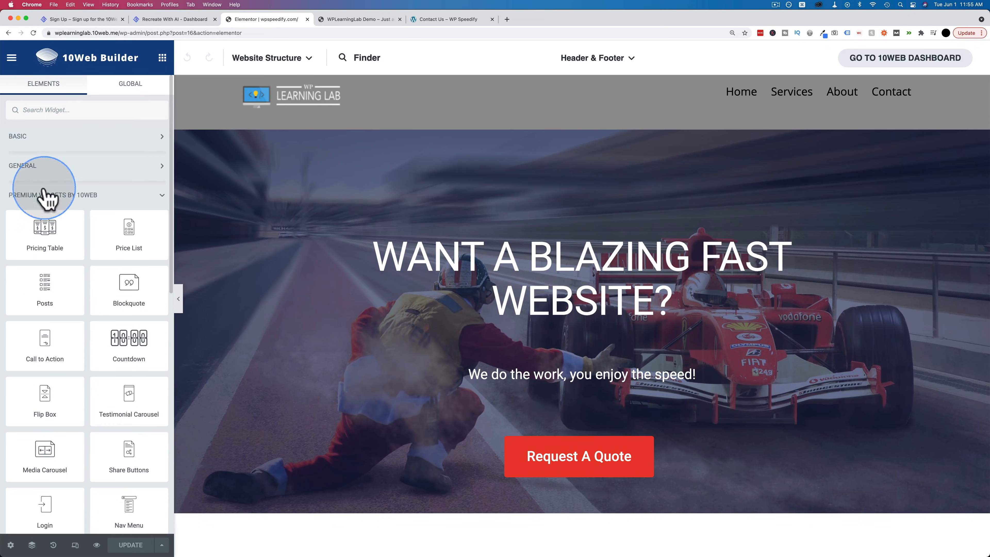
click(159, 195)
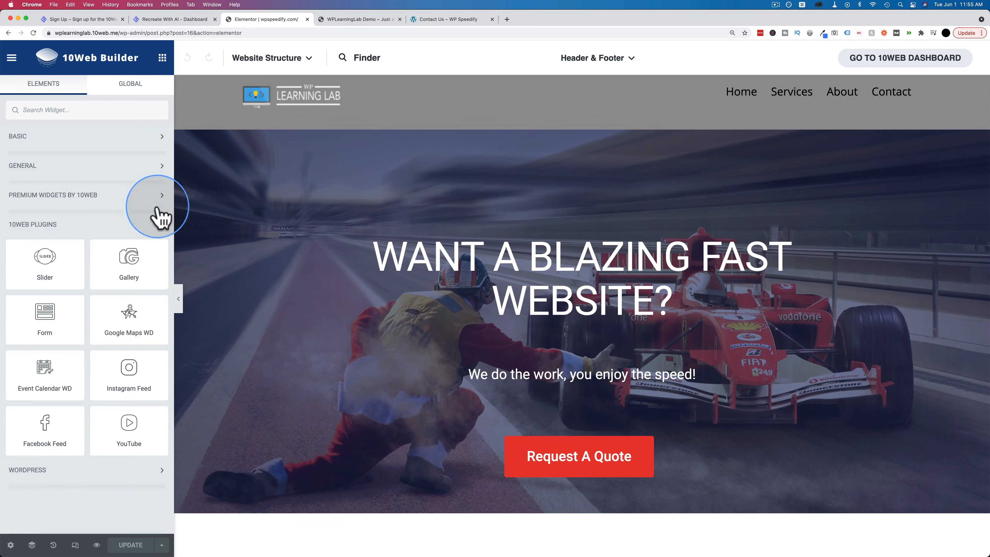
click(159, 228)
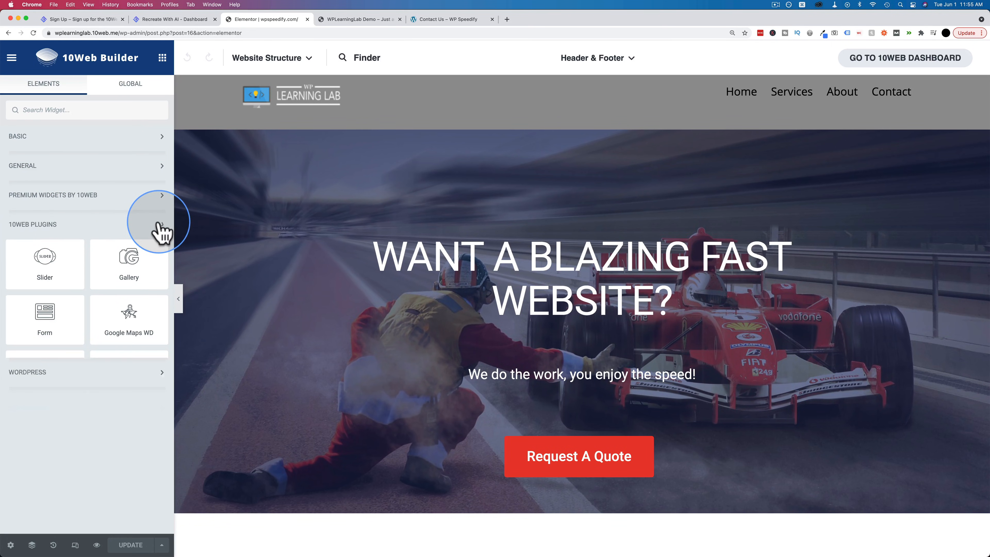
Try inline text editing on the hero's WANT A BLAZING FAST WEBSITE? Call to Action heading, and deselect the widget.
click(464, 271)
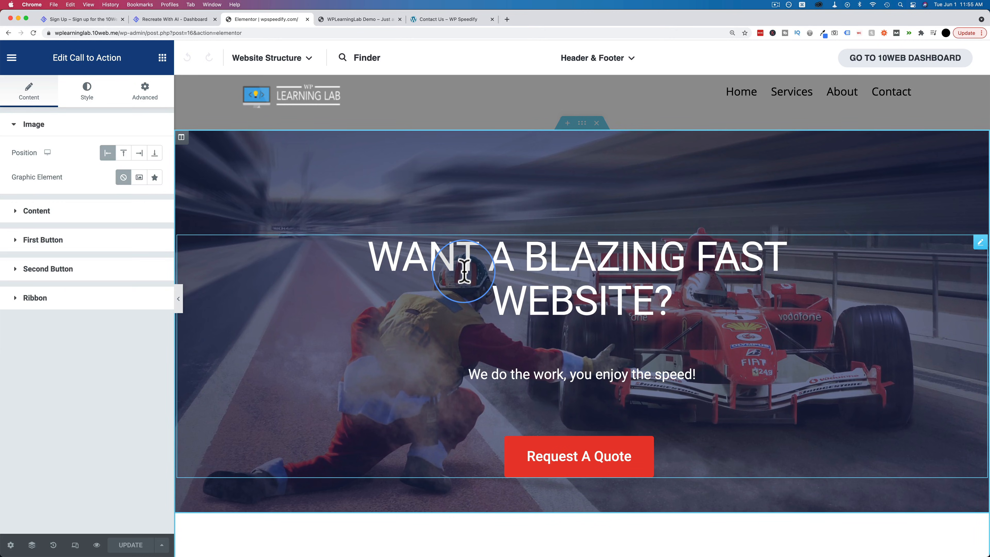
key(BackSpace)
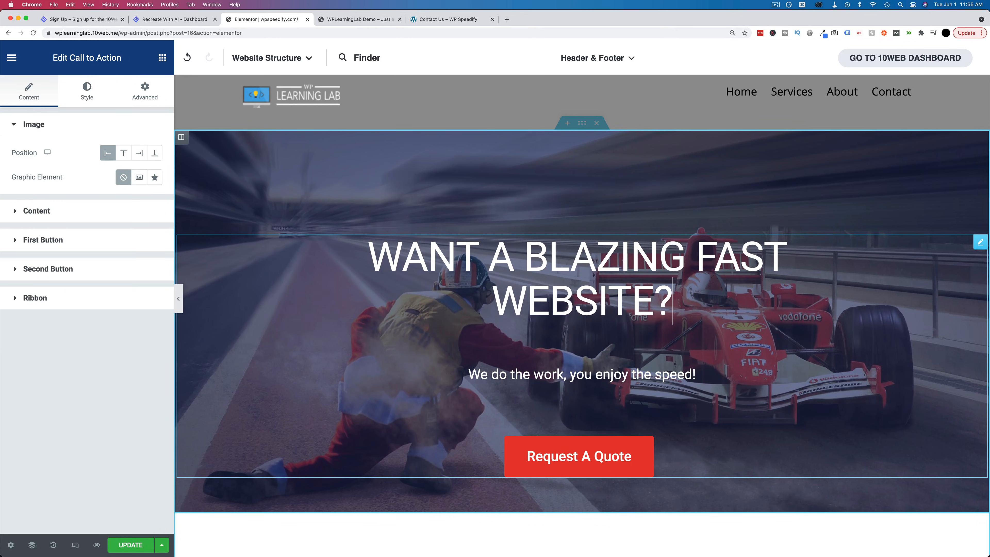
scroll(622, 172, down, 2)
scroll(622, 171, up, 2)
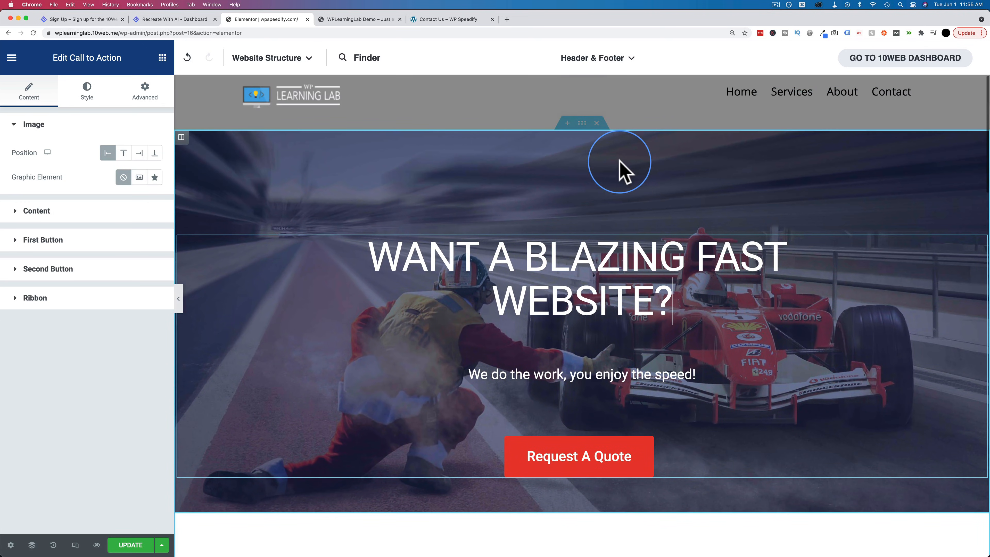
click(620, 161)
Open the GTMetrix bar's settings in the Speed Score Of This Site section to check which widget it uses.
scroll(620, 161, down, 4)
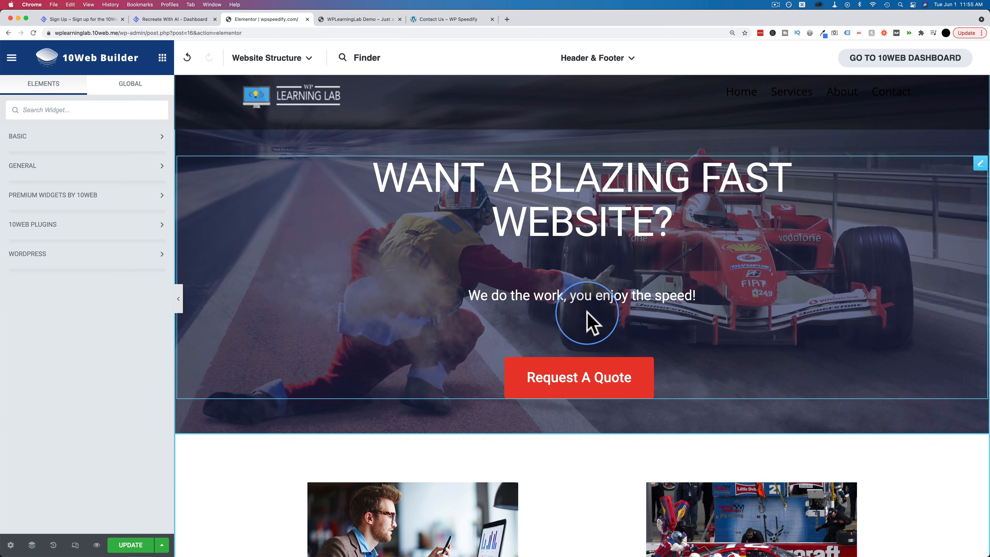
scroll(596, 382, down, 7)
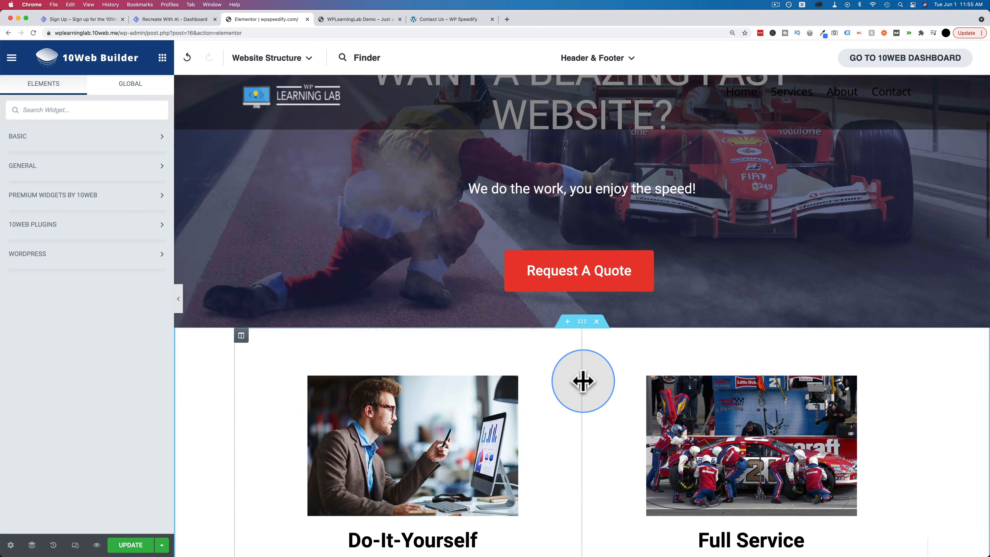
scroll(582, 381, down, 9)
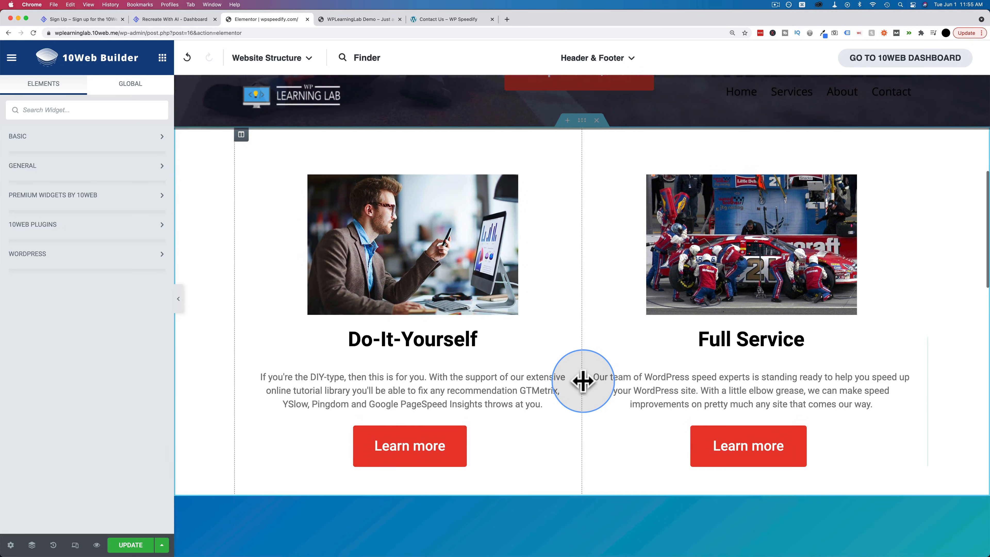
scroll(583, 381, down, 3)
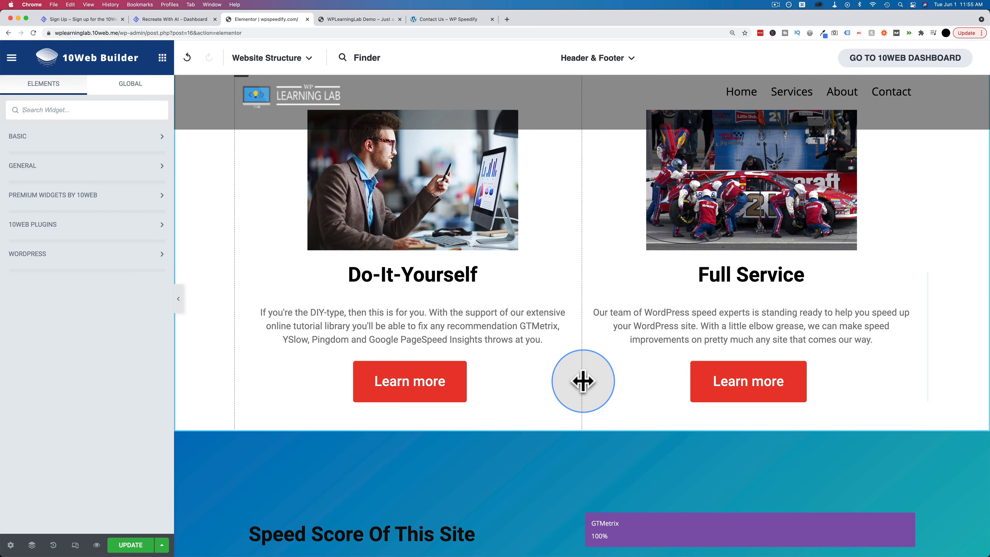
scroll(583, 381, down, 5)
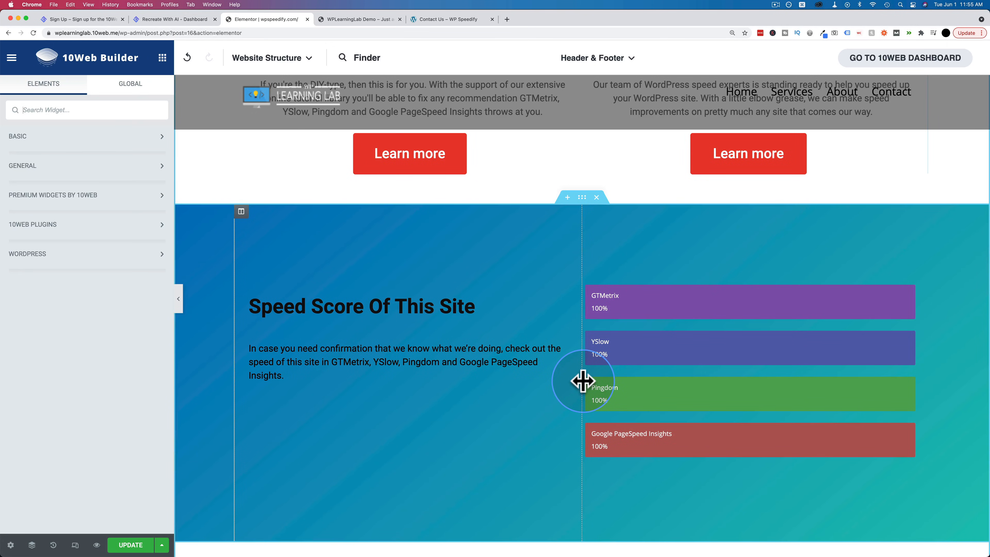
click(763, 316)
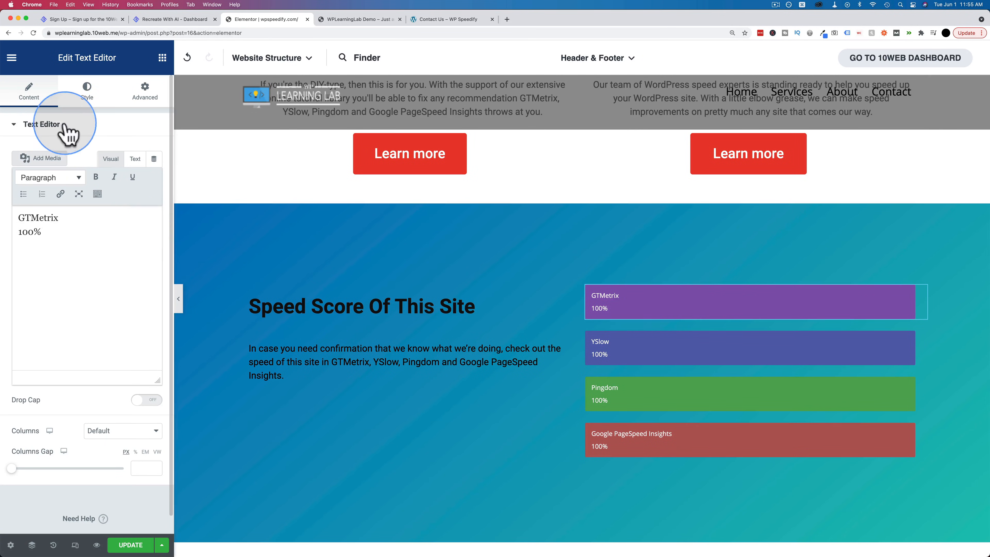
Add a Progress Bar widget above the purple GTMetrix text bar in the Speed Score Of This Site section.
drag(20, 218, 66, 227)
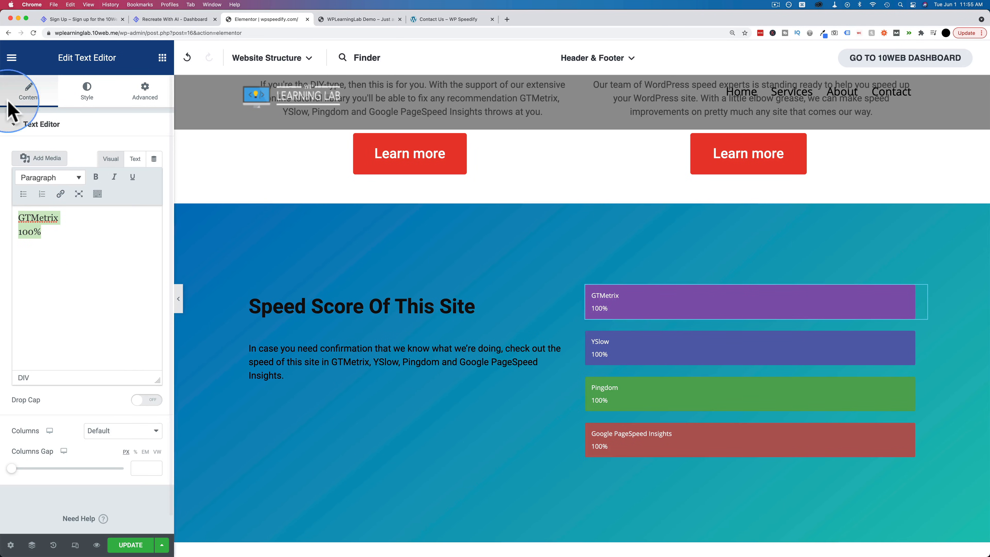
click(162, 57)
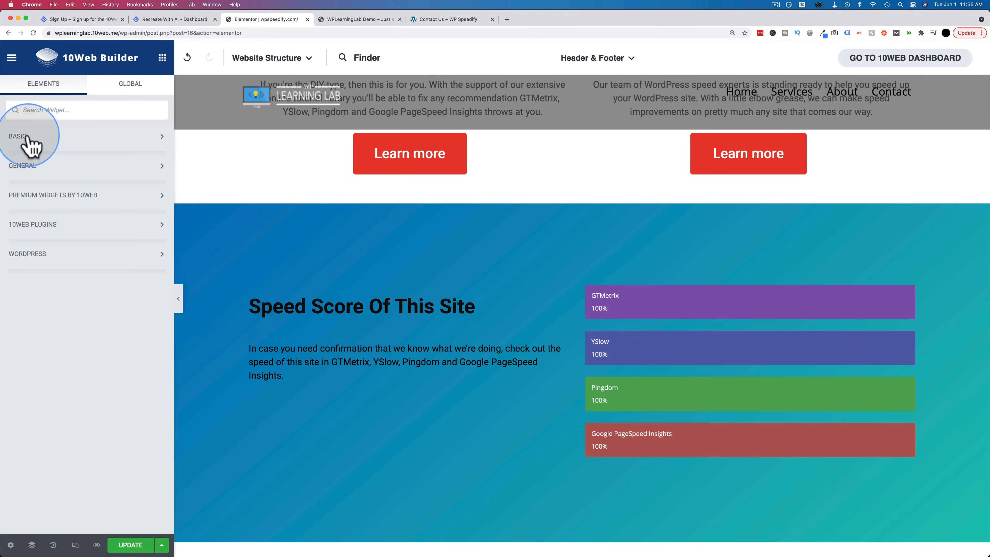
click(50, 172)
scroll(91, 178, down, 4)
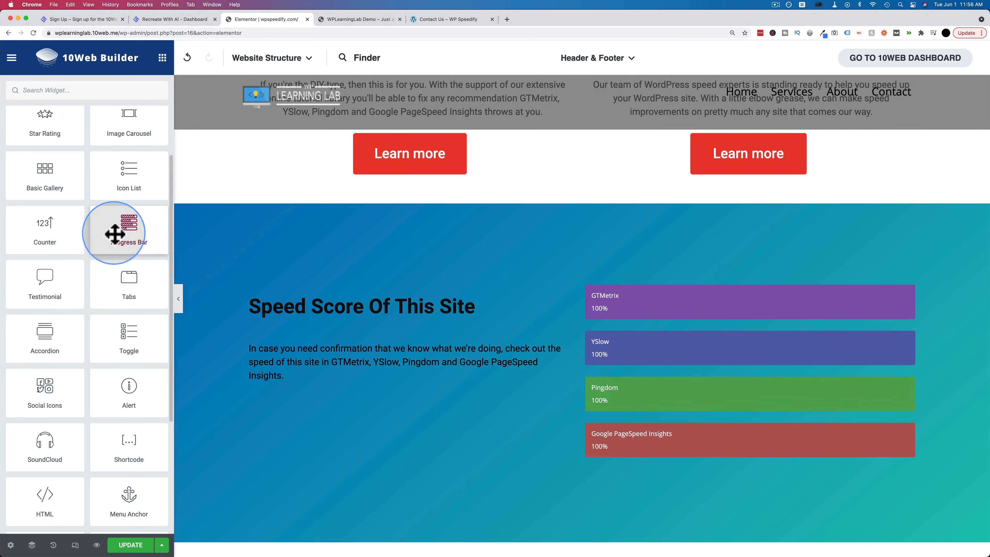
drag(115, 230, 644, 298)
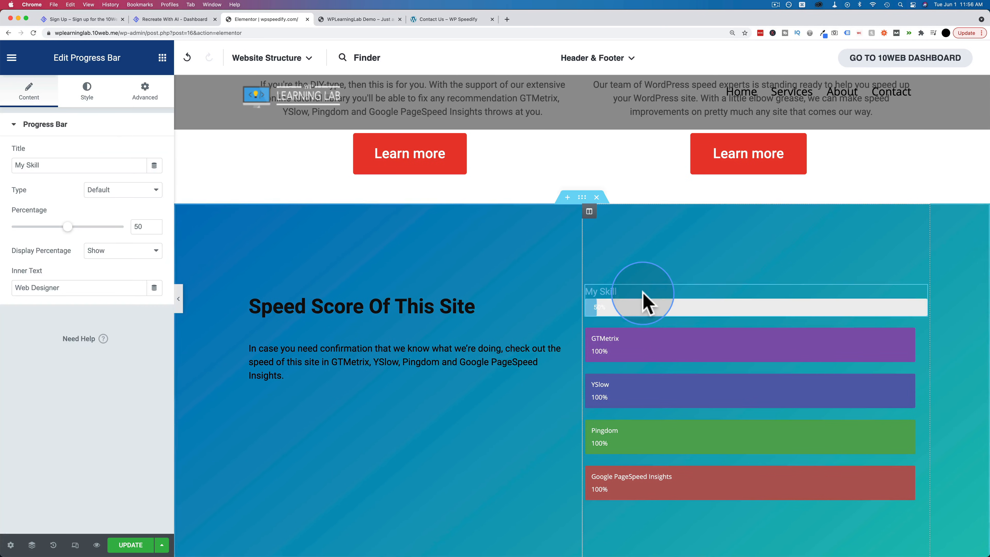
scroll(697, 307, down, 1)
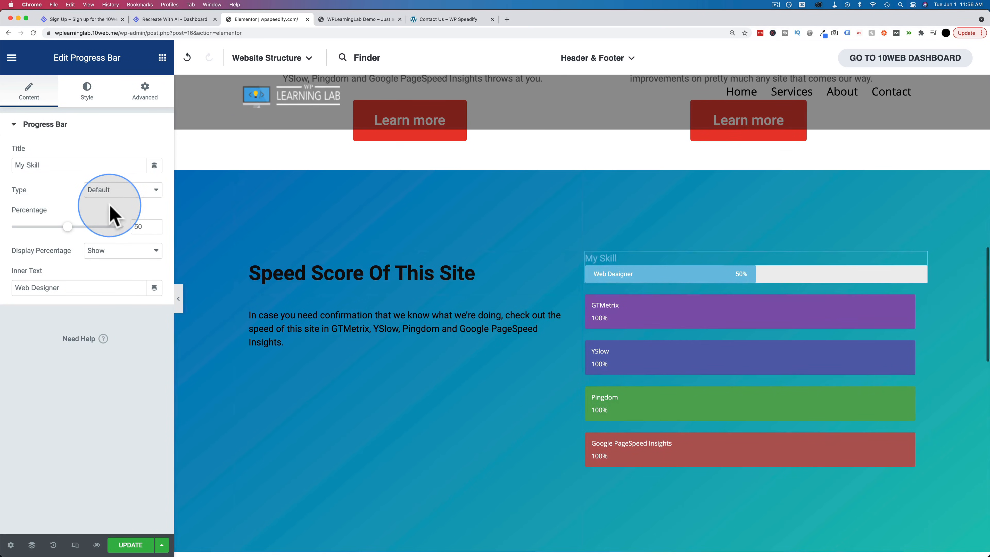
Title the new progress bar GTMetrix and set its percentage to 100.
drag(49, 169, 4, 175)
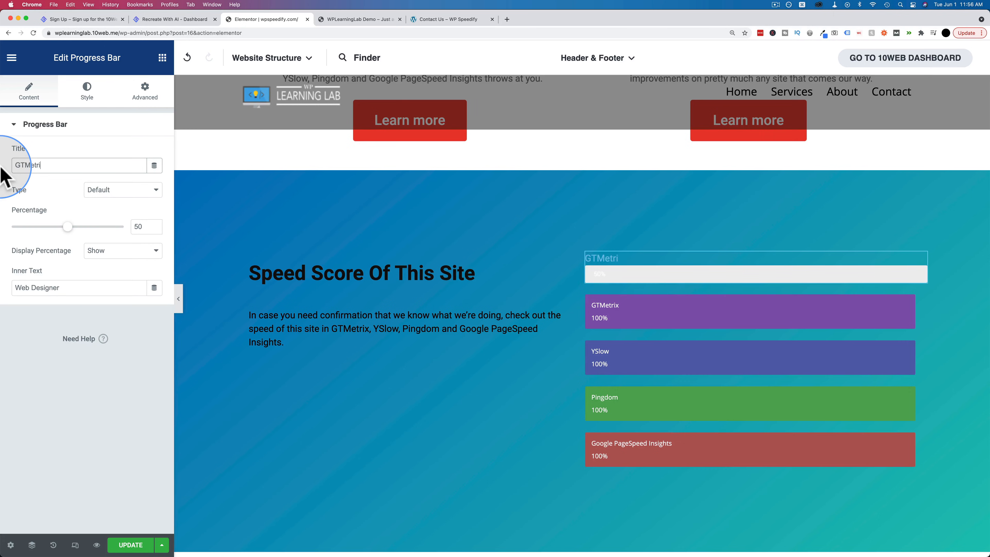
click(140, 226)
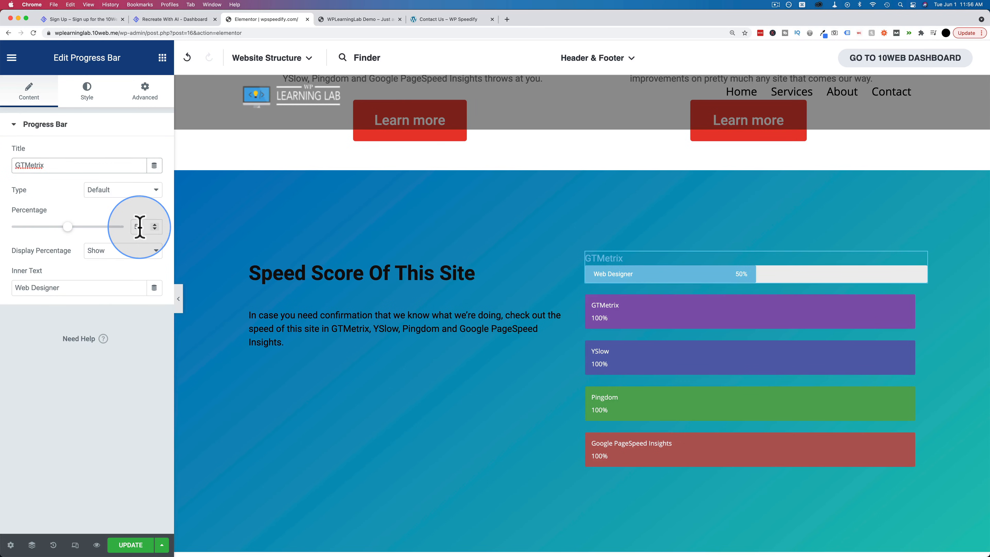
text(100)
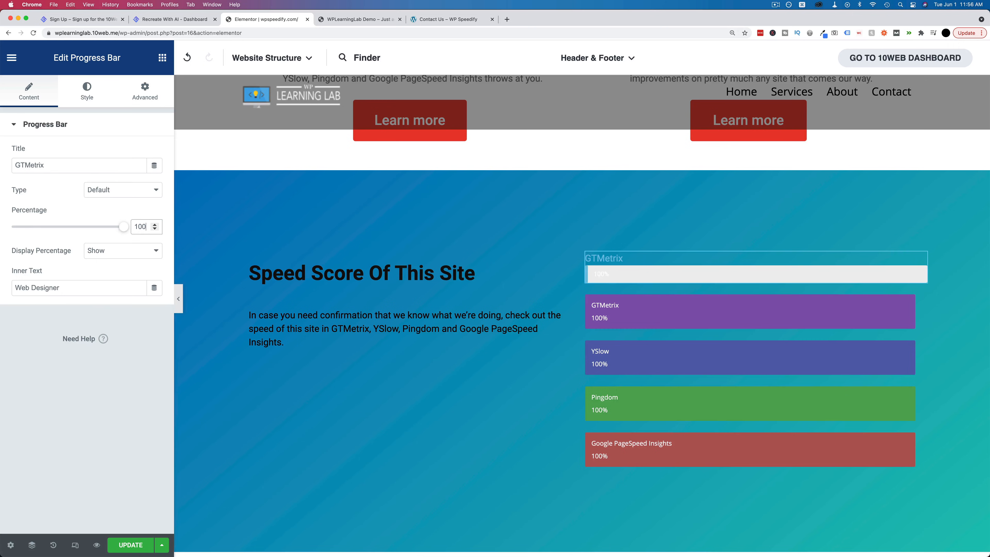
Delete the purple GTMetrix text editor widget below the progress bar.
click(914, 303)
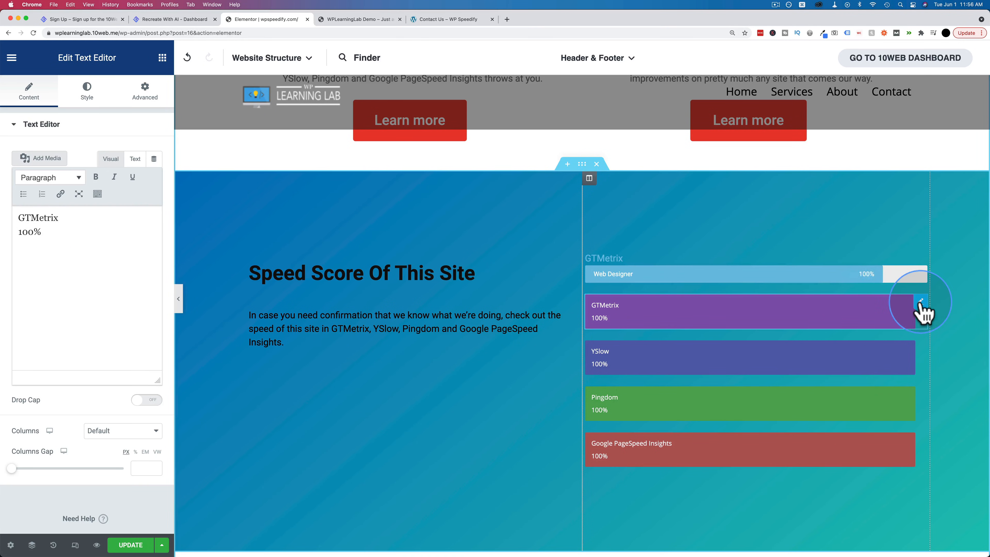
right_click(921, 308)
click(909, 470)
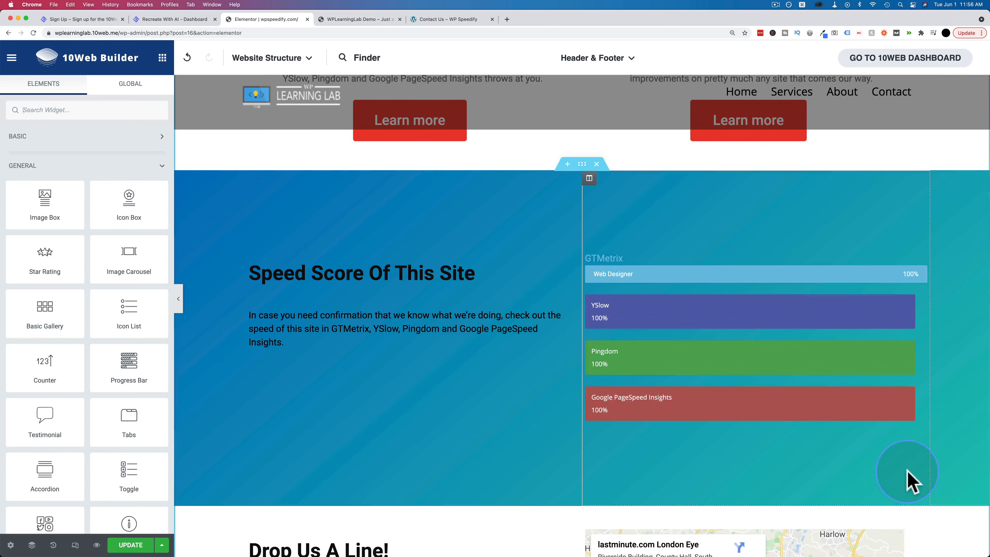
Check the GTMetrix progress bar's style settings and duplicate the widget.
click(595, 275)
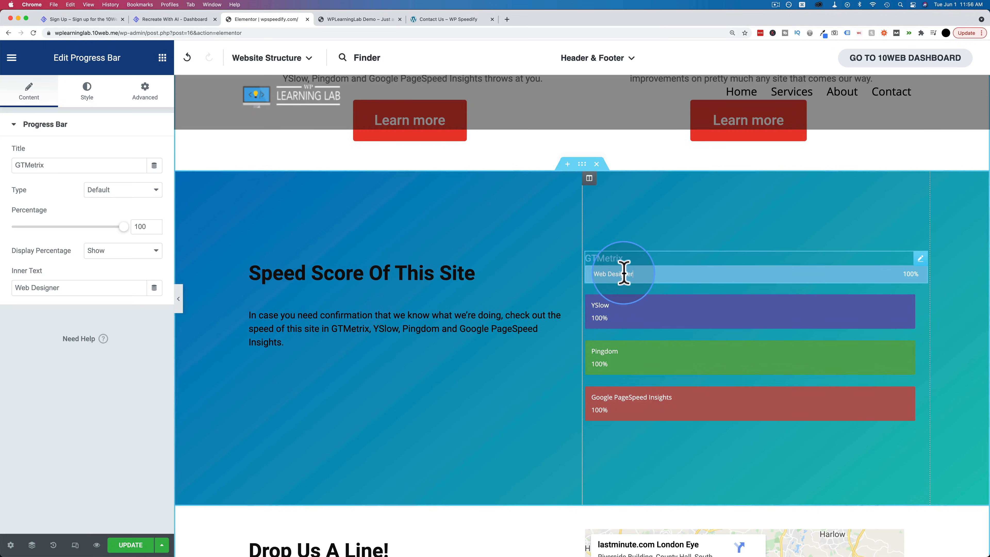
click(91, 101)
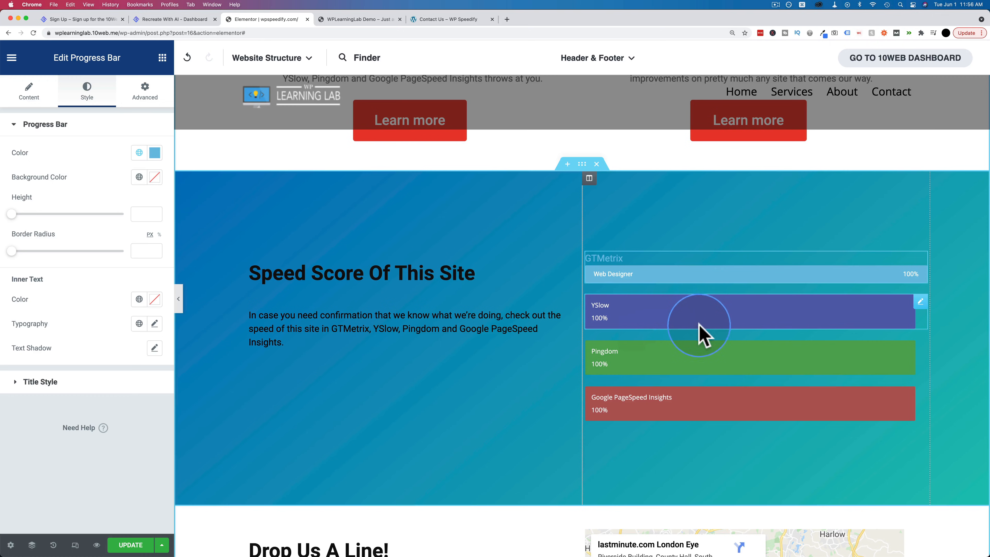
right_click(920, 269)
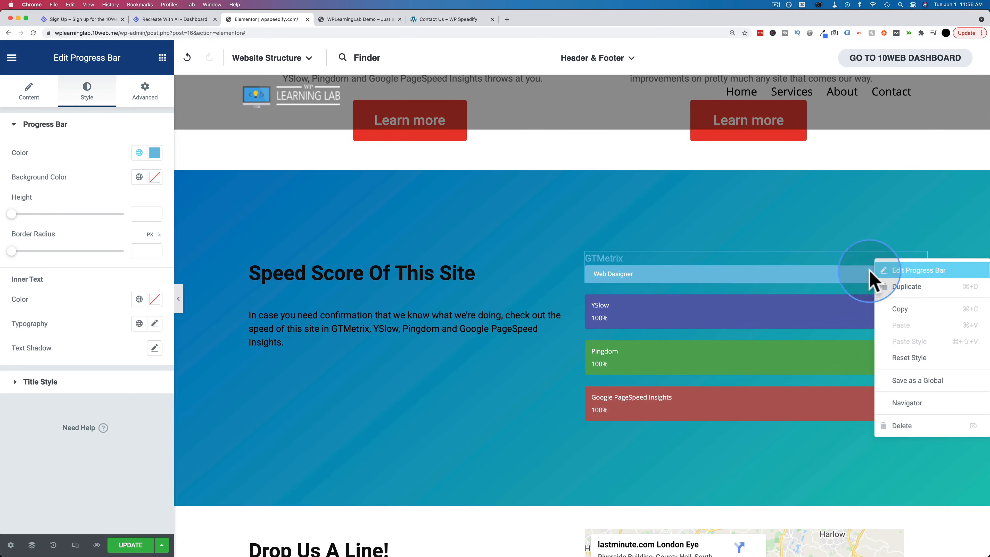
click(905, 289)
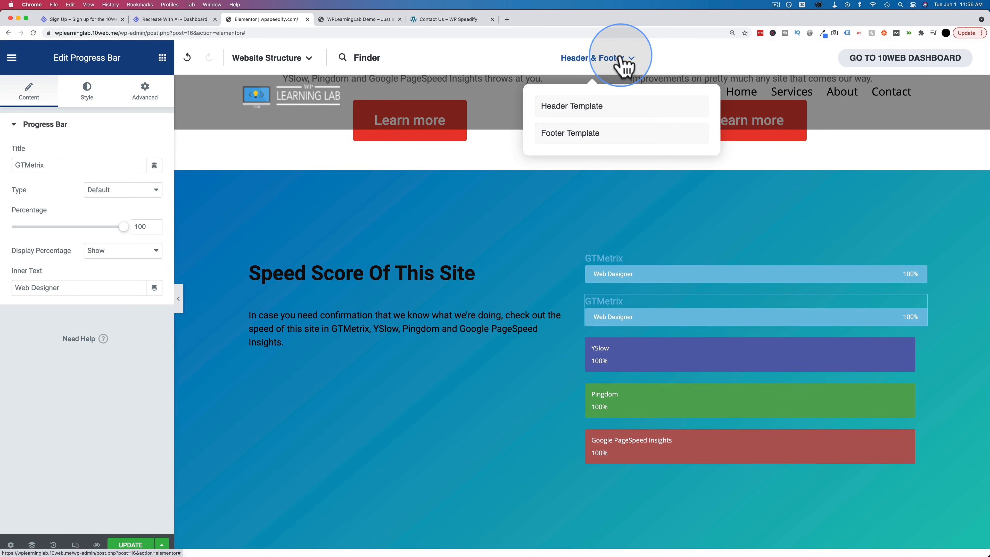
Open the header1 header template for editing and display its Nav Menu widget's settings.
mouse_move(585, 65)
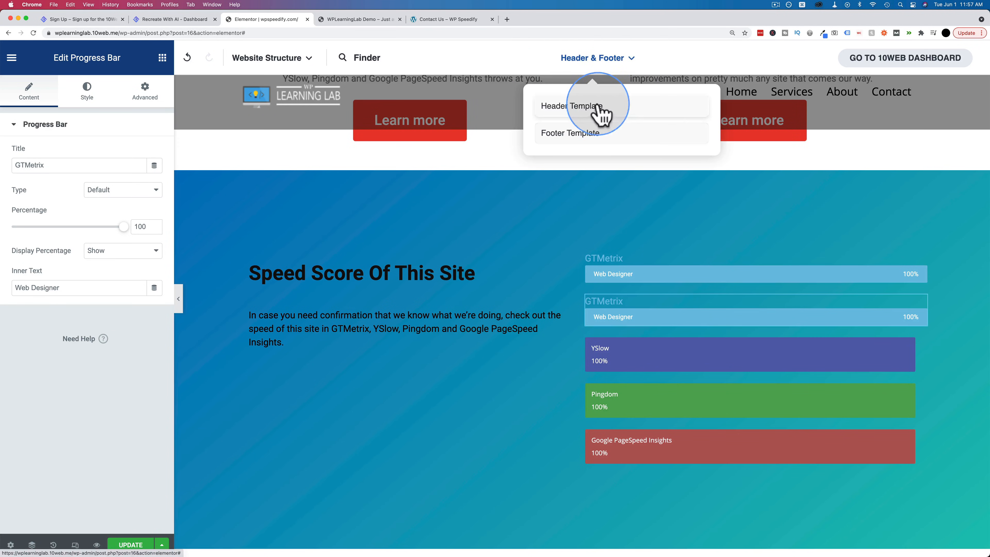
click(560, 113)
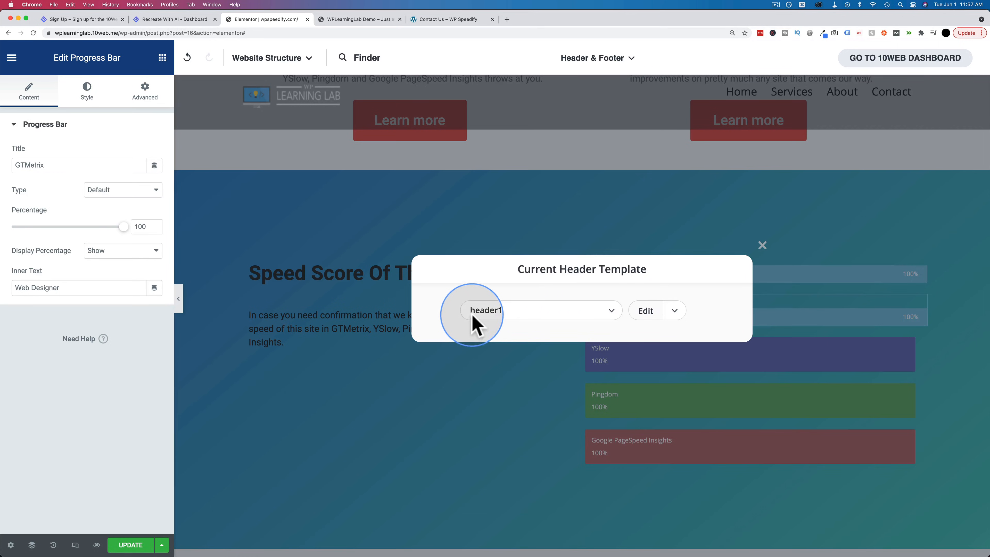
click(646, 312)
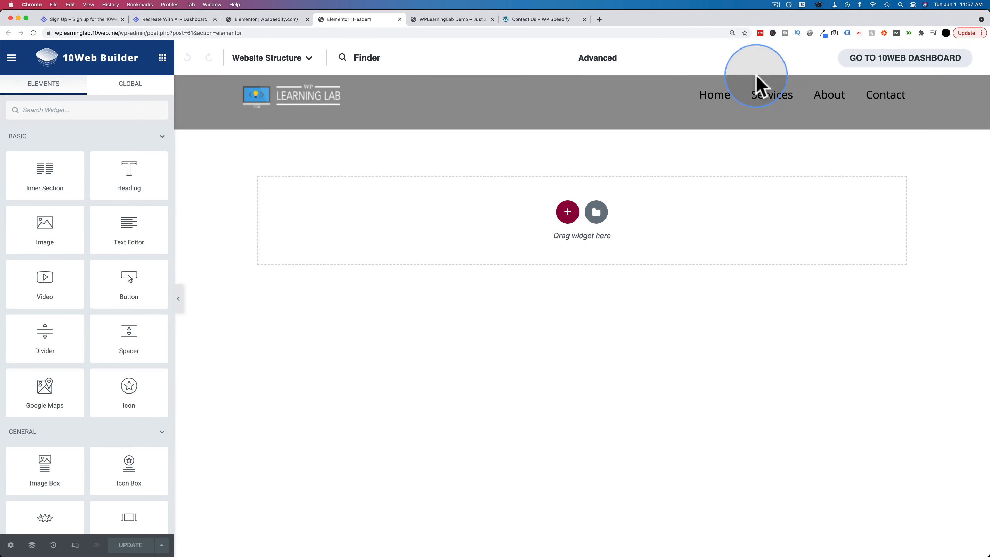
click(719, 110)
Try the tenwebx_ly0wnejc menu in the header's Nav Menu widget, and switch it back to tenwebx_kg026xev.
click(156, 153)
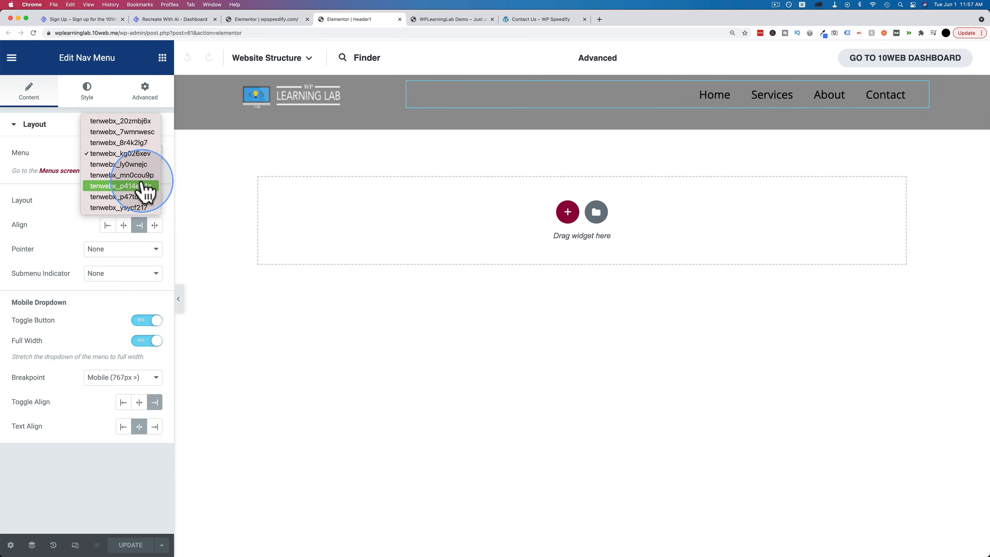
click(119, 164)
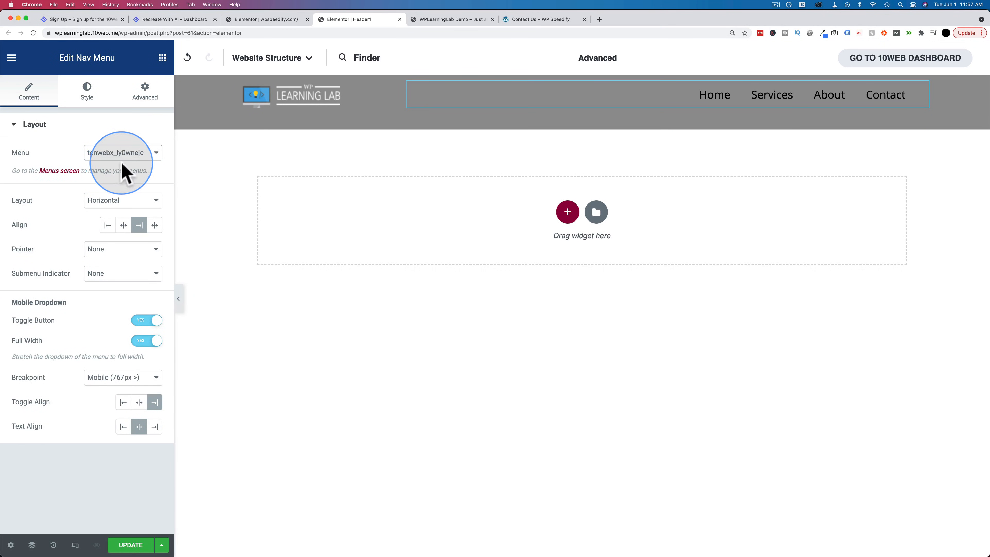
click(123, 153)
click(118, 143)
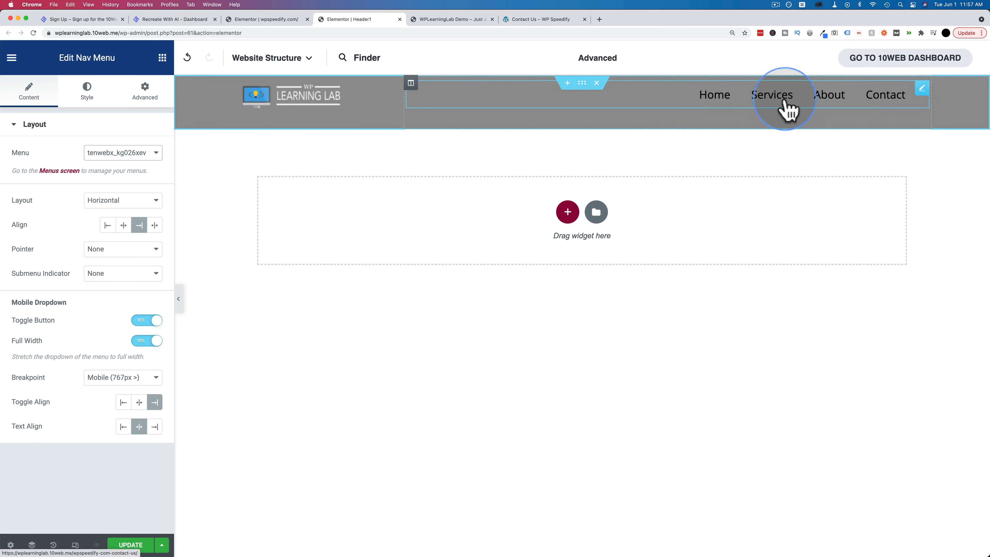
Go to the WordPress Menus screen and load the tenwebx_7wmnwesc menu for editing.
click(59, 170)
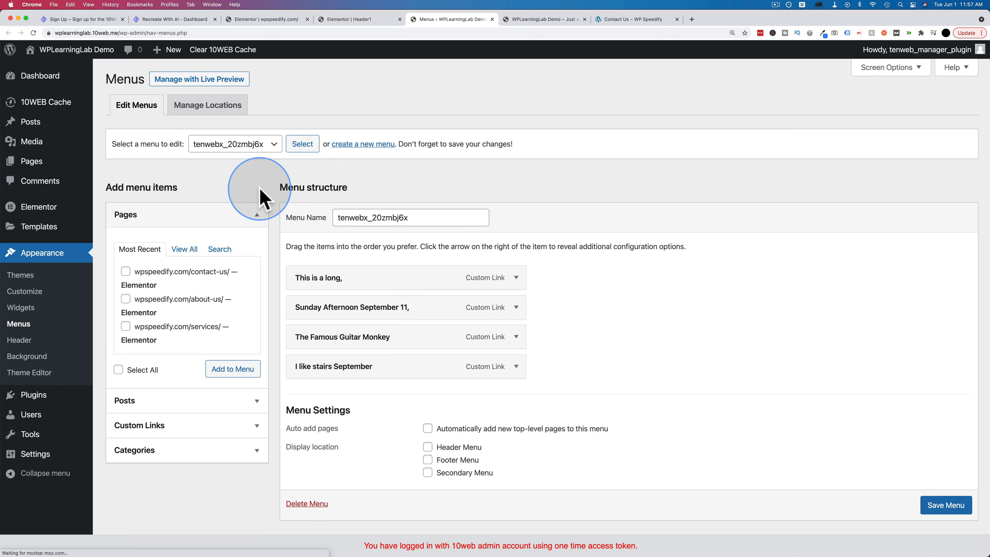
click(262, 145)
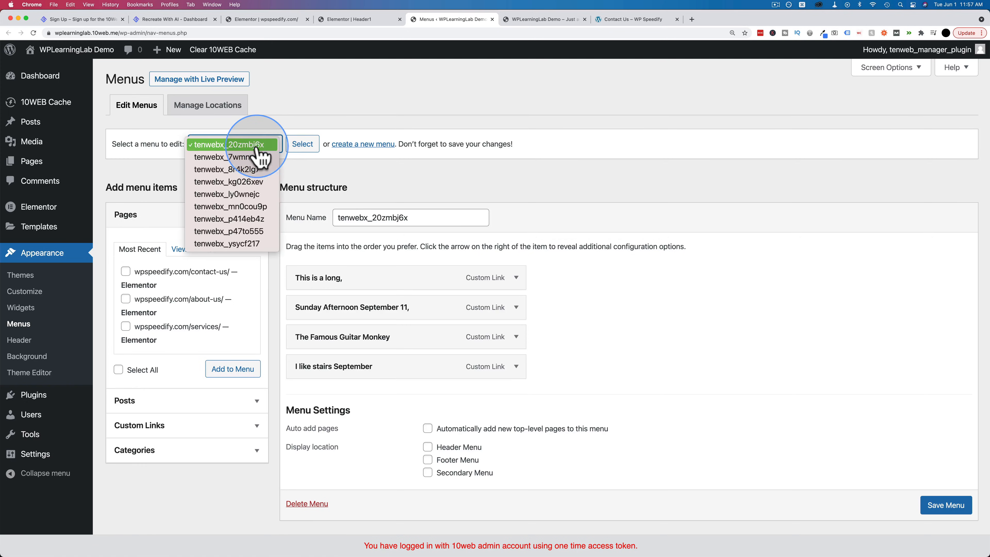
click(250, 158)
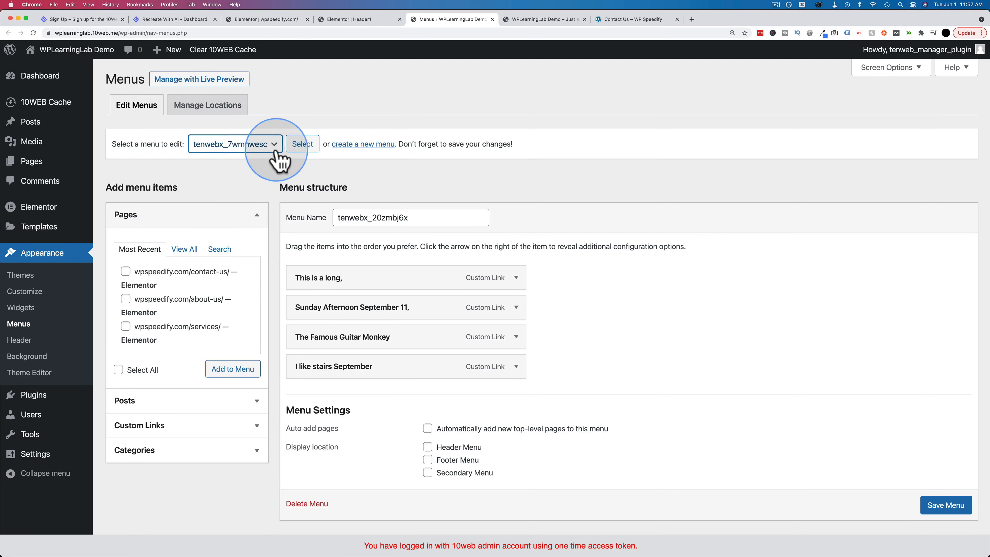
click(295, 149)
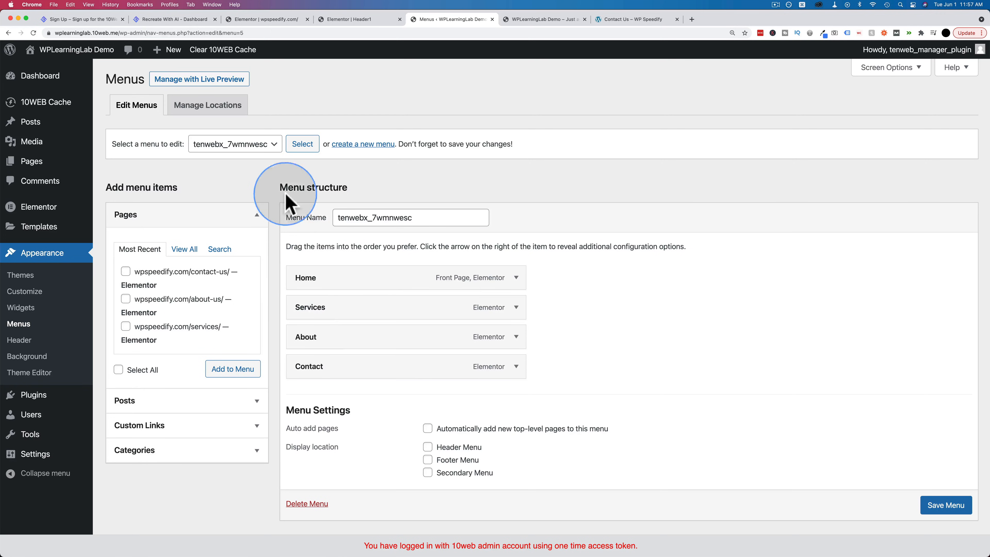
Rename the tenwebx_7wmnwesc menu as Main Menu and save it.
drag(418, 219, 308, 226)
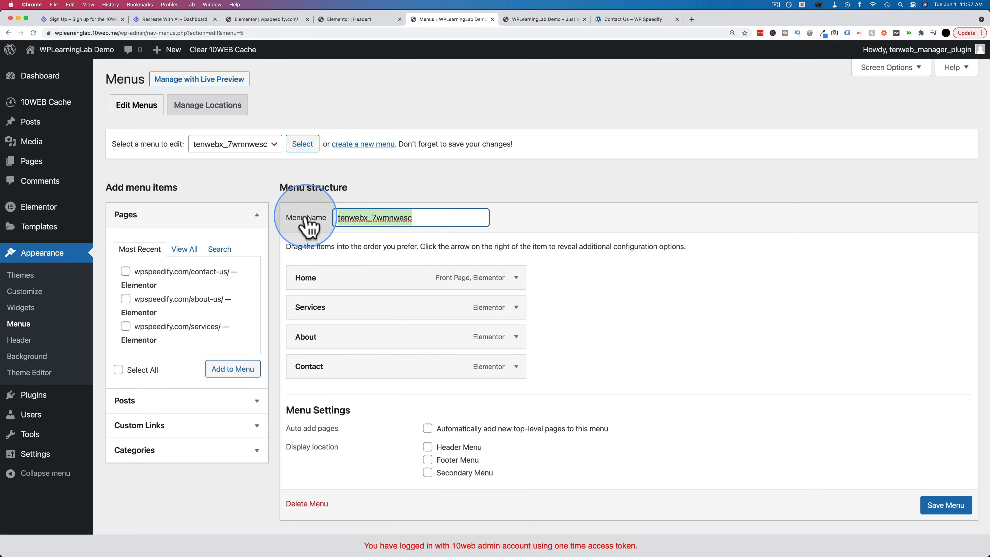
text(main)
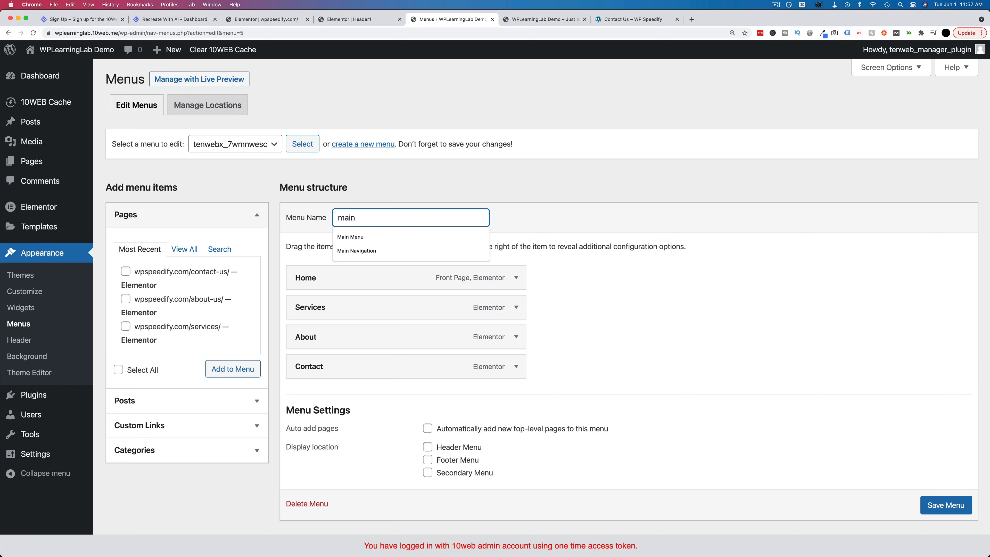
click(374, 236)
click(943, 507)
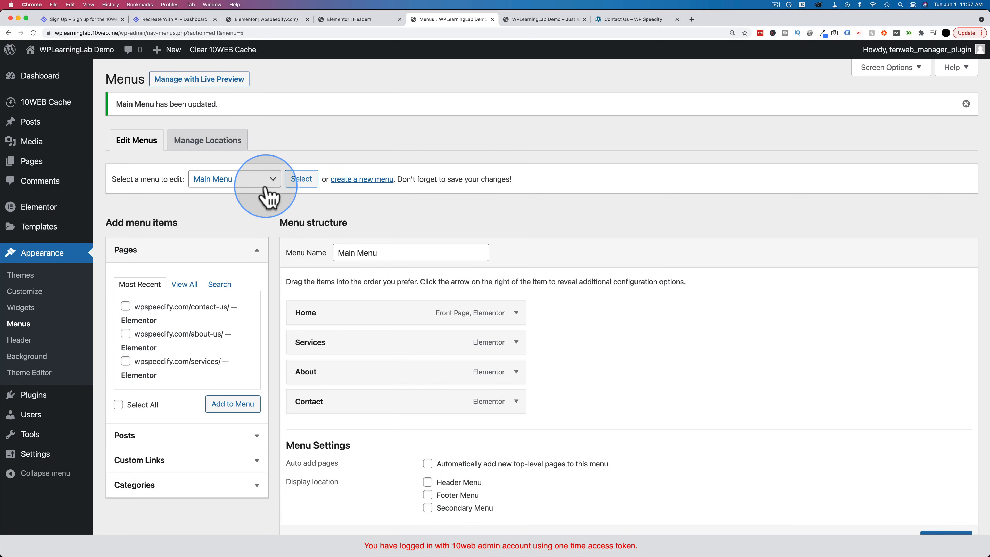
Load the tenwebx_kg026xev menu and permanently delete it.
click(272, 181)
click(250, 203)
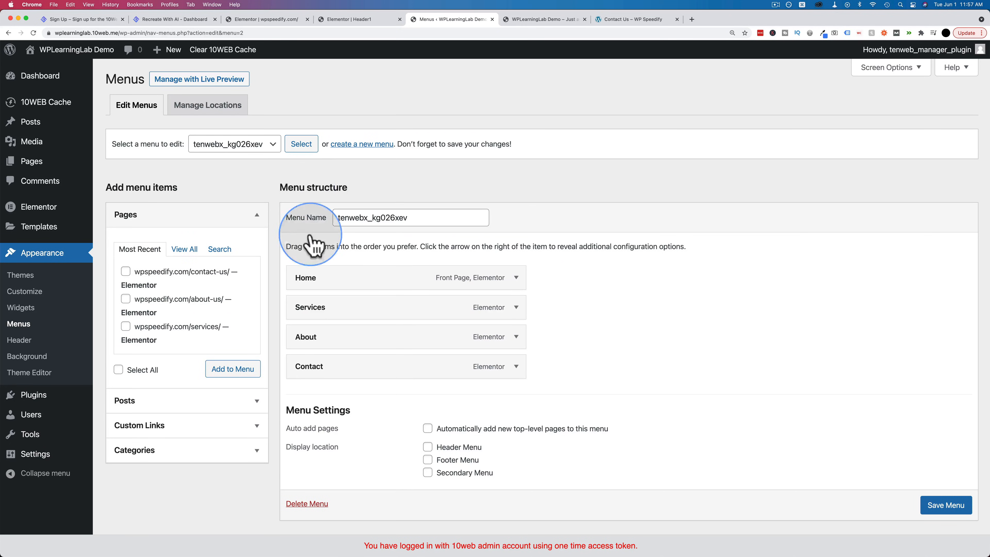
scroll(288, 319, down, 1)
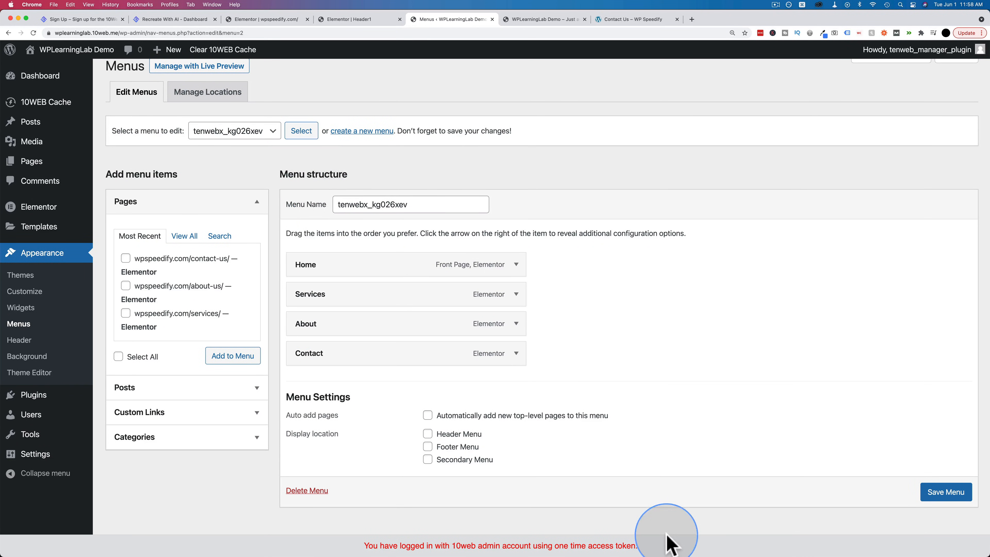
click(325, 491)
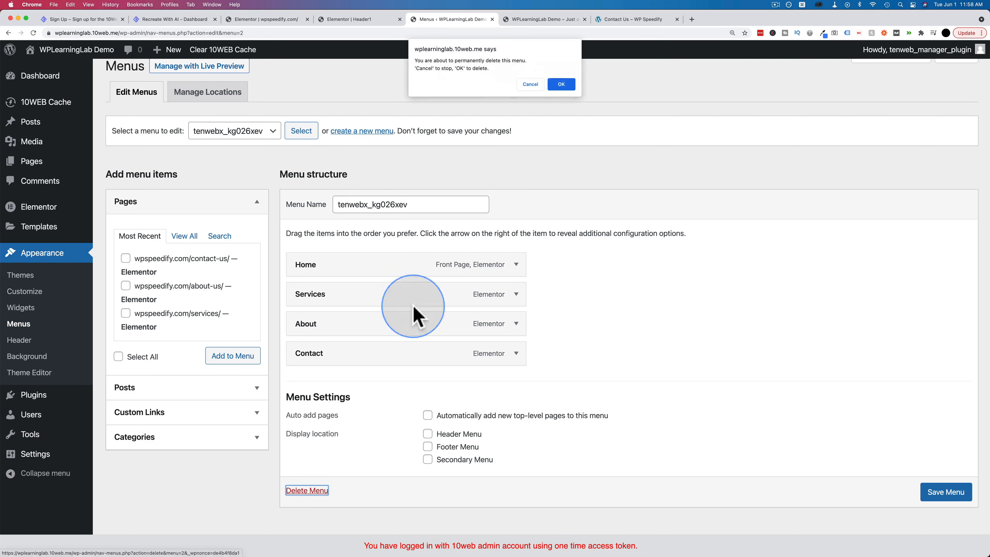
click(559, 83)
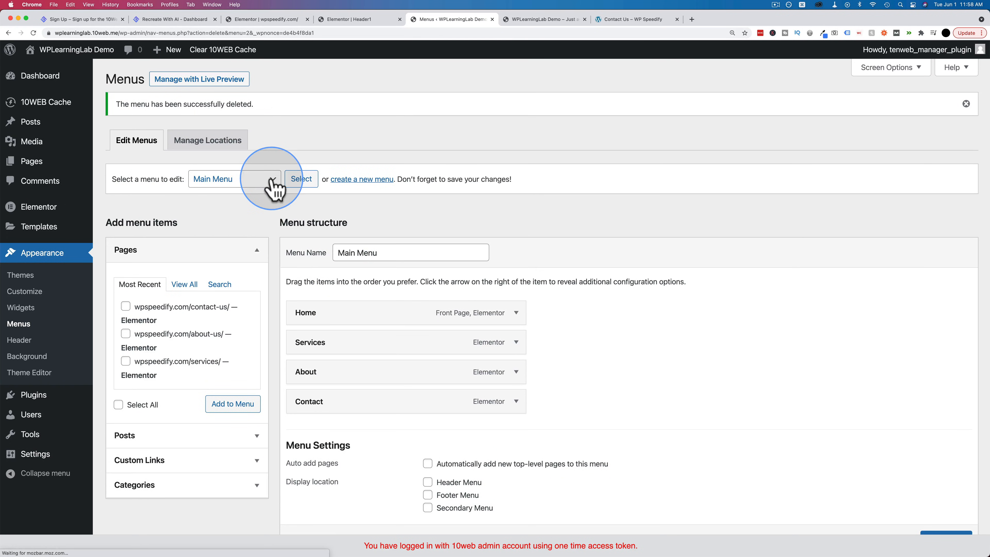
Load the tenwebx_ly0wnejc menu and permanently delete it.
click(265, 179)
click(249, 216)
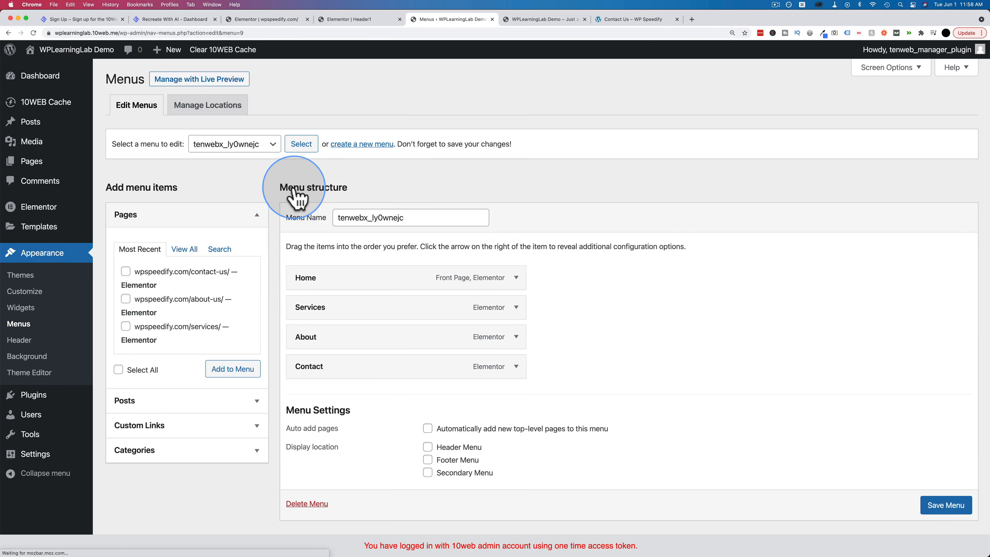
click(307, 504)
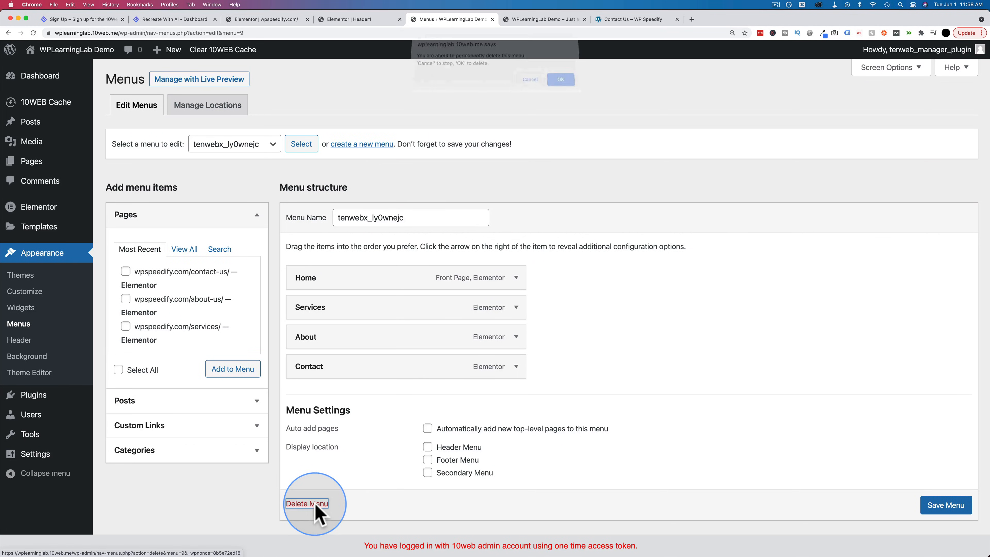
click(561, 84)
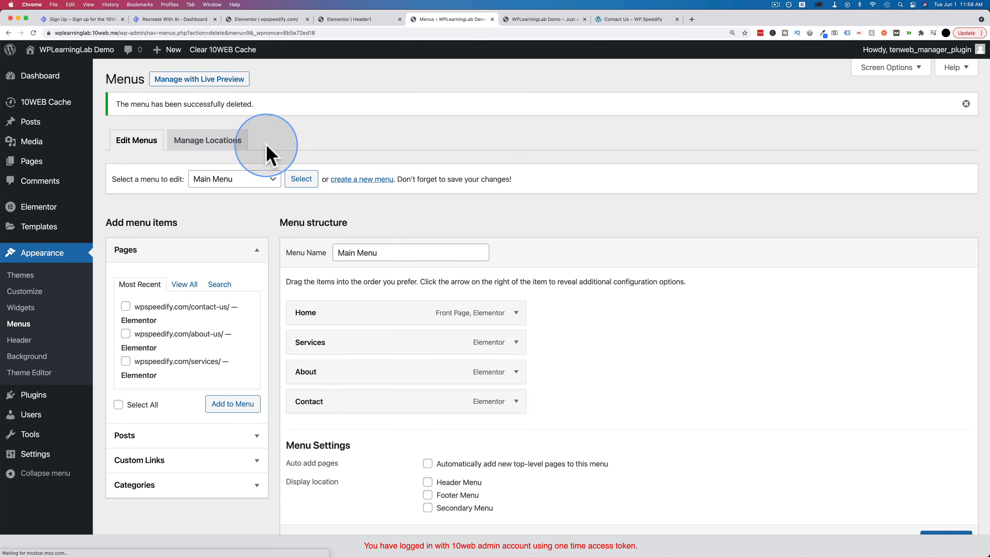
Load the tenwebx_mn0cou9p menu, permanently delete it, and check the list of remaining menus.
click(267, 180)
click(257, 217)
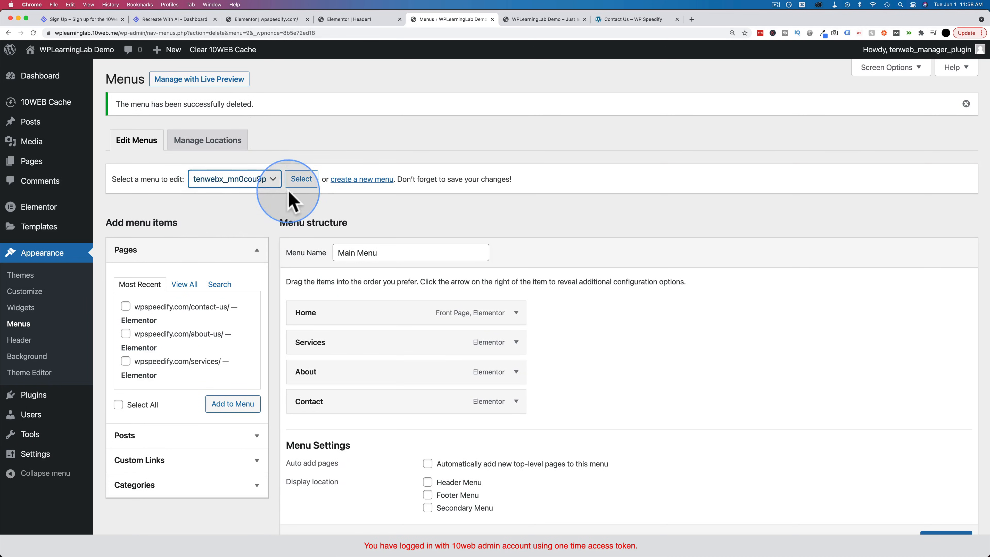
click(302, 180)
click(316, 504)
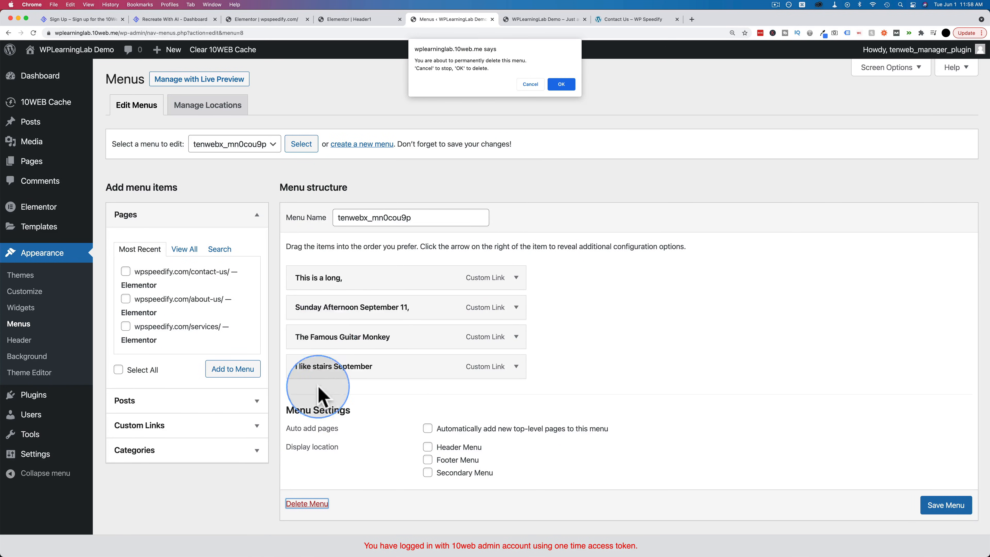
click(562, 85)
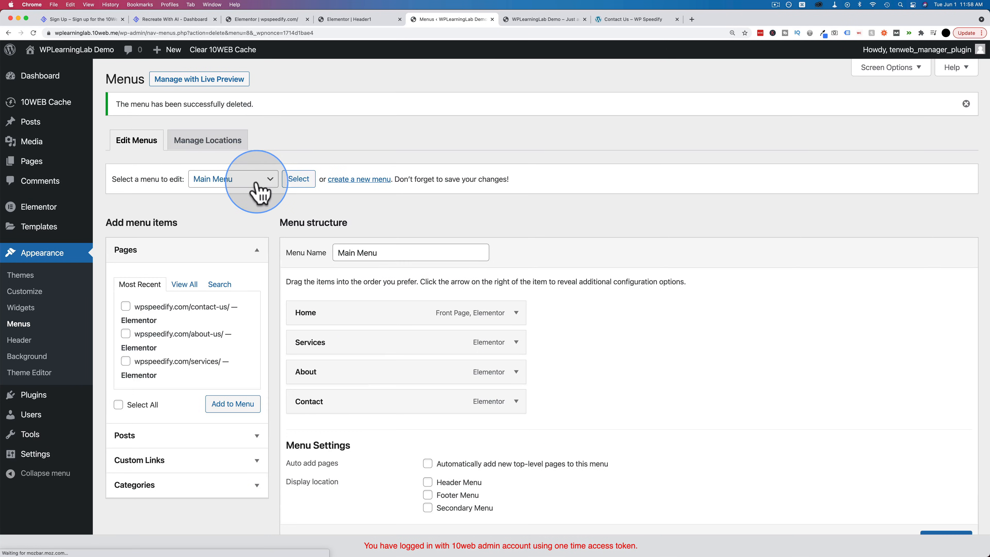
click(258, 191)
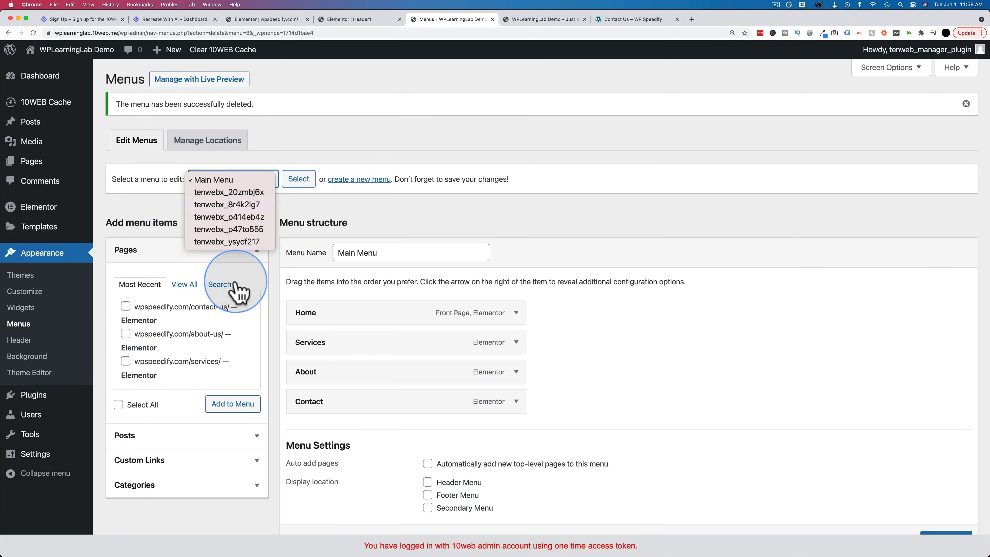
click(332, 212)
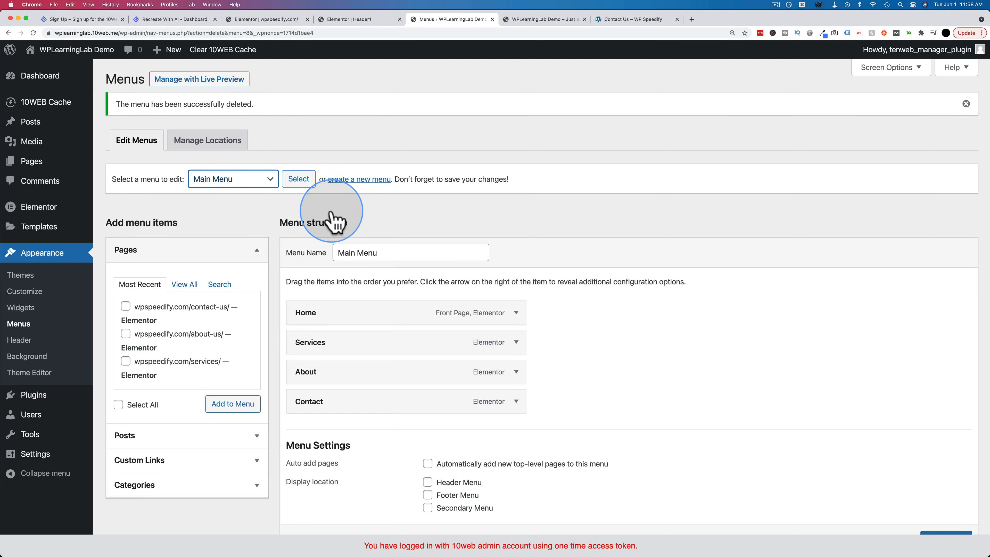
Reload the Header1 template in the builder and set its Nav Menu widget to use Main Menu.
click(353, 19)
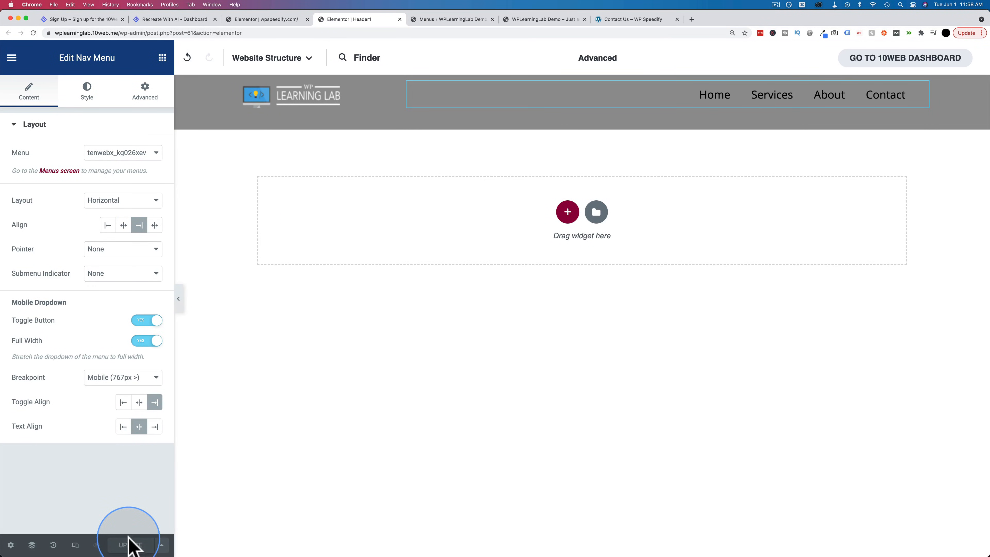
click(35, 34)
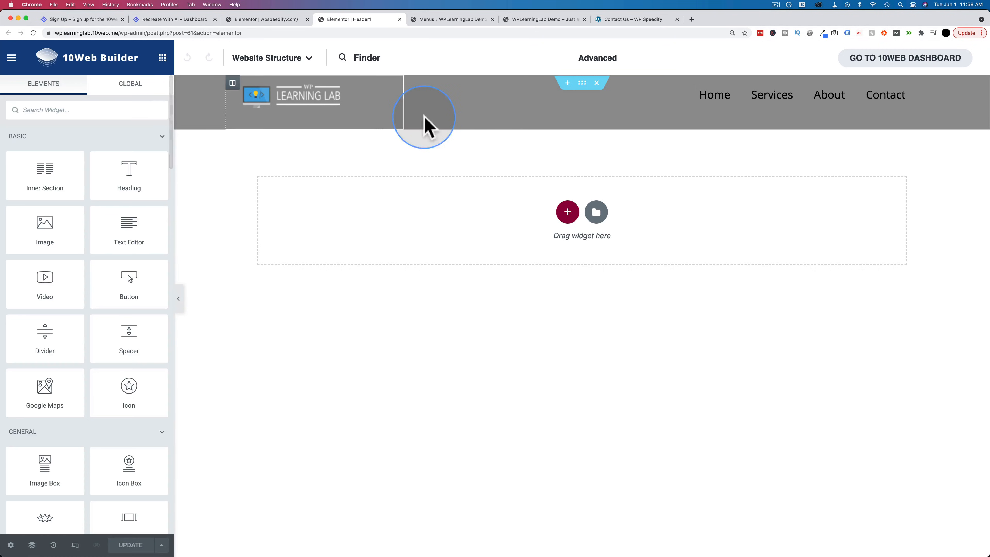
click(714, 101)
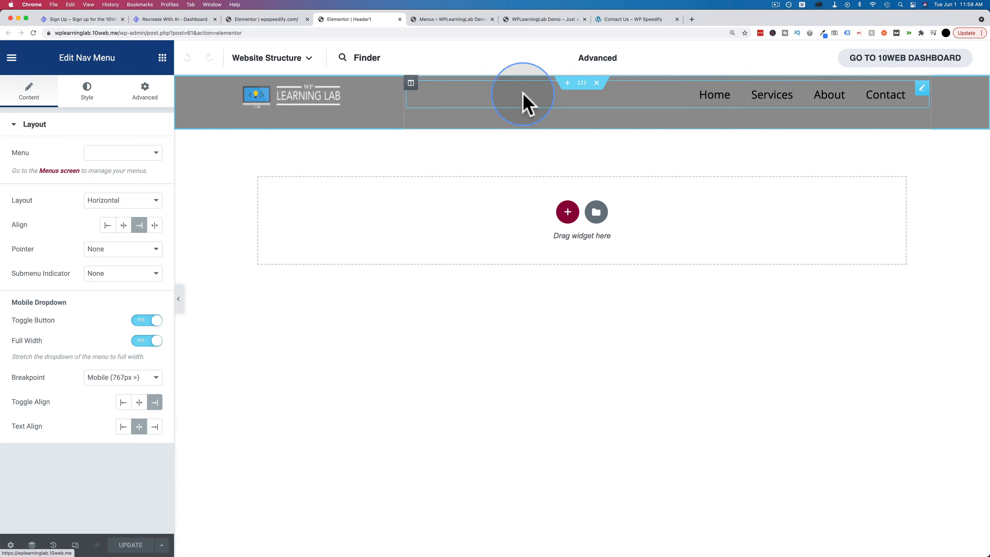
click(158, 153)
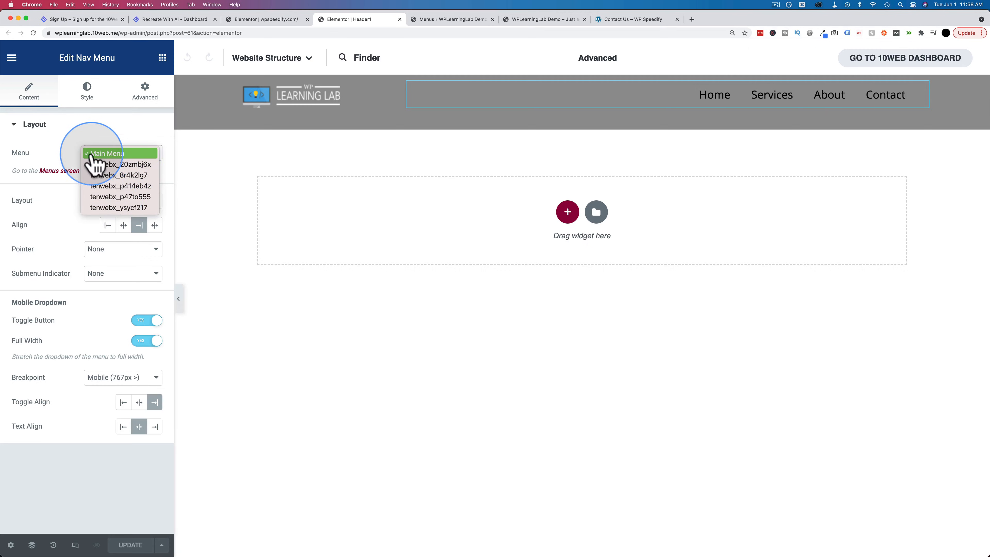
click(110, 154)
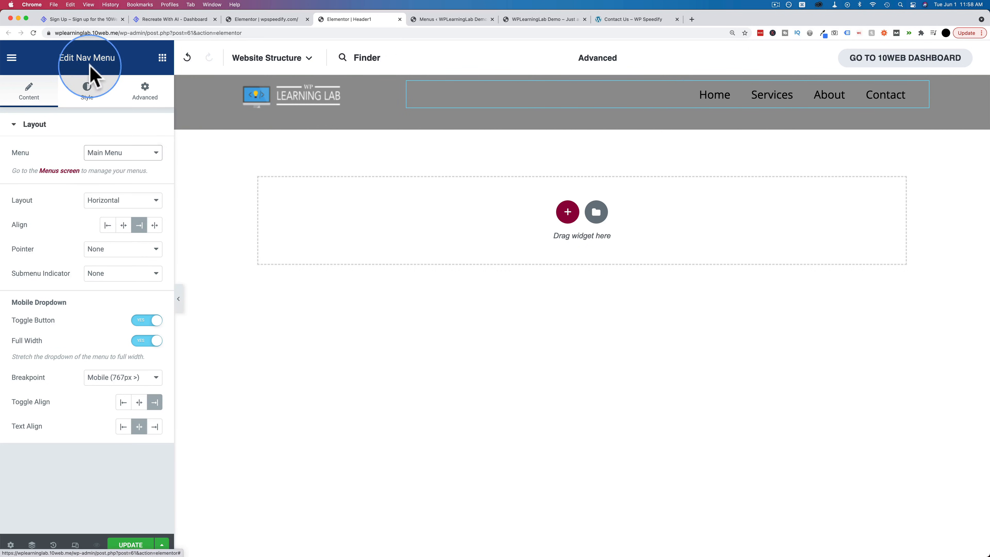
Look through the Nav Menu's Style and Advanced settings and compare with the header on the live WP Speedify contact page.
click(87, 104)
click(137, 108)
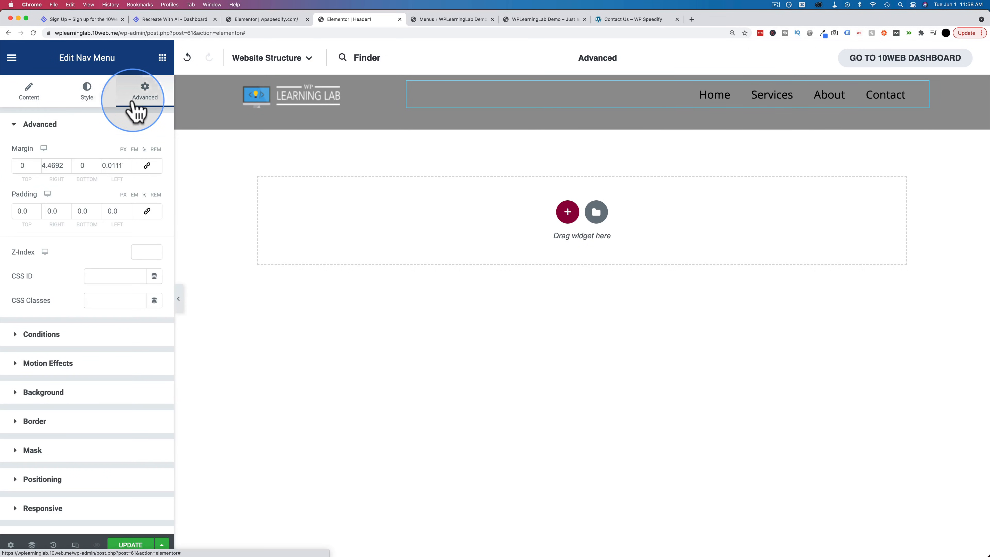
click(559, 22)
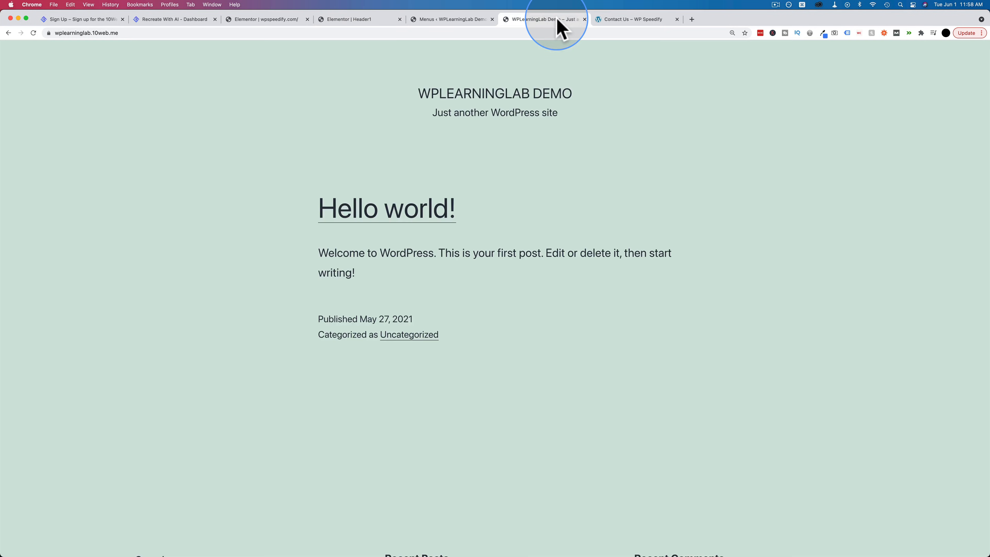
click(458, 24)
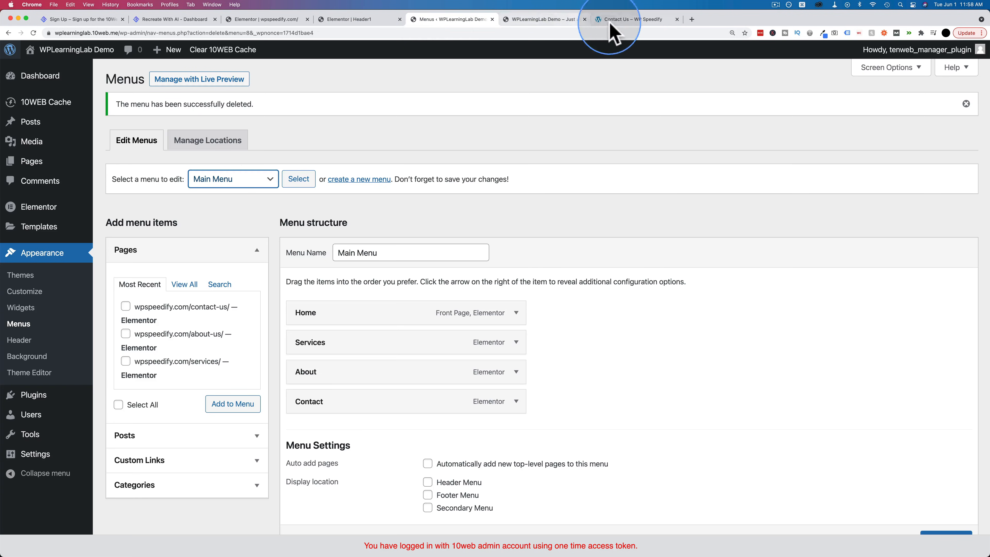
click(647, 21)
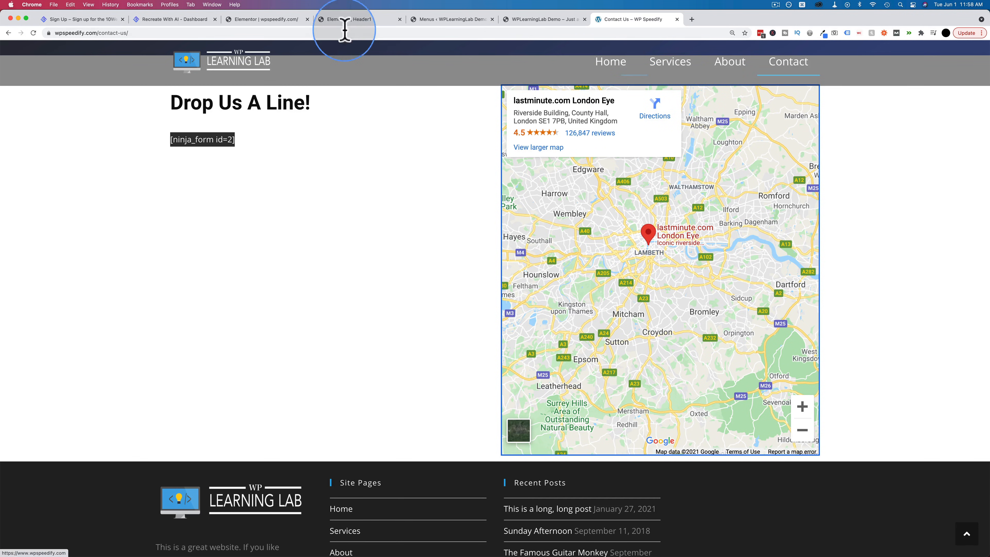
click(346, 21)
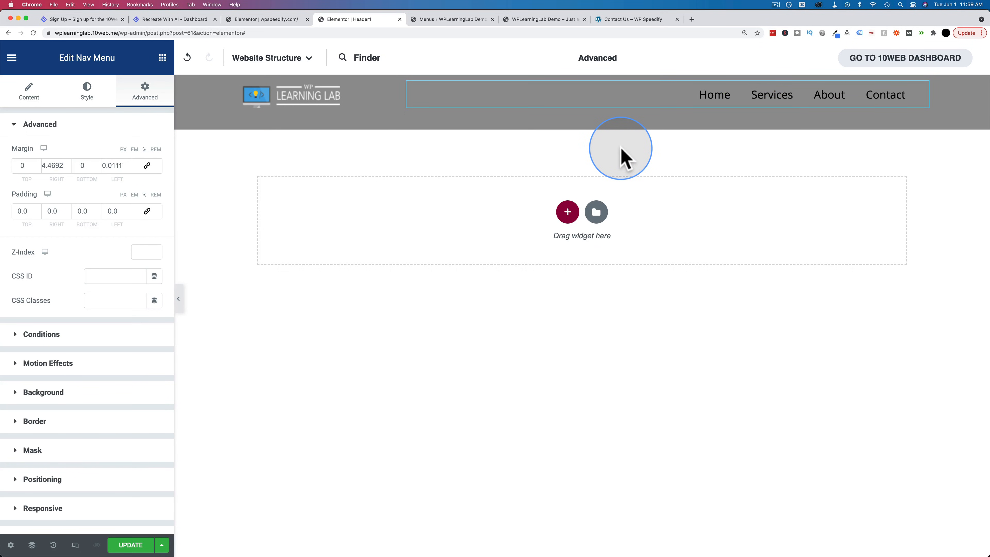
Examine the Header1 template's display conditions, including its Specific Pages entries, and close them without changes.
click(601, 59)
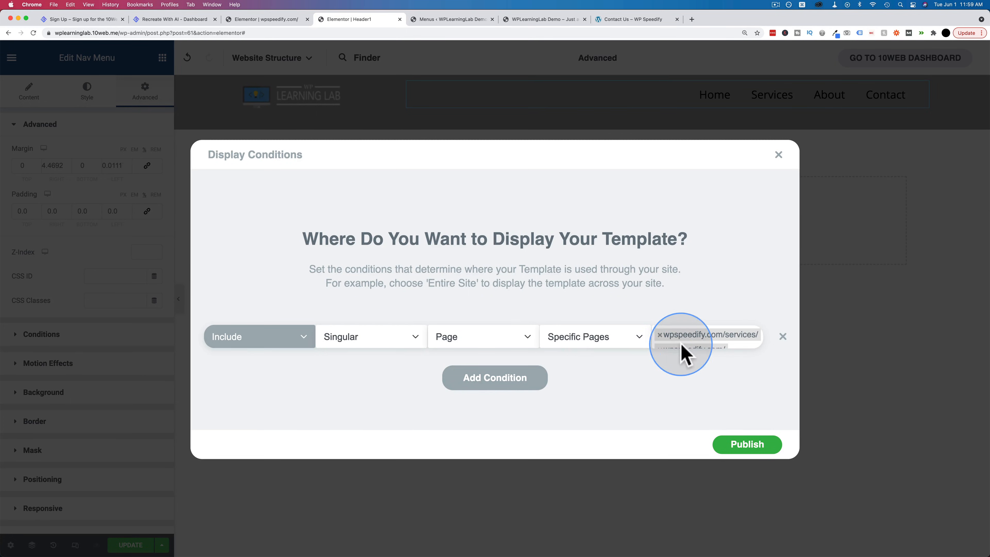
click(734, 345)
key(Down)
click(746, 342)
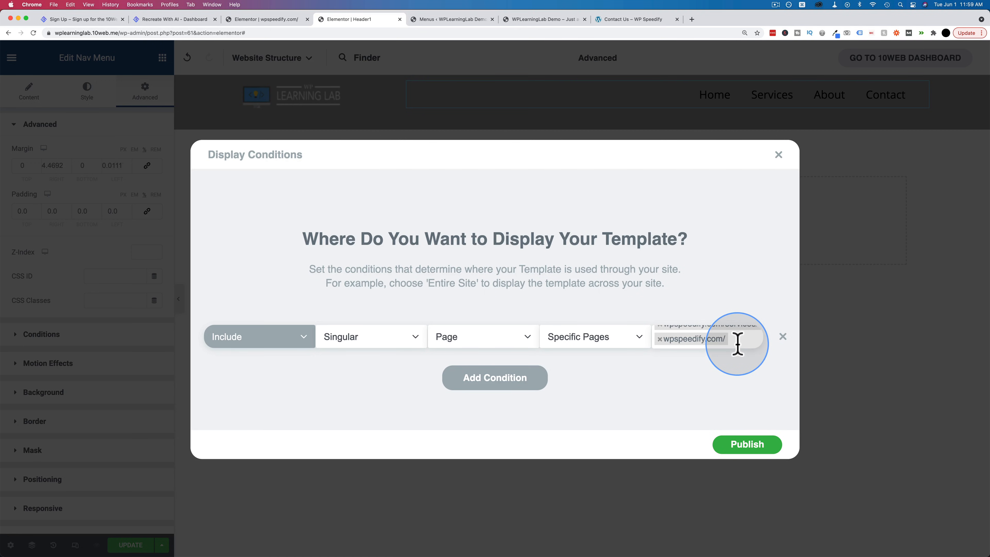
click(779, 155)
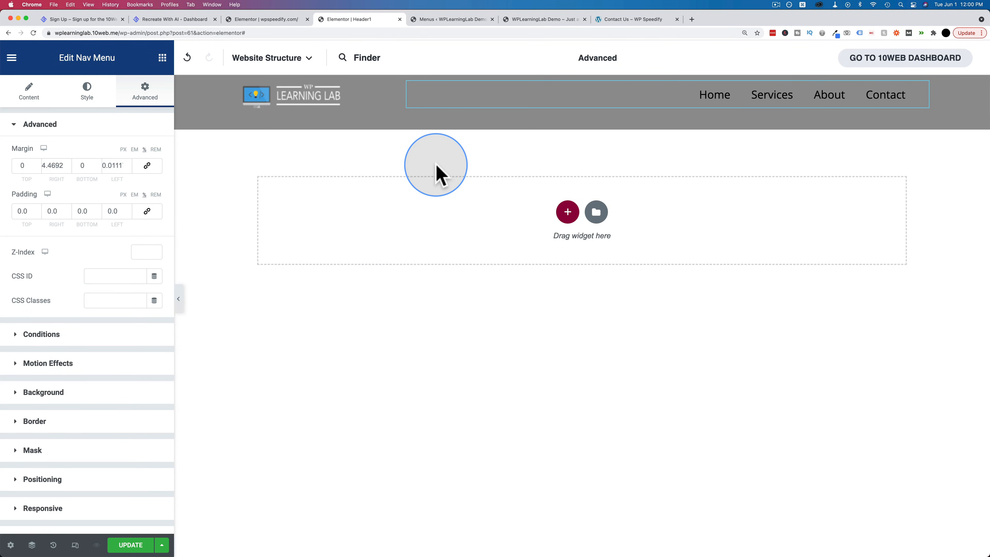
Open the wpspeedify.com/about-us/ inner page in the builder to inspect its header, and return to the Header1 template.
click(273, 60)
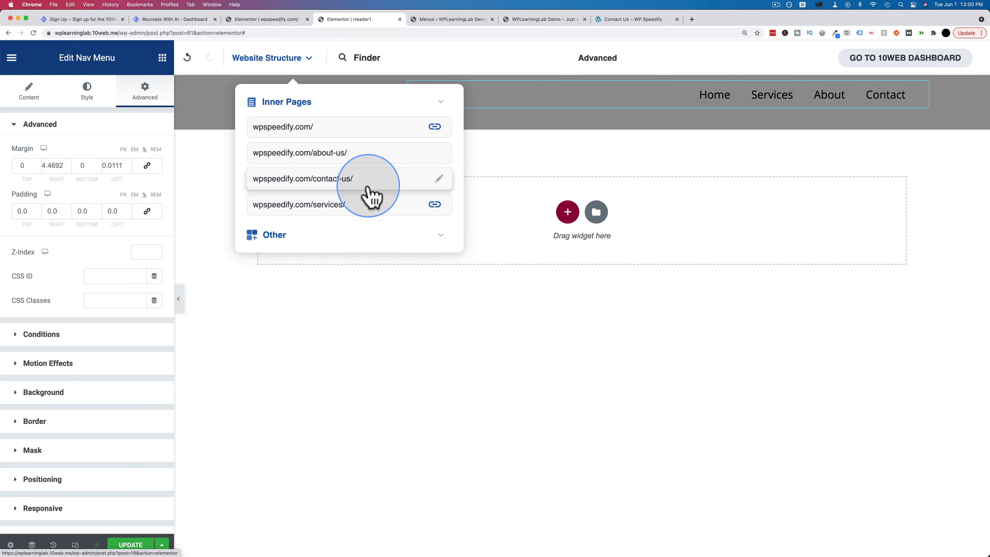
click(314, 153)
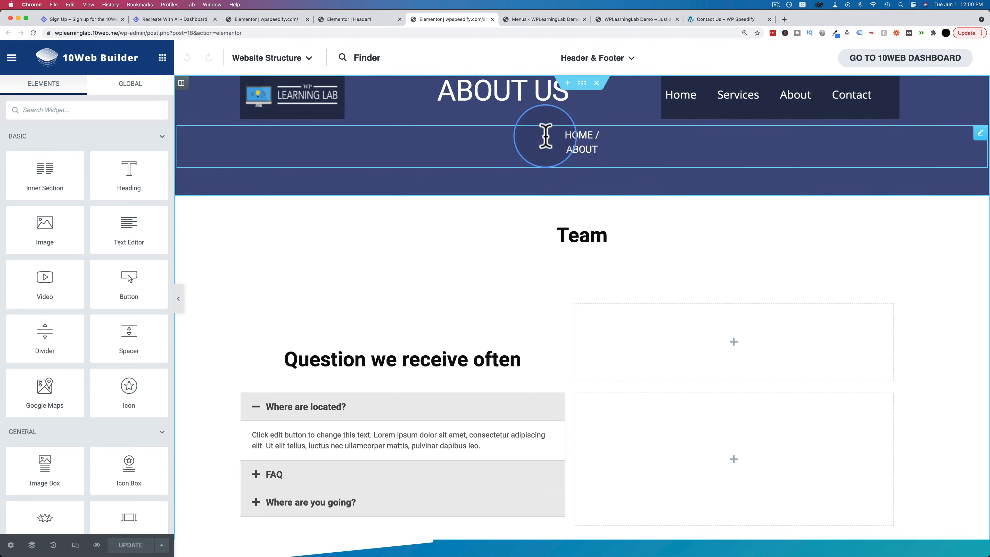
click(362, 19)
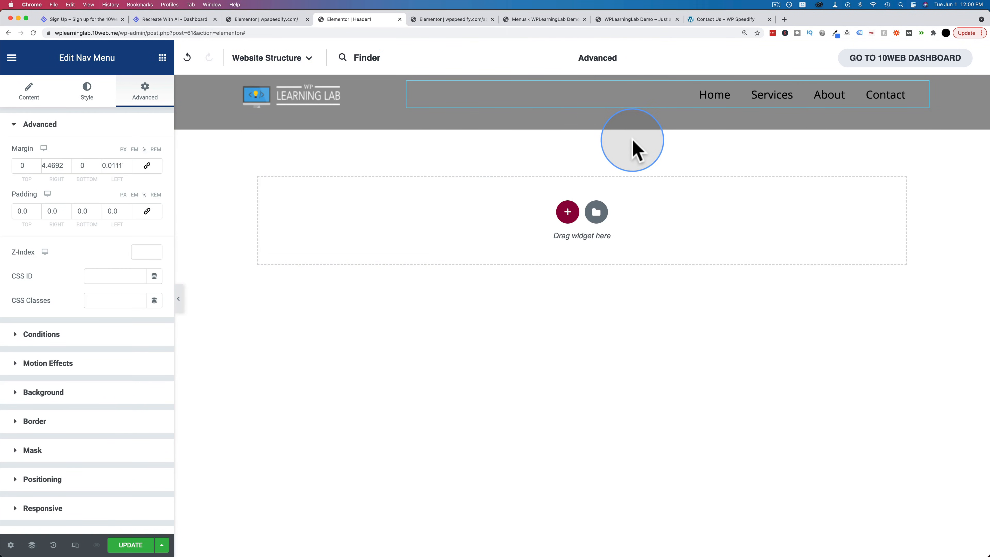
Add wpspeedify.com/about-us/ to the Header1 template's Specific Pages display condition and publish it.
click(598, 56)
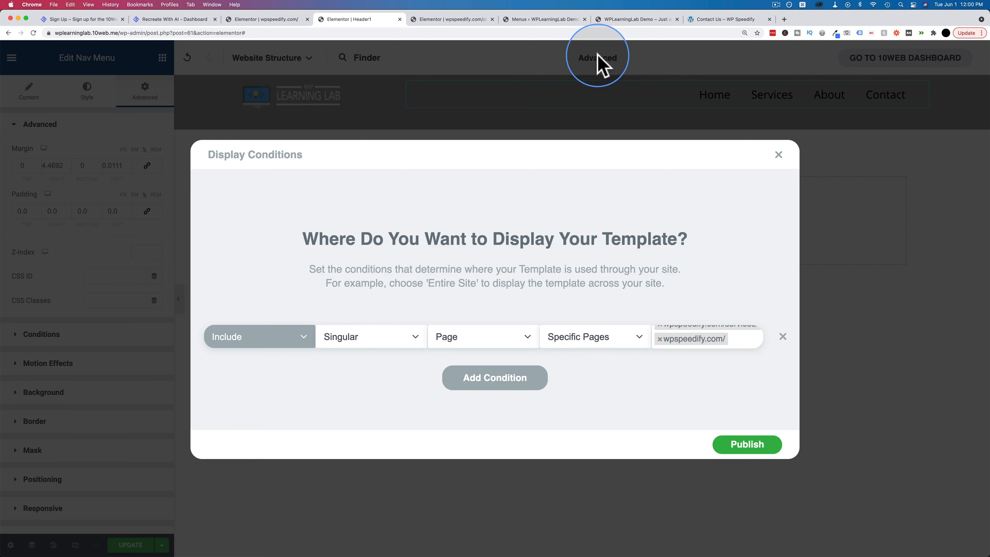
click(739, 338)
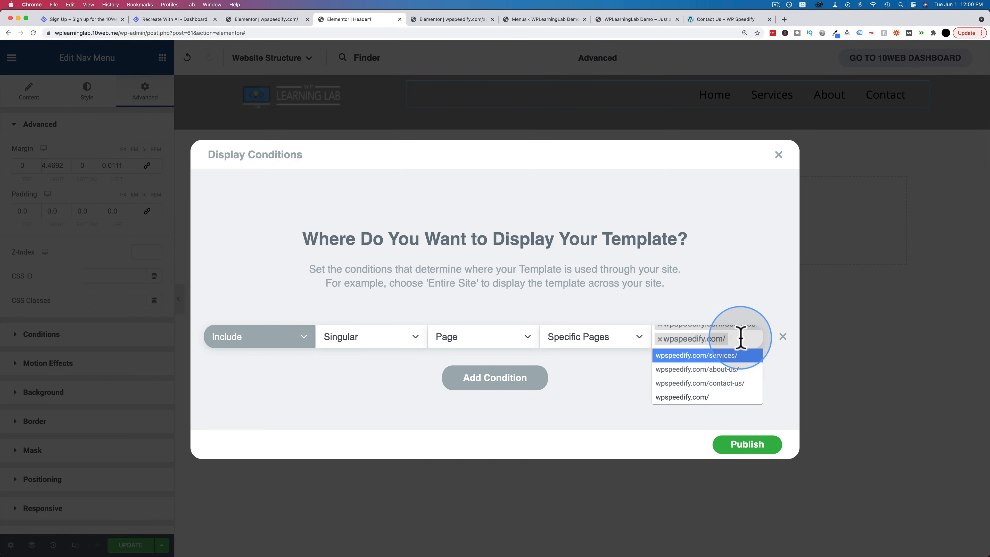
click(716, 371)
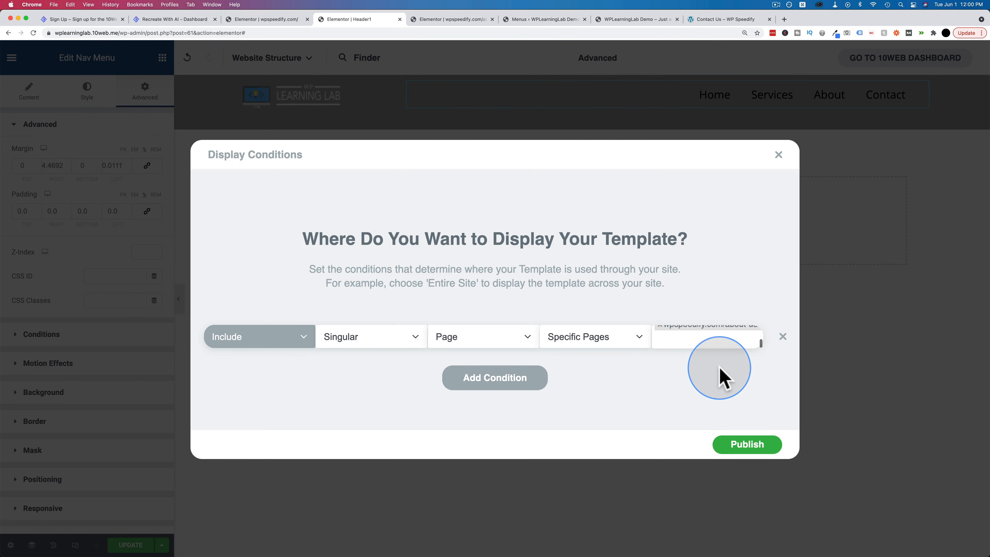
click(754, 446)
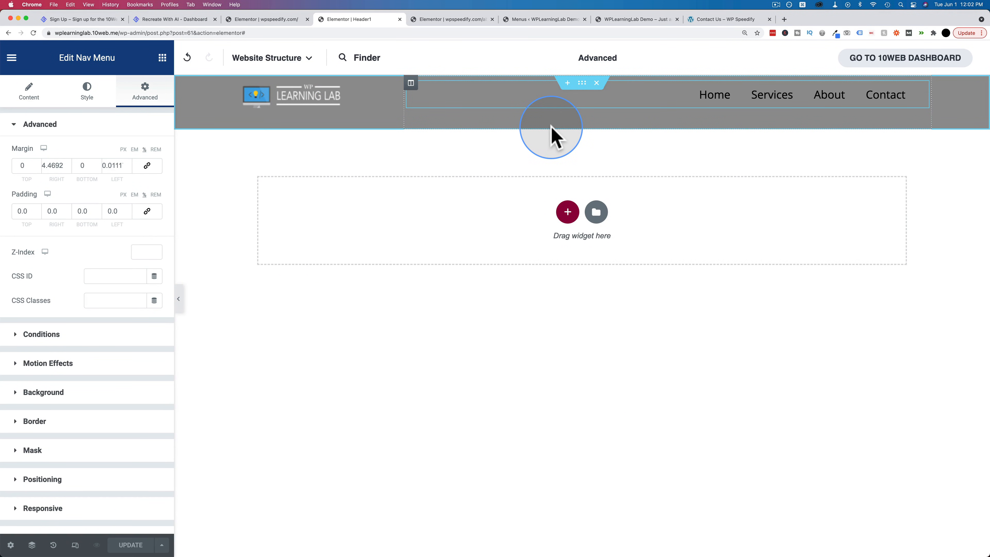
Return to the home page editor, dismiss the Current Header Template dialog, and update the page.
click(272, 20)
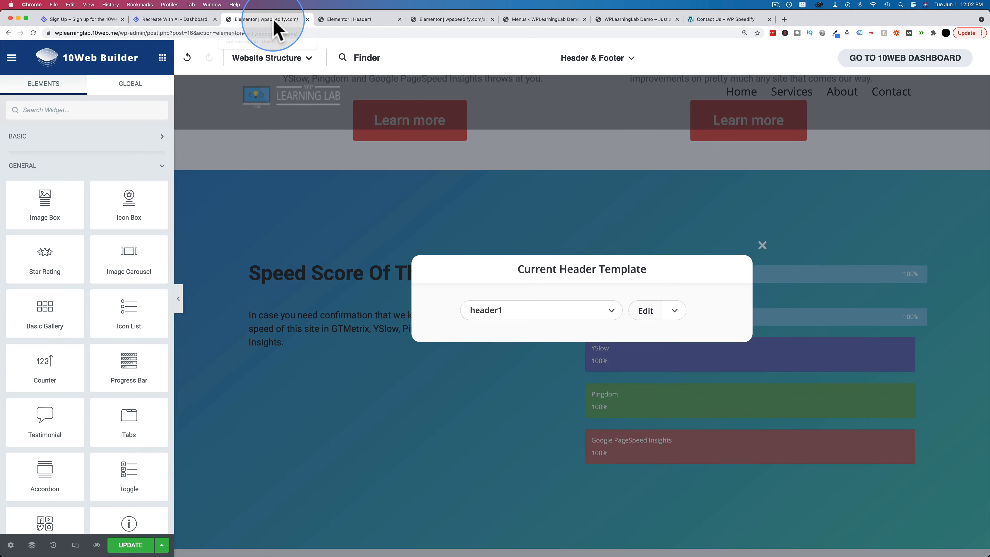
click(762, 246)
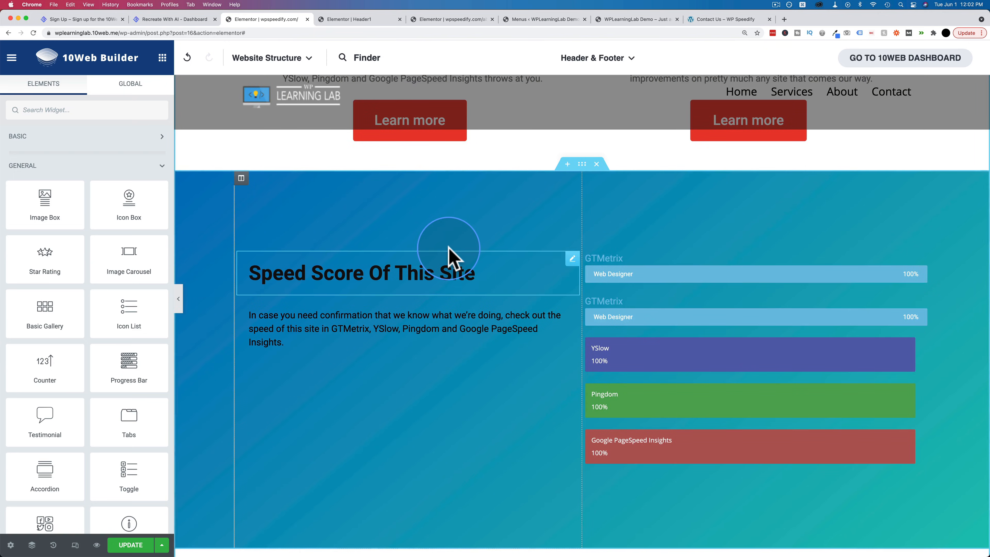
scroll(449, 254, up, 6)
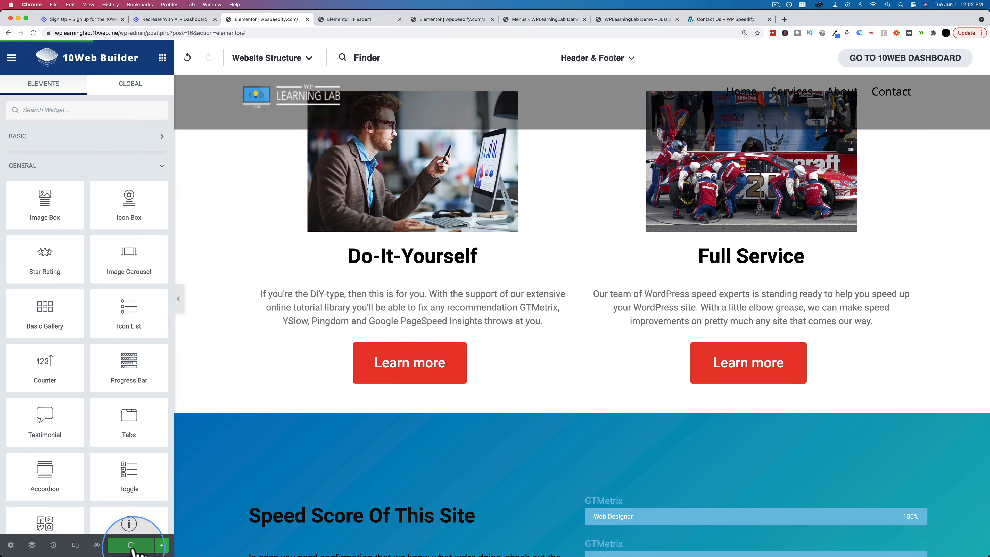
Go to the 10Web dashboard for the website and open the AI Builder's Templates page.
click(884, 67)
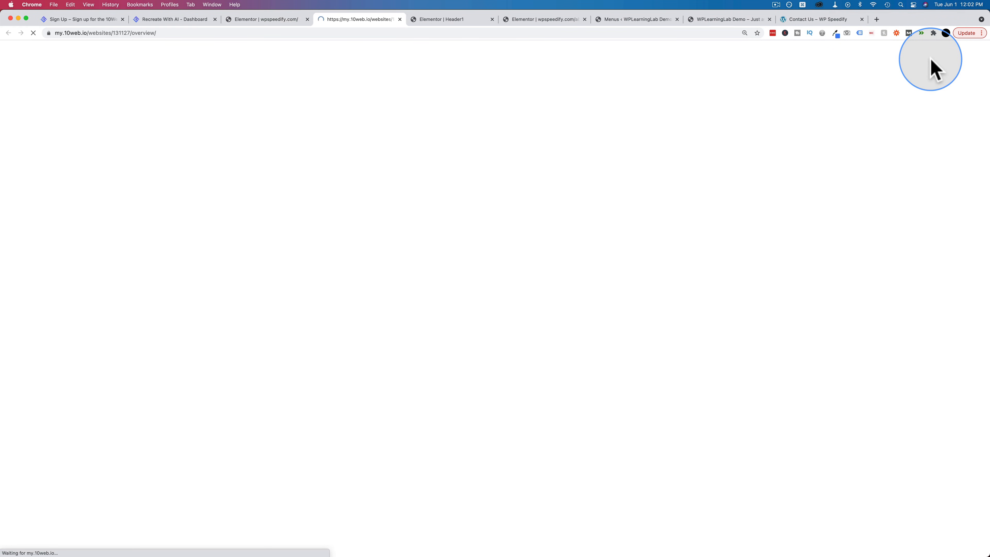
click(307, 19)
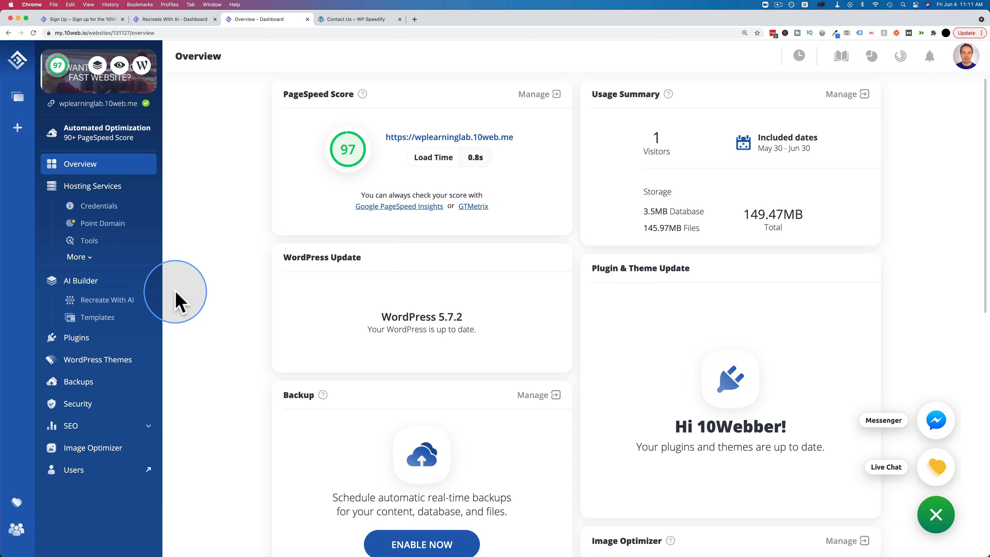
click(91, 318)
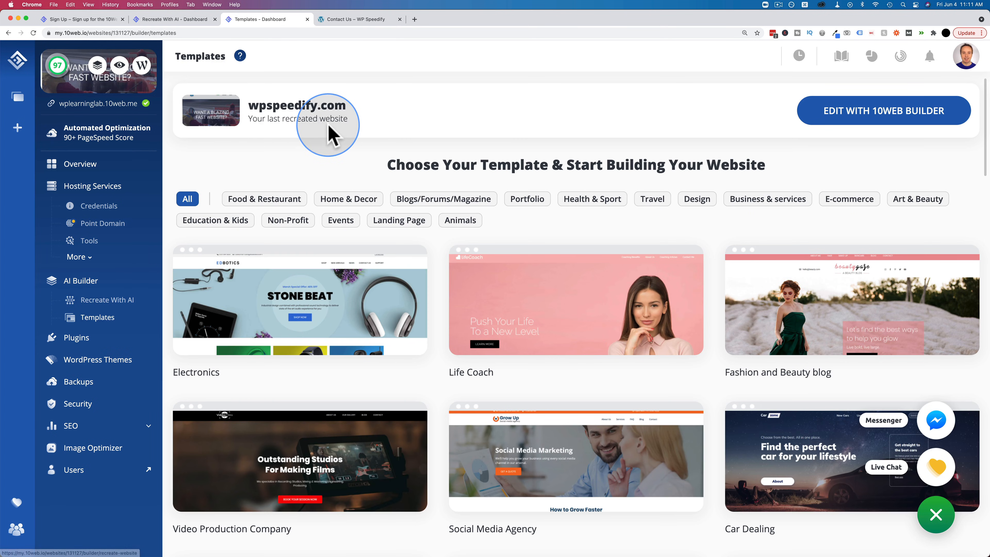
Browse the website template gallery as far as the E-commerce: Online Shopping template and bring up its import and preview options.
scroll(372, 164, down, 2)
scroll(372, 163, down, 2)
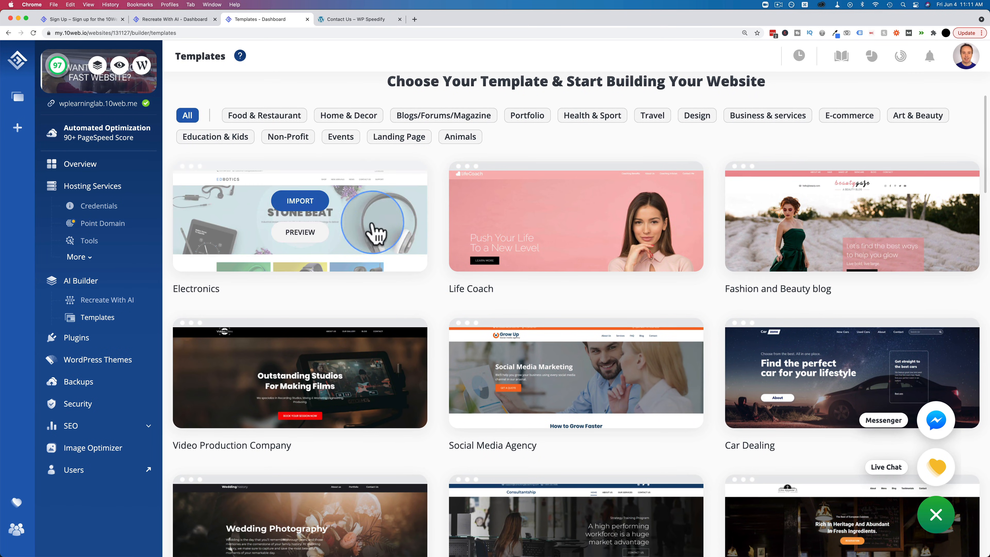
scroll(439, 230, down, 1)
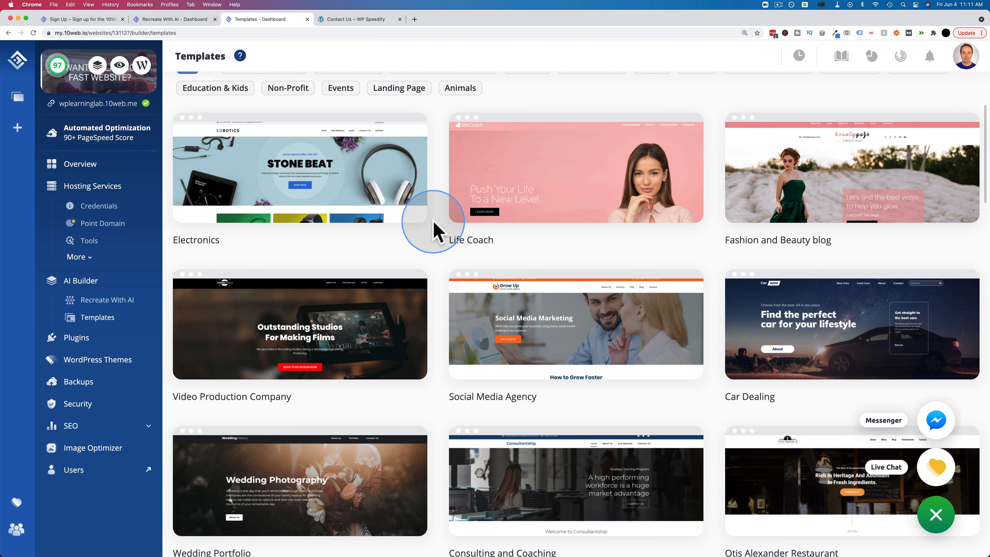
scroll(436, 230, down, 15)
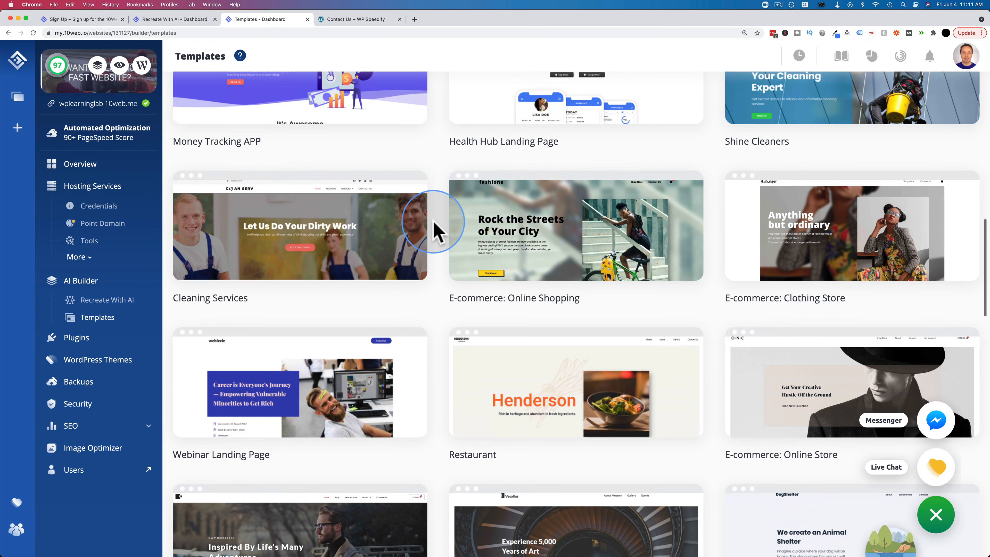
mouse_move(495, 249)
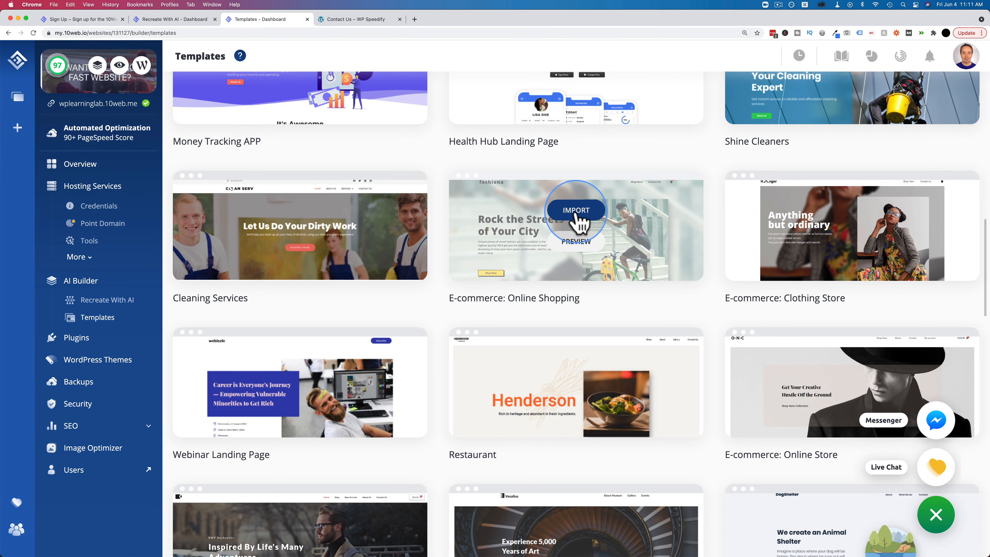
Browse the rest of the template gallery down to the Tea House template and collapse the chat contact options.
scroll(429, 312, down, 4)
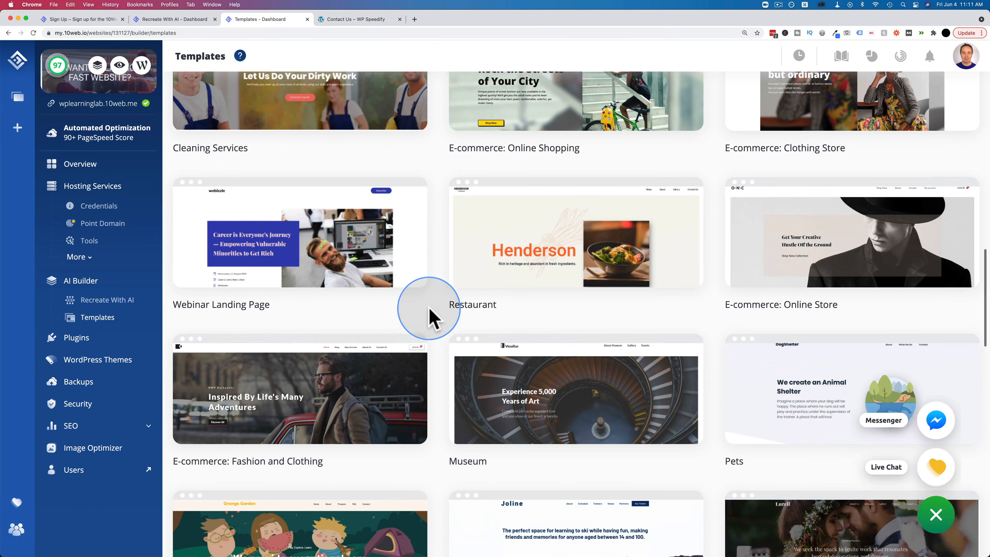
scroll(432, 316, down, 1)
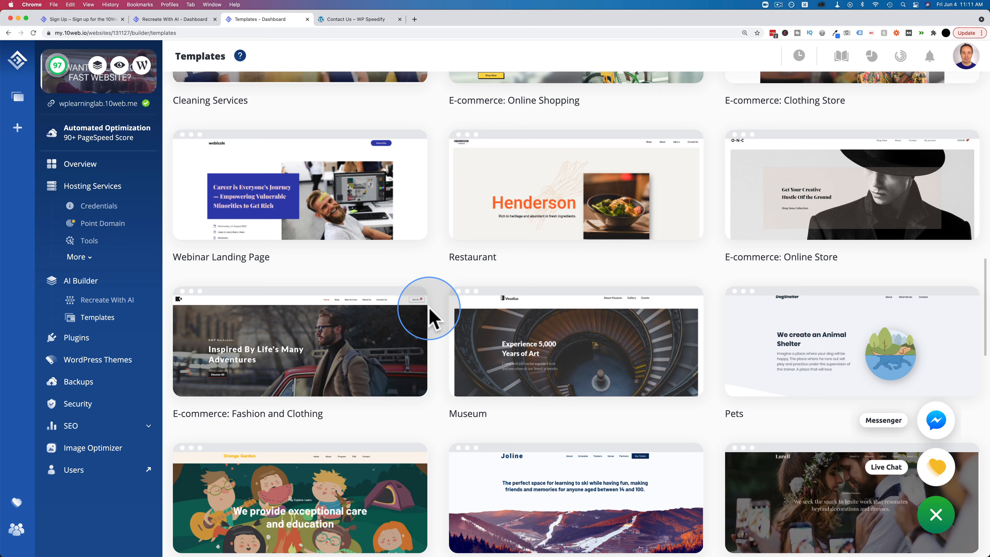
mouse_move(593, 221)
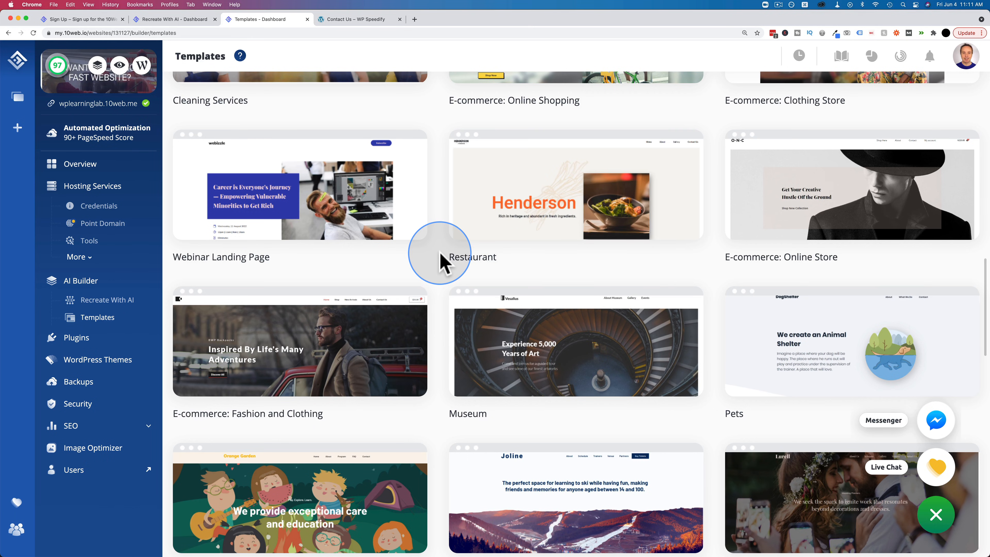
scroll(597, 215, down, 5)
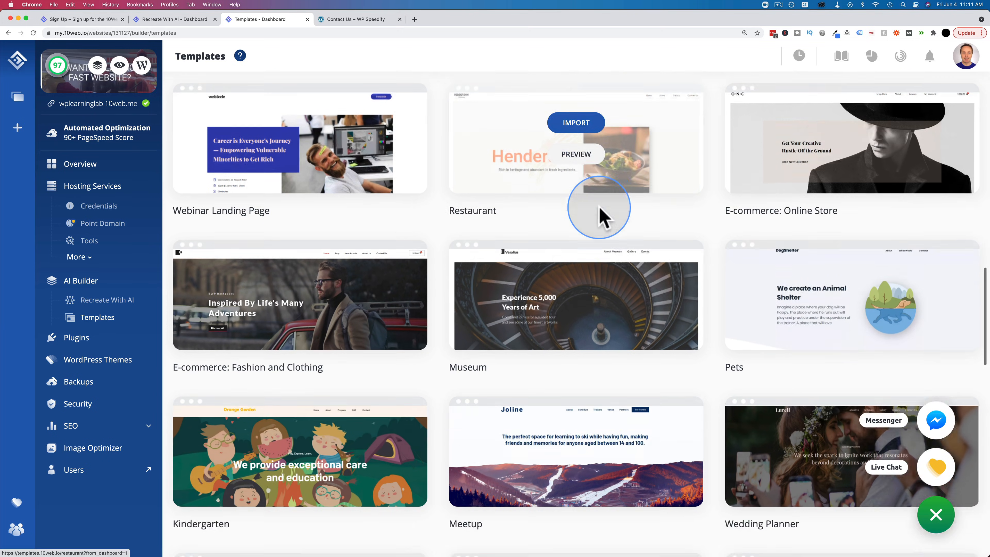
scroll(600, 216, down, 6)
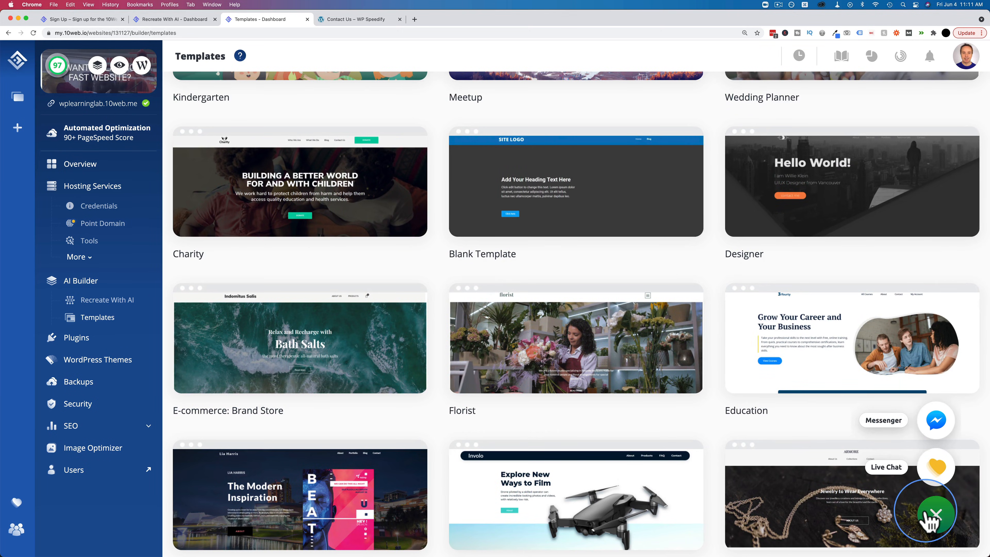
click(936, 515)
scroll(492, 419, down, 10)
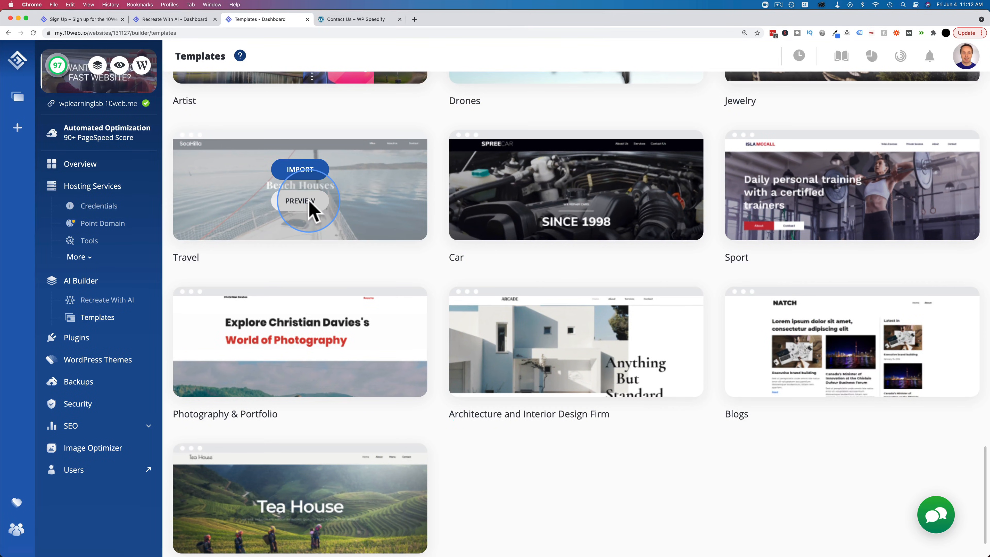
Preview the Travel template and look through its home page down to the Activities section.
click(310, 202)
scroll(636, 242, down, 10)
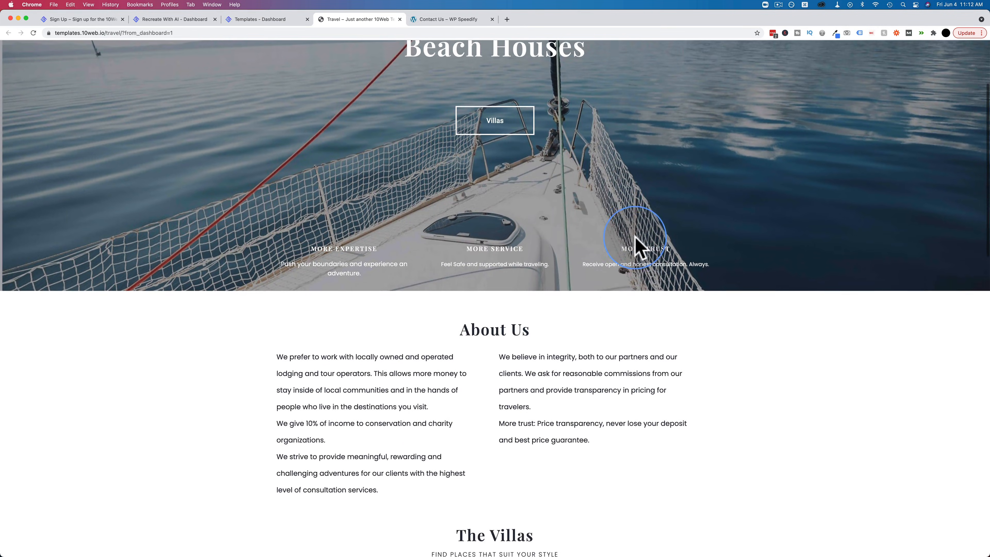
scroll(637, 242, down, 5)
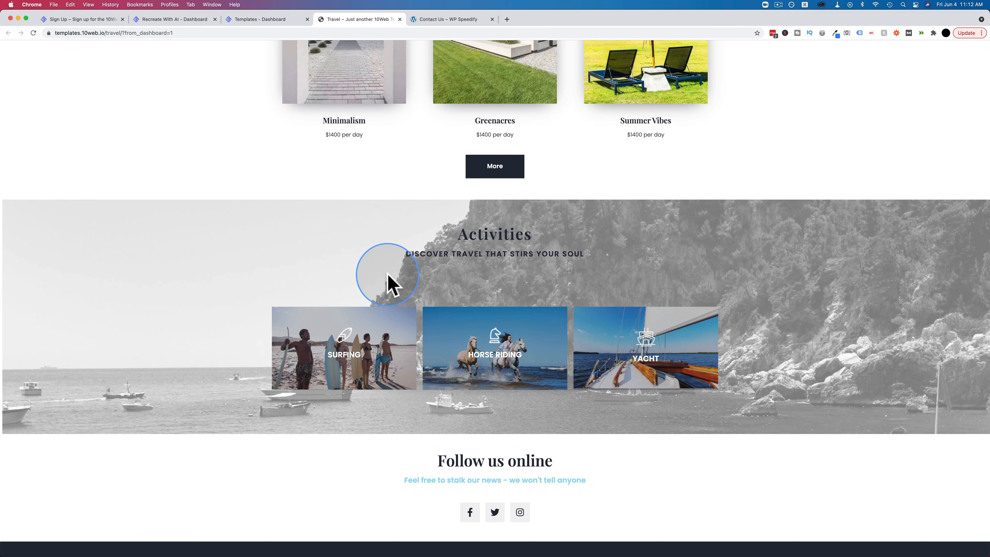
Open the Greenacres villa page in the Travel template preview, look it over and close the preview.
click(476, 79)
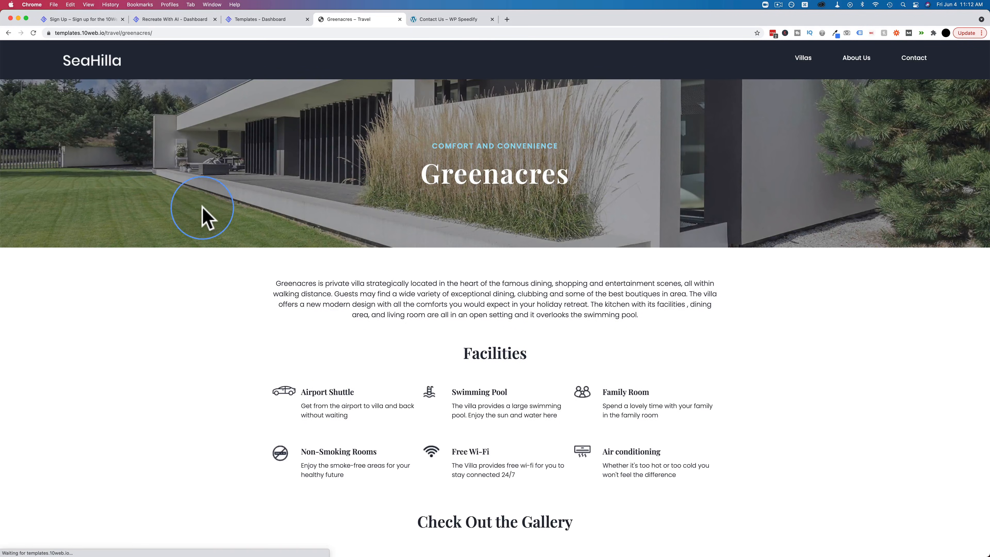
scroll(205, 216, down, 2)
scroll(205, 216, down, 5)
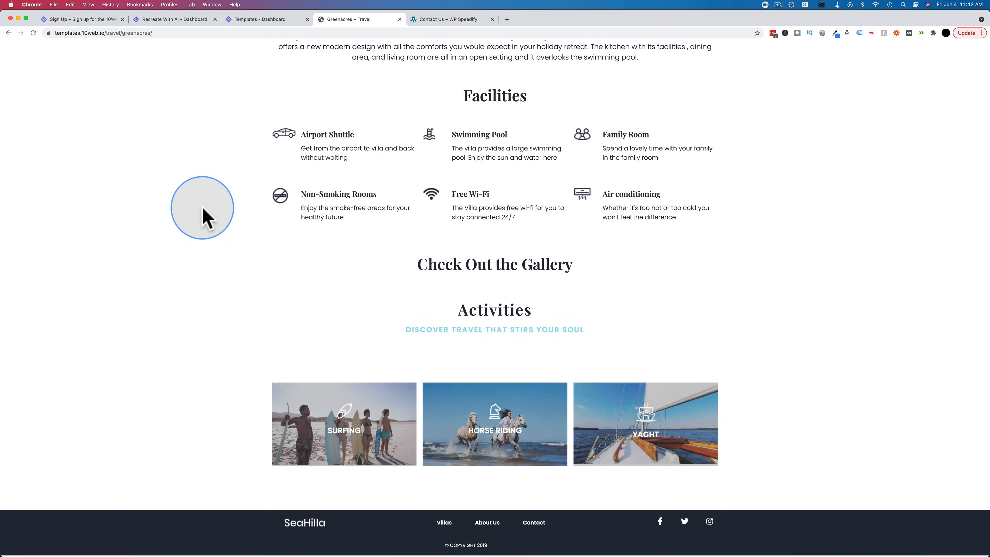
scroll(205, 216, up, 7)
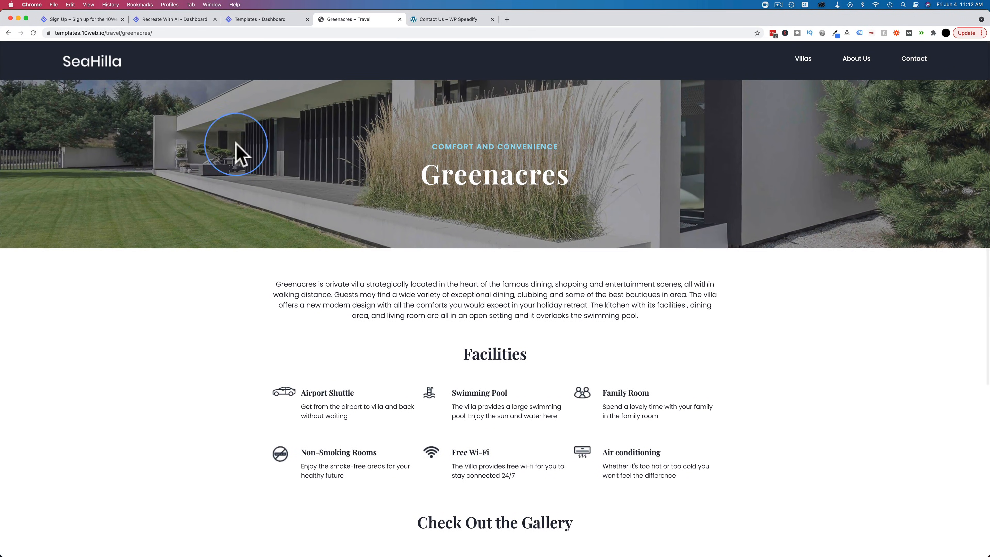
click(399, 20)
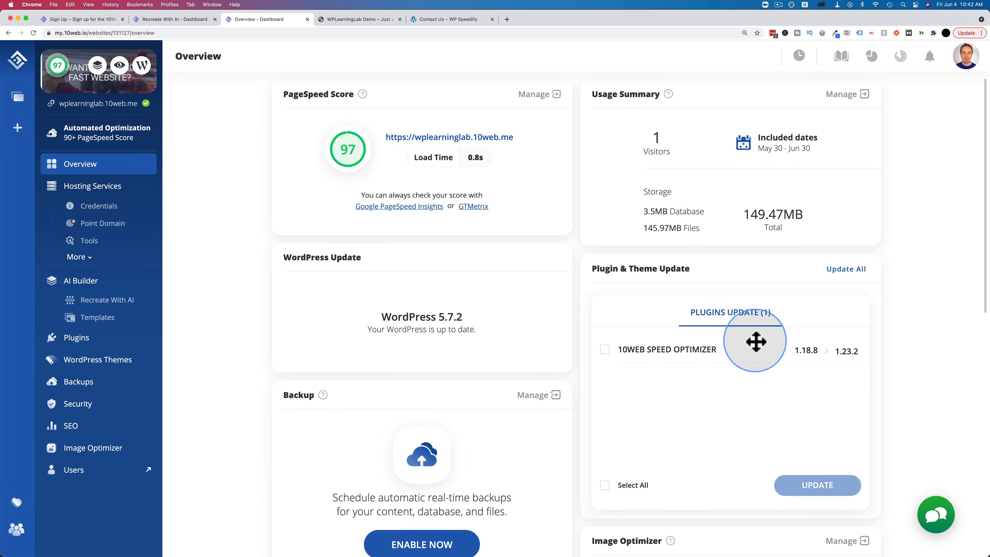
Look over the website's Overview page, go to the Websites list and reopen the management overview of WPLearningLab Demo.
scroll(574, 360, down, 4)
scroll(575, 360, up, 4)
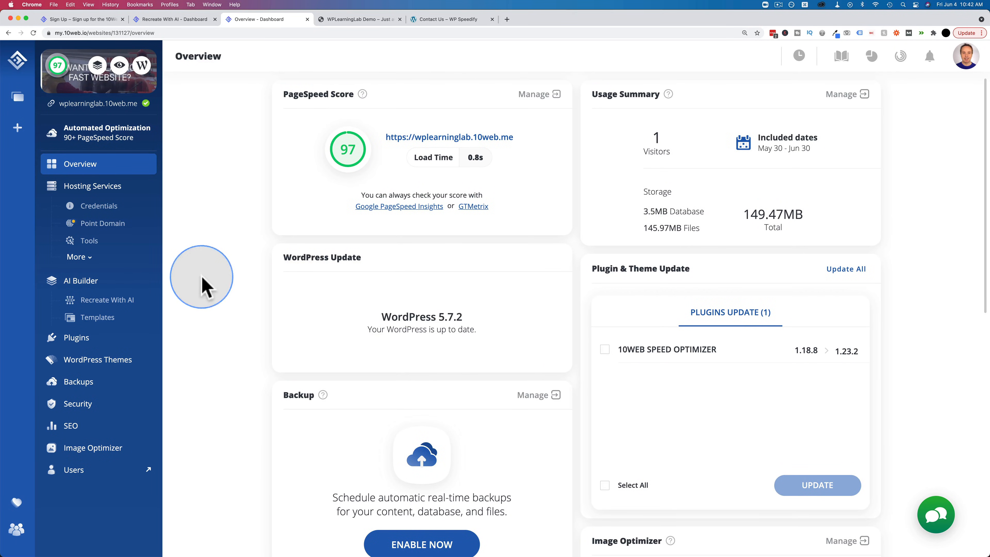
click(16, 98)
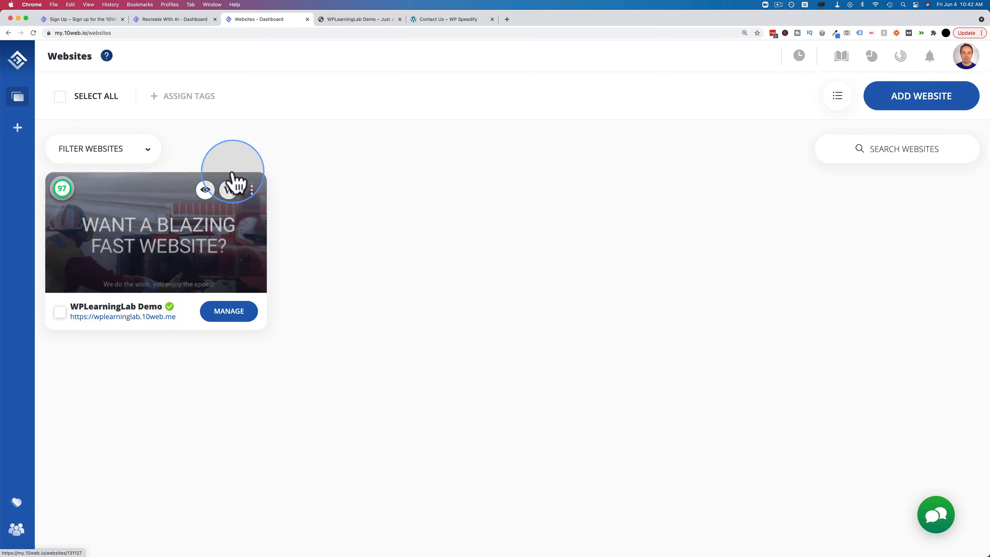
click(230, 318)
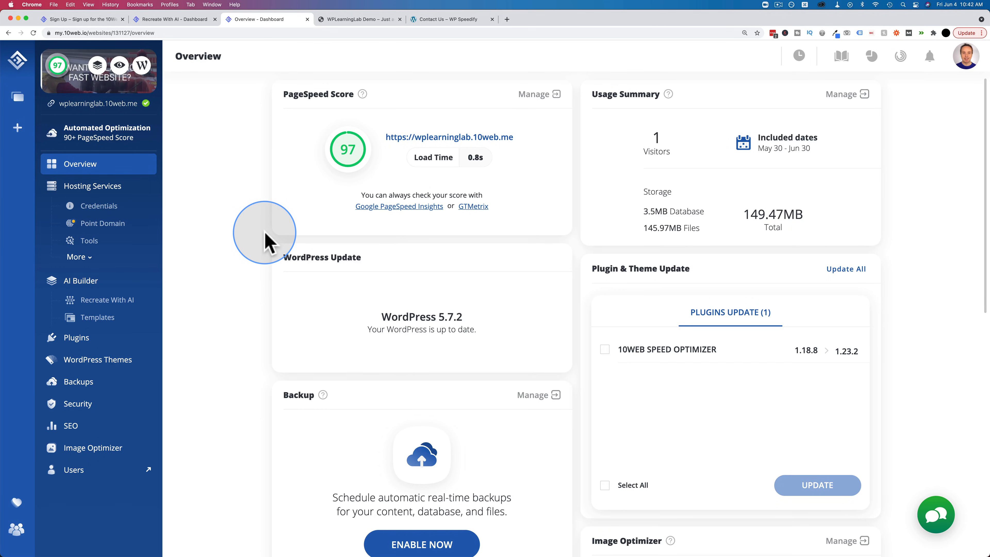
scroll(199, 312, down, 2)
Open the website's Plugins page and look through its lists of all, active and inactive plugins.
click(73, 344)
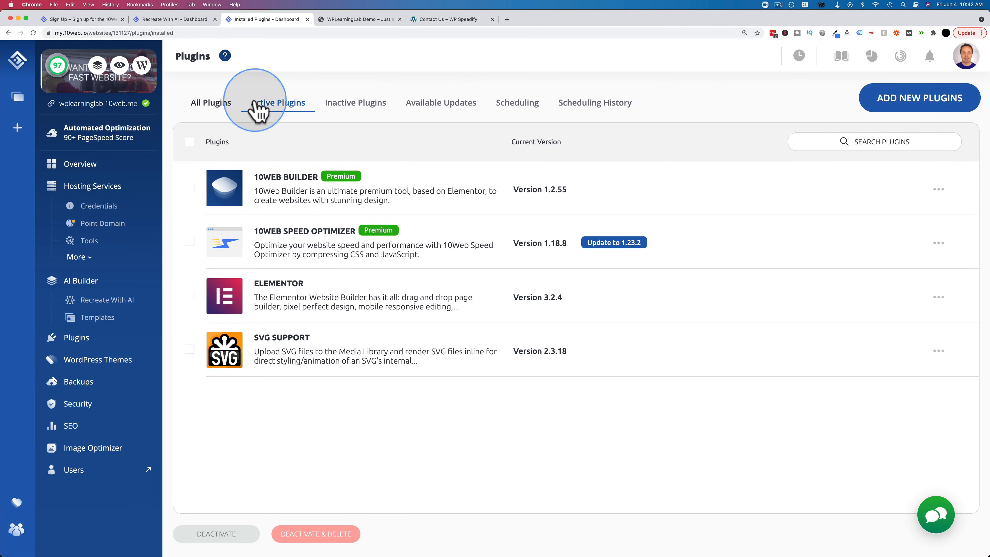
click(206, 105)
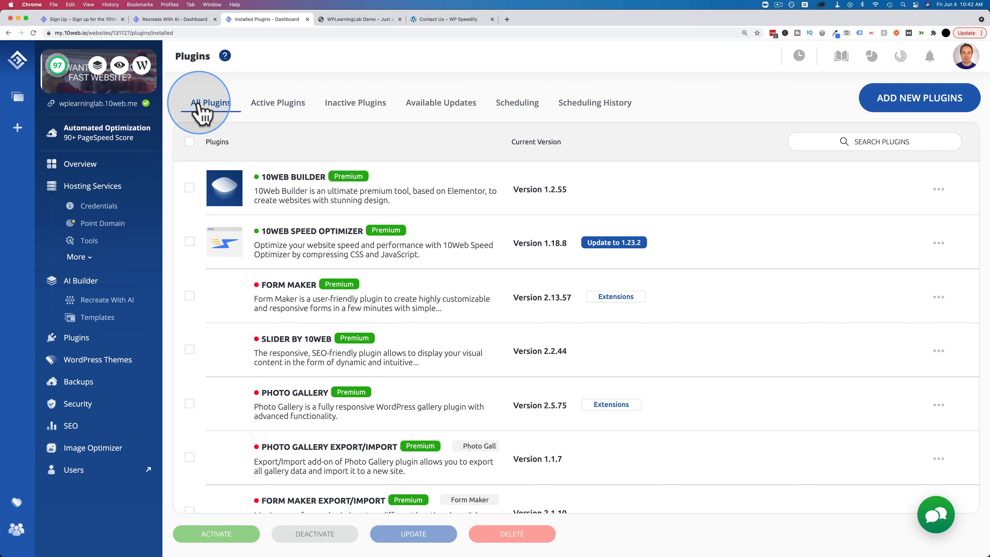
scroll(221, 394, down, 5)
scroll(233, 351, up, 5)
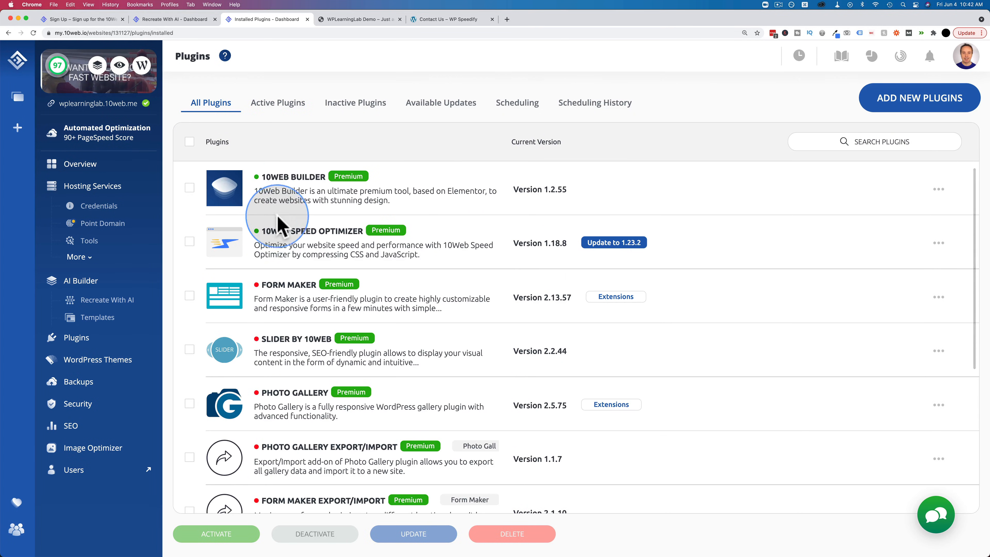
click(292, 112)
click(353, 105)
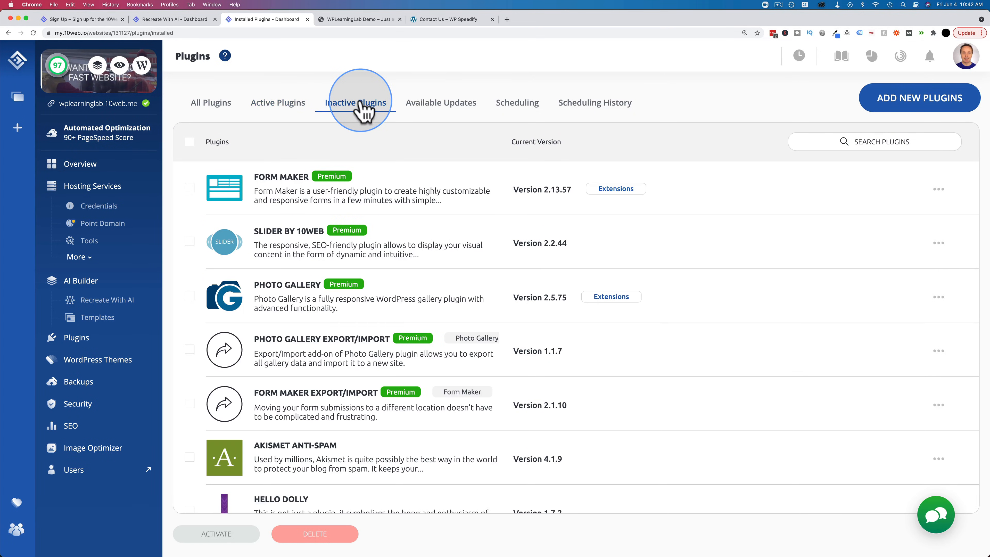
Update the 10Web Speed Optimizer plugin to version 1.23.2 from the available updates.
click(458, 105)
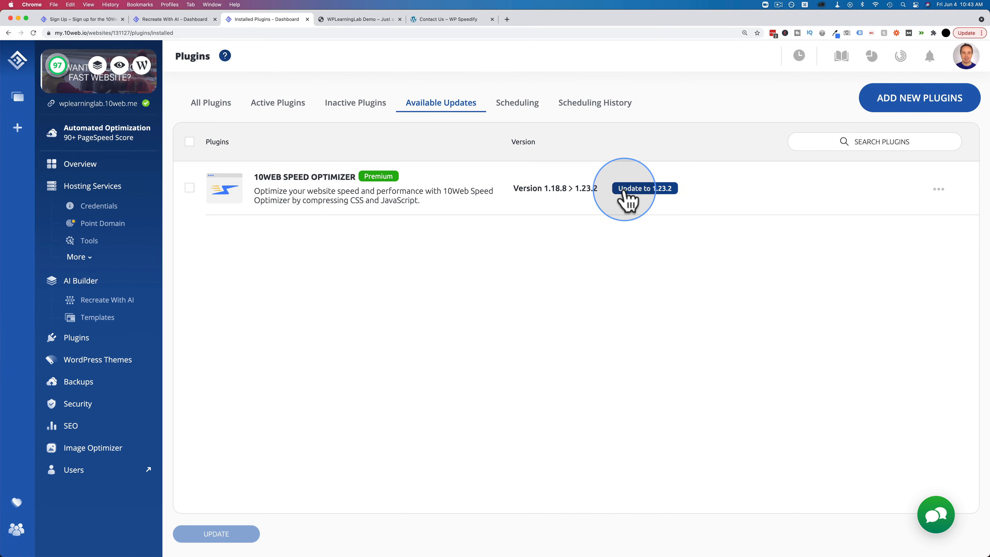
click(638, 192)
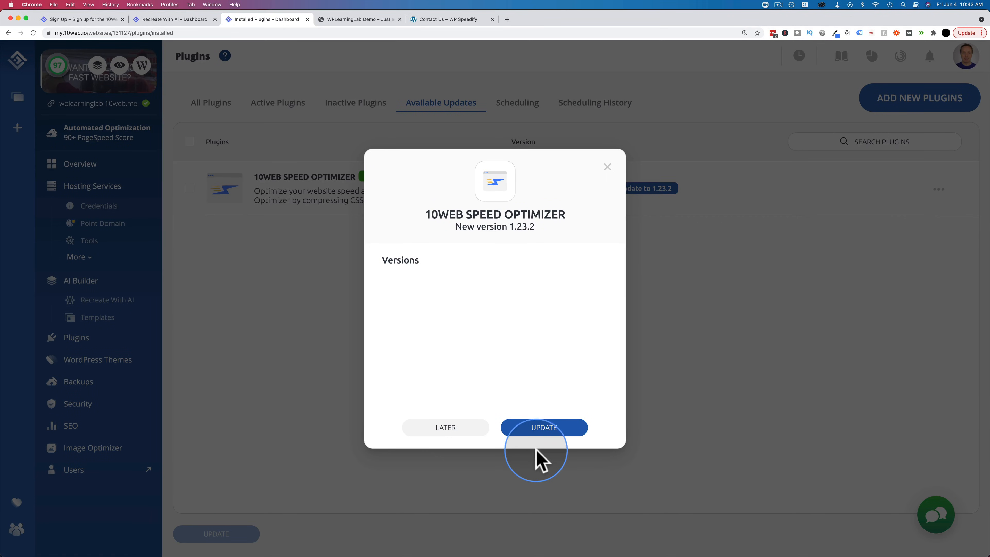
click(544, 430)
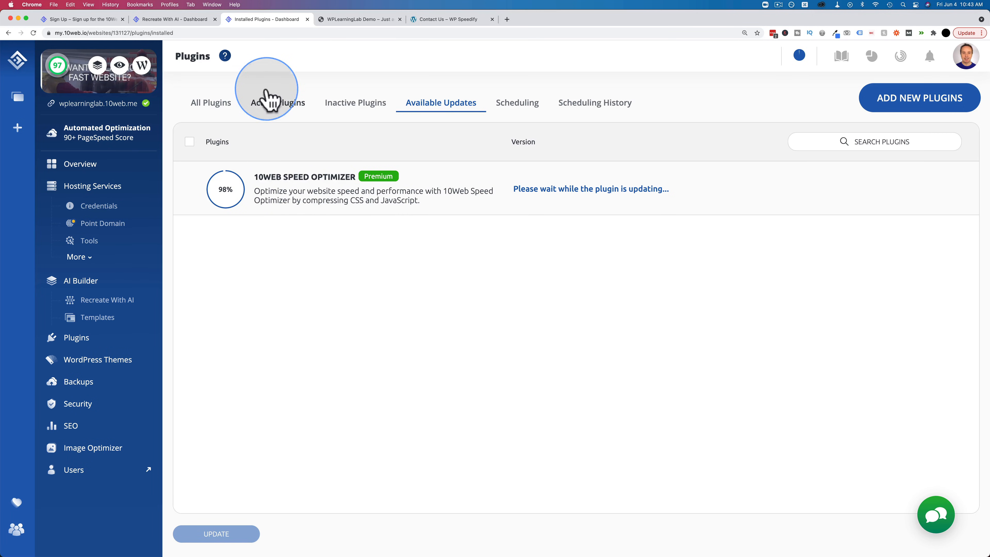
Select all active plugins to view the bulk deactivate and delete options, and recheck the available updates.
click(282, 111)
click(190, 142)
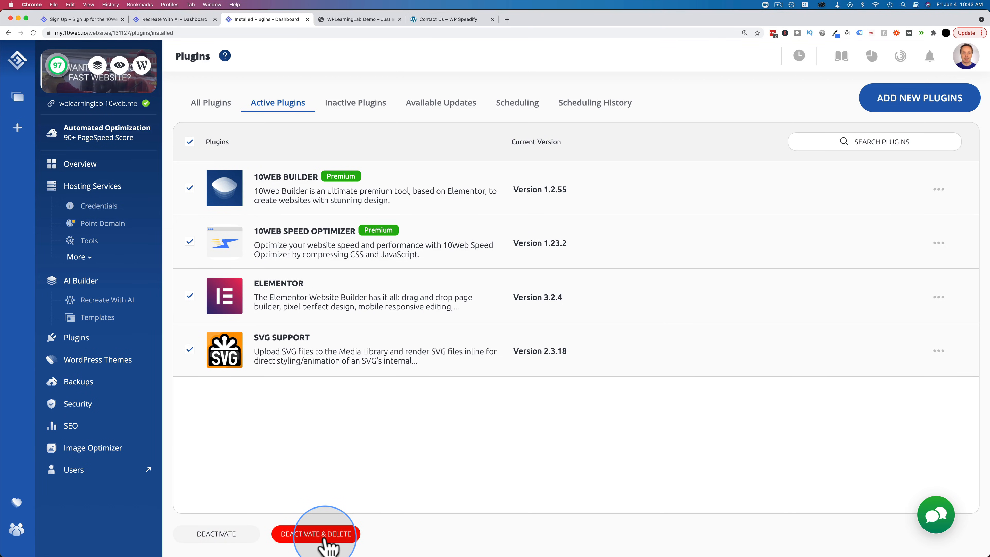
click(429, 103)
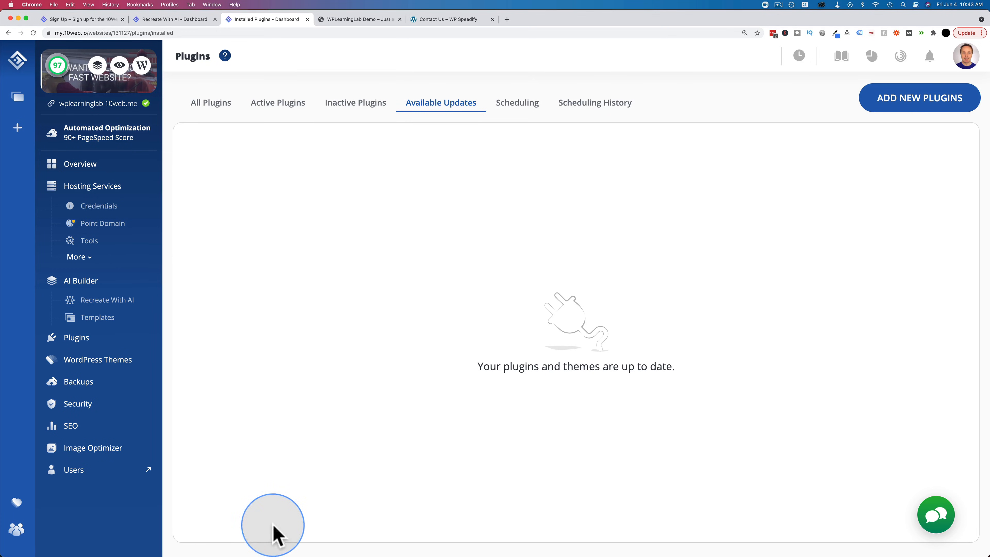
Enable scheduling for plugin updates and look over the schedule options.
click(531, 112)
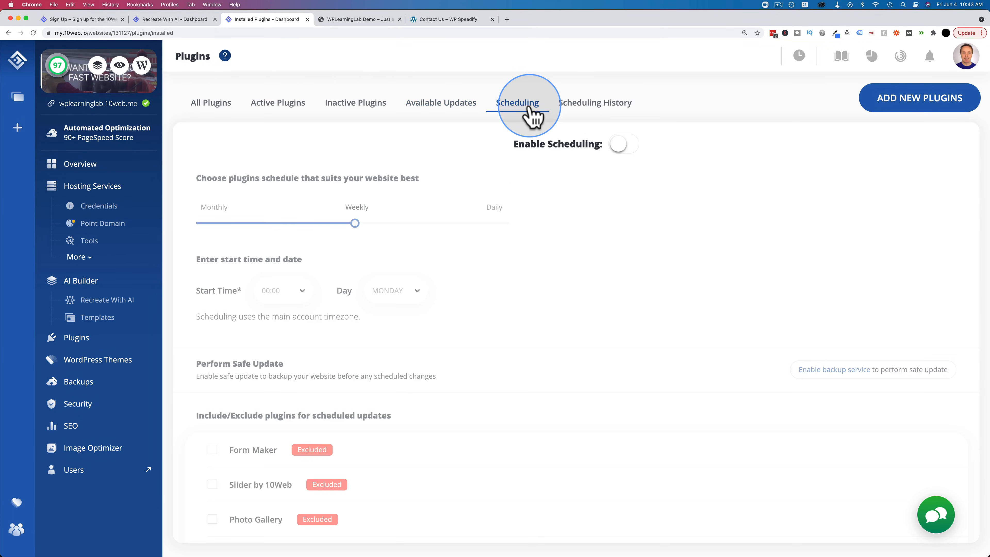
click(626, 146)
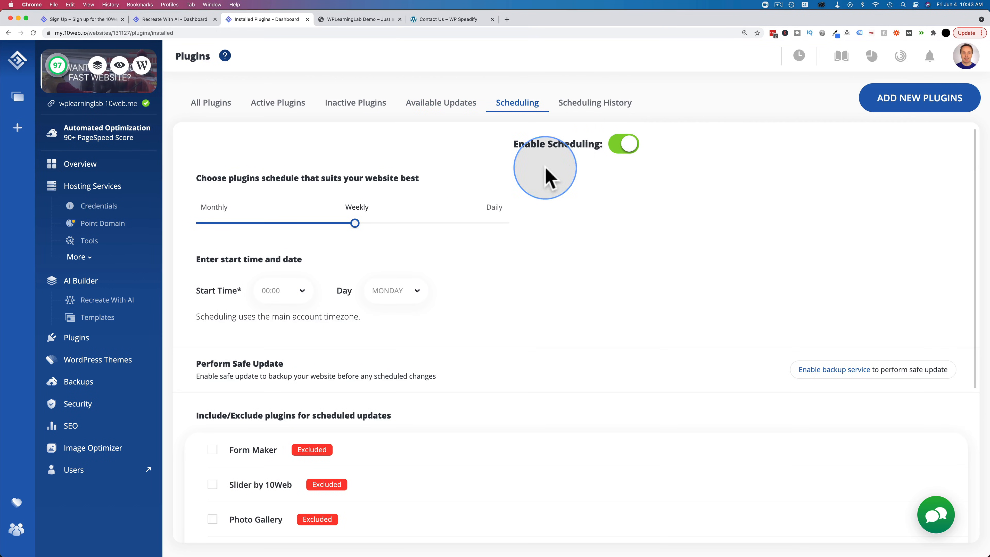
scroll(464, 187, down, 3)
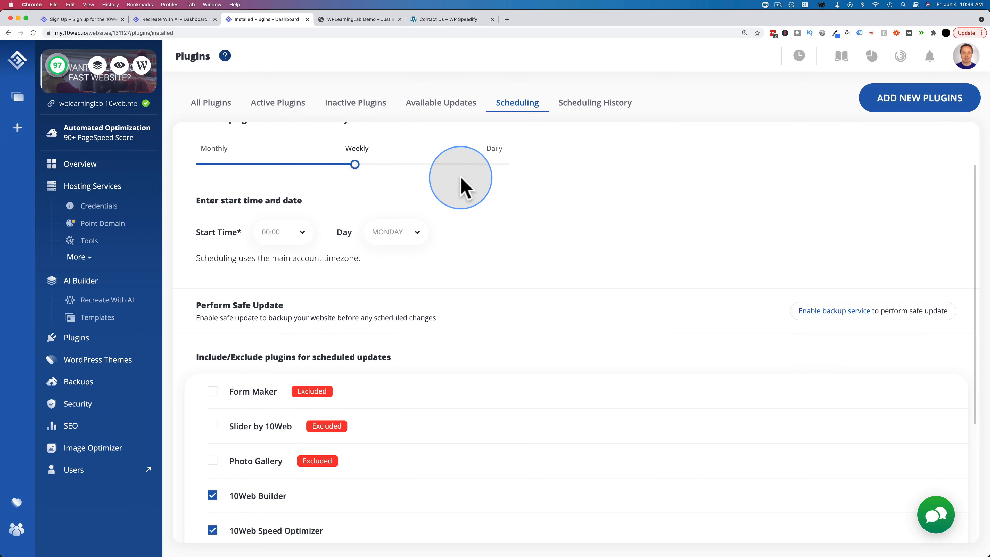
scroll(461, 177, up, 2)
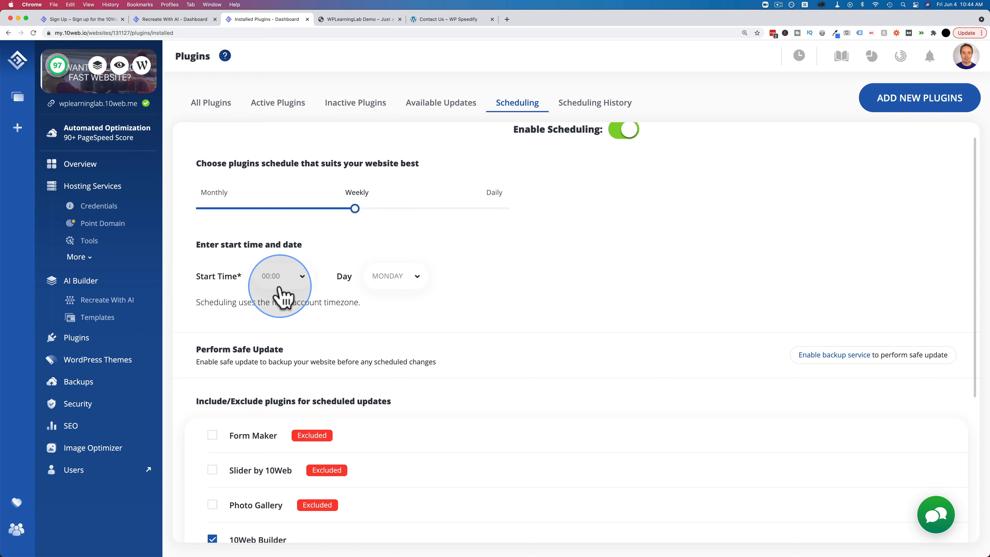
Set the plugin update schedule's start time to 23:00 and its day to Wednesday.
click(283, 277)
scroll(279, 247, down, 10)
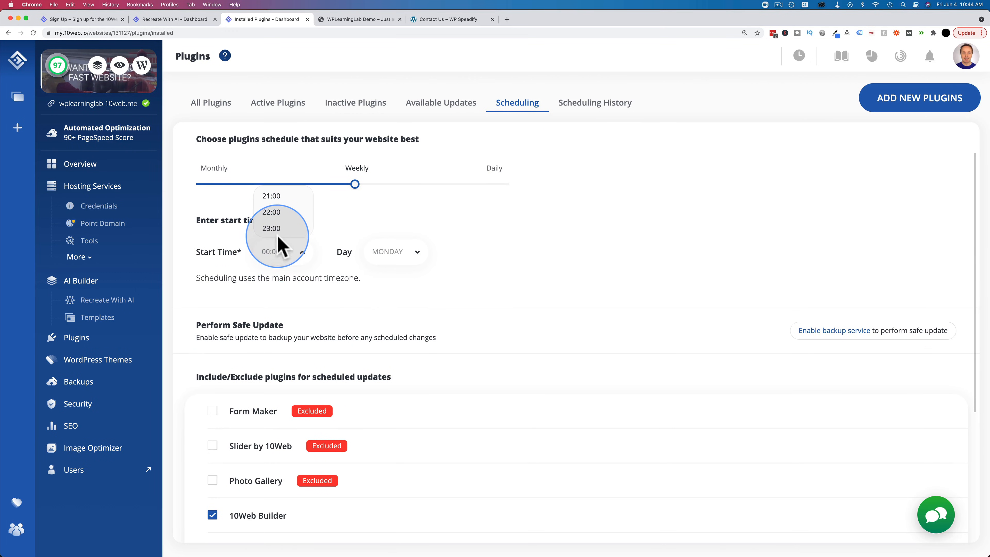
click(275, 228)
click(400, 260)
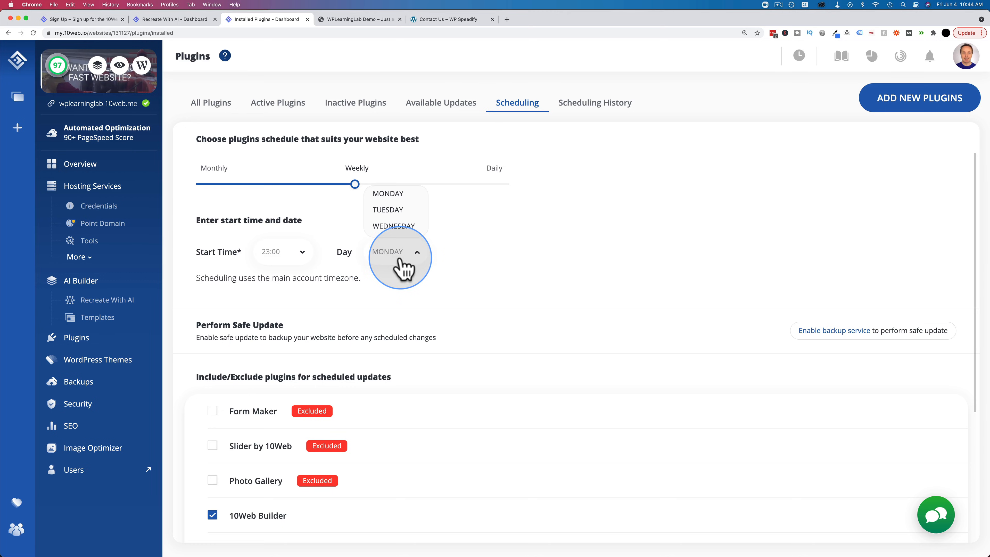
click(397, 227)
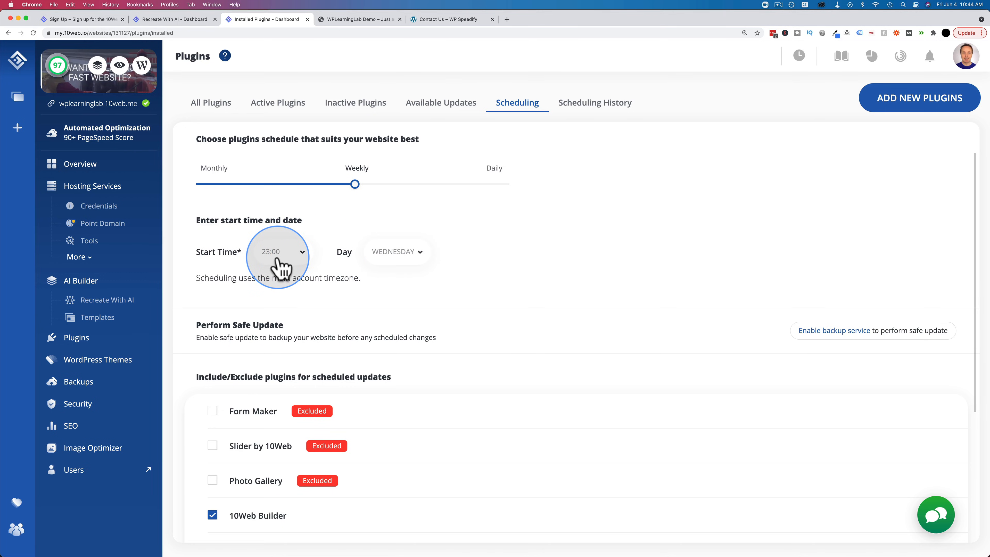
Review which plugins are included in or excluded from the scheduled updates.
scroll(559, 270, down, 2)
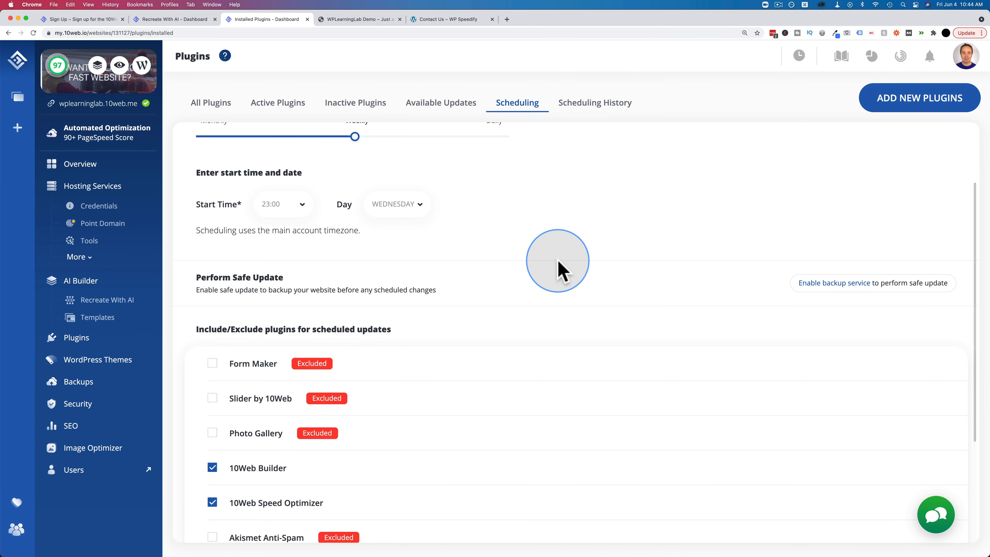
scroll(559, 270, down, 3)
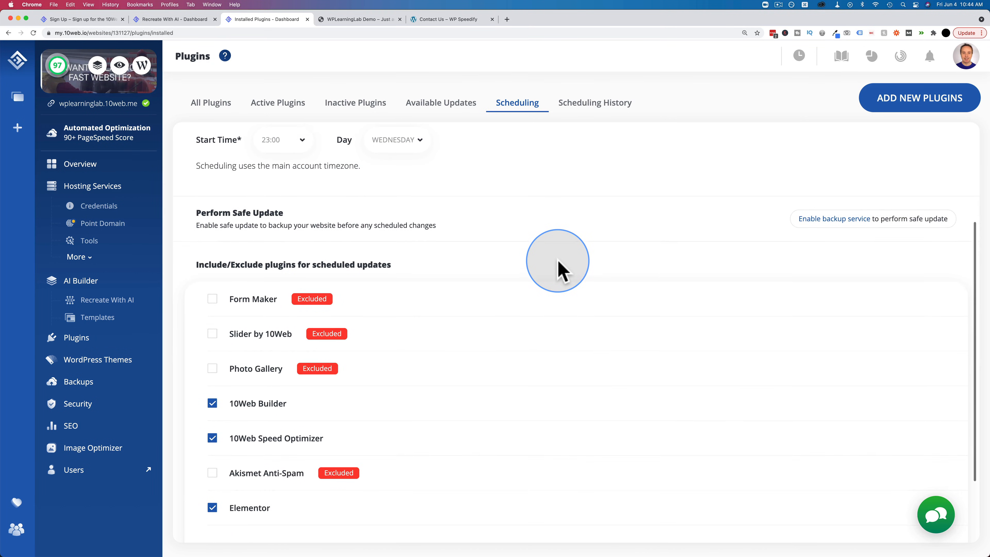
scroll(559, 270, down, 3)
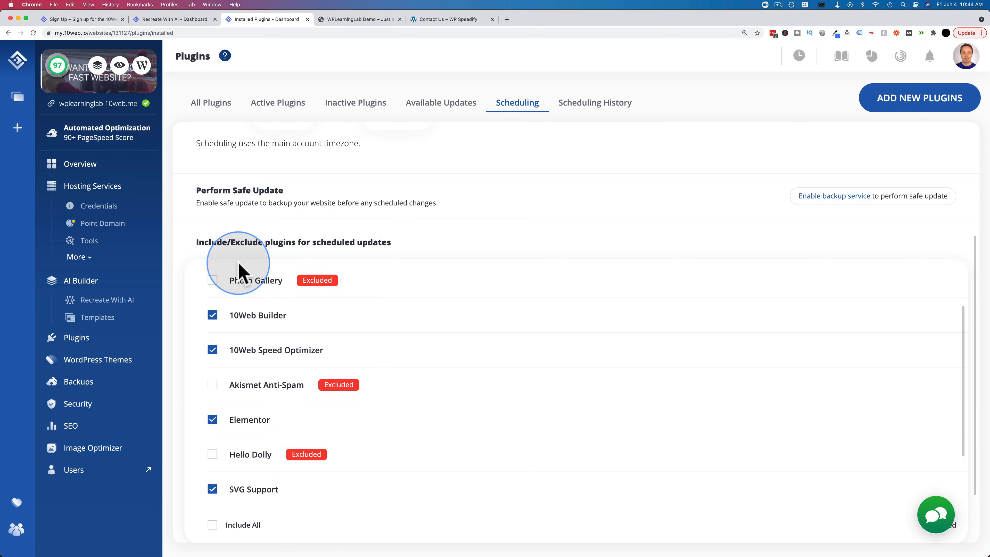
scroll(210, 320, up, 1)
scroll(206, 314, up, 2)
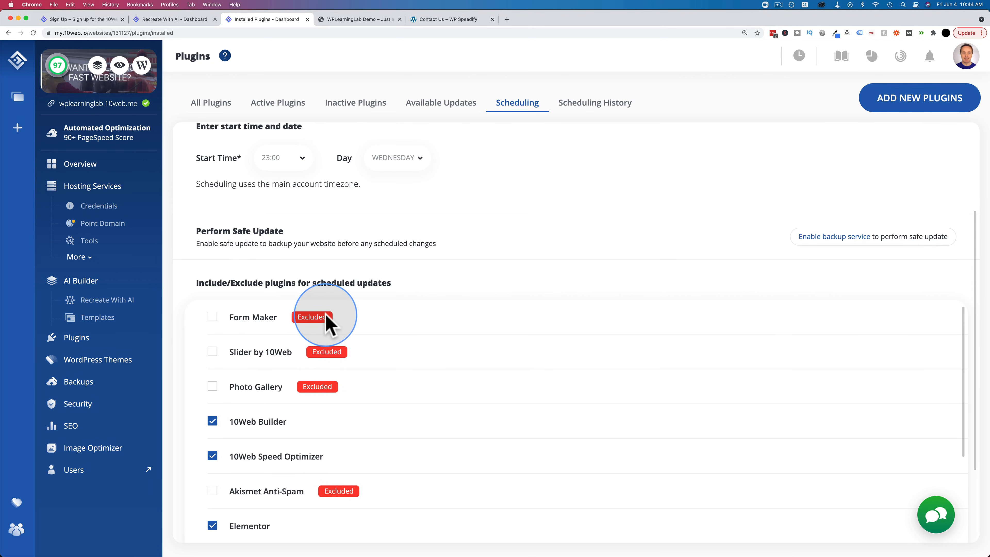
Include Form Maker in the scheduled plugin updates and turn plugin update scheduling back off.
click(211, 319)
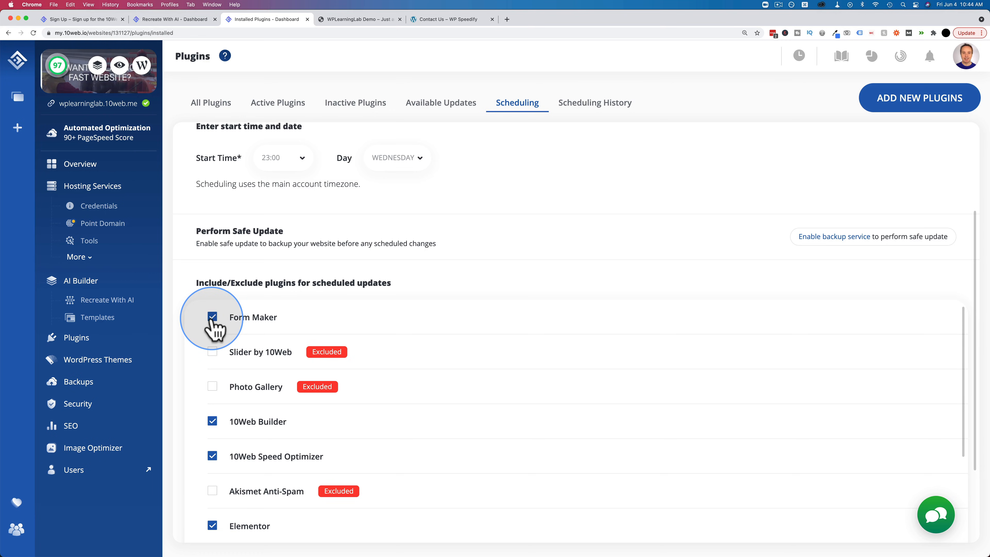
scroll(200, 361, down, 2)
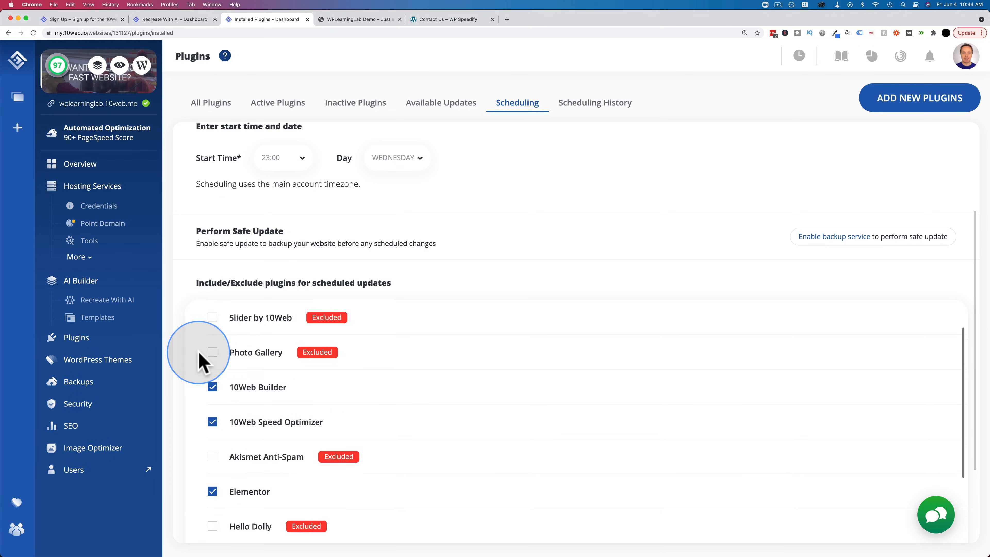
scroll(199, 359, down, 3)
scroll(184, 389, down, 3)
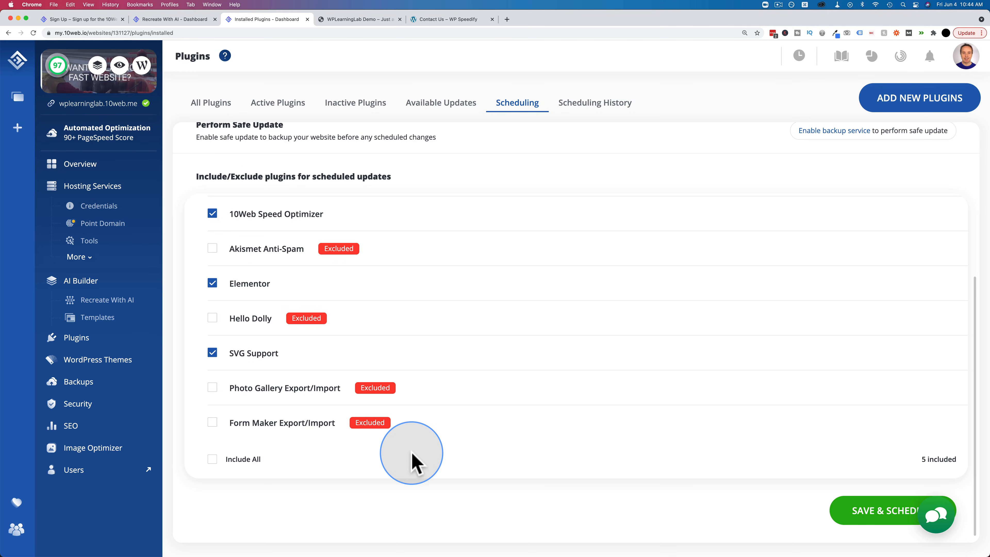
scroll(414, 460, up, 10)
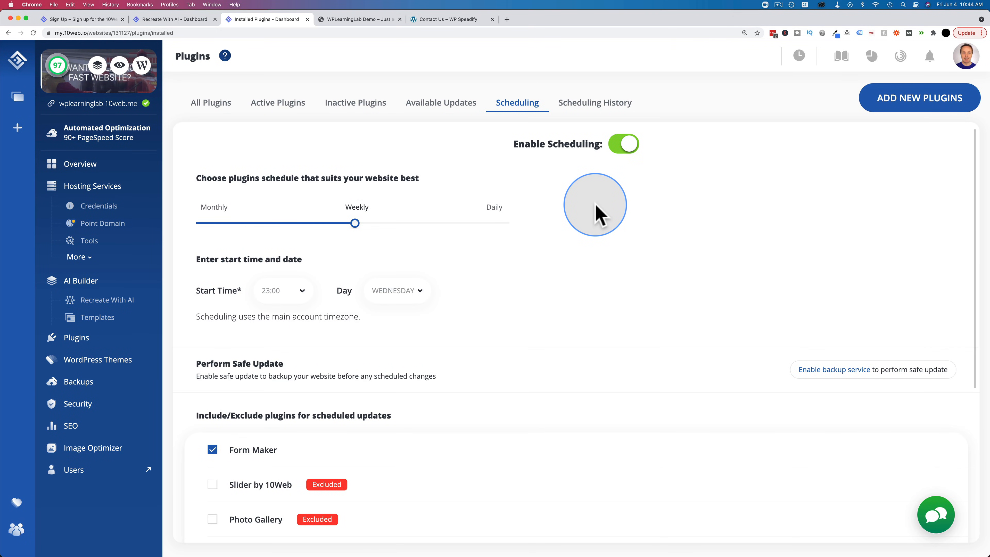
click(624, 144)
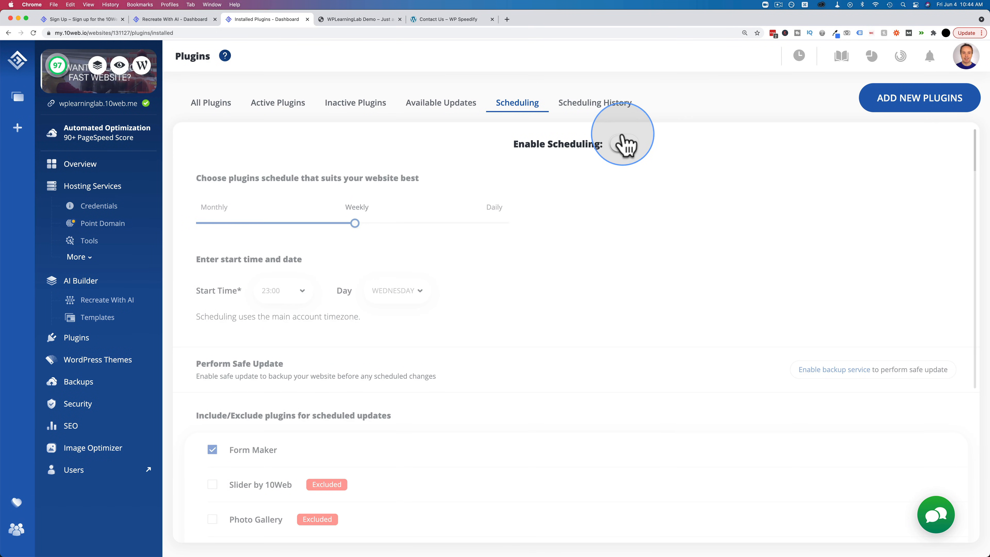
Open the site's backups page and read the information on automatic backup frequency and storage duration.
click(79, 382)
drag(445, 300, 676, 331)
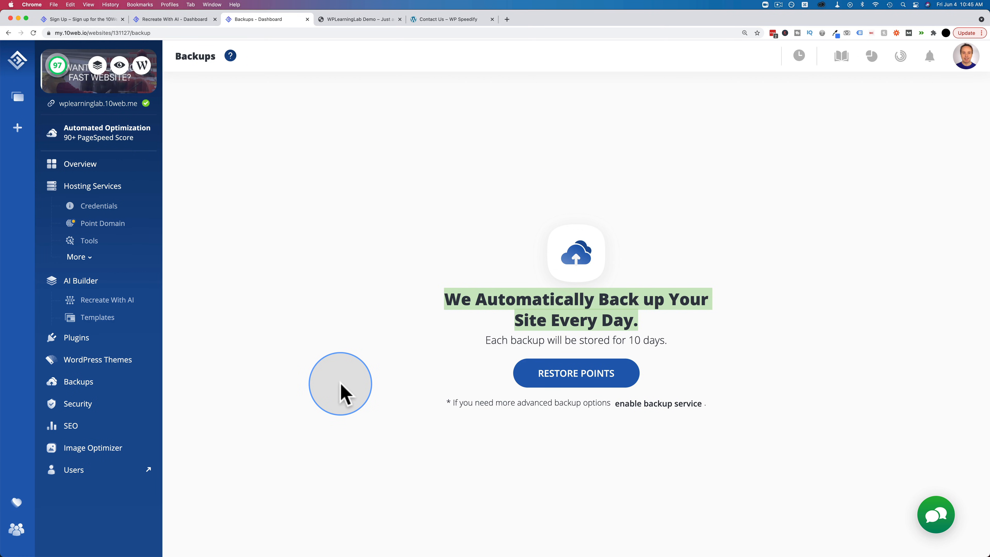
click(382, 421)
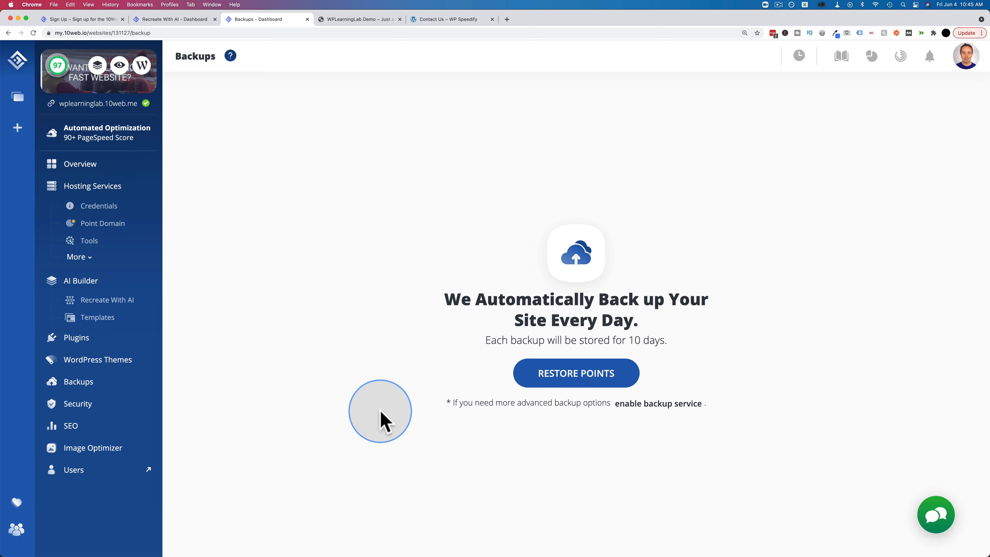
drag(485, 340, 672, 338)
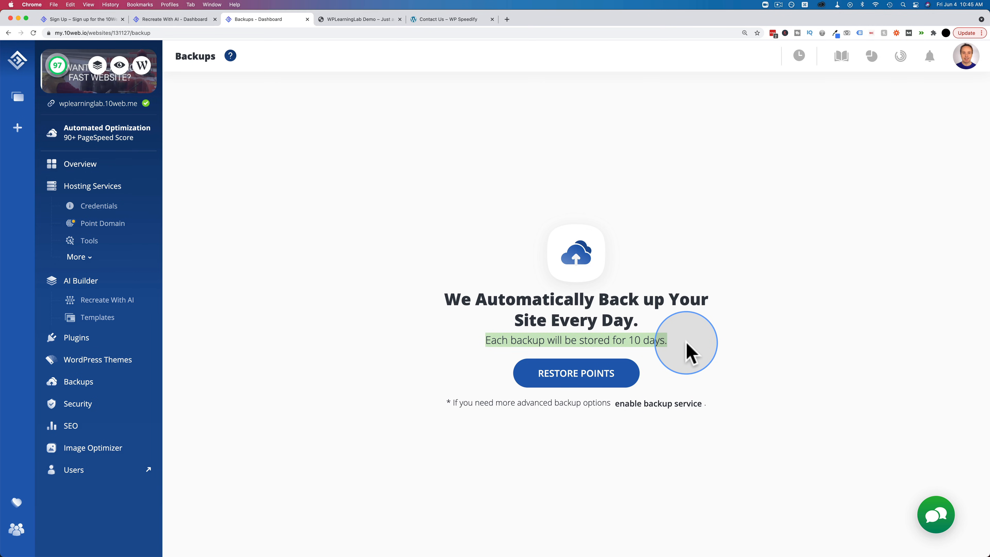
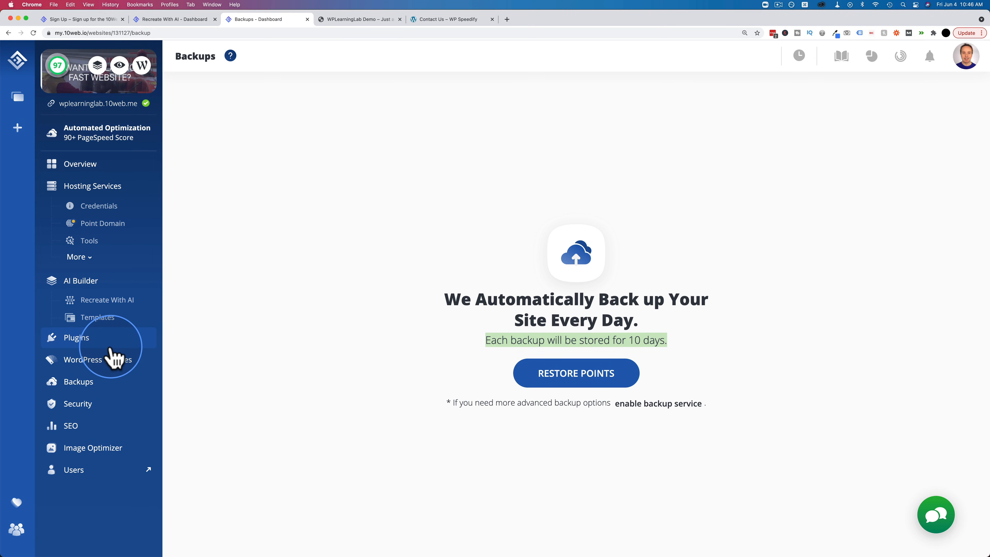
Look over the installed WordPress themes and the scheduling options for theme updates.
click(96, 365)
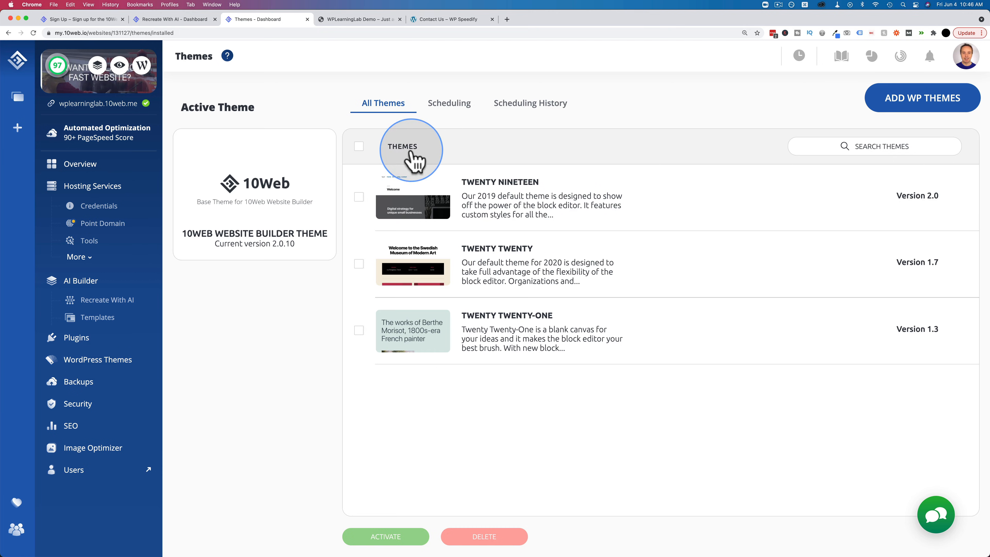
click(450, 105)
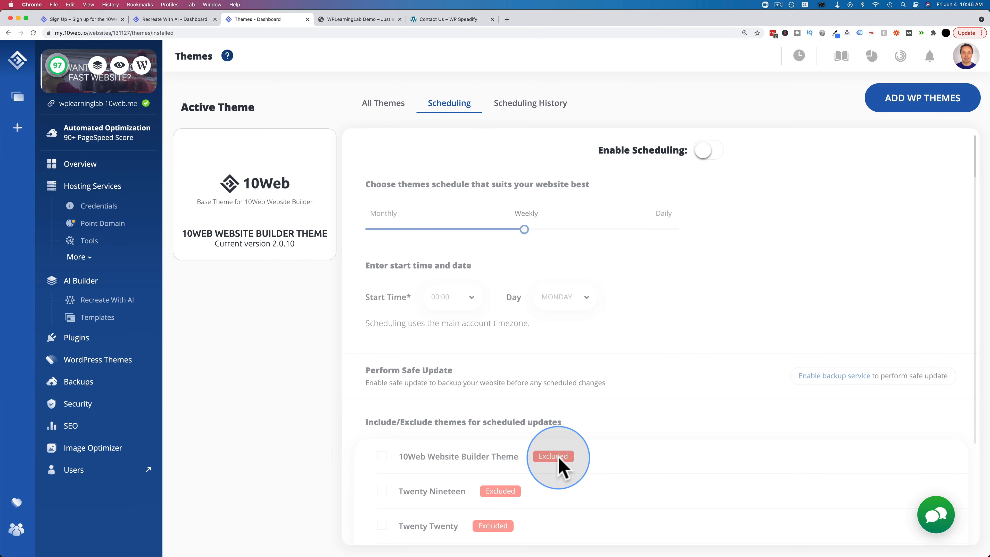
click(383, 103)
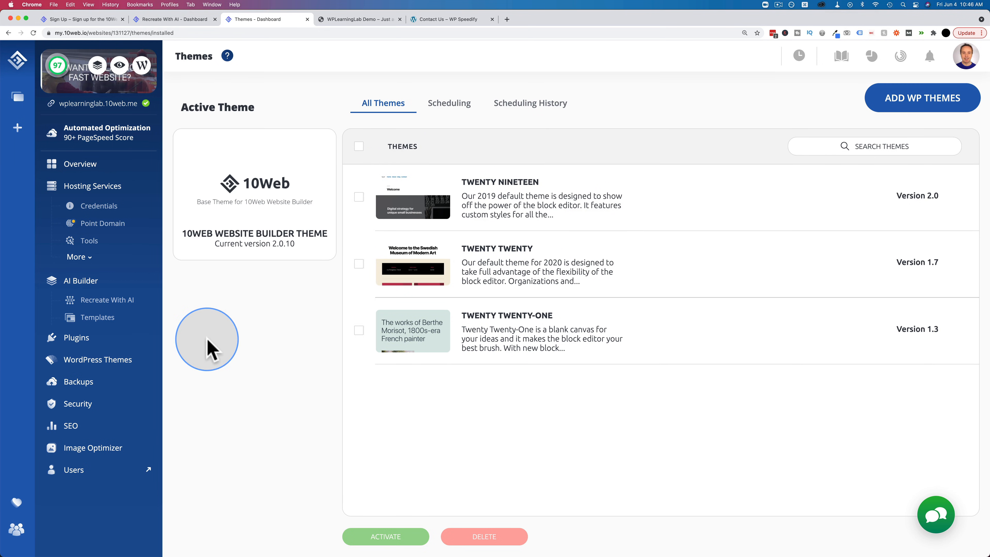
Enable the security service for the website.
click(78, 406)
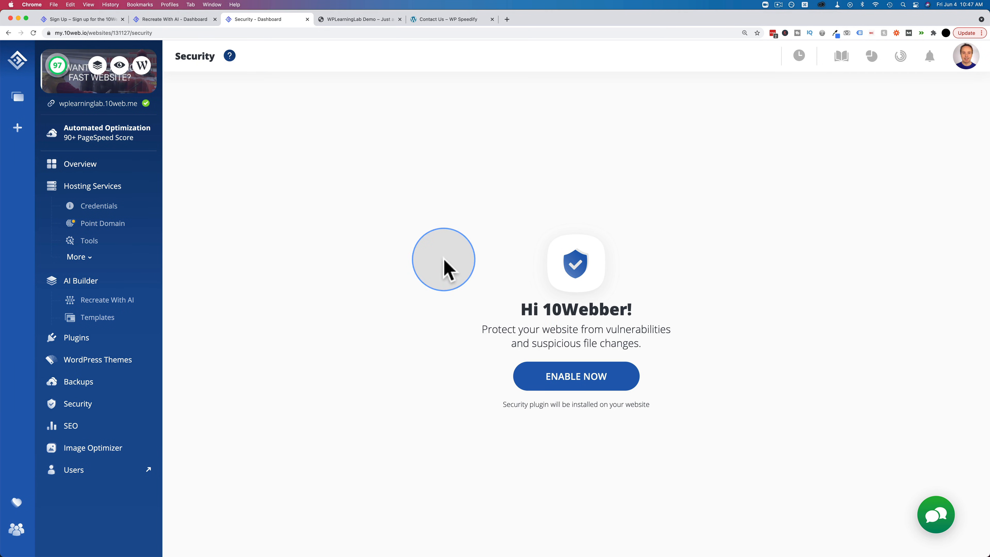
click(562, 386)
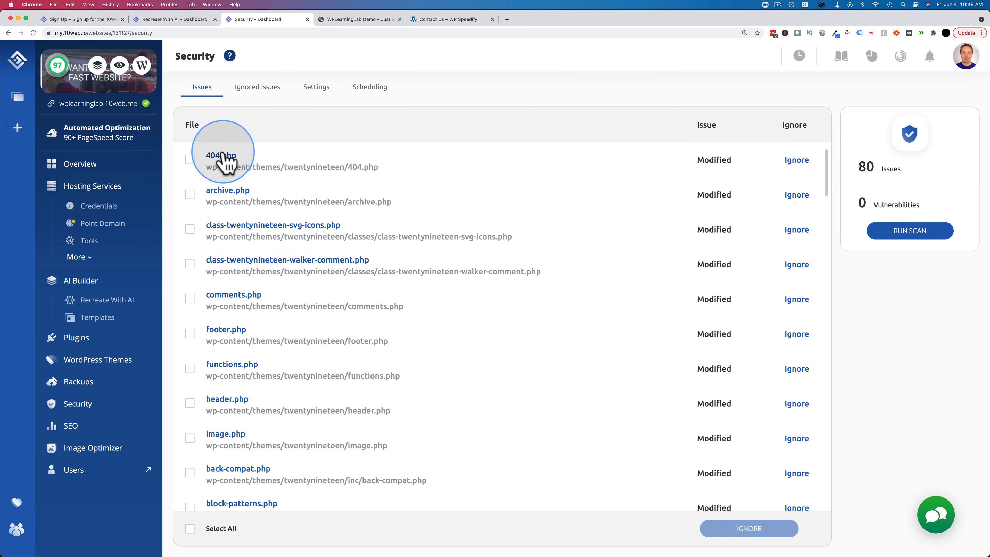
Review the security settings for comparing core, plugin and theme files and for automatically updating vulnerable plugins and themes.
click(318, 89)
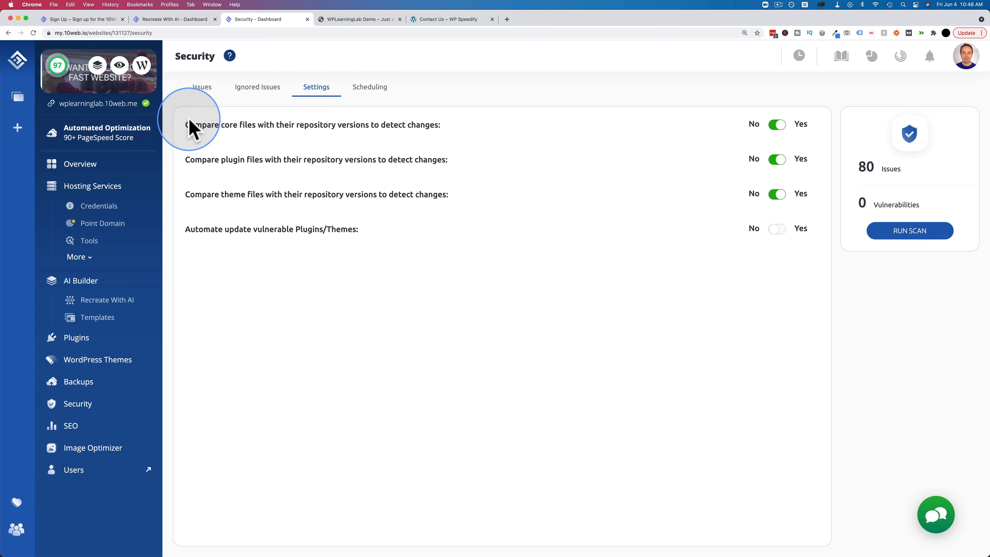
drag(230, 125, 415, 125)
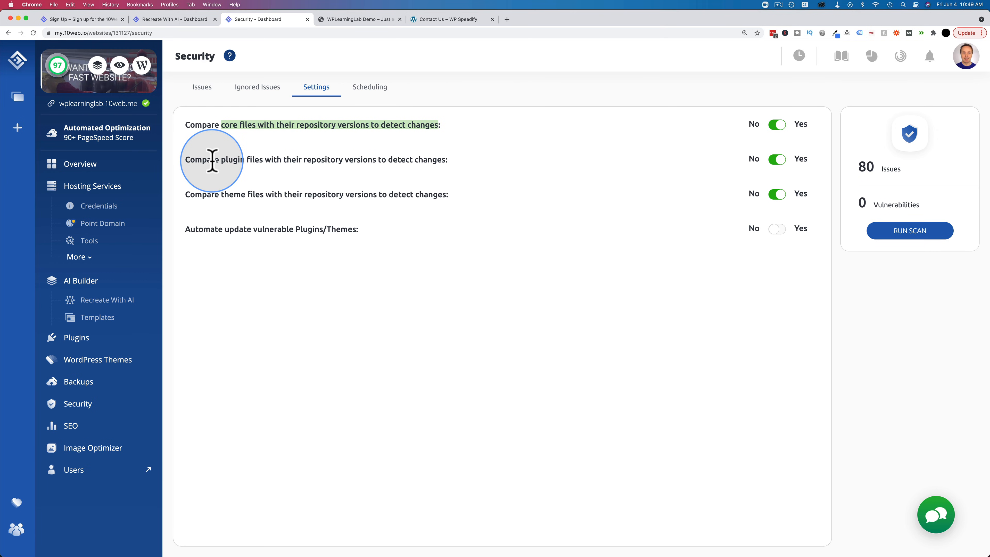
click(228, 160)
drag(228, 161, 427, 158)
drag(220, 194, 422, 196)
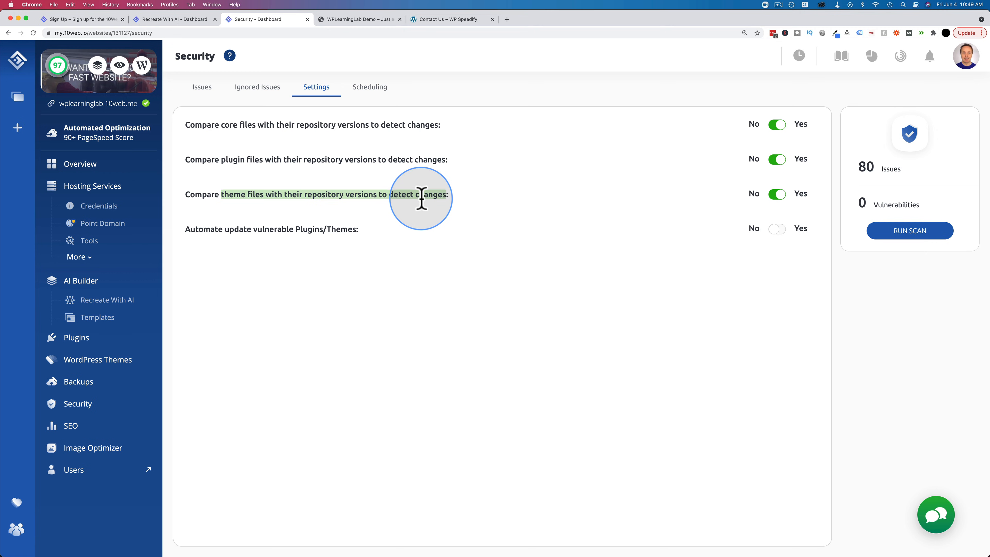
click(185, 230)
drag(186, 229, 343, 229)
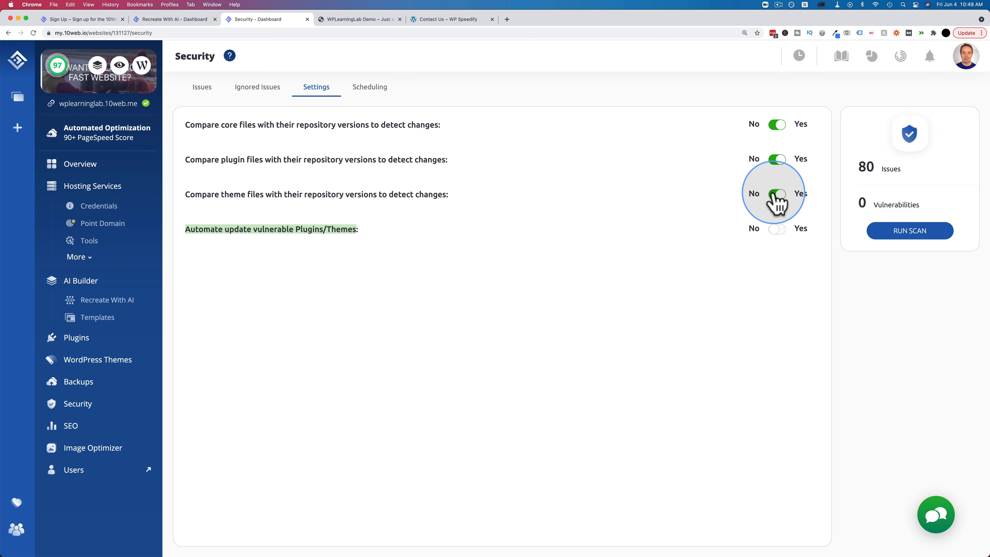
Inspect the code changes flagged for the Twenty Nineteen theme's 404.php in the security issues, and close the file details.
click(202, 87)
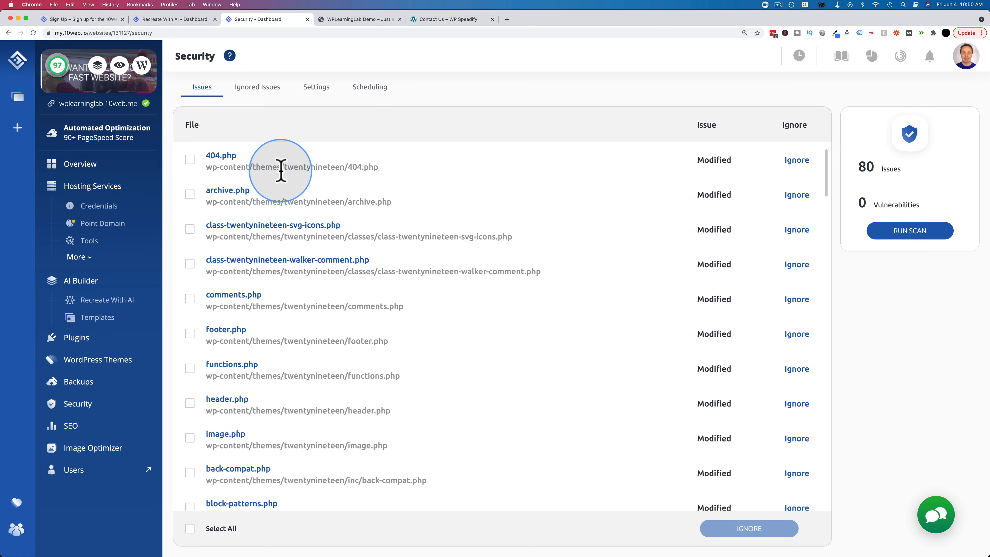
drag(283, 168, 646, 159)
click(703, 159)
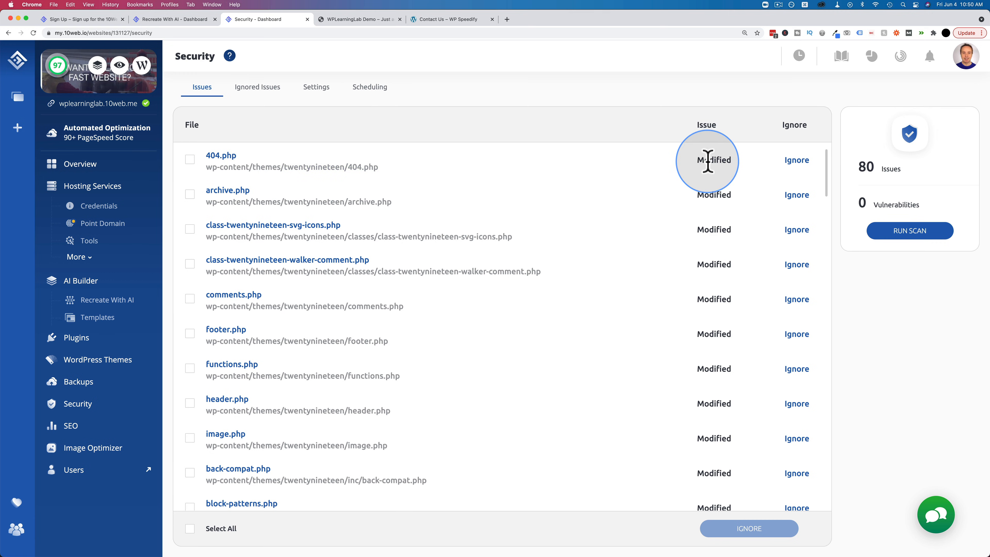
click(221, 155)
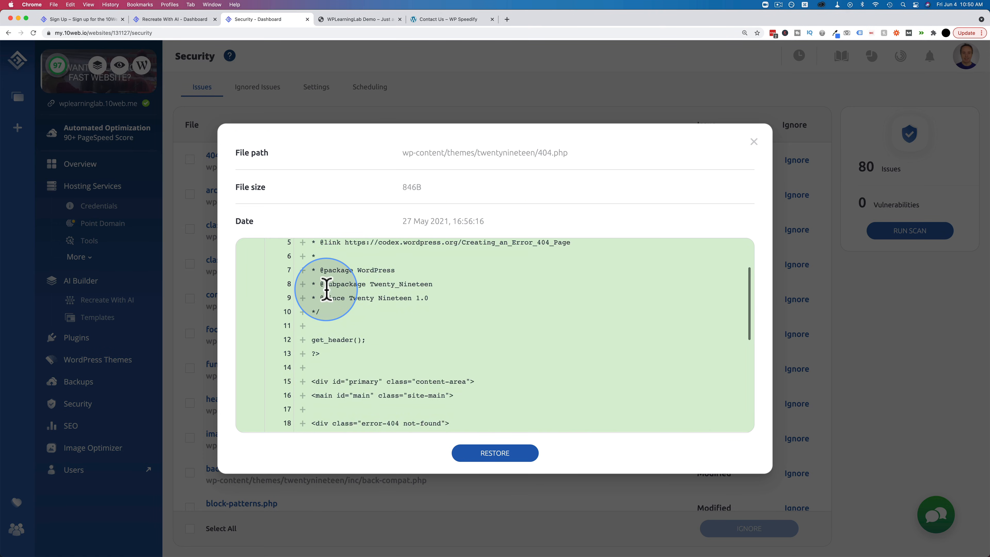
scroll(327, 287, down, 10)
scroll(327, 288, up, 10)
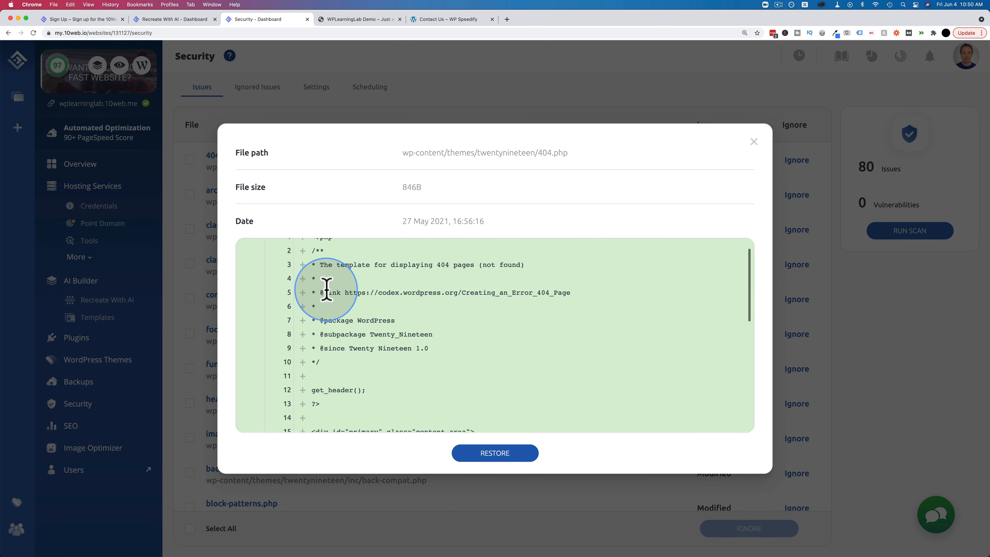
scroll(403, 306, down, 10)
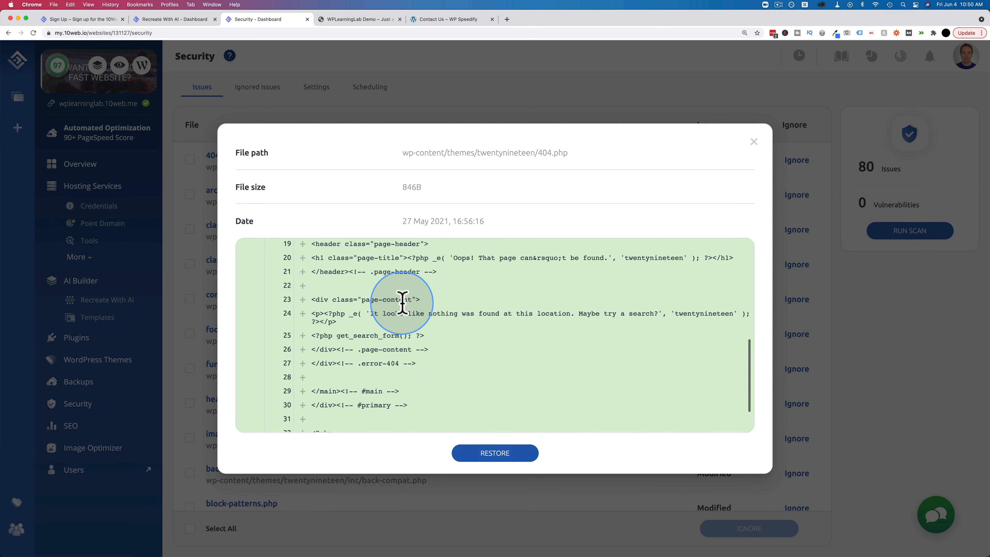
scroll(598, 318, up, 10)
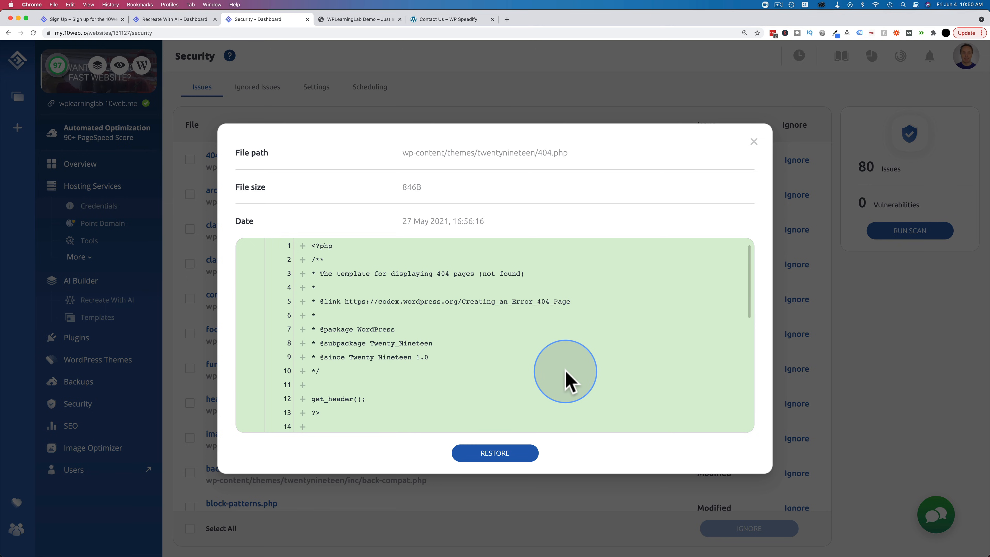
click(754, 142)
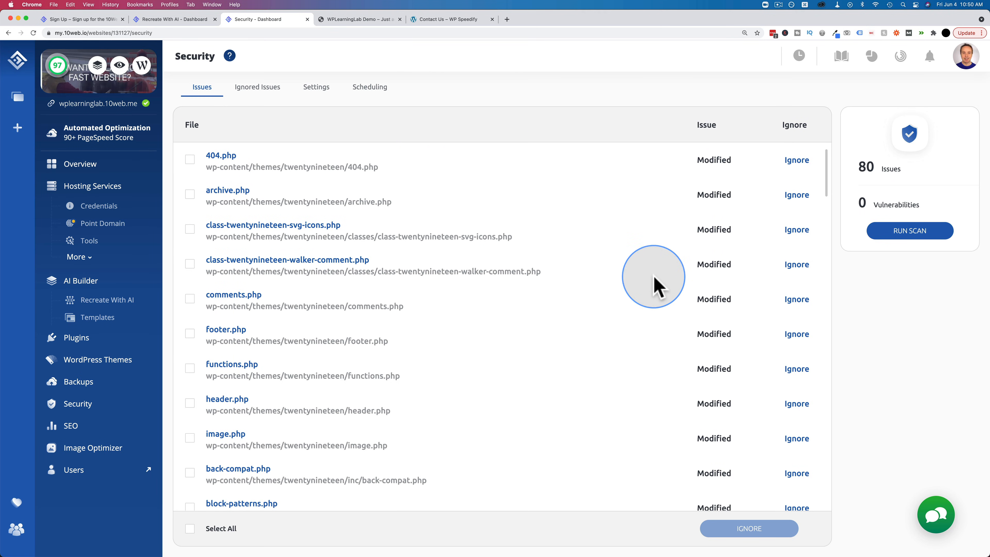
Find the Twenty Twenty theme's 404.php among the security issues, examine its flagged code changes, and close the file details.
scroll(435, 365, down, 5)
scroll(437, 362, down, 15)
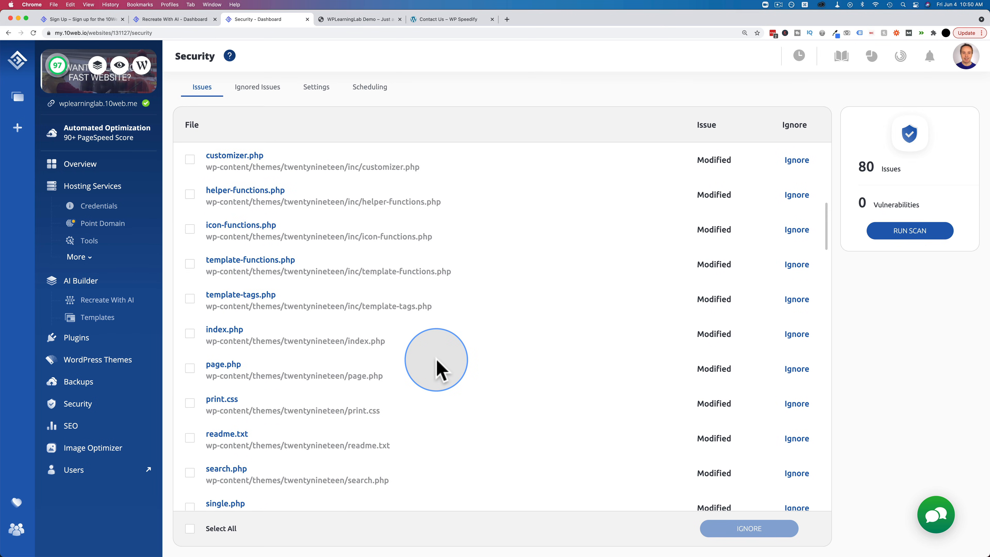
scroll(436, 367, down, 15)
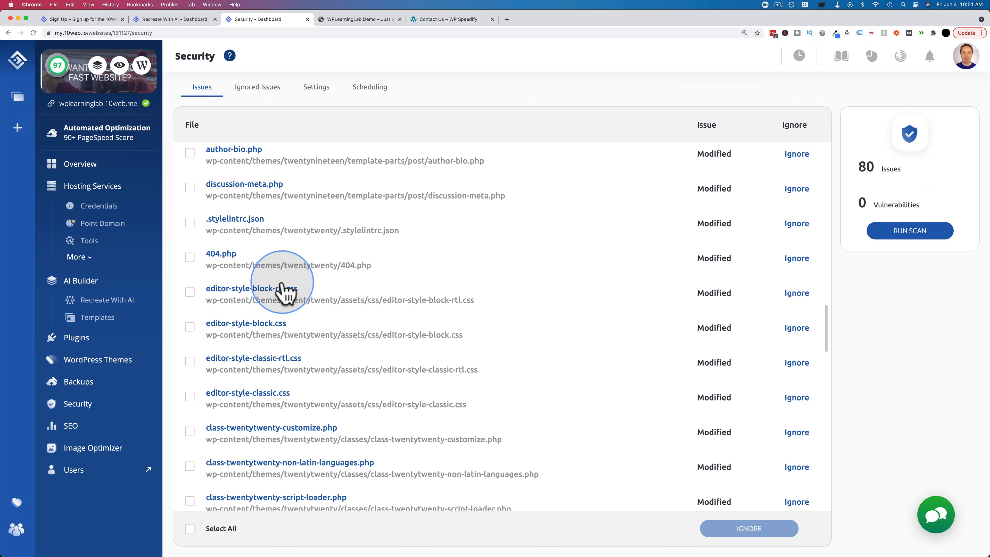
click(222, 255)
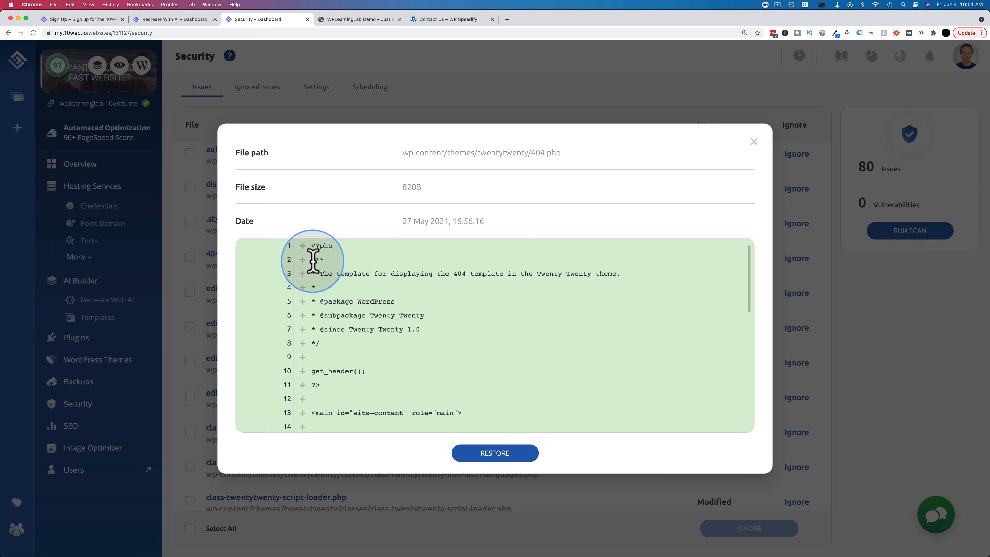
drag(313, 258, 332, 335)
click(353, 316)
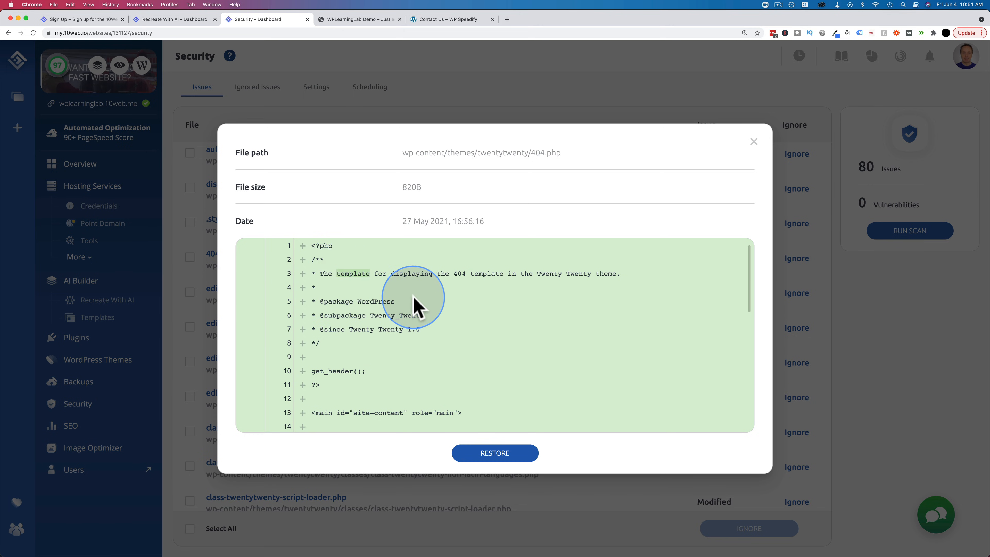
drag(320, 329, 446, 337)
click(427, 329)
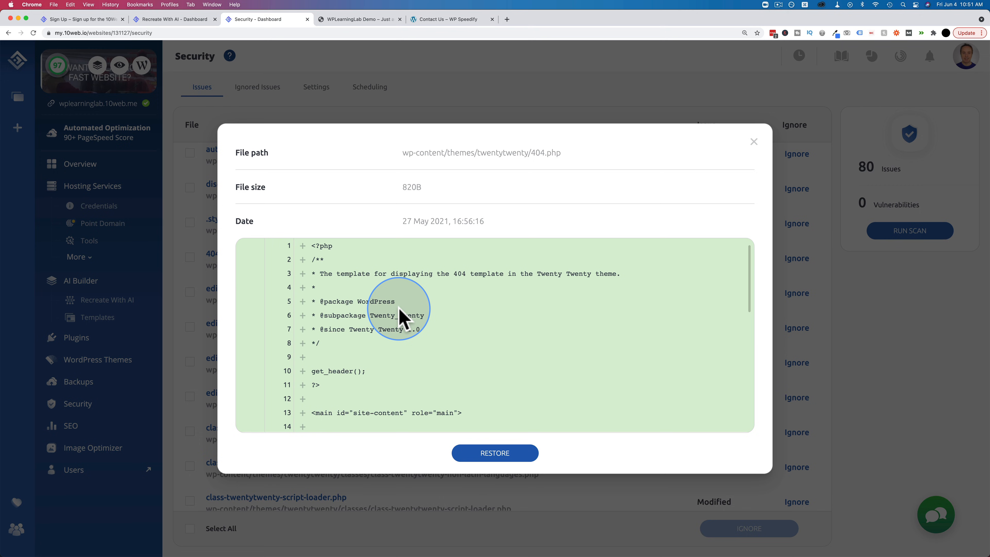
scroll(438, 377, down, 5)
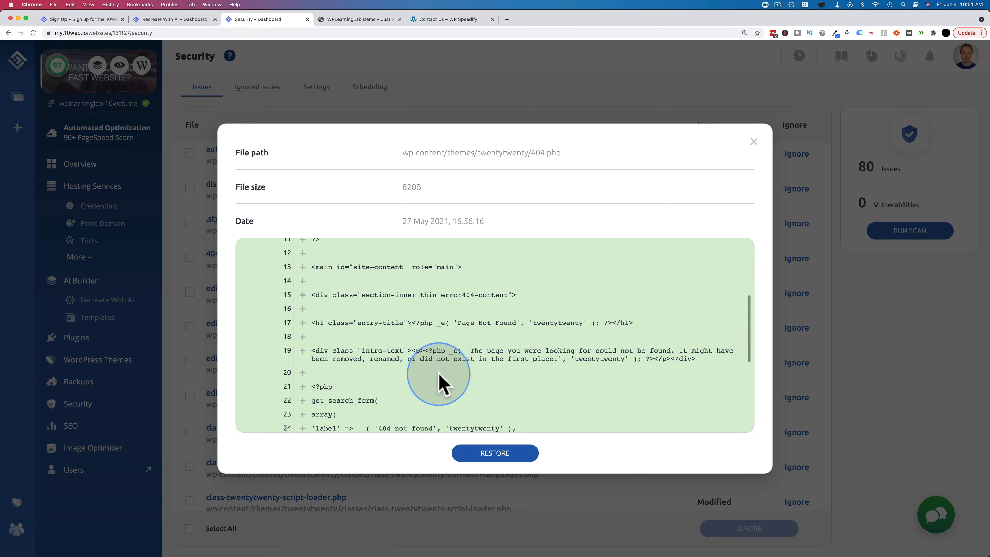
drag(329, 323, 357, 323)
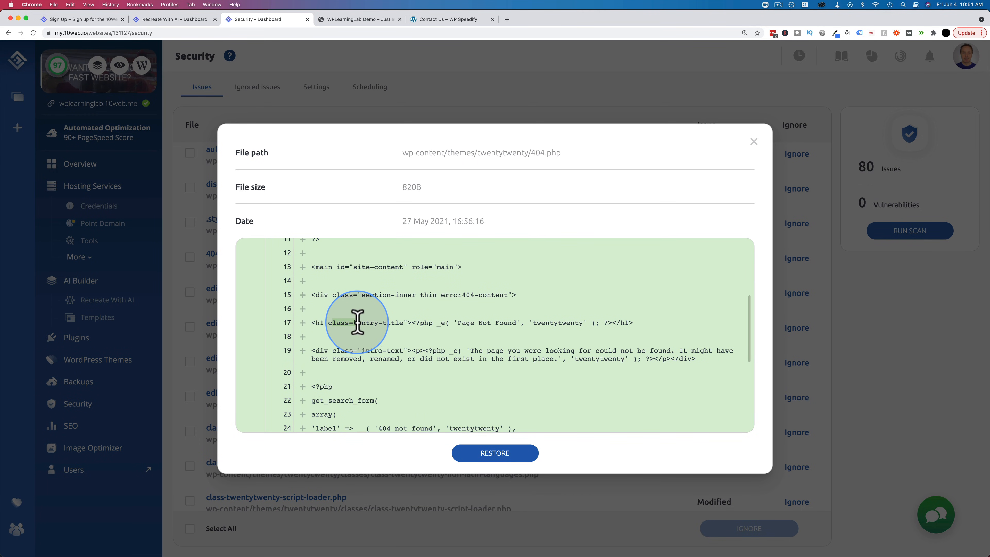
click(399, 323)
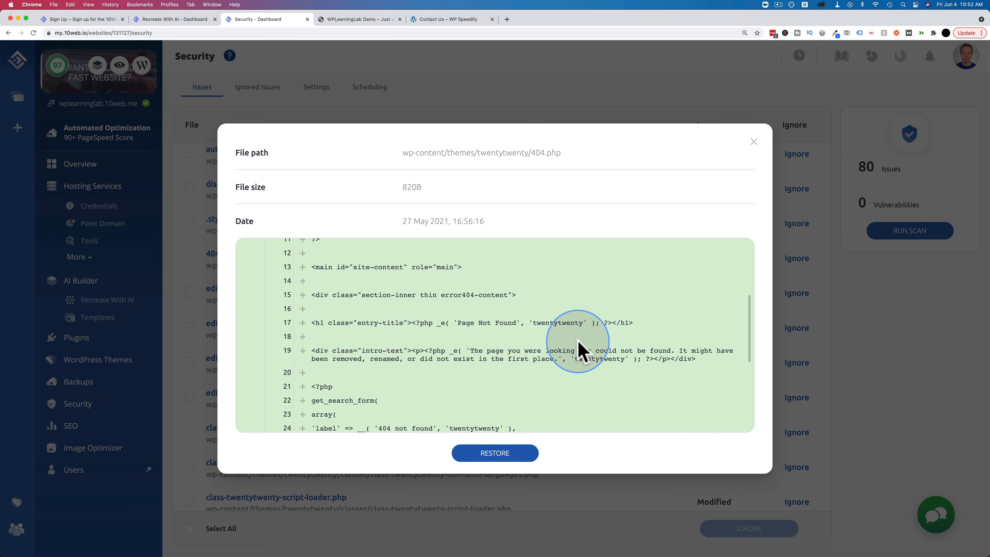
scroll(580, 414, down, 5)
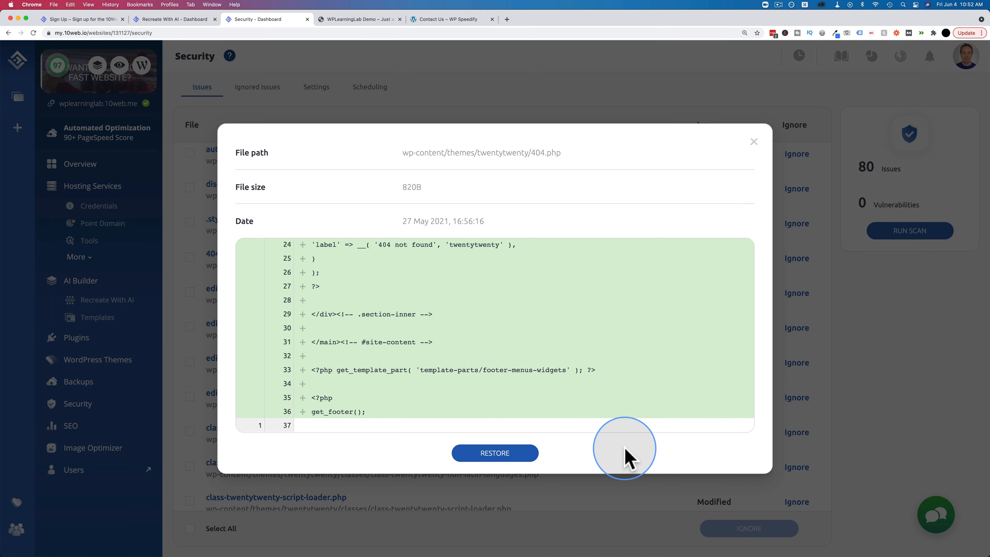
click(754, 142)
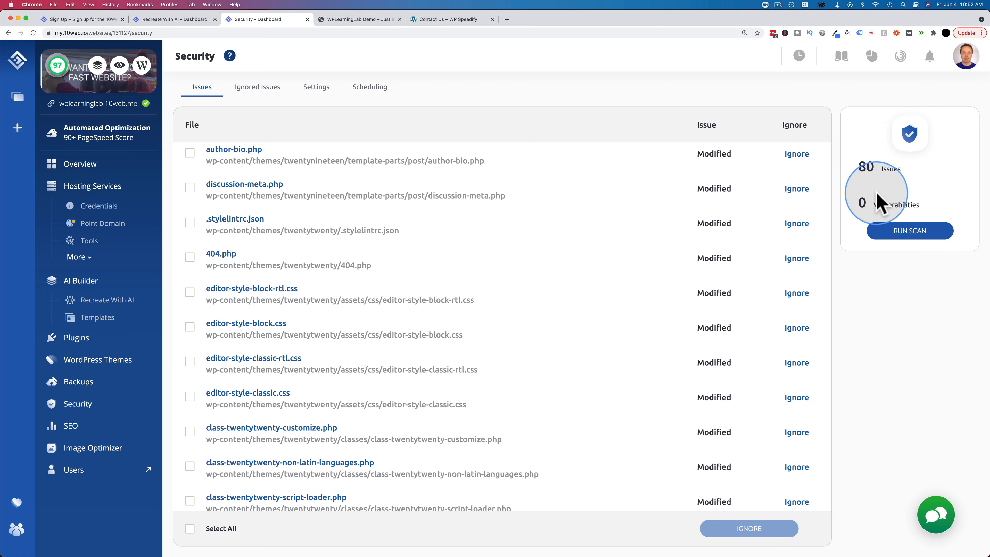
Check the security scan's vulnerability summary and view the scheduling options for security scans.
drag(855, 203, 935, 206)
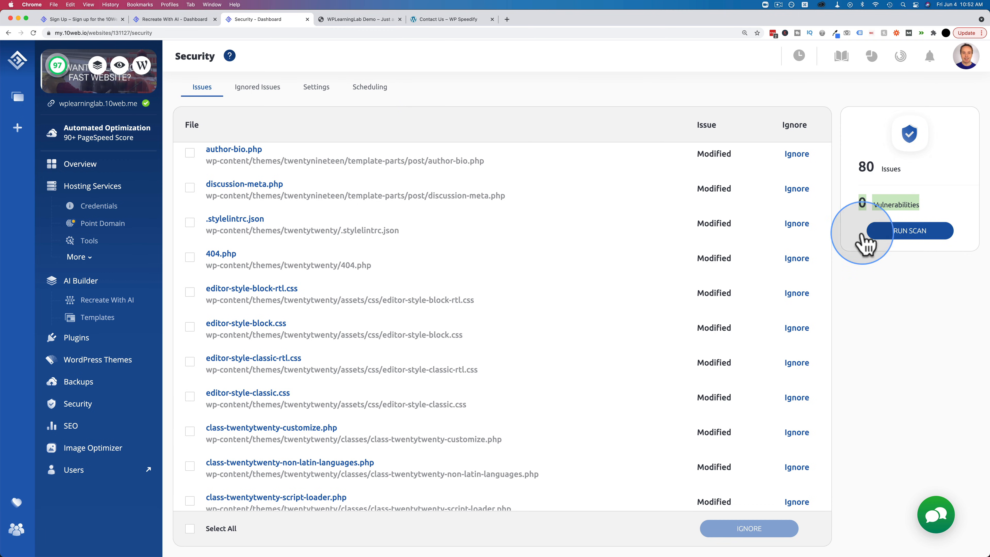
click(371, 89)
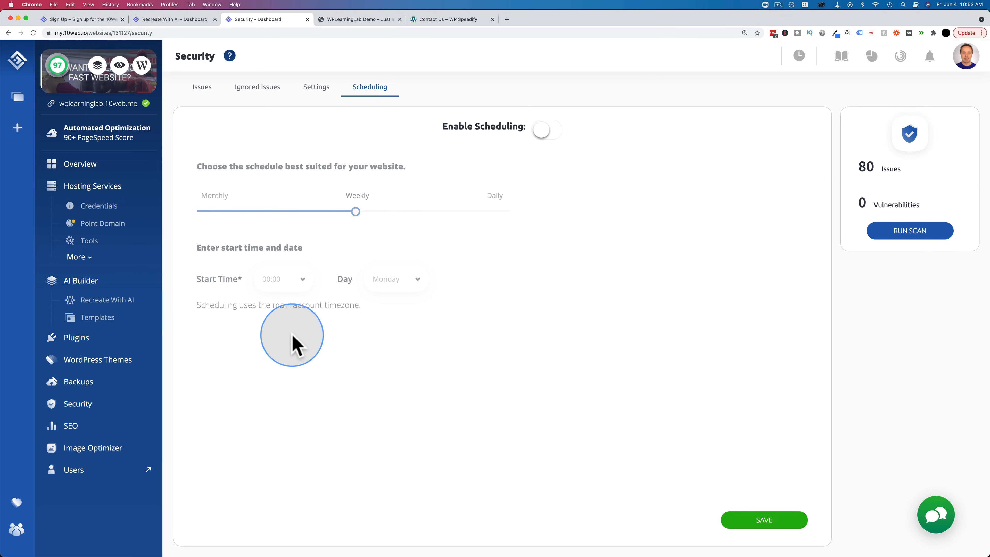
Enable the SEO service for the website.
click(73, 428)
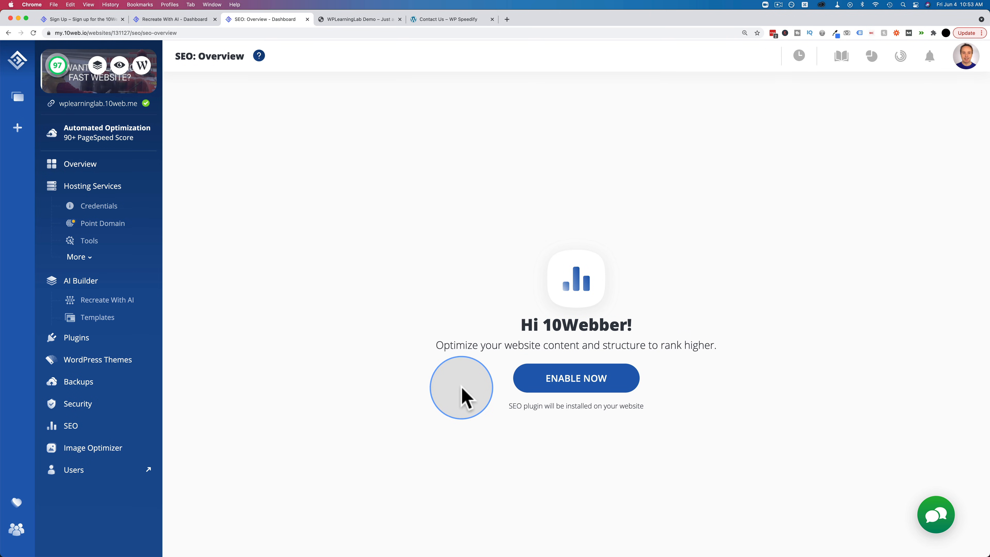
click(571, 384)
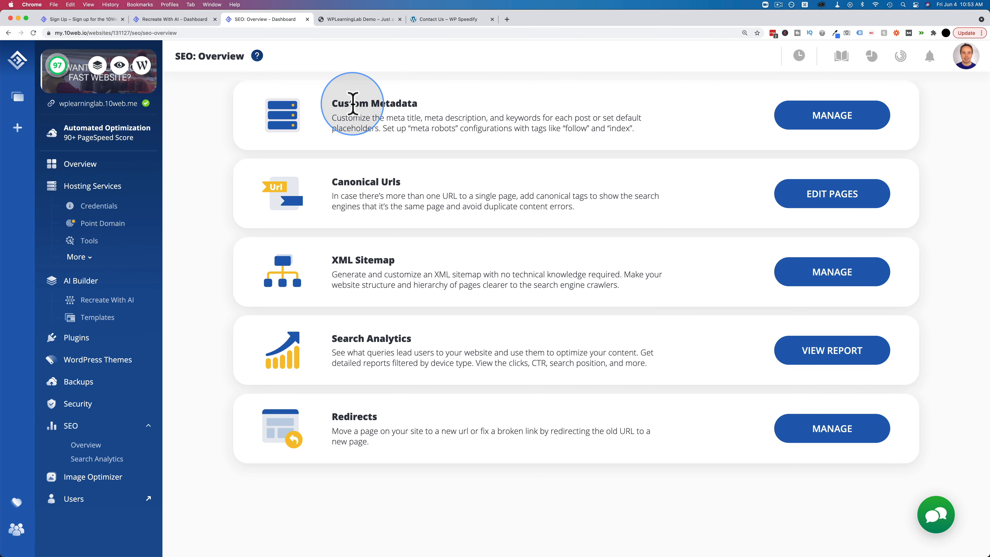
Review the SEO features offered: custom metadata, canonical URLs, XML sitemap, search analytics and redirects.
drag(333, 103, 530, 119)
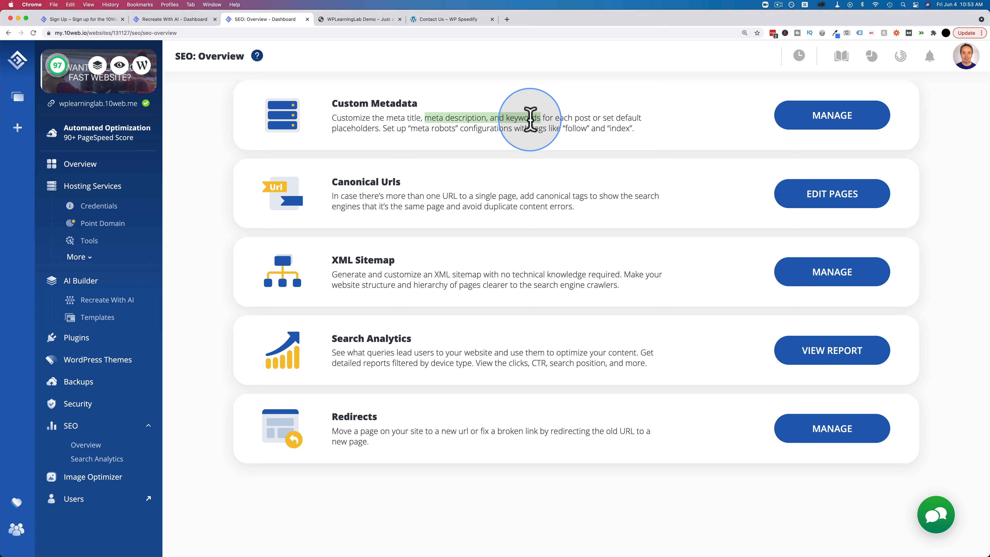
click(530, 118)
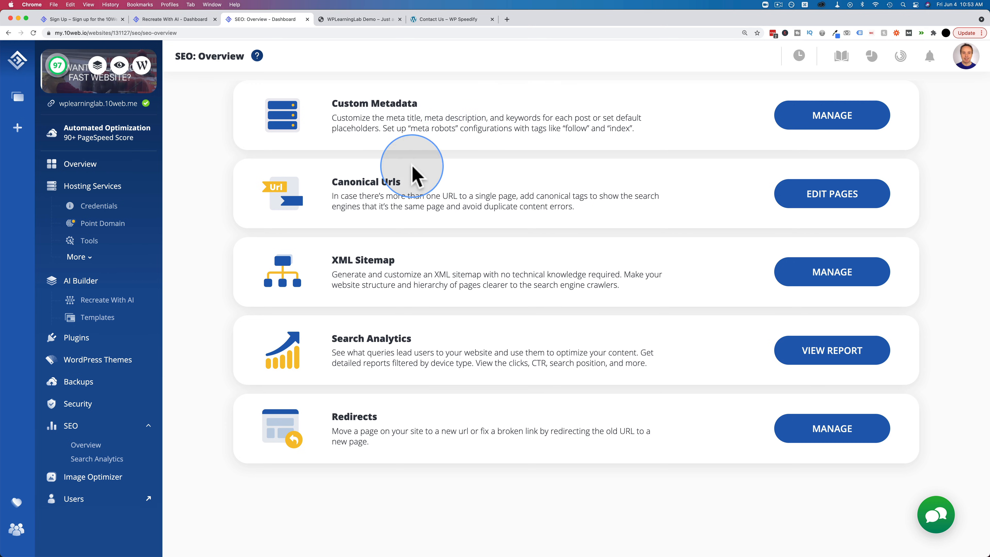
double_click(387, 181)
double_click(348, 258)
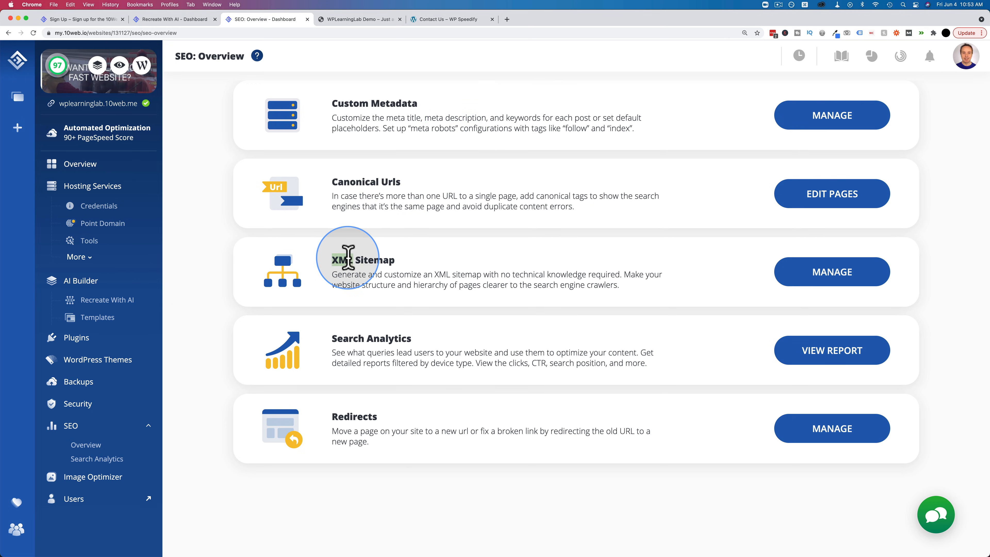
triple_click(352, 338)
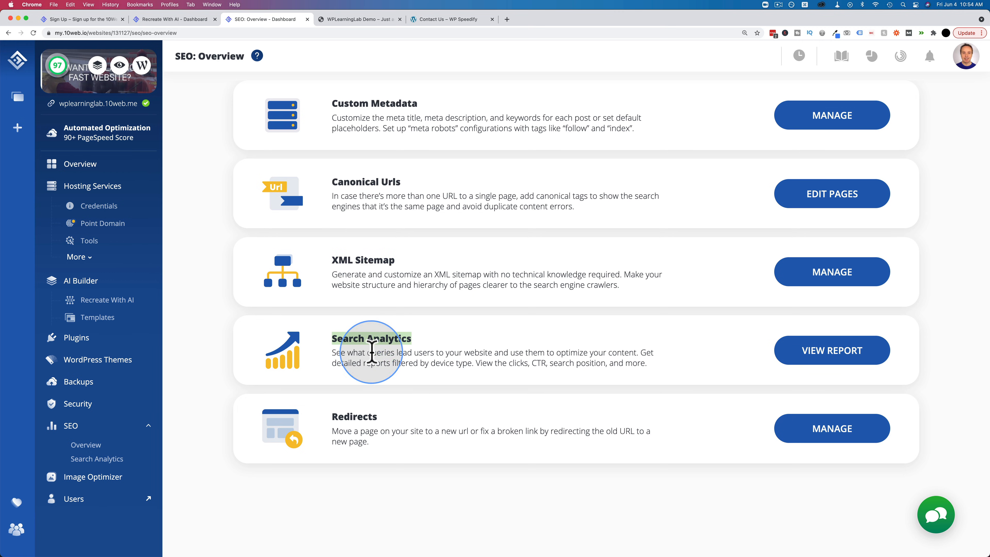
double_click(358, 414)
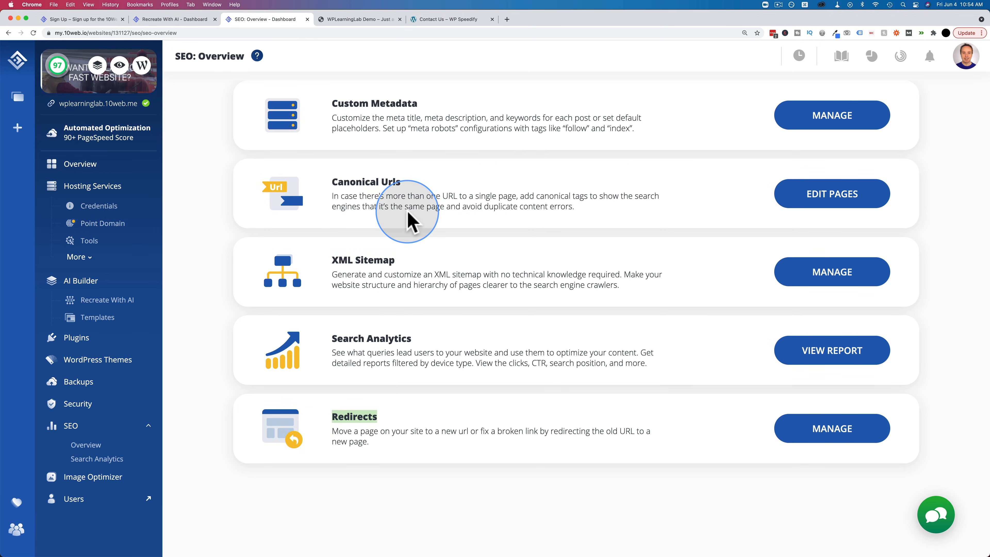
Open the custom metadata management and examine the homepage's search result preview on the Meta information page.
click(823, 119)
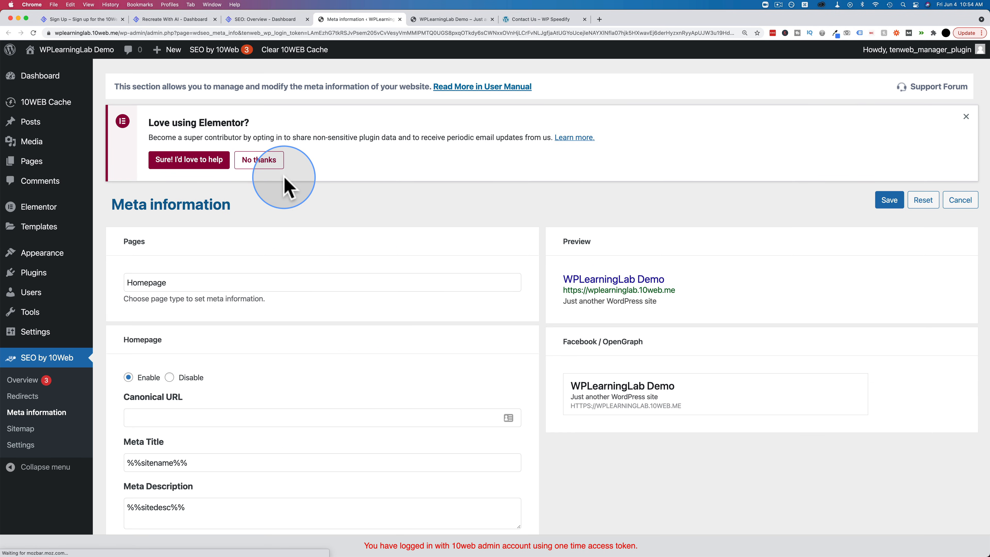
scroll(205, 227, down, 5)
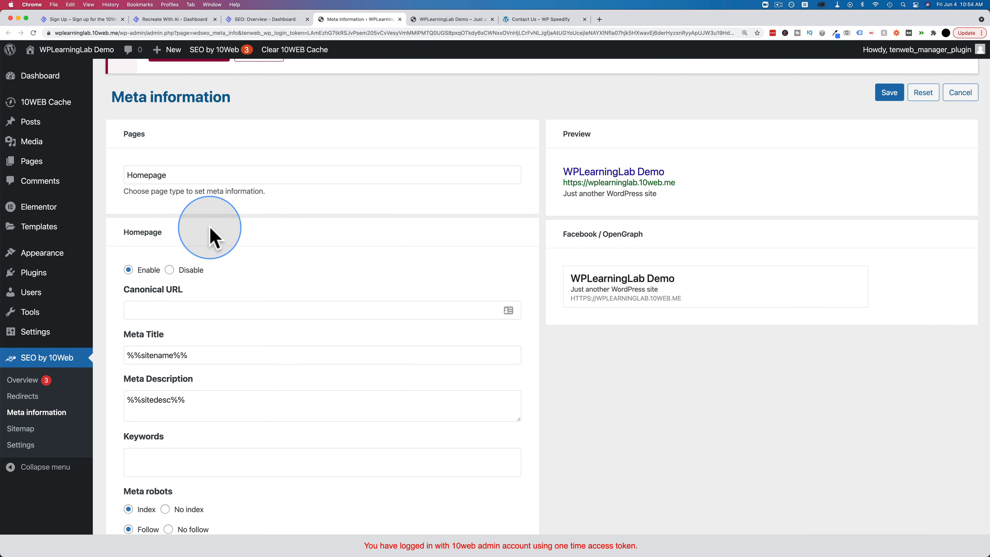
scroll(273, 213, up, 4)
scroll(365, 210, down, 3)
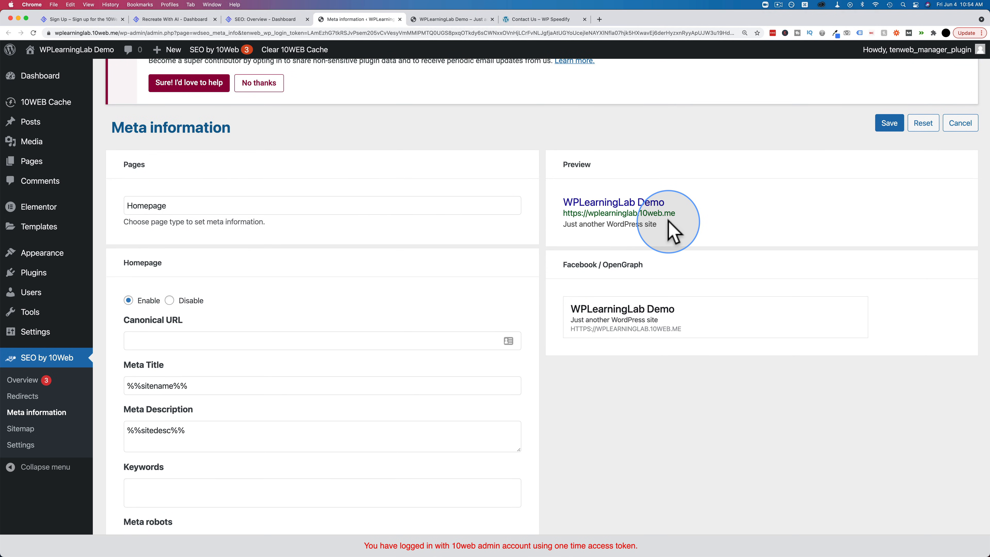
drag(668, 221, 563, 198)
scroll(495, 167, down, 3)
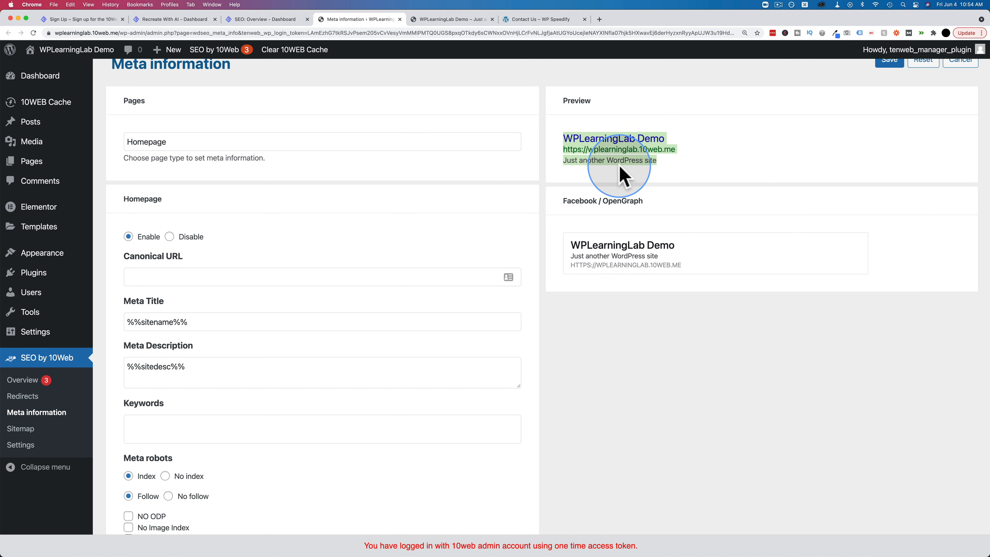
scroll(663, 163, down, 3)
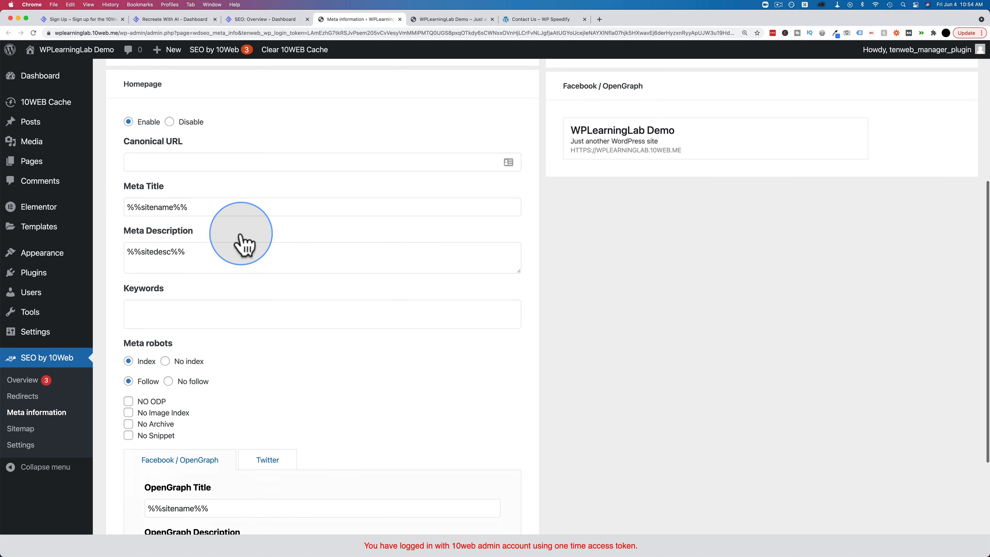
Review the homepage's meta title, description and keywords fields, plus its Facebook / OpenGraph and Twitter settings.
drag(203, 212, 93, 204)
drag(194, 255, 85, 249)
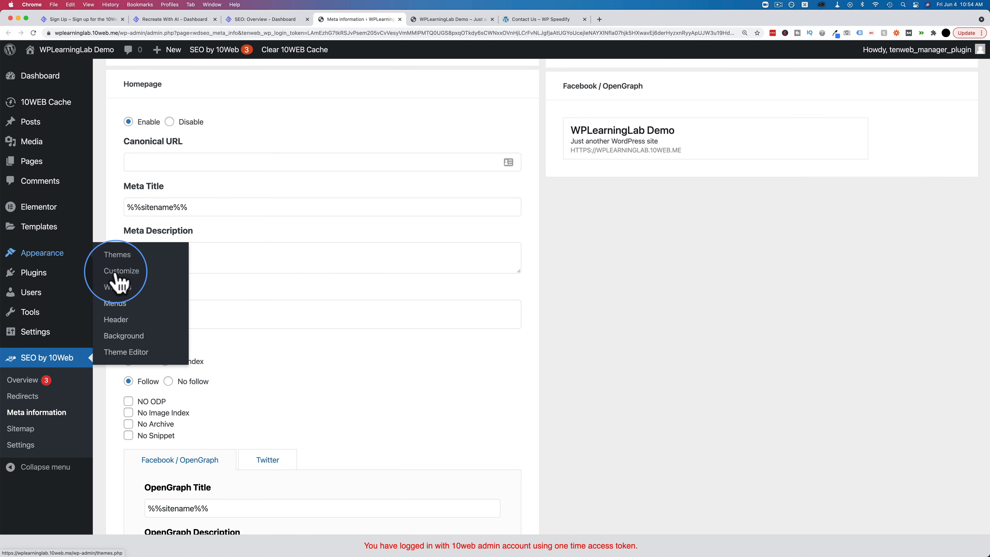
click(228, 317)
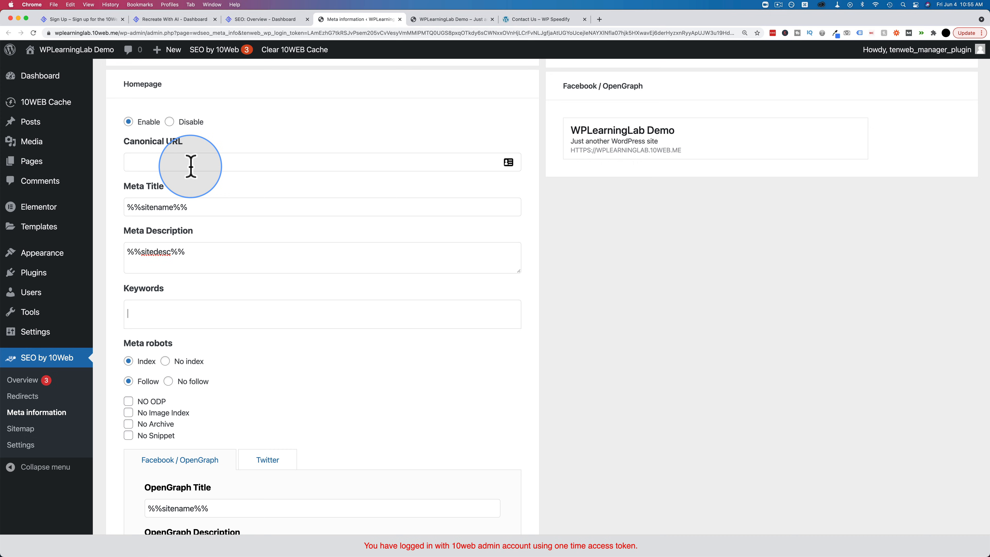
scroll(190, 167, down, 5)
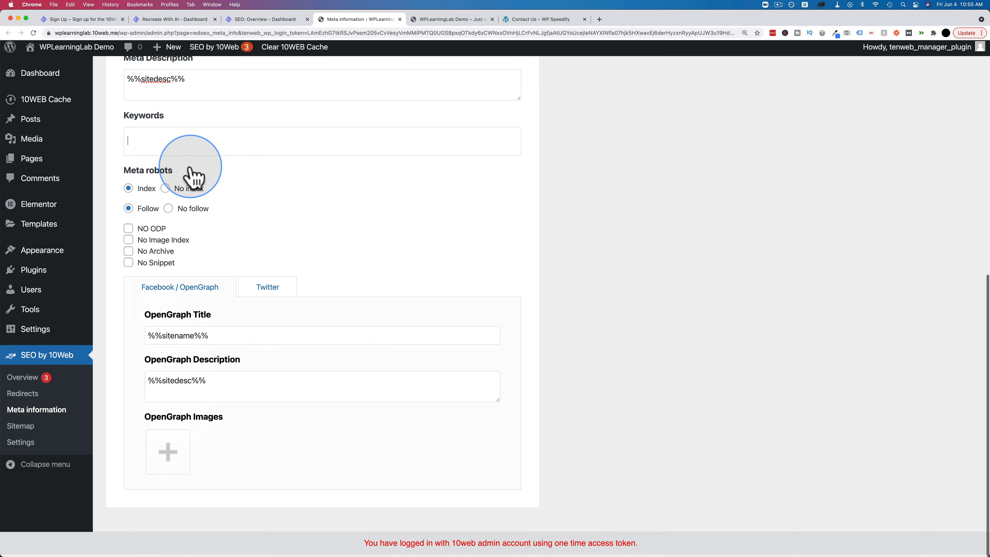
click(272, 300)
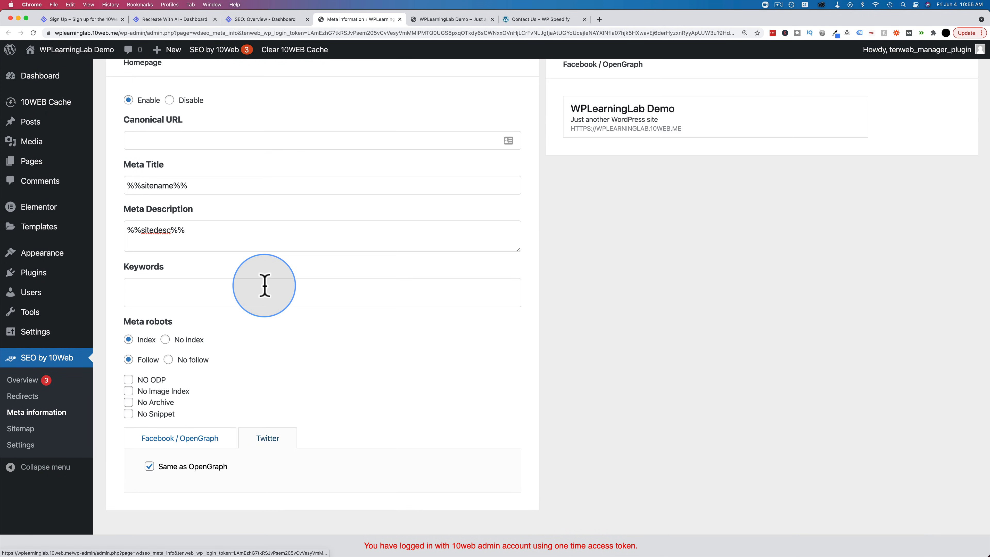
click(201, 440)
scroll(313, 353, down, 4)
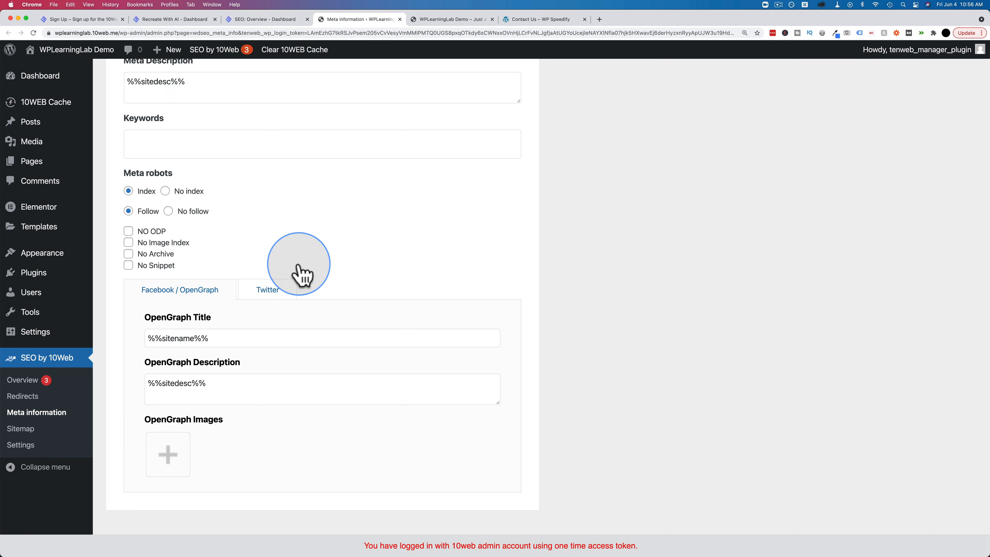
scroll(363, 308, up, 10)
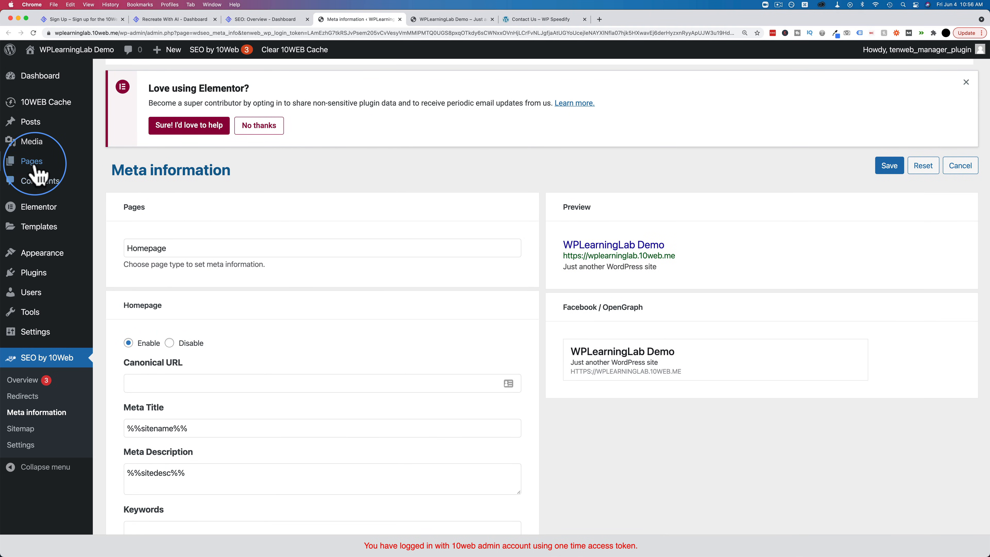
Open the wpspeedify.com/about-us/ page for editing and examine its SEO by 10Web preview and meta fields.
mouse_move(34, 164)
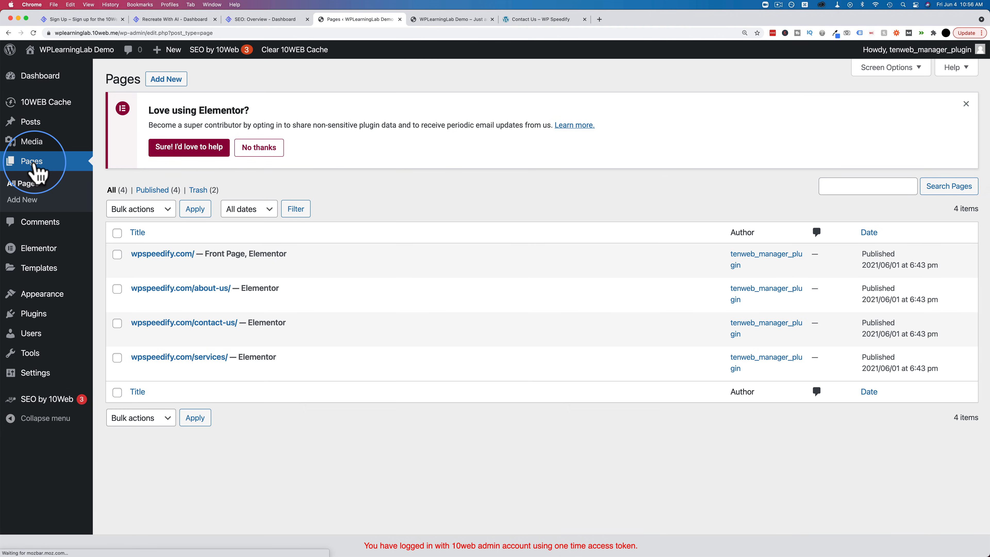
click(137, 302)
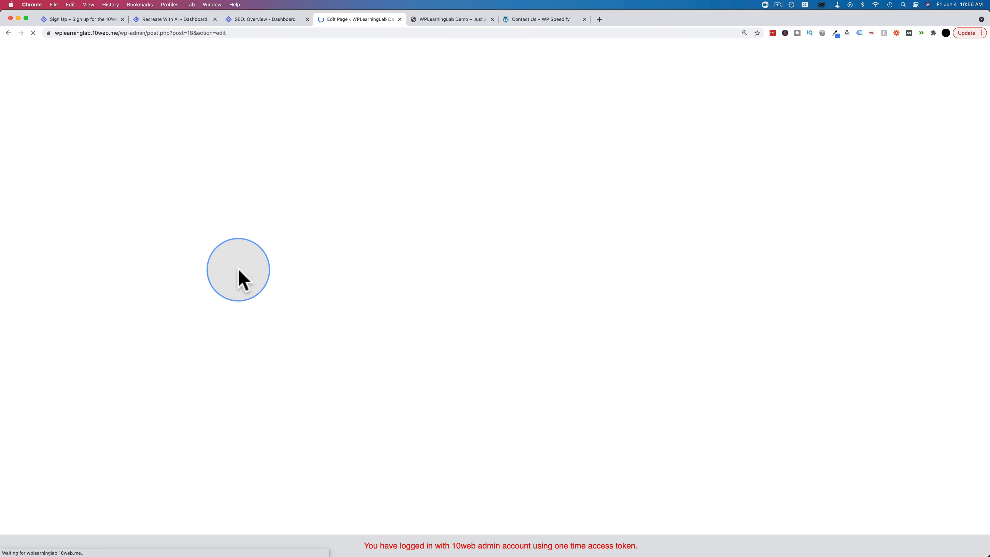
scroll(230, 349, down, 4)
scroll(226, 340, down, 1)
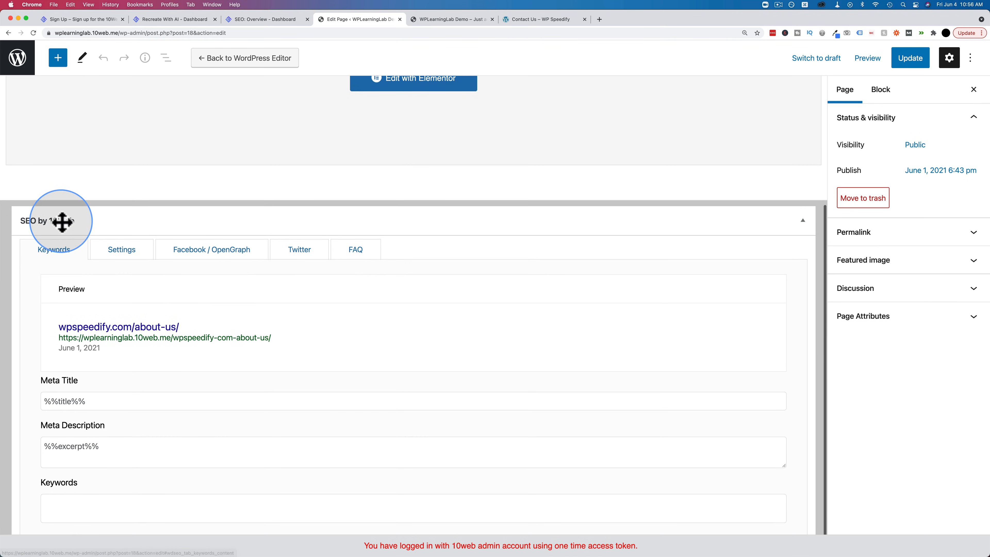
scroll(190, 311, down, 1)
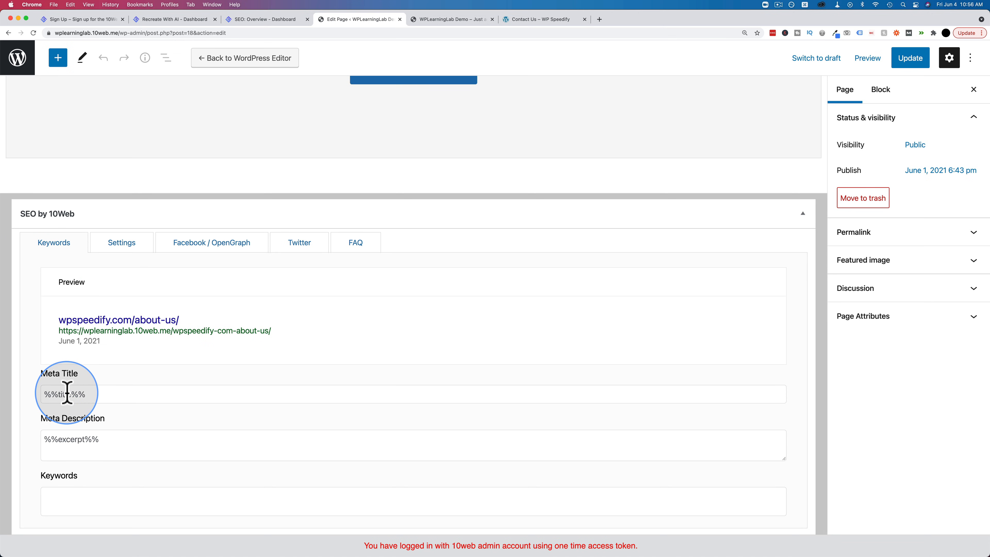
Look through the about-us page's SEO settings, Facebook / OpenGraph, Twitter and FAQ sections, and return to its keywords section.
click(123, 248)
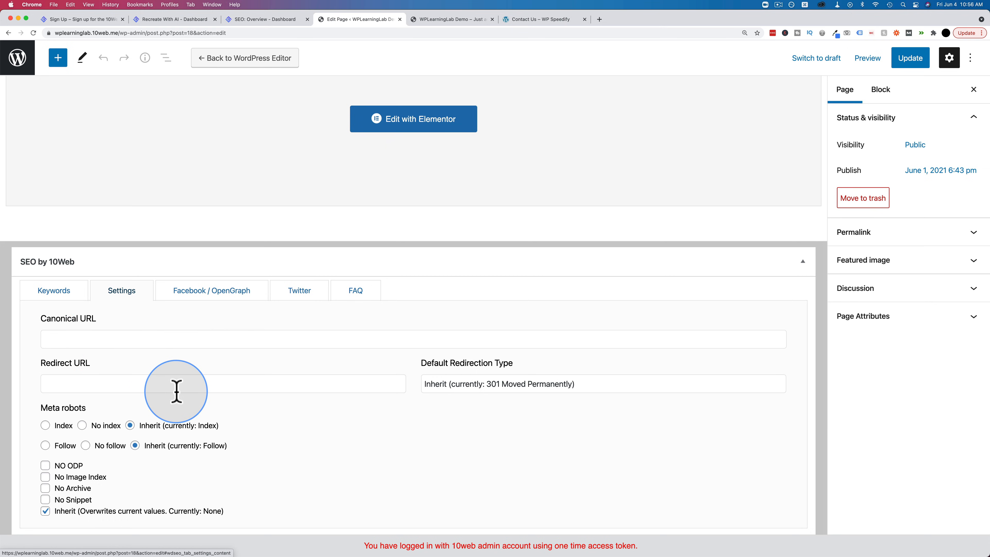
click(225, 288)
click(310, 299)
click(353, 482)
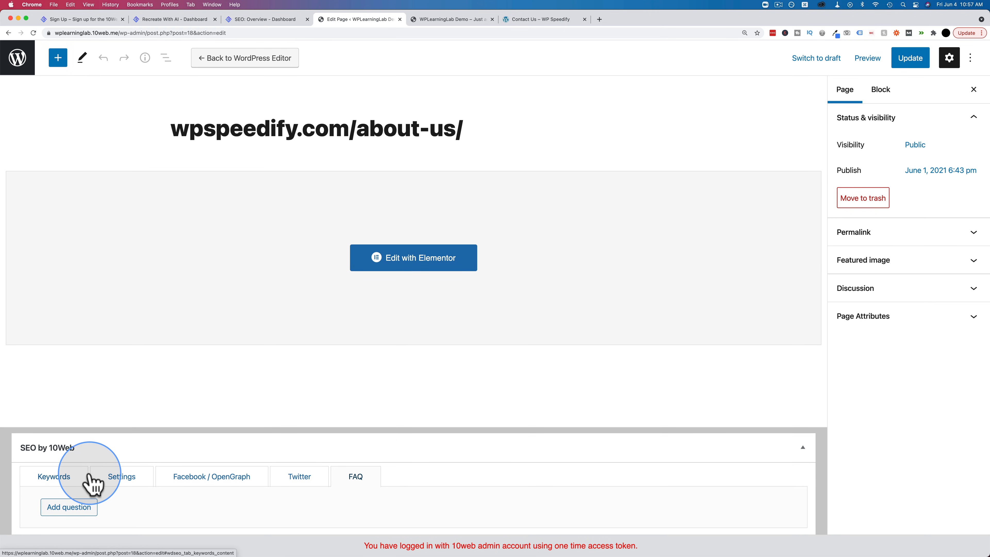
click(54, 478)
scroll(159, 427, down, 5)
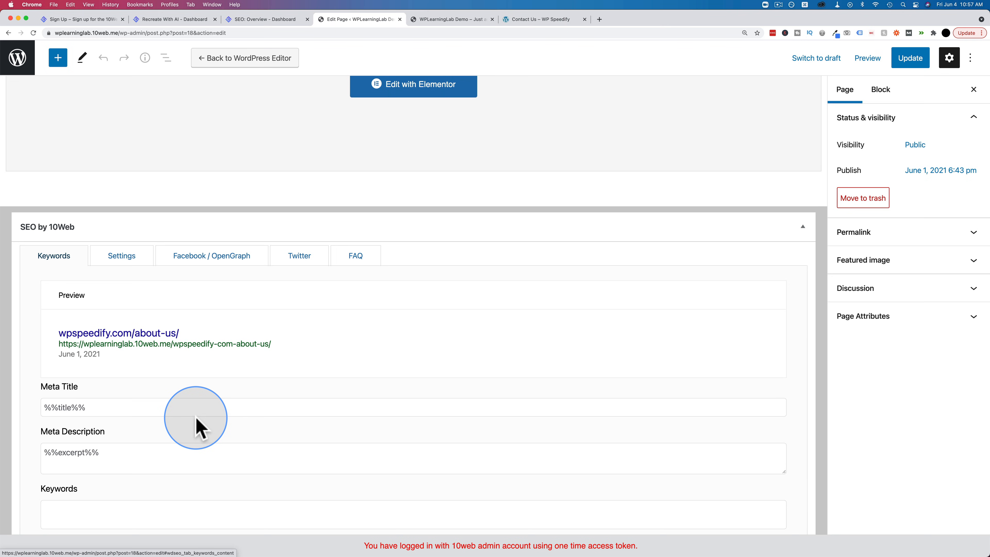
Return to the 10Web SEO overview, open the XML sitemap management, and check the sitemap's file location and URL.
click(263, 19)
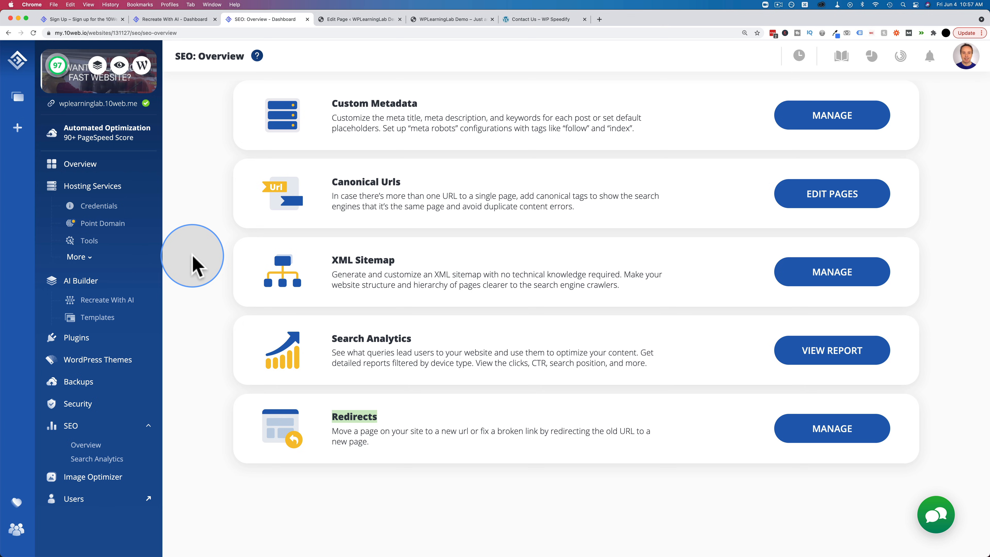
click(832, 277)
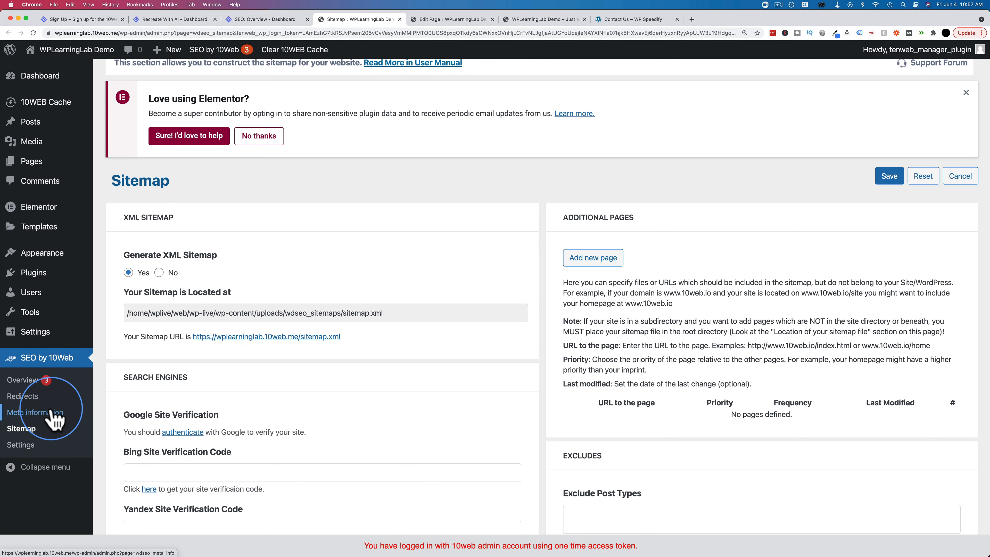
scroll(199, 354, down, 3)
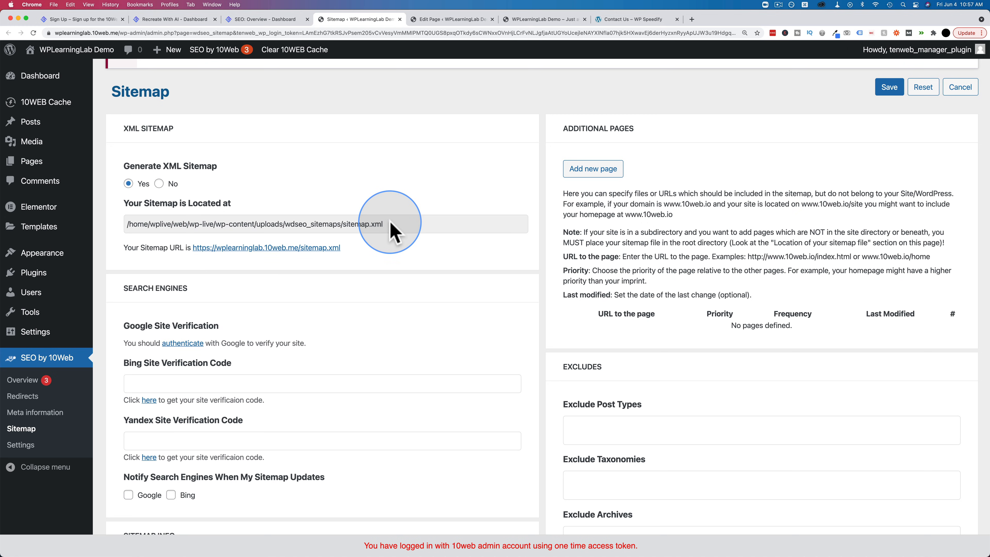
drag(391, 224, 133, 221)
drag(351, 248, 179, 248)
Review the sitemap's Google, Bing and Yandex site verification options.
scroll(238, 290, down, 4)
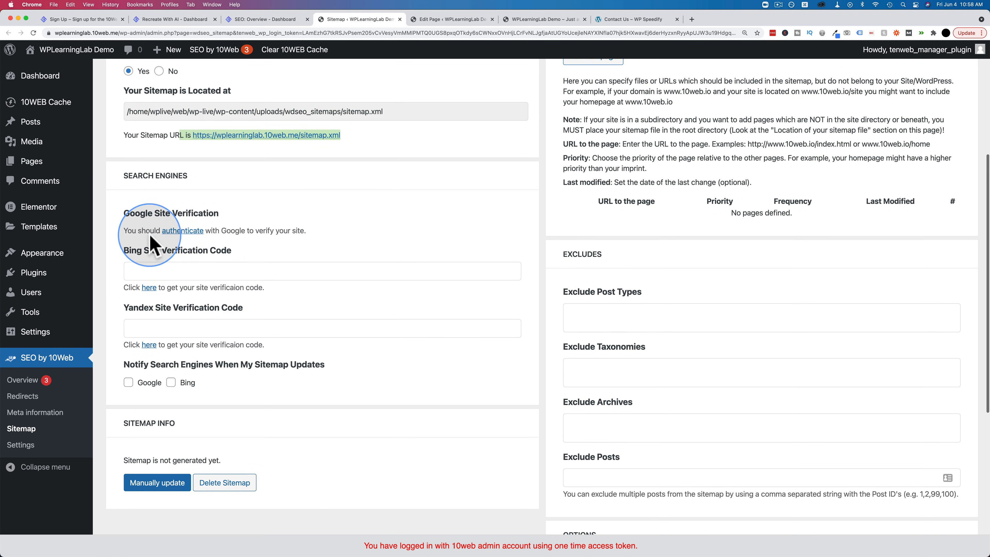
scroll(207, 261, down, 1)
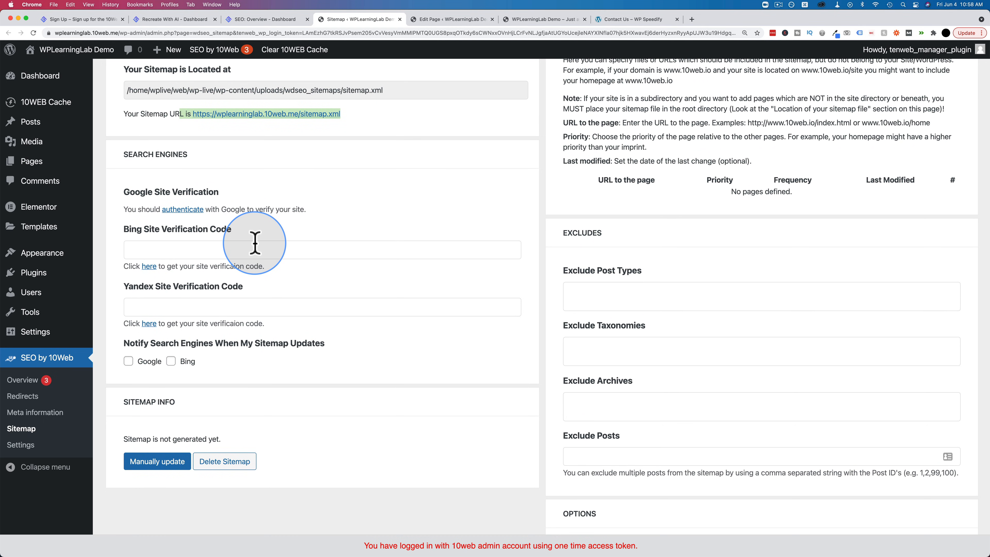
drag(135, 192, 153, 192)
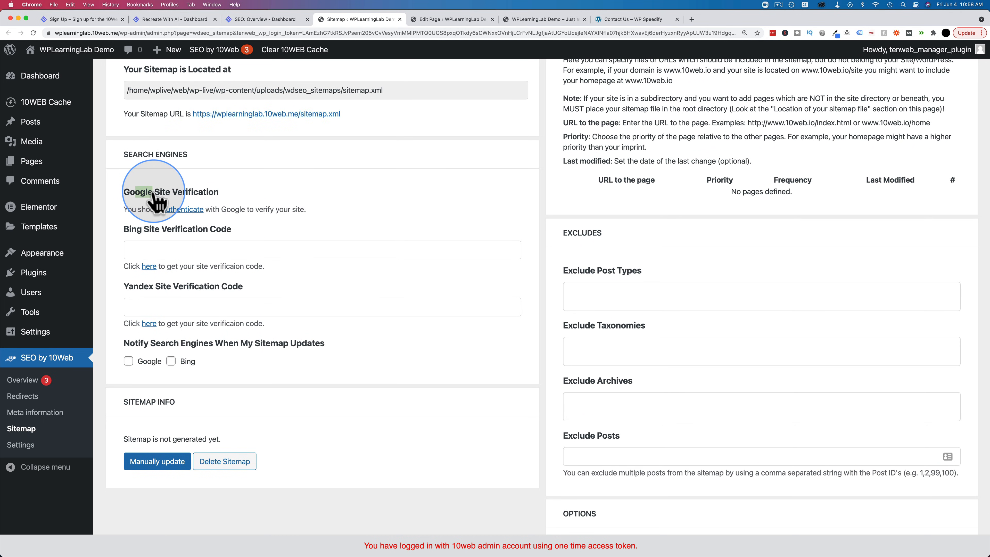
drag(131, 229, 168, 230)
drag(124, 286, 219, 287)
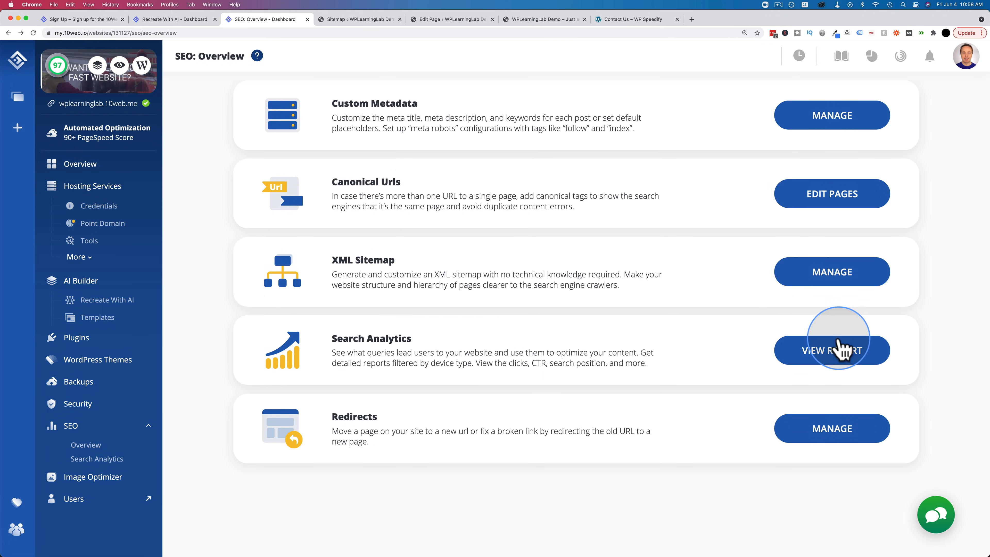
Open the Search Analytics report from the 10Web SEO overview.
click(839, 349)
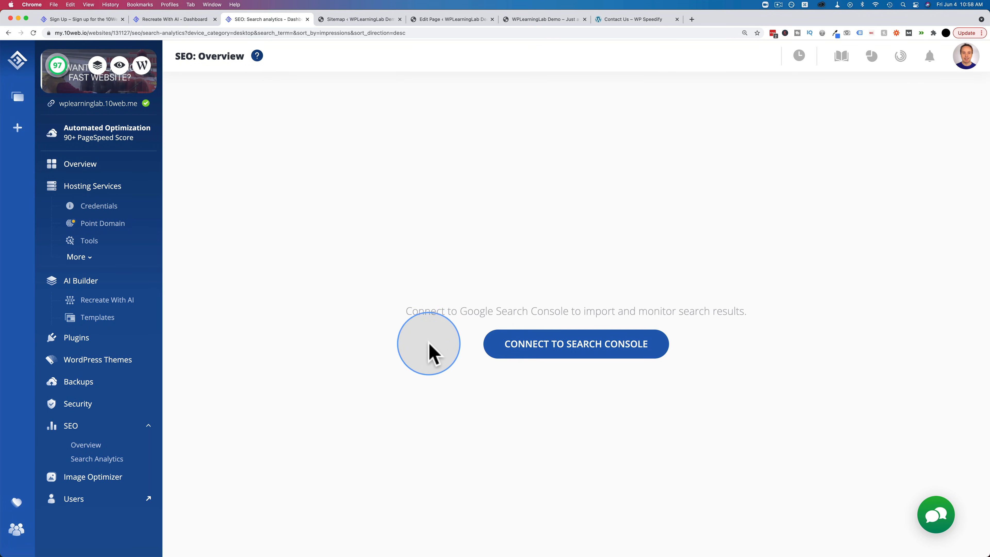
Open the Google Search Console connection, look over the WordPress SEO analysis and Moz account settings, and close the page.
click(534, 358)
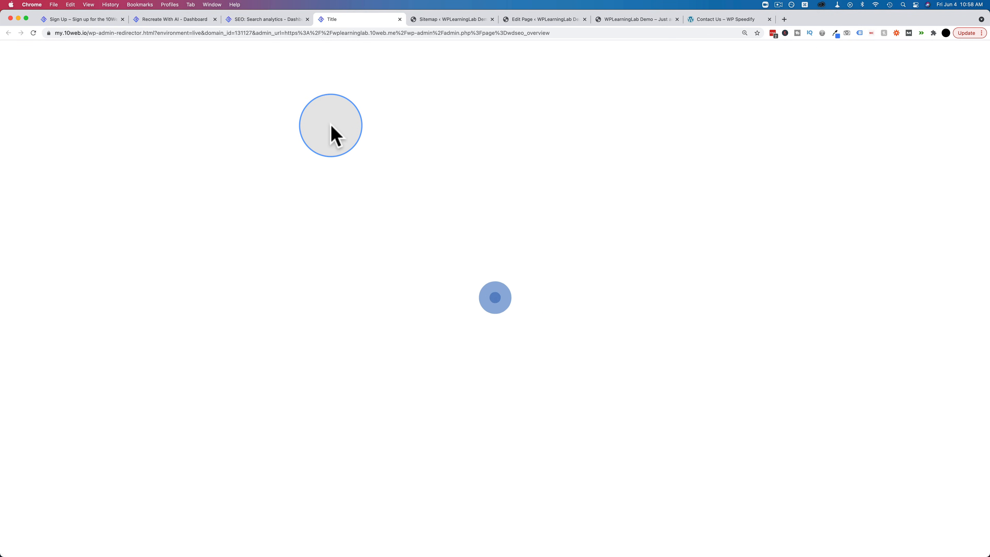
scroll(347, 281, down, 3)
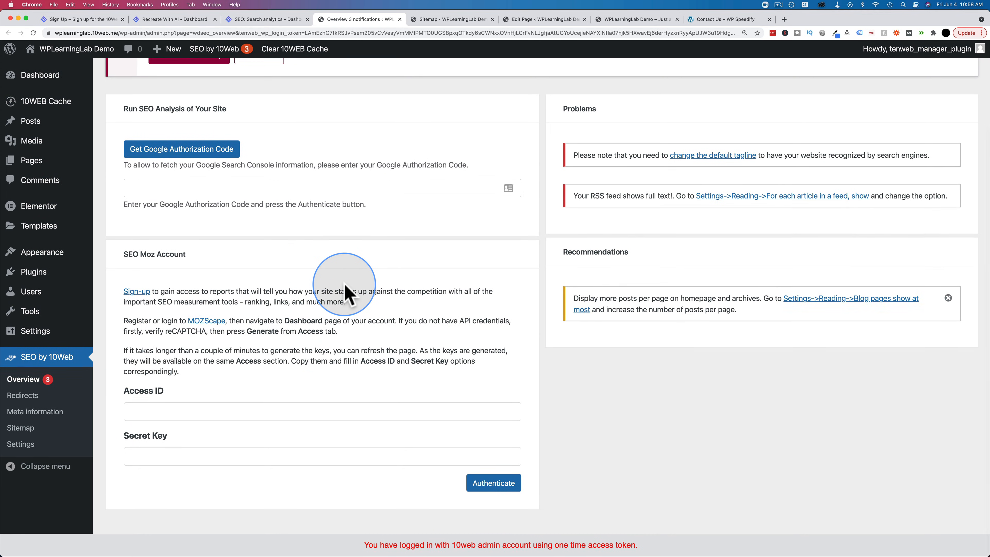
scroll(345, 292, up, 1)
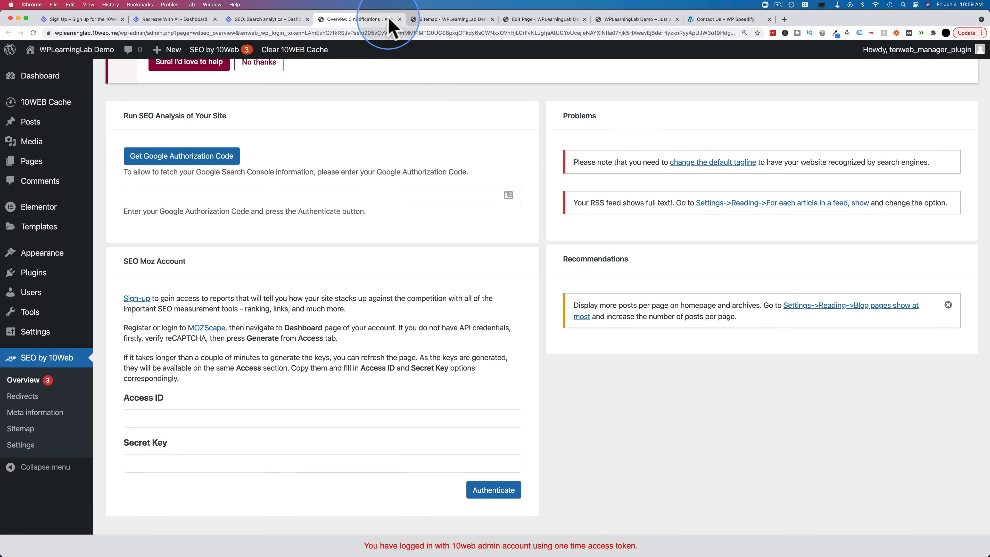
click(399, 19)
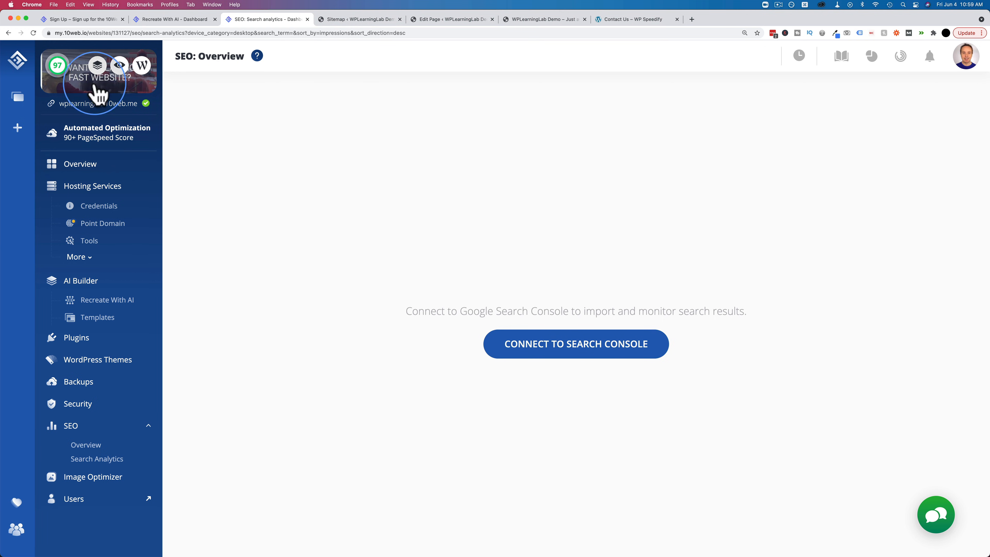
Return to the 10Web SEO overview and open the Redirects management.
click(9, 34)
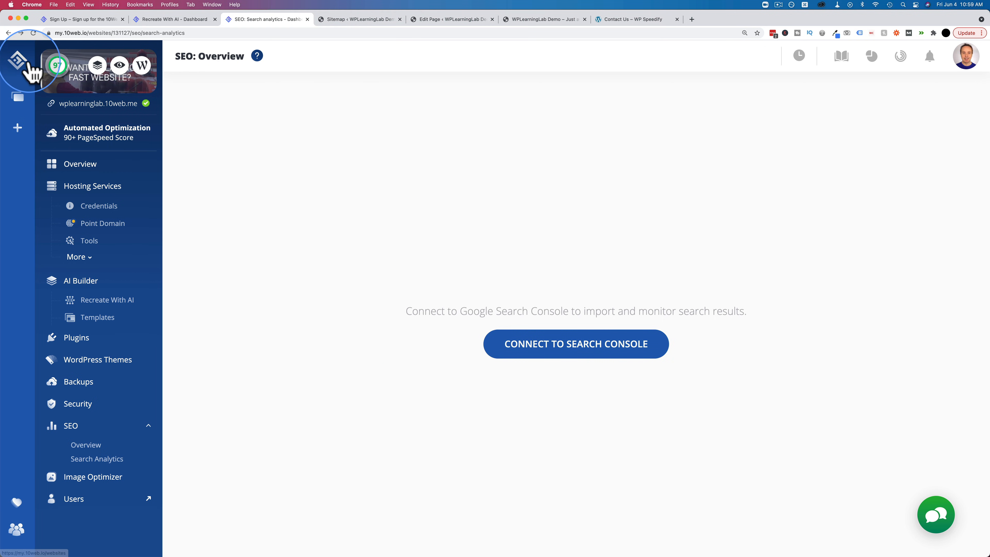
click(8, 32)
click(799, 441)
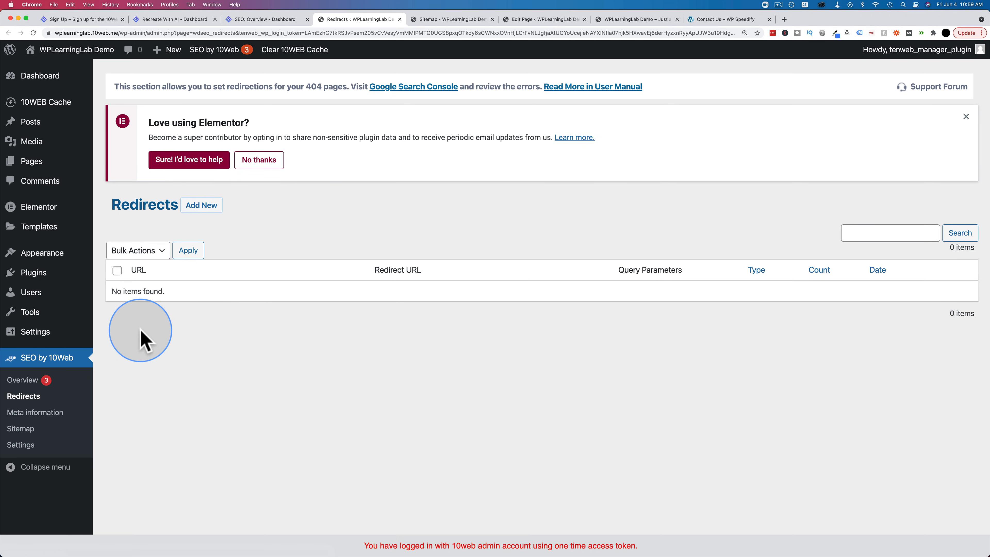
Close the Redirects, Sitemap, Edit Page and WPLearningLab Demo browser tabs.
click(399, 20)
click(399, 19)
click(399, 19)
click(399, 19)
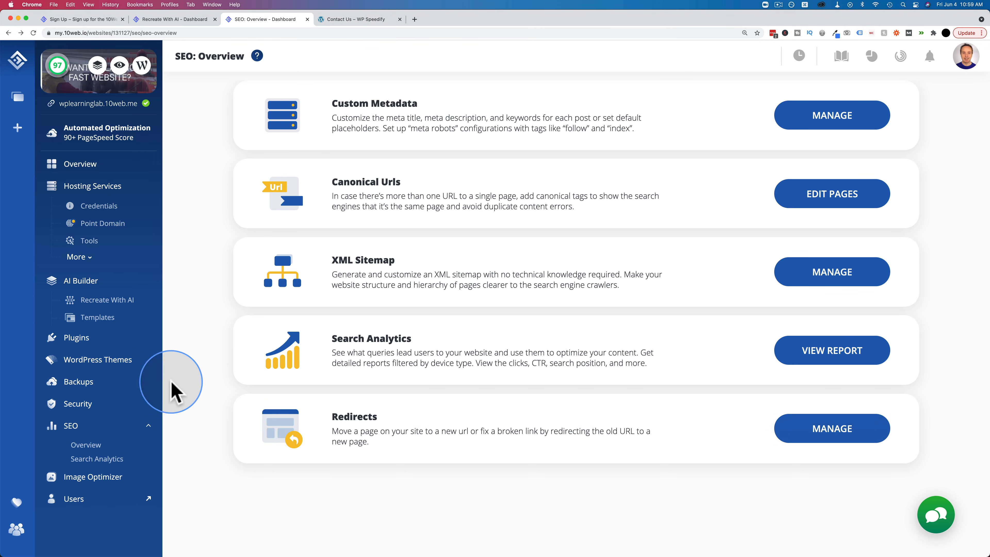
Enable the Image Optimizer for the site and set its reduction level to Extreme.
click(113, 474)
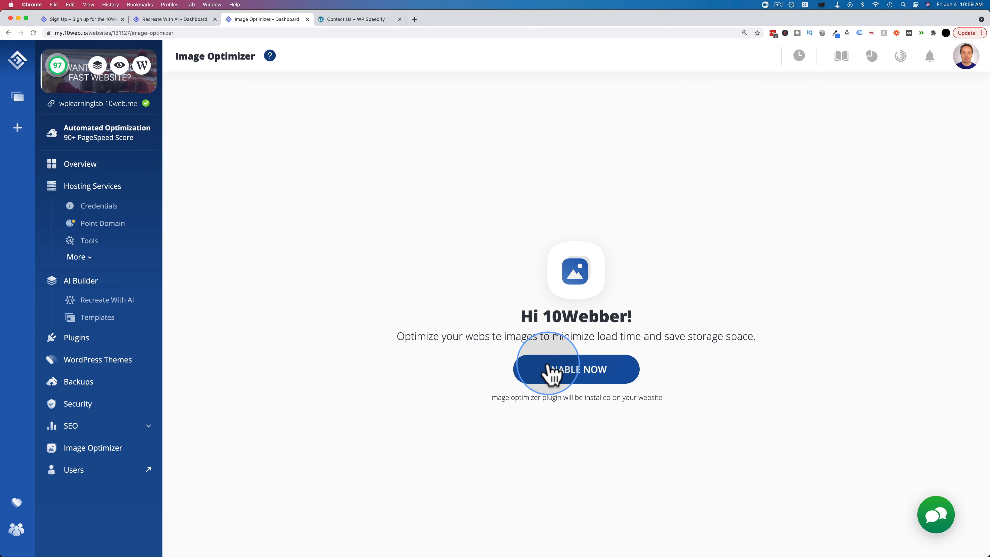
click(592, 375)
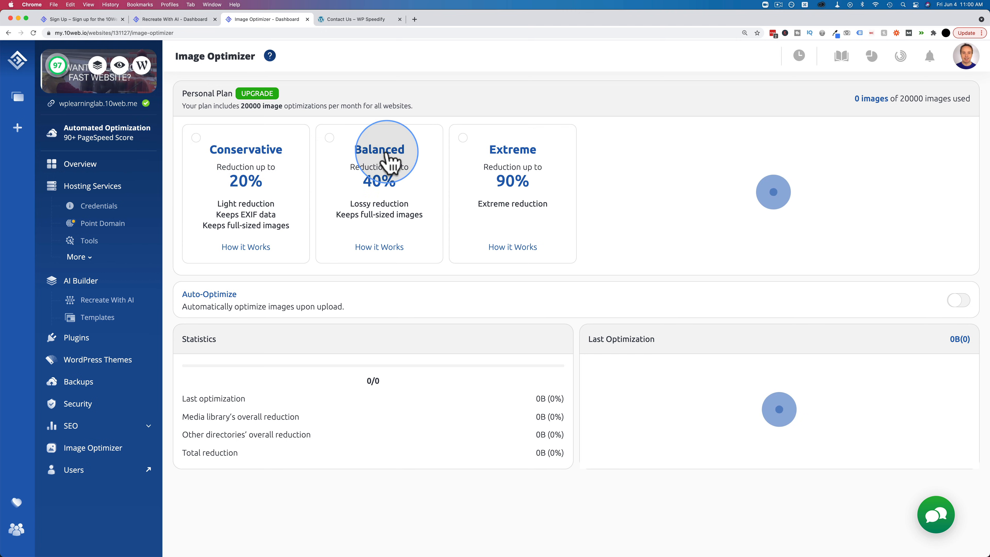
click(506, 192)
click(330, 141)
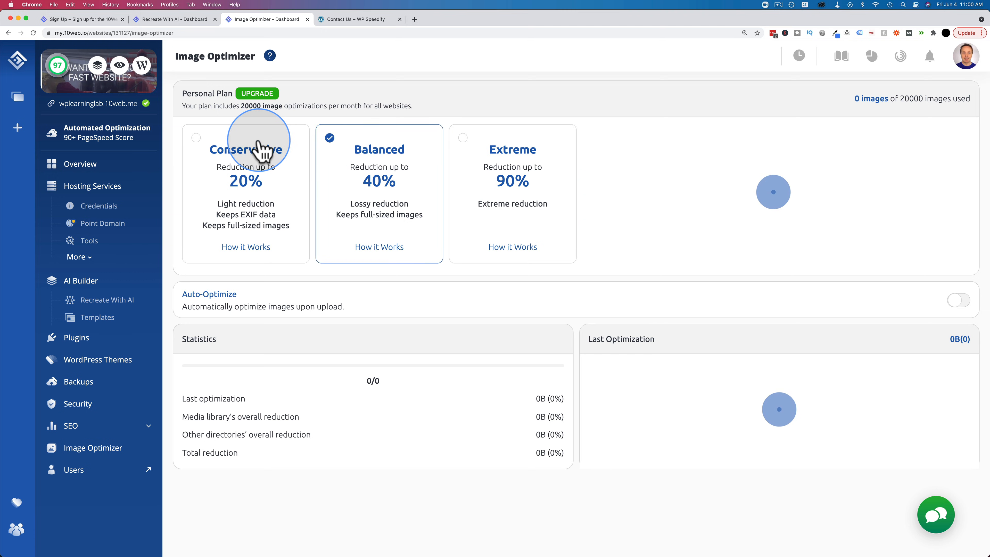
click(196, 140)
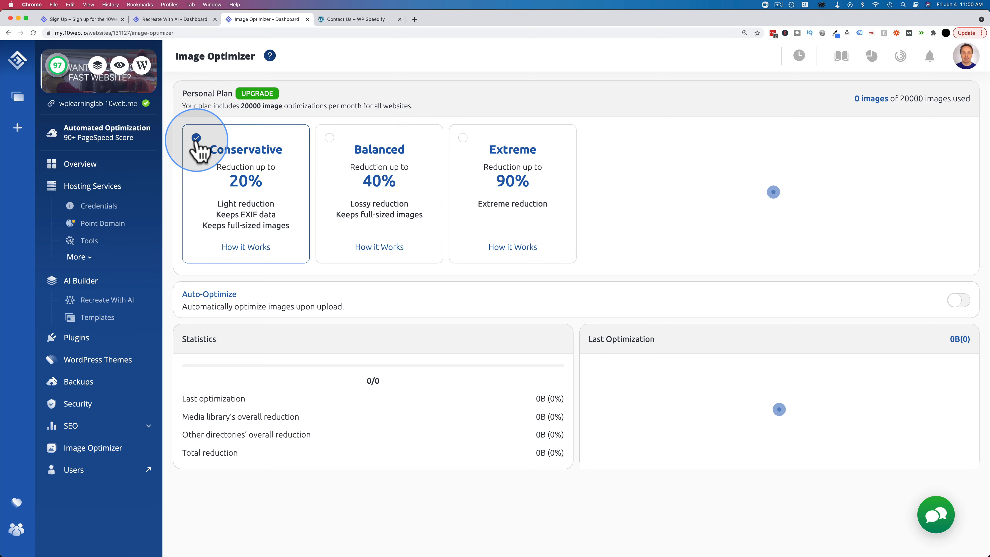
click(466, 145)
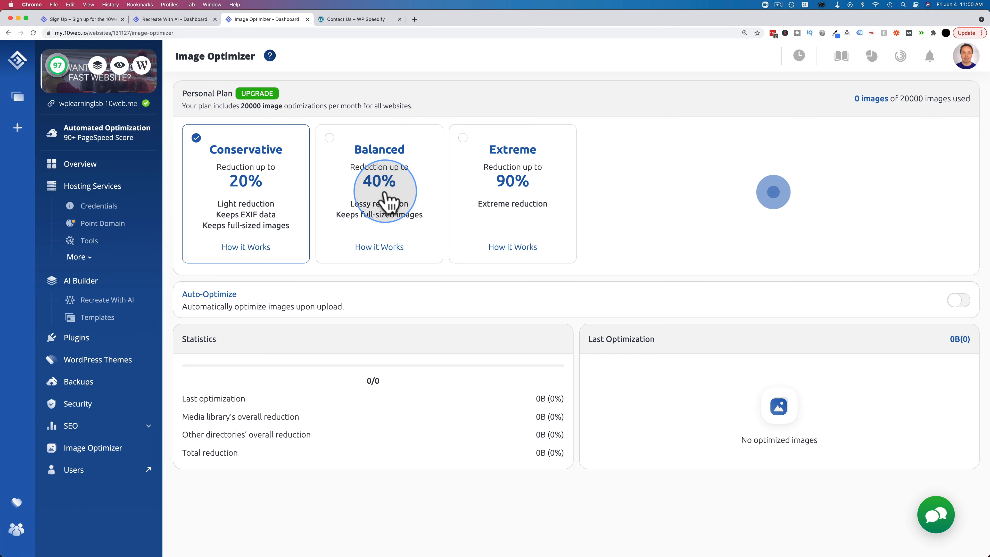
Check the plan's monthly image allowance and run the optimization on the media library images.
drag(183, 106, 400, 108)
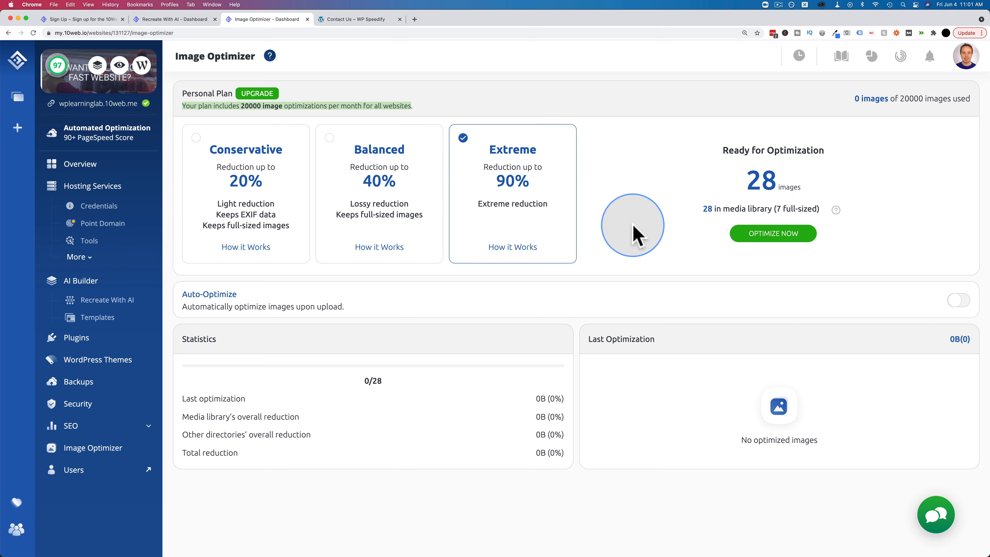
click(784, 236)
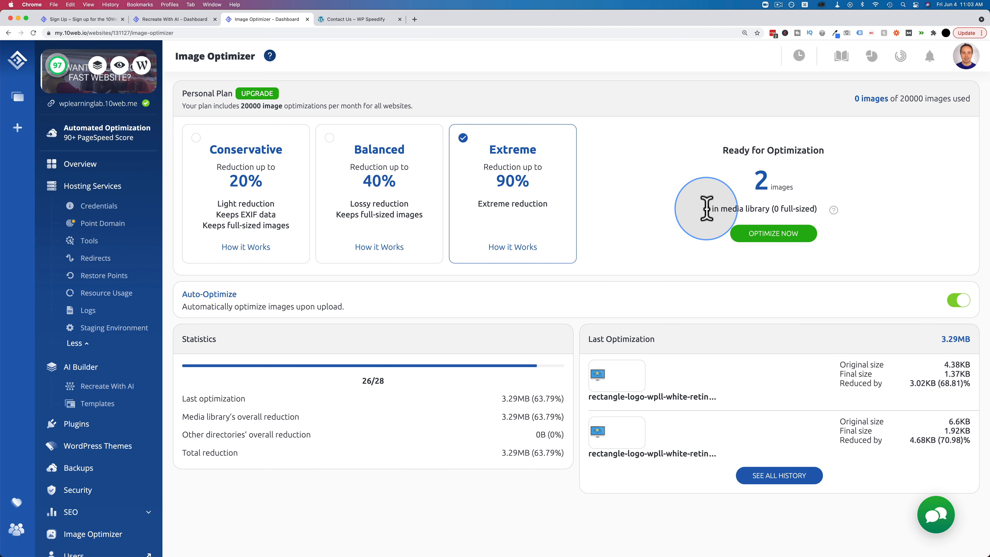
Examine the remaining images and reduction statistics, and look through the full history of optimized images.
drag(707, 209, 802, 208)
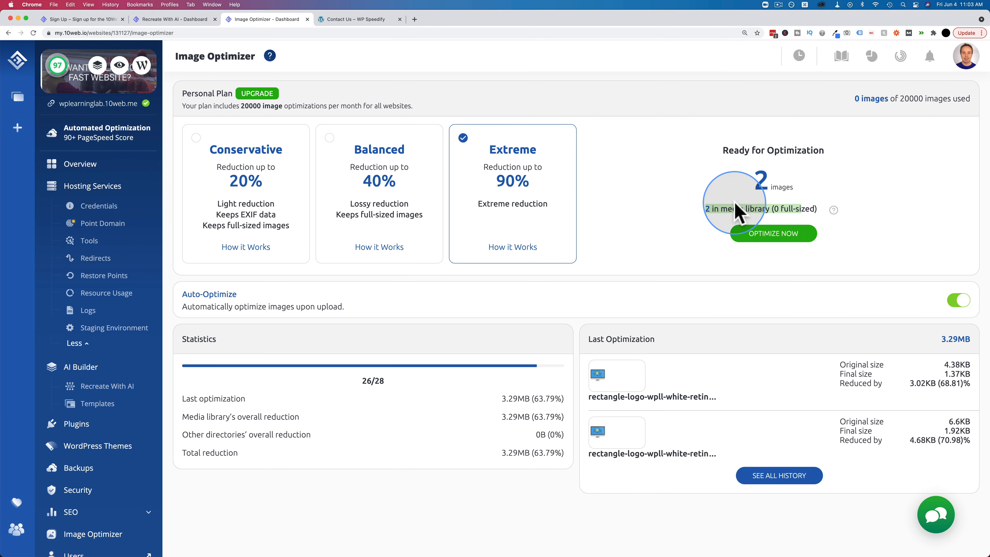
drag(183, 396, 563, 444)
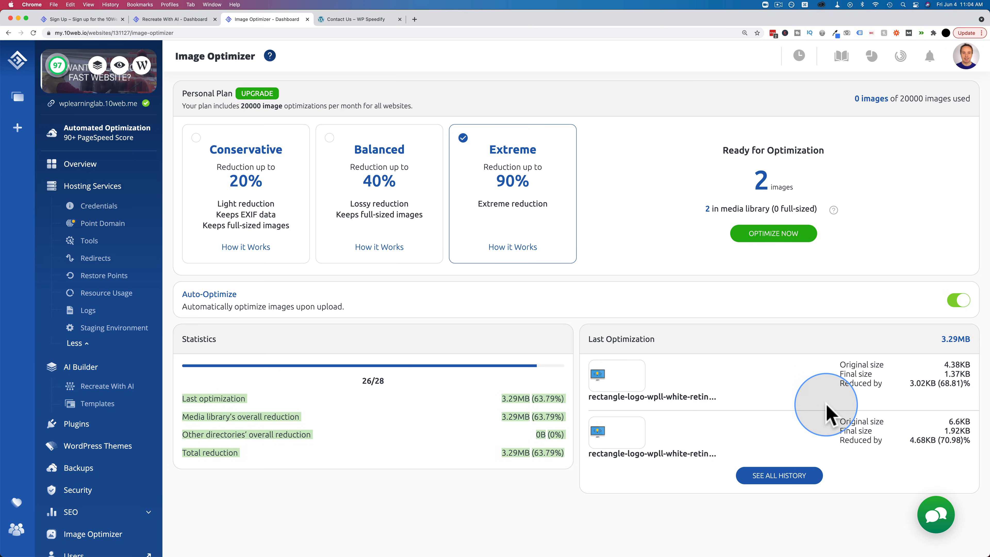
click(774, 474)
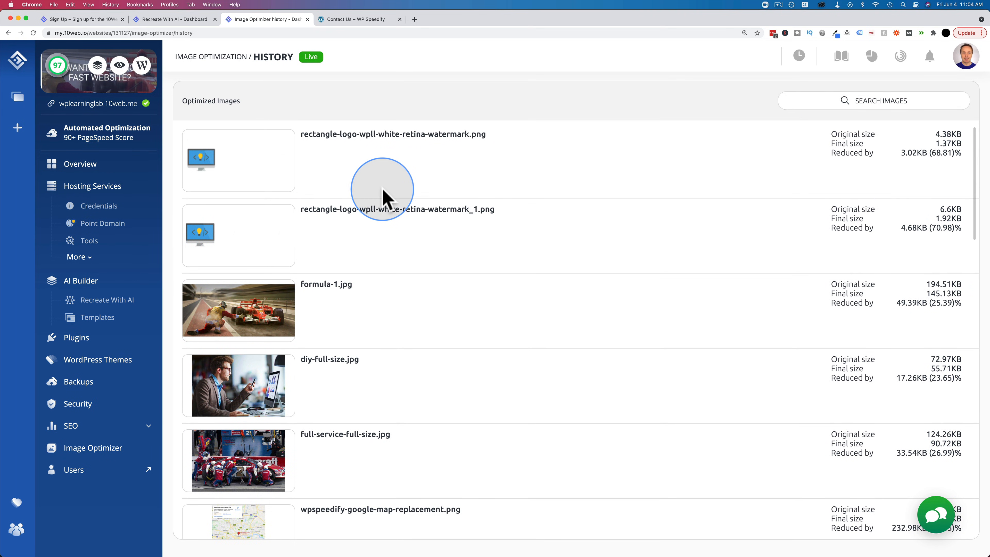
scroll(432, 317, down, 10)
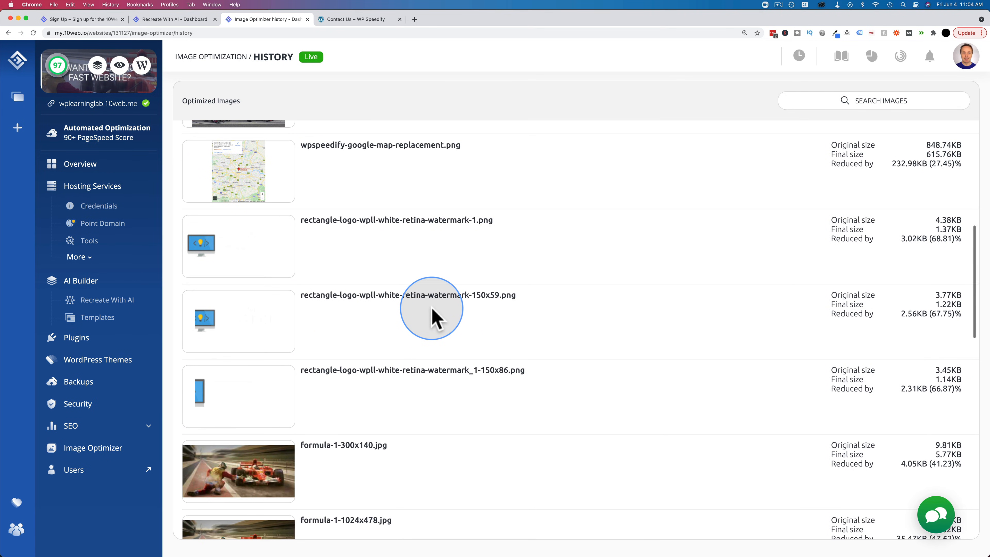
scroll(432, 317, down, 2)
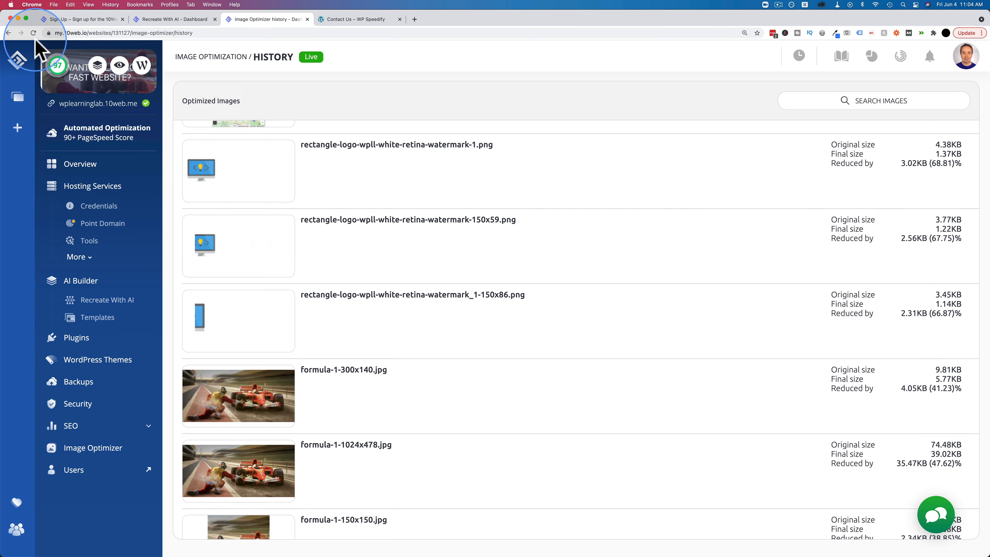
Return to the Image Optimizer summary, reopen the optimization history, and compare the images' original and final sizes.
click(8, 33)
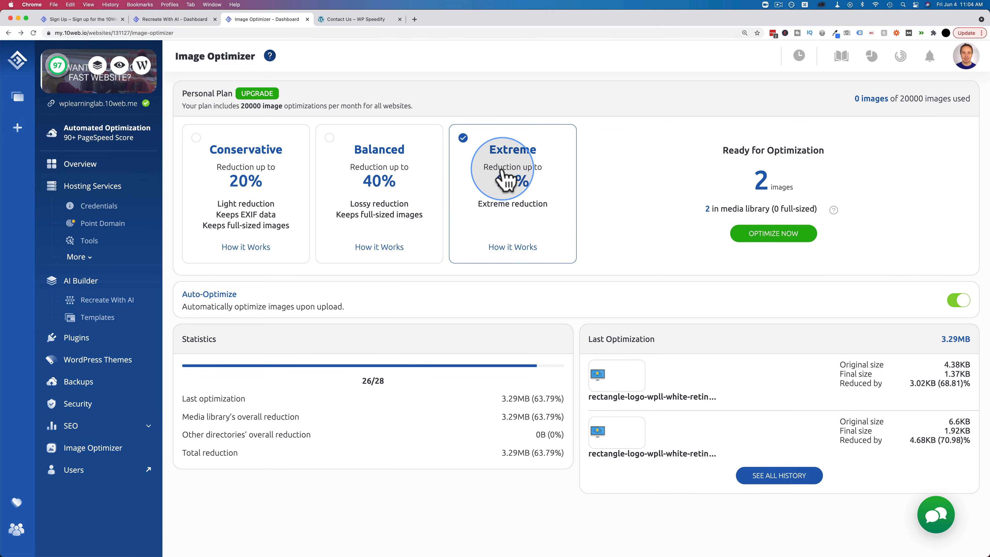
click(787, 474)
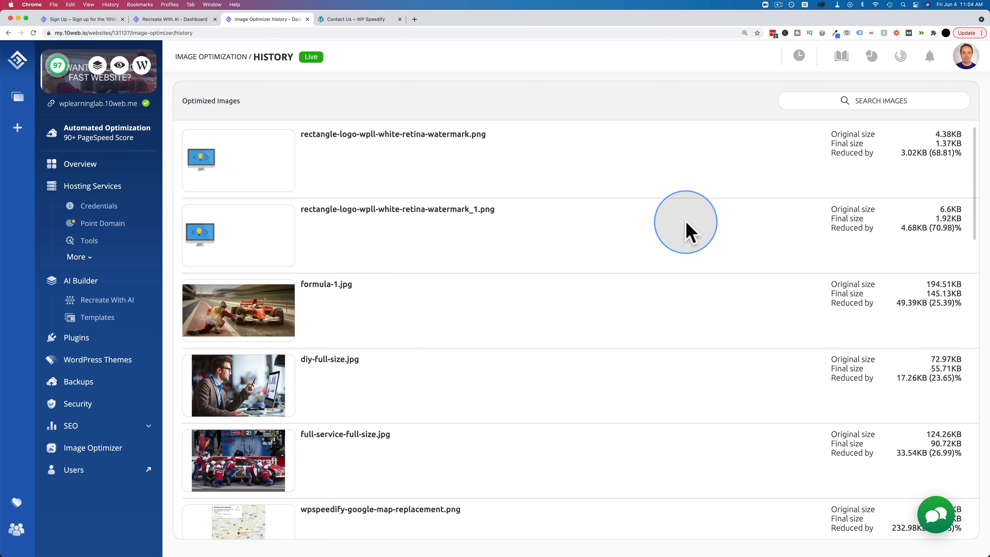
scroll(686, 230, down, 2)
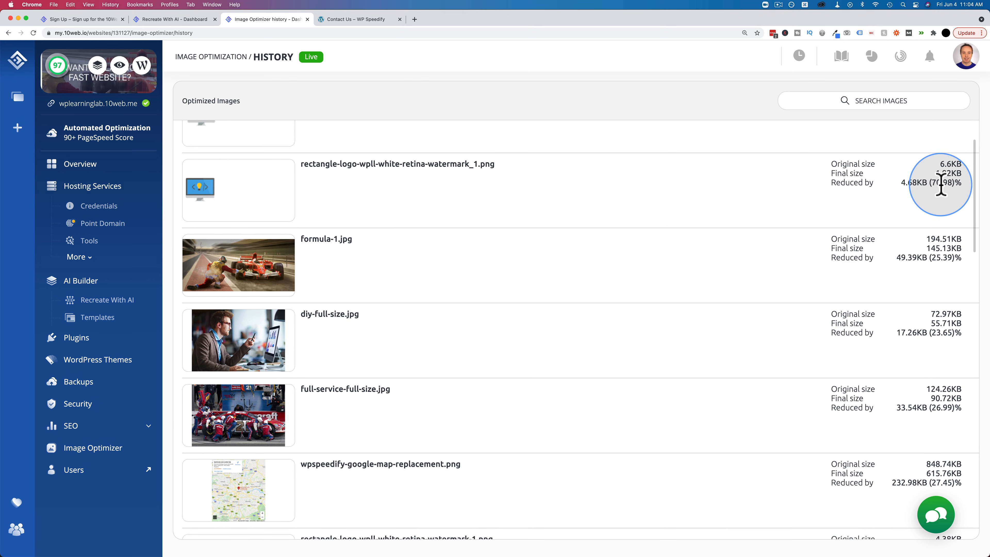
scroll(776, 234, down, 10)
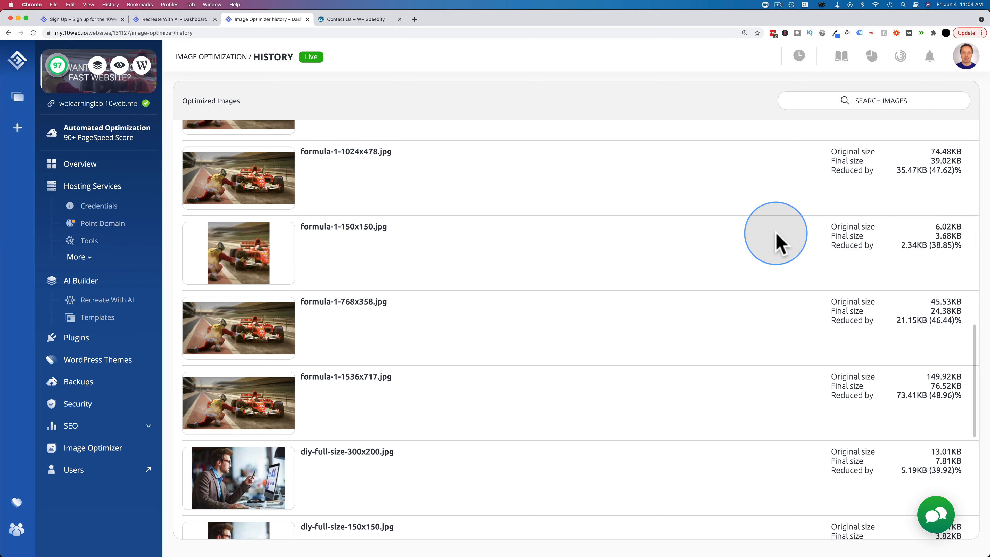
Check the site's WordPress user list and return to the 10Web dashboard.
click(77, 472)
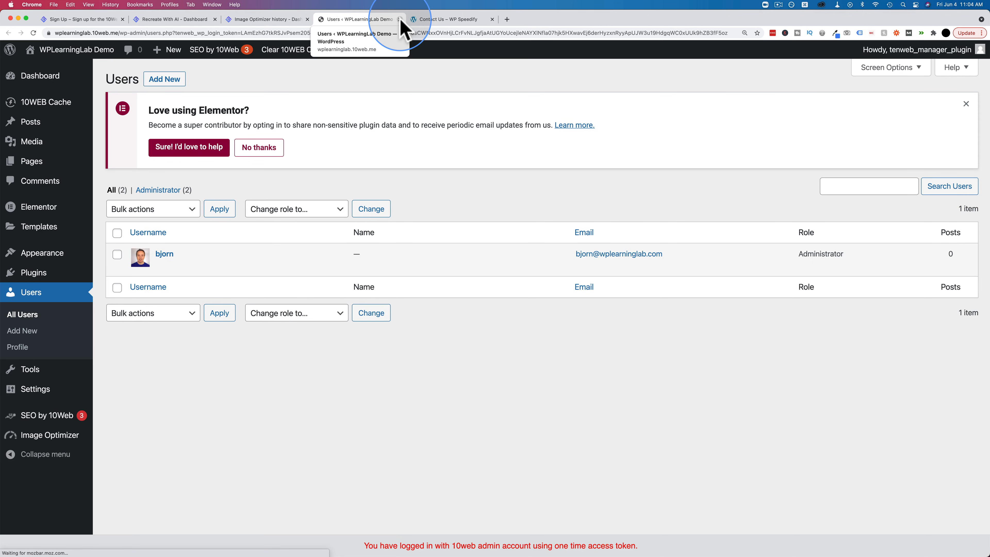
click(400, 19)
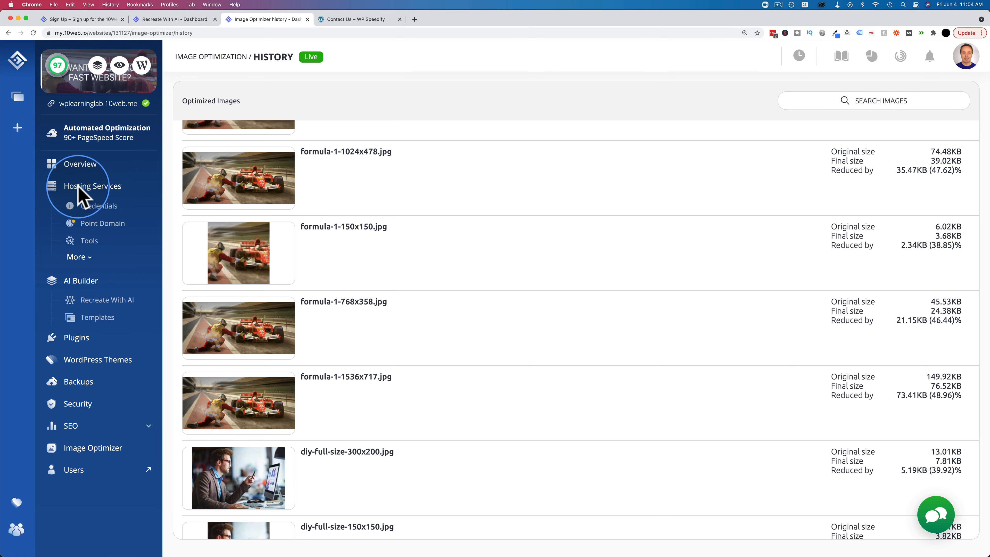
Review the hosting credentials page and the Point Domain page.
click(101, 208)
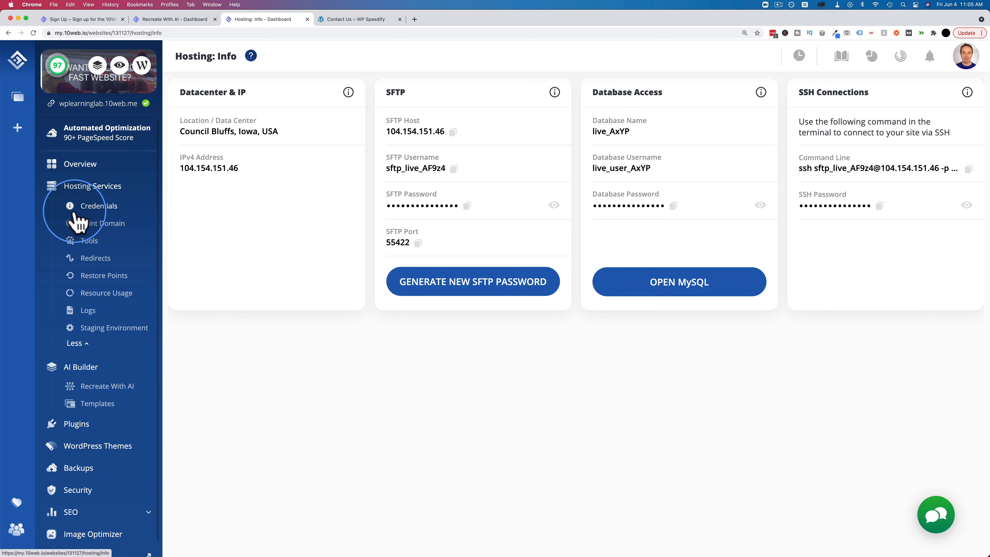
click(102, 228)
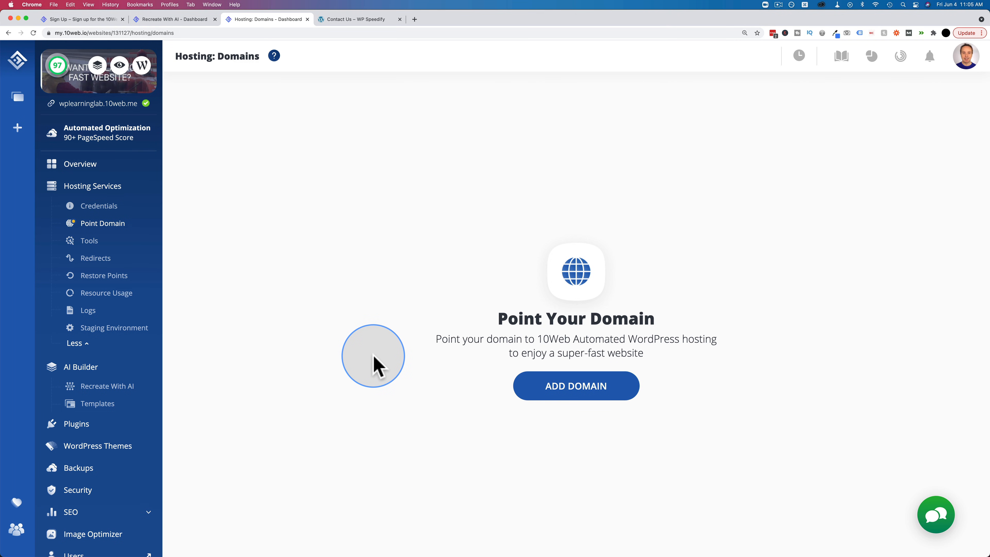
Open the hosting tools and review the website caching section, including the flush interval choices.
click(89, 241)
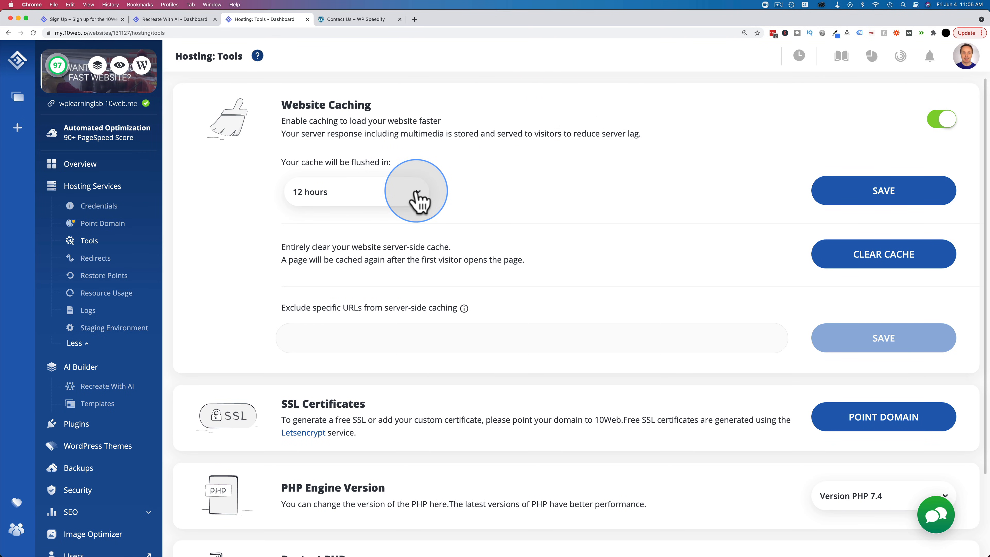
click(419, 193)
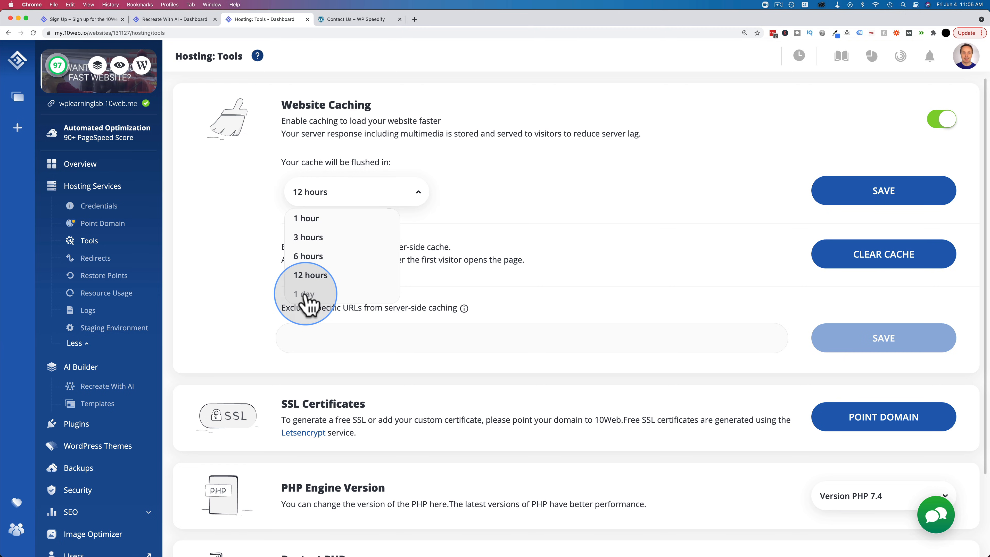
click(305, 302)
scroll(558, 251, down, 3)
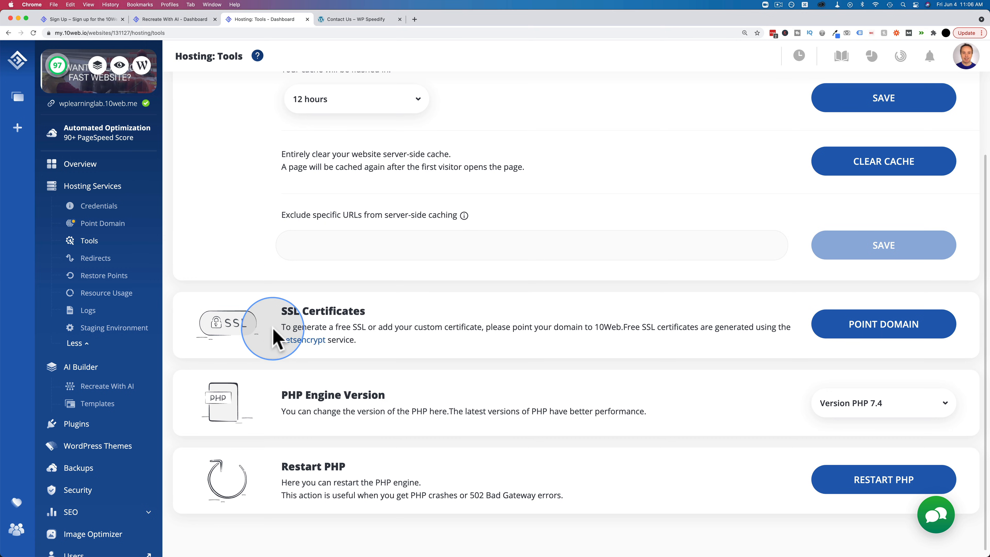
Review the SSL Certificates, PHP Engine Version and Restart PHP sections of the hosting tools.
drag(277, 324, 510, 328)
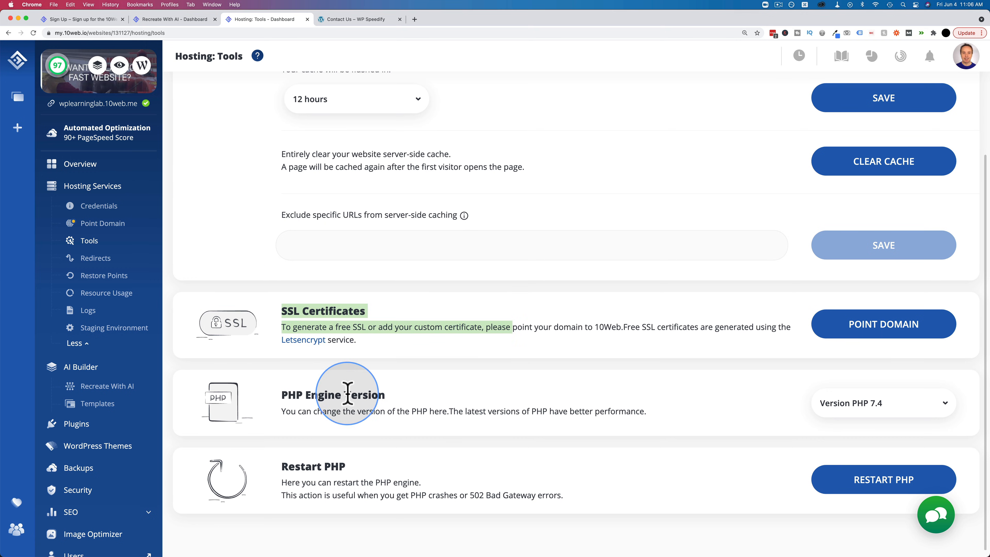
click(328, 396)
click(880, 399)
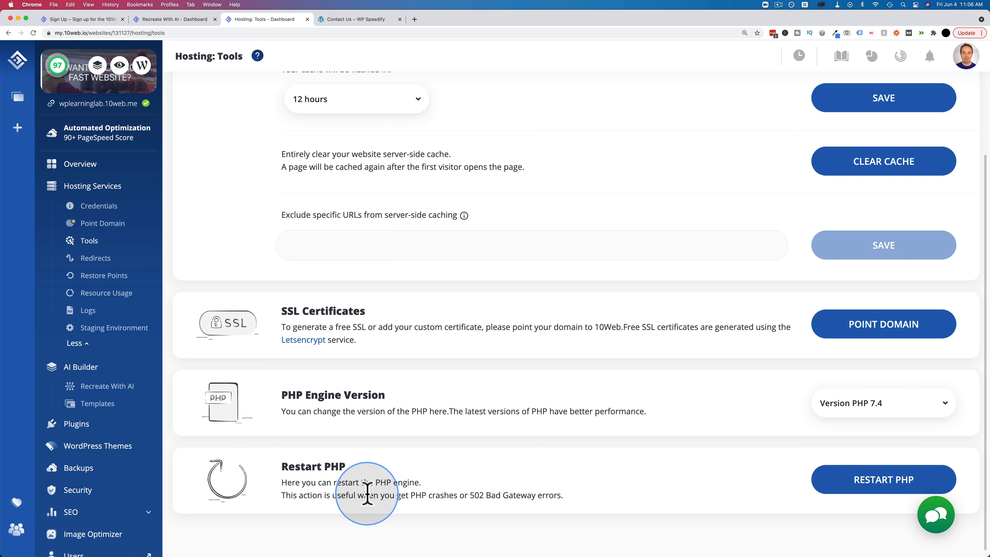
drag(341, 497, 369, 496)
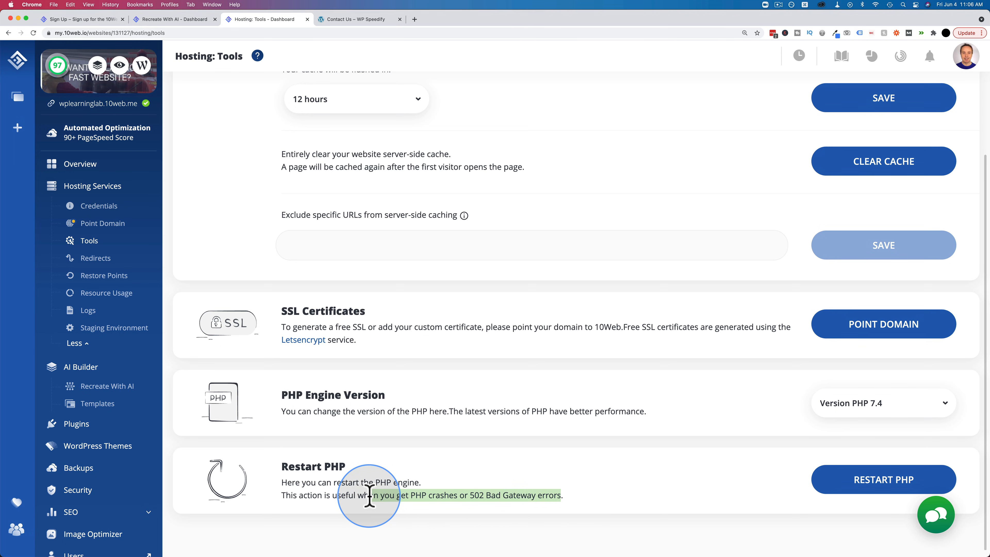
Open the form for adding a URL redirect in the hosting redirects.
click(370, 496)
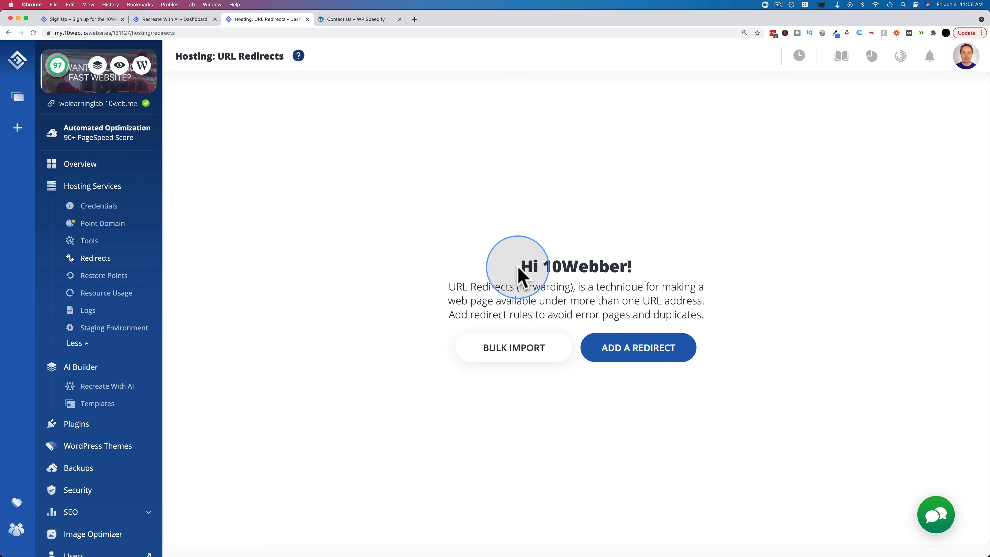
click(678, 353)
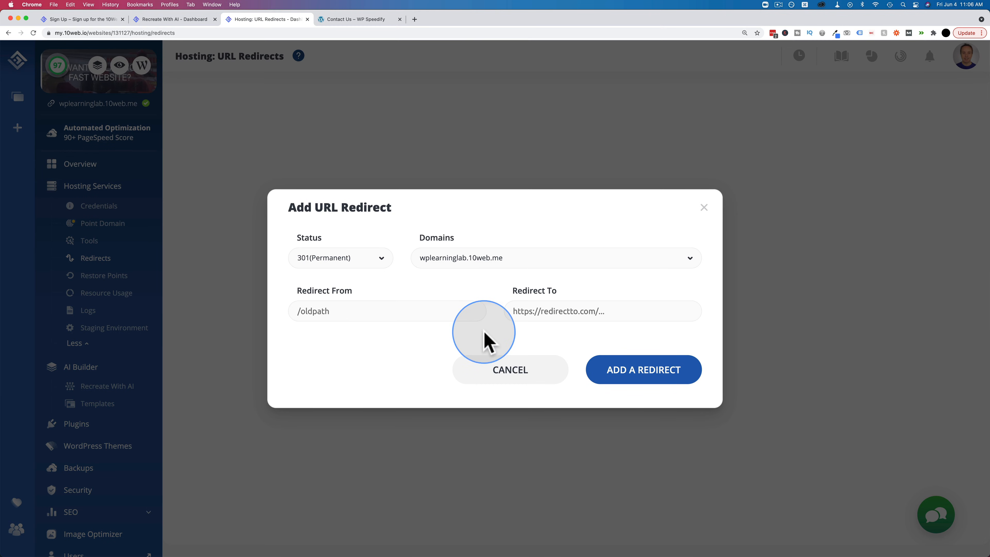
Leave the redirect form and review the hosting restore points and the Resource Usage page, including the site visits chart and total storage.
click(109, 277)
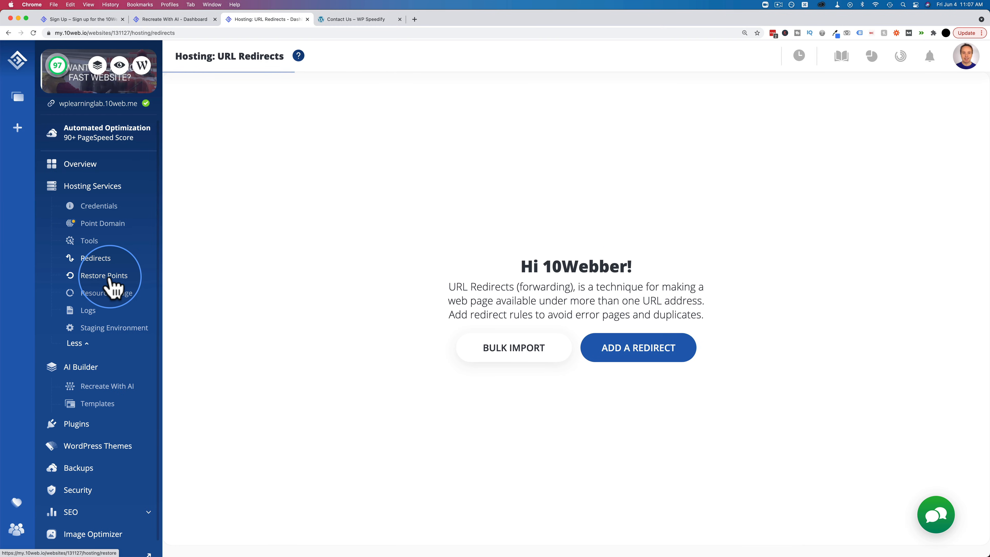
click(362, 282)
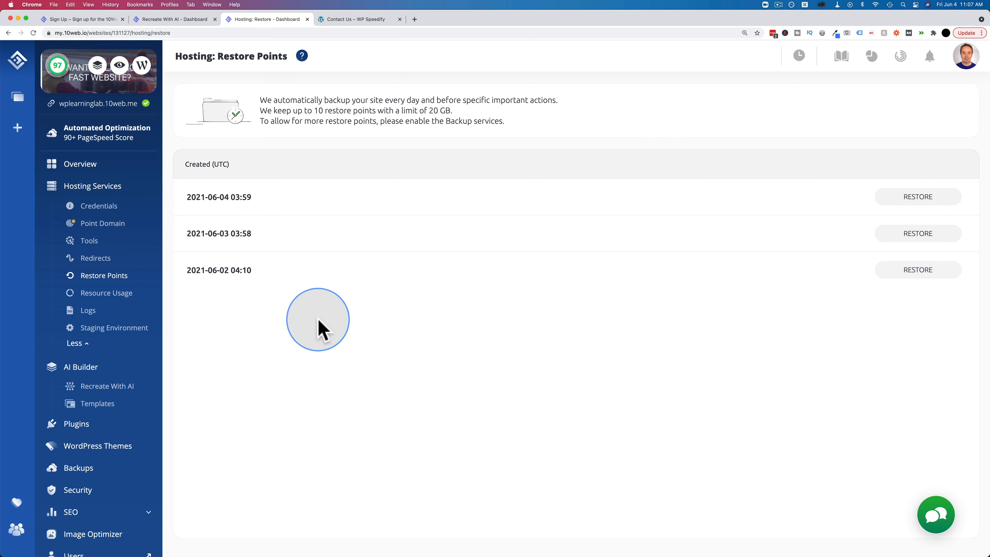
click(113, 297)
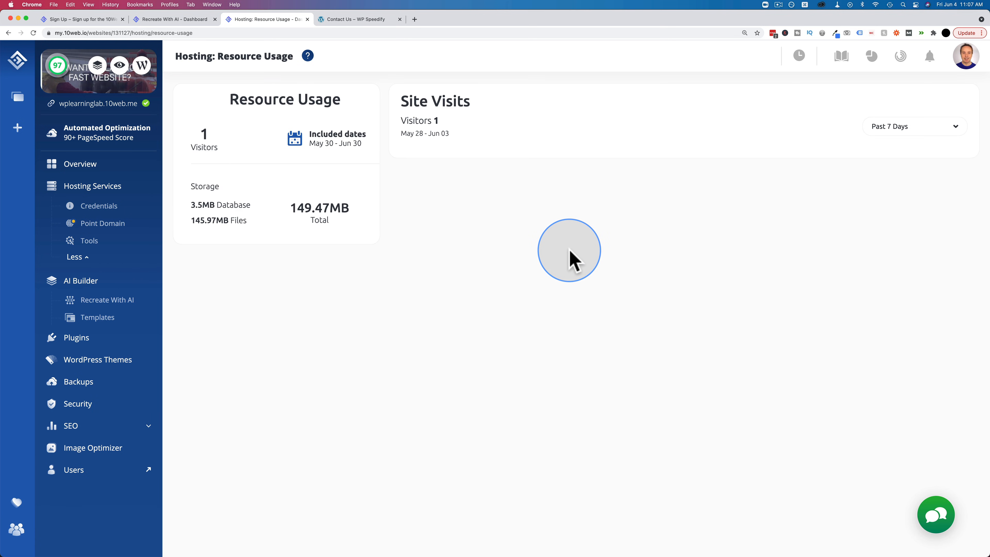
mouse_move(752, 226)
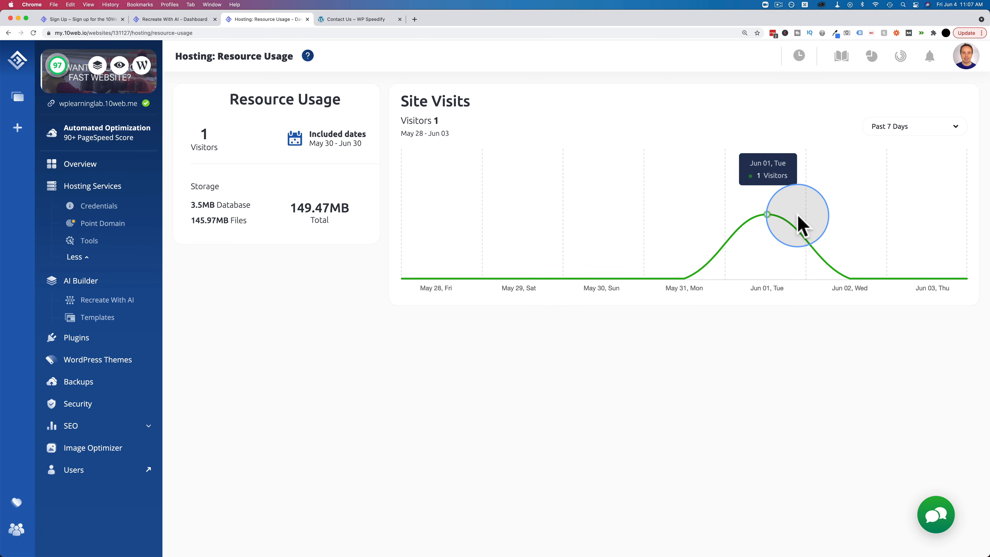
click(780, 337)
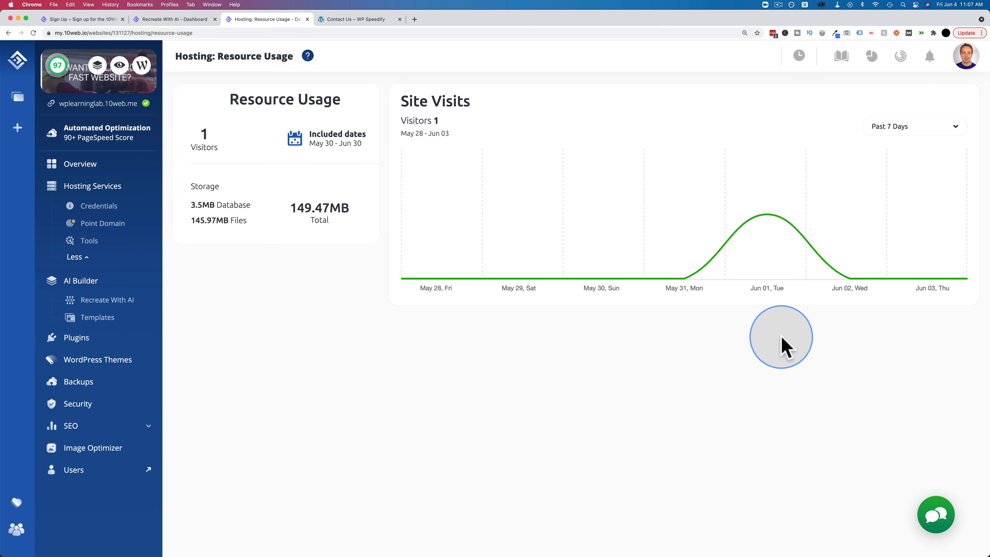
drag(289, 205, 353, 230)
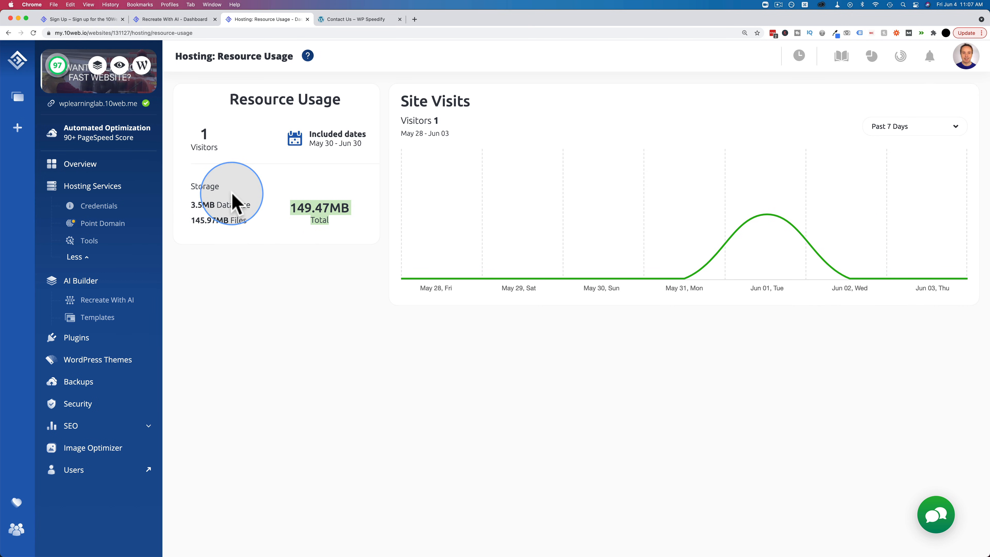
Open the hosting logs, check the available log types and look through the entries of ACCESS.LOG.
click(80, 257)
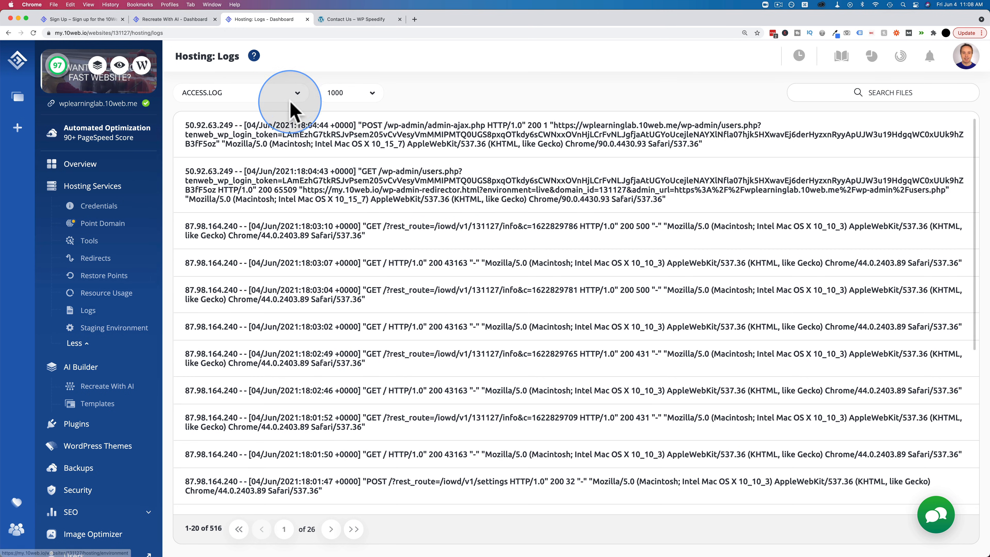
click(197, 96)
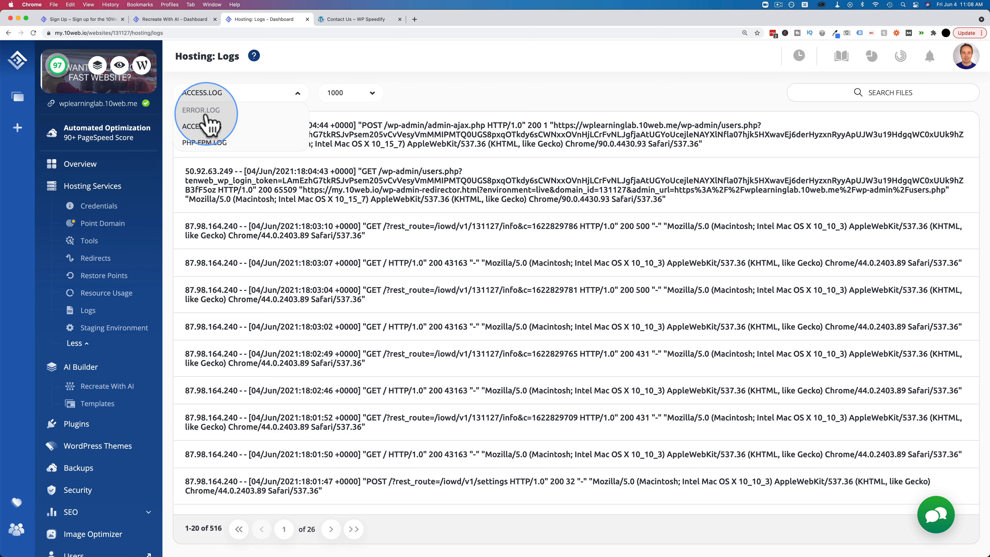
click(202, 126)
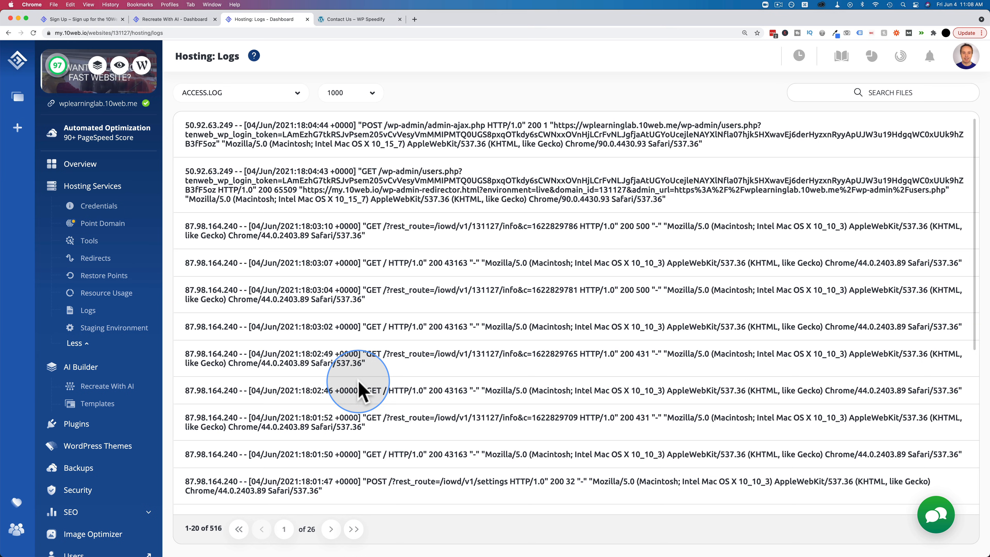
scroll(398, 408, down, 3)
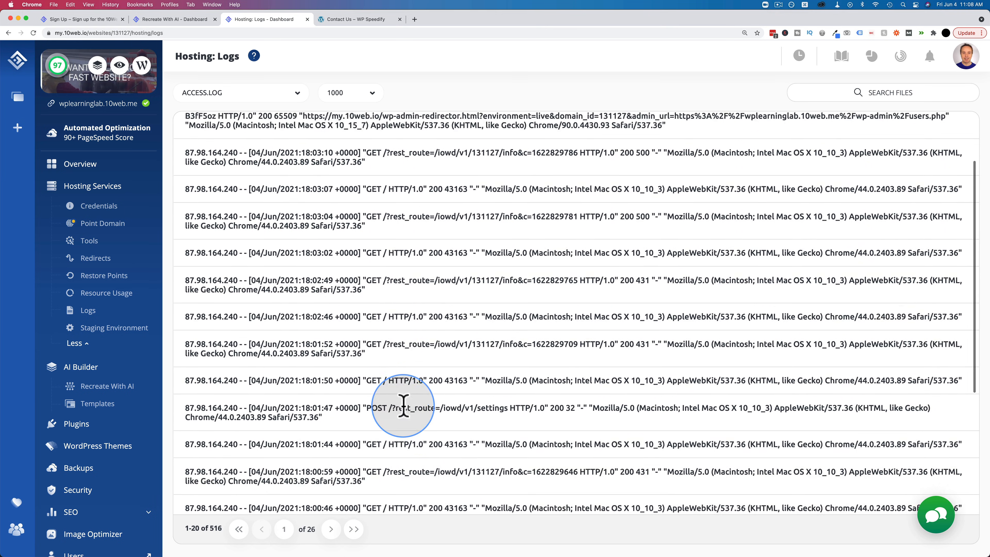
Switch the hosting logs to ERROR.LOG and highlight the first error entry for inspection.
click(205, 95)
click(205, 116)
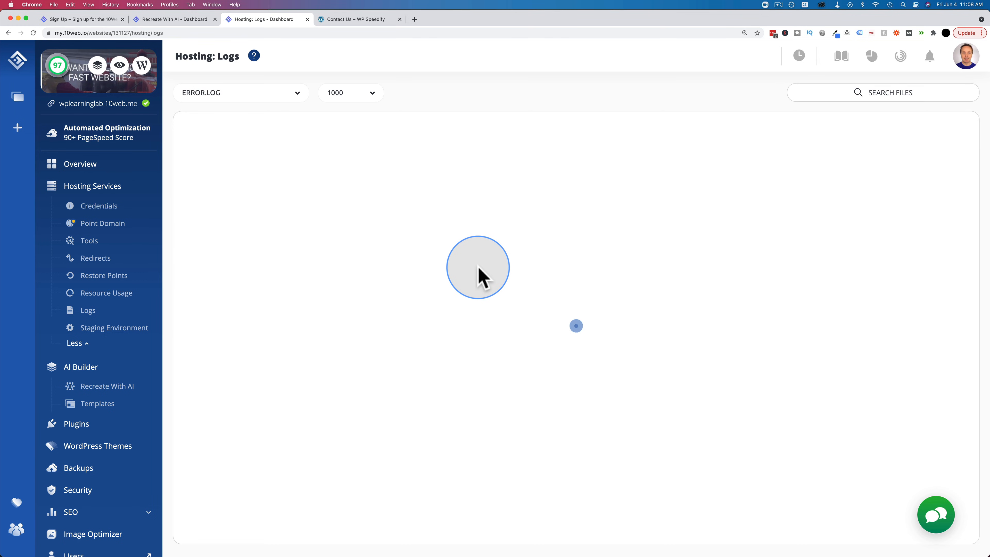
drag(600, 153, 189, 121)
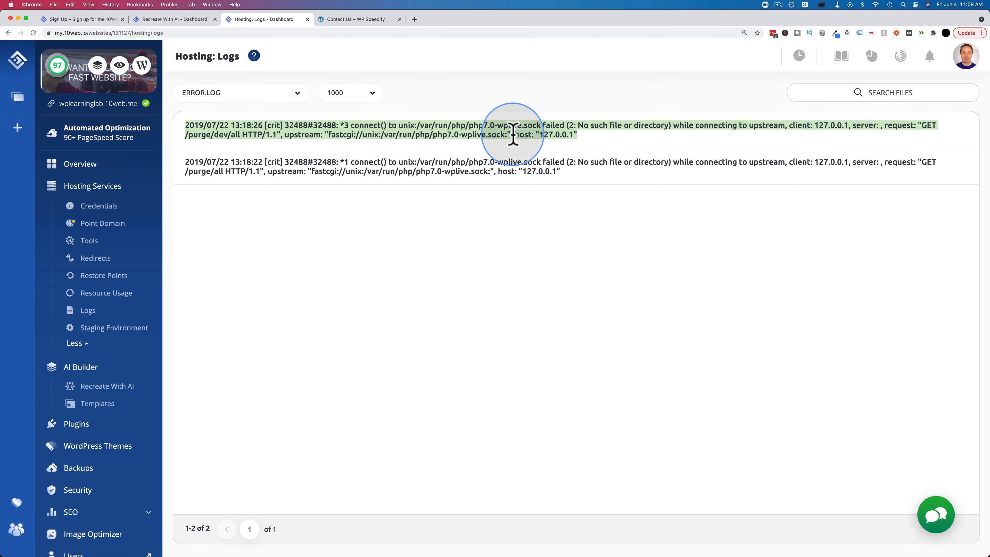
Open the Staging Environment page and review the account's Usage Summary down to backup storage and image optimization.
click(114, 328)
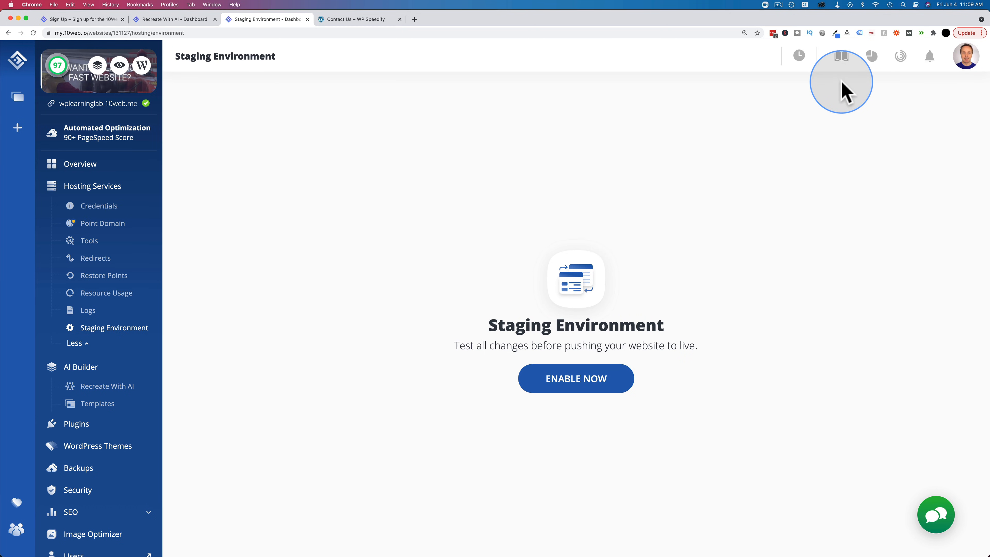
click(871, 56)
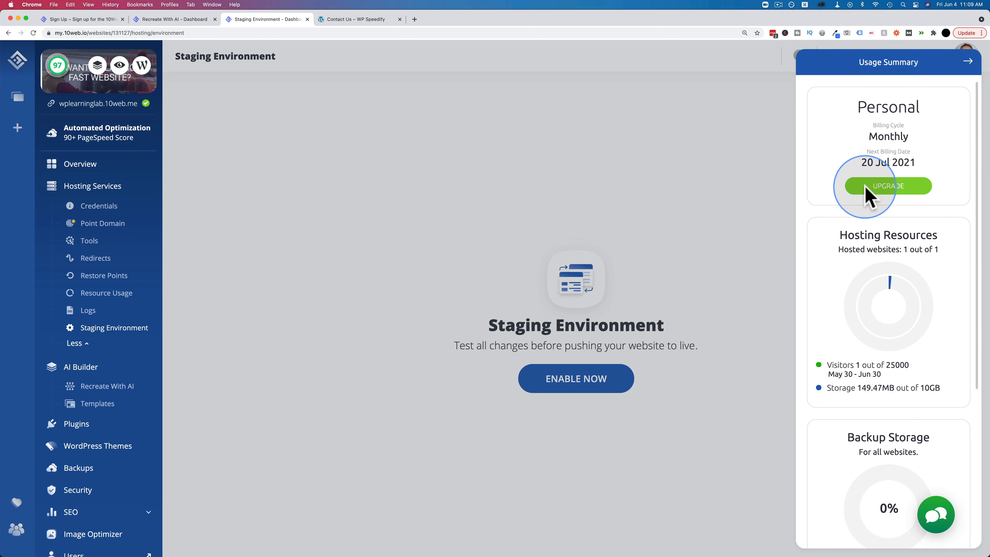
scroll(842, 203, down, 2)
scroll(842, 203, down, 5)
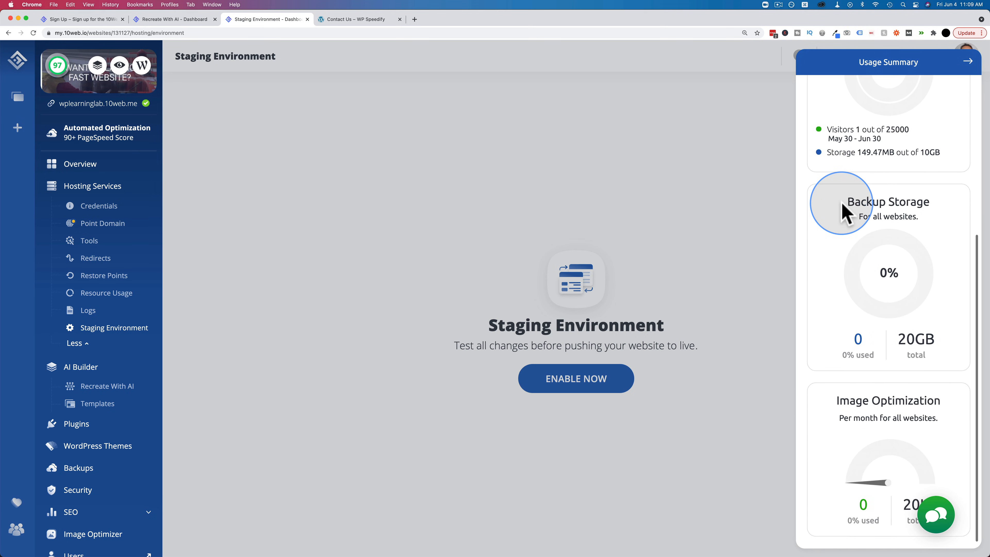
scroll(842, 210, up, 5)
click(877, 65)
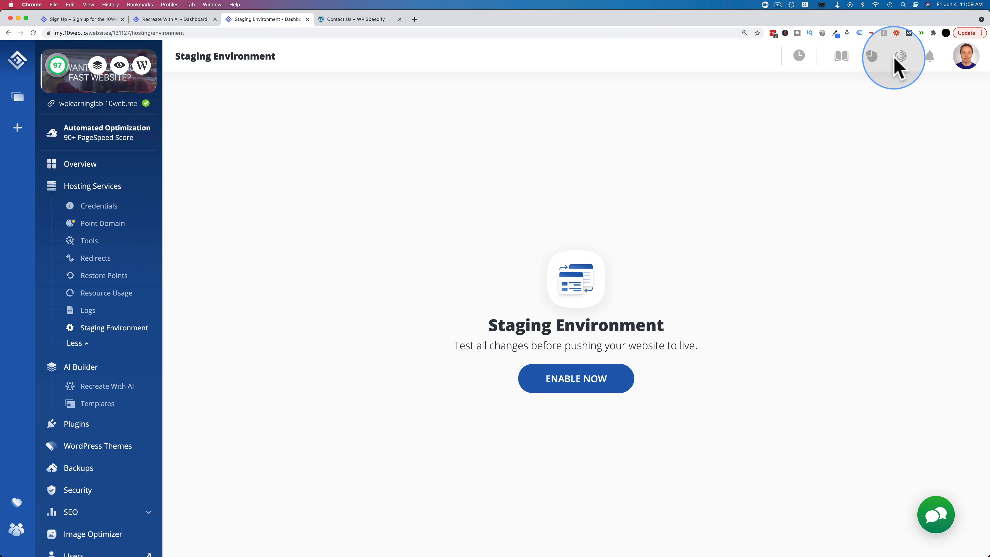
Open the Activity Log and look through the recent actions recorded for the site.
click(896, 58)
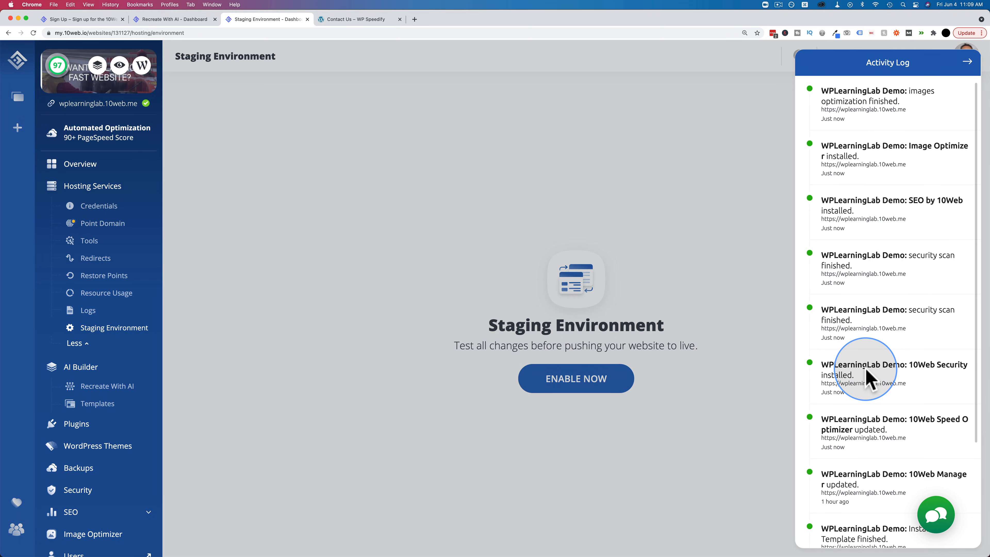
scroll(866, 372, down, 3)
scroll(921, 214, up, 3)
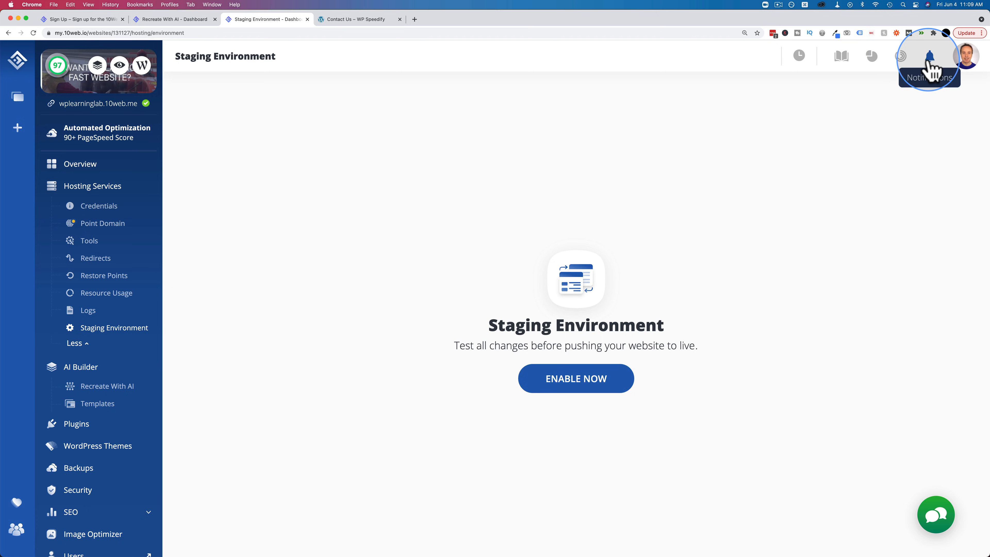
Check the account notifications and show the available support chat options.
click(931, 63)
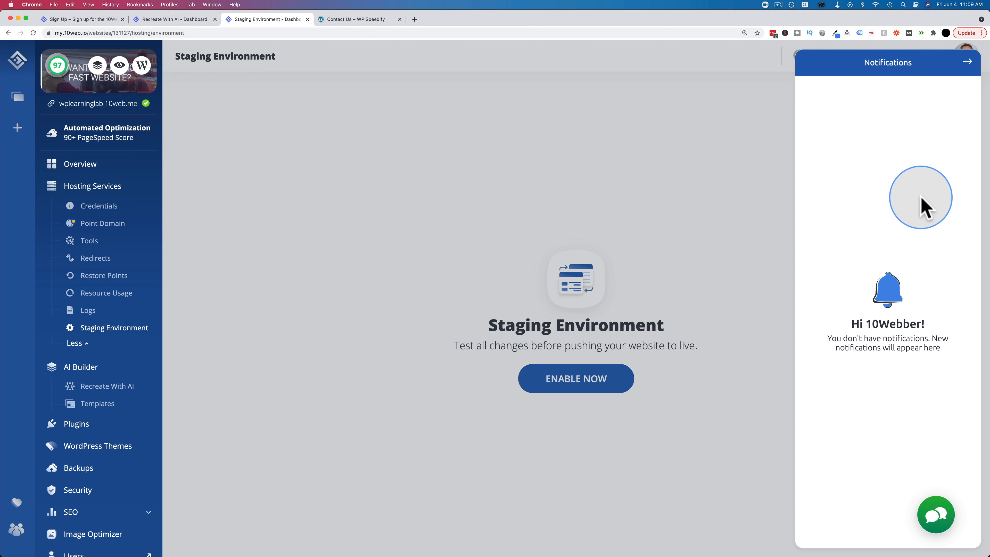
click(967, 62)
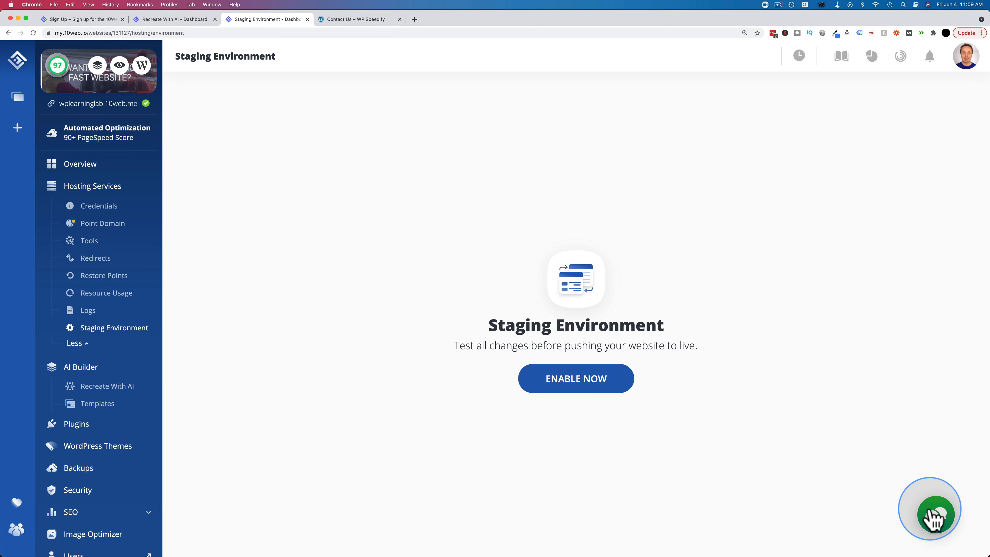
click(935, 518)
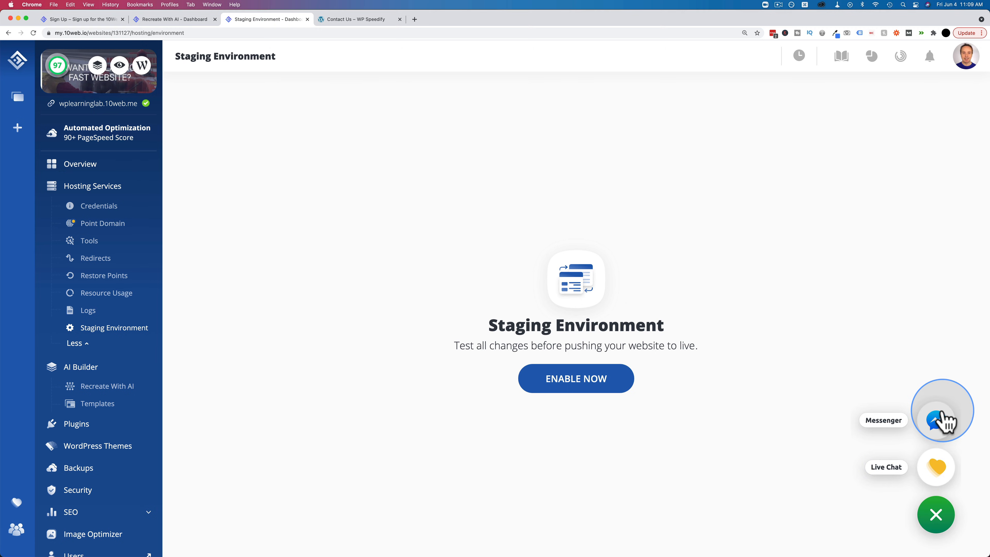